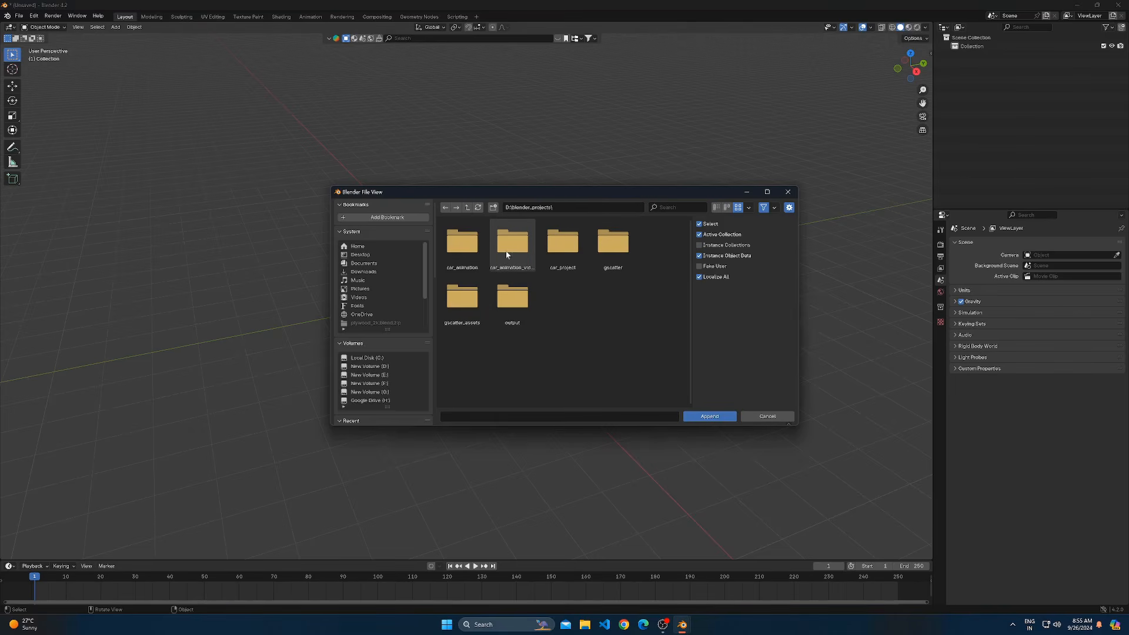
Browse through the car_animation project's cars folder and open the porsche 911 turbo s .blend file for appending
double_click(466, 251)
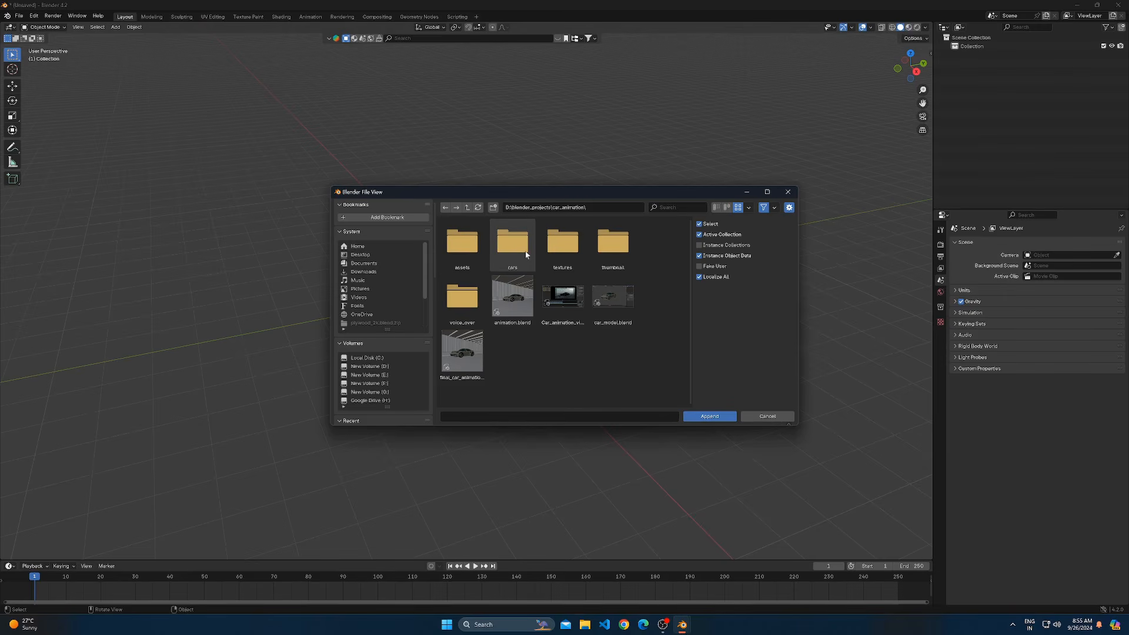
double_click(527, 251)
double_click(476, 254)
double_click(476, 250)
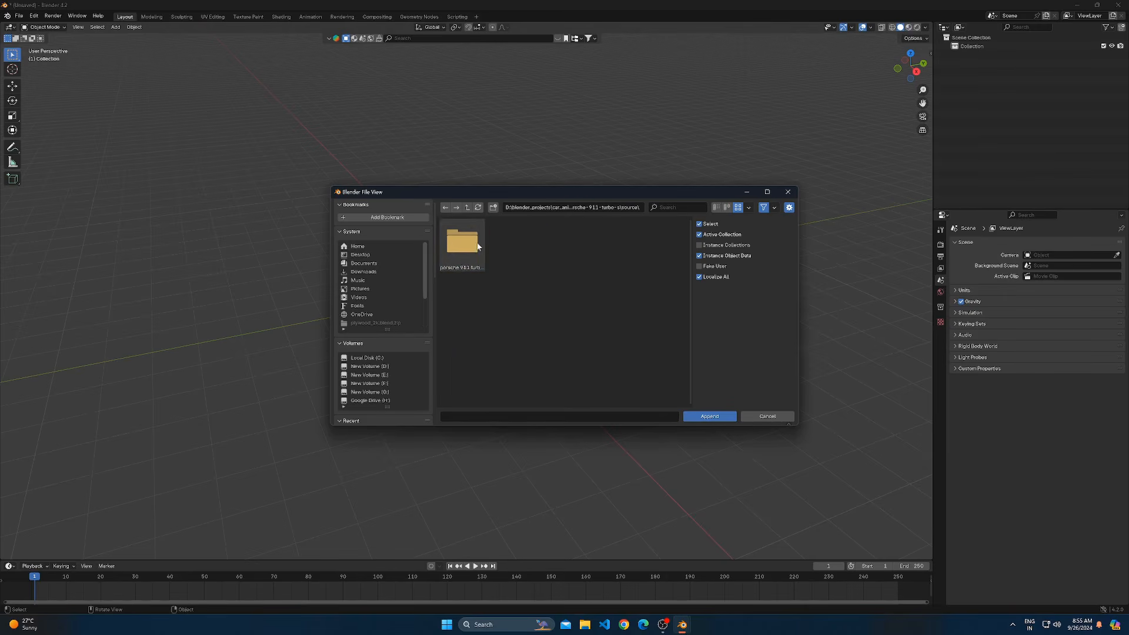
double_click(462, 242)
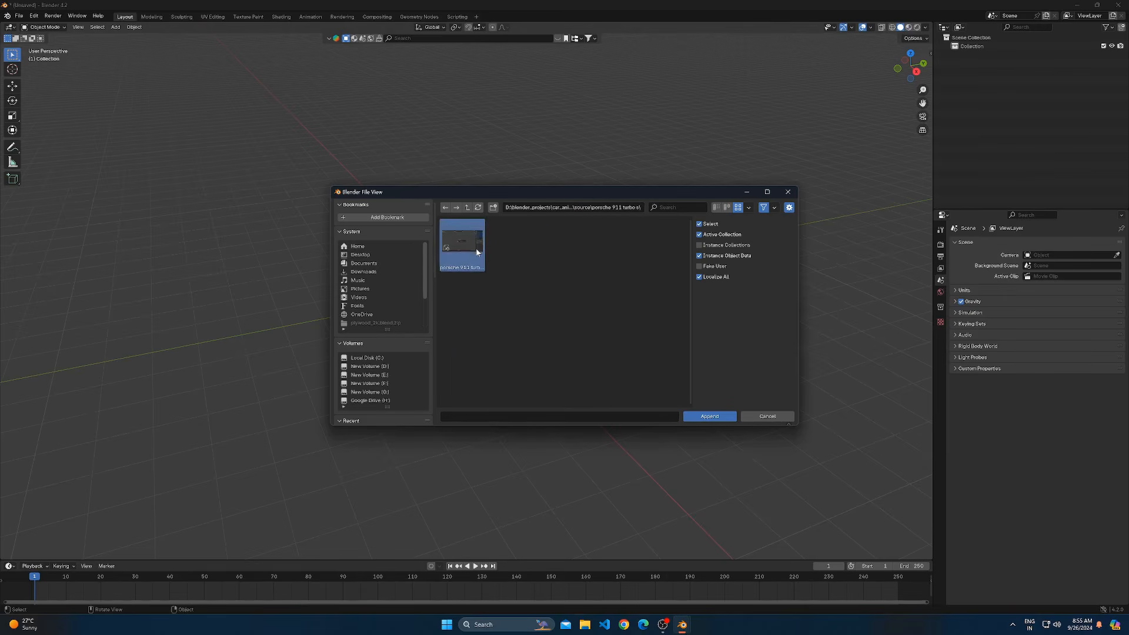
double_click(477, 252)
Append all collections from the Porsche file to the scene and clear the selection
left_click(542, 260)
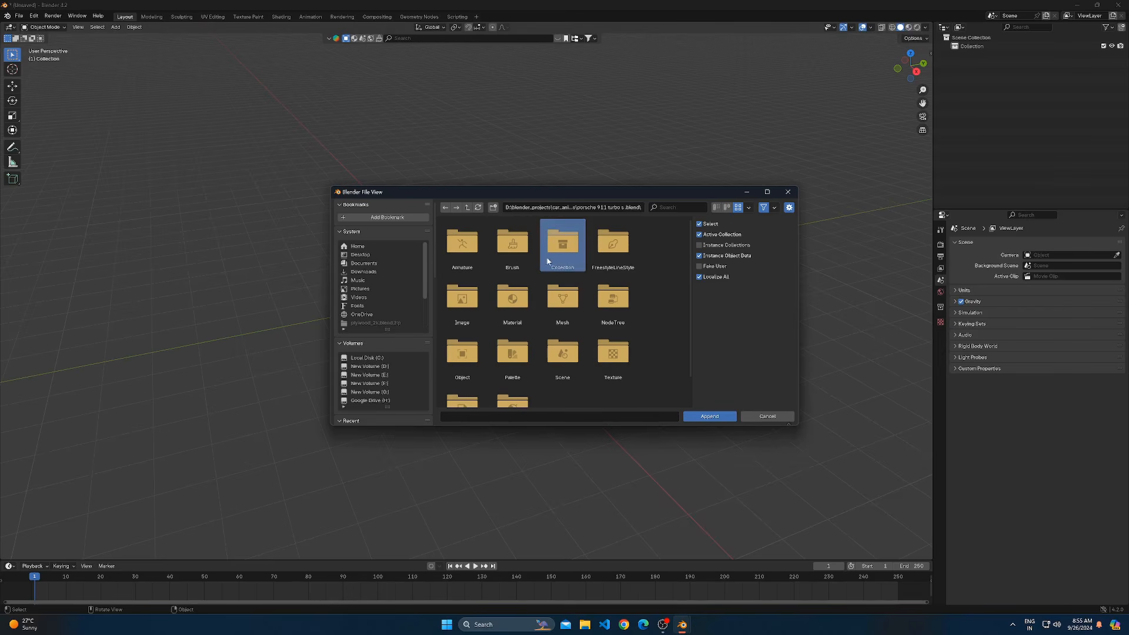
double_click(541, 260)
key("a")
left_click(710, 416)
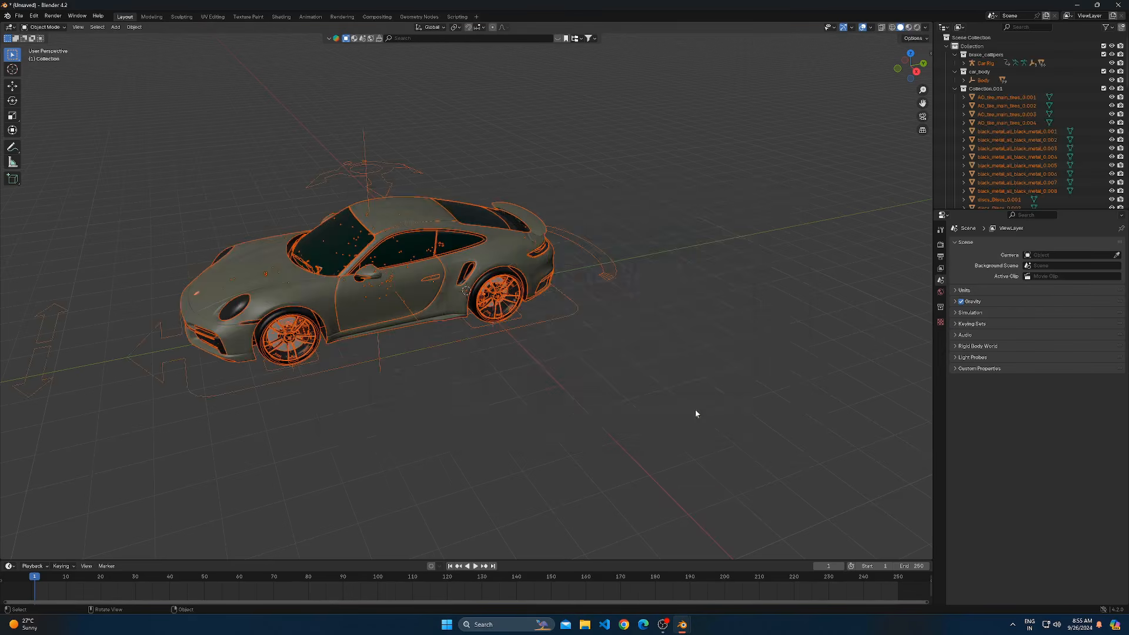
scroll(538, 354, "down", 2)
middle_click_drag(538, 354, 523, 398)
left_click(523, 398)
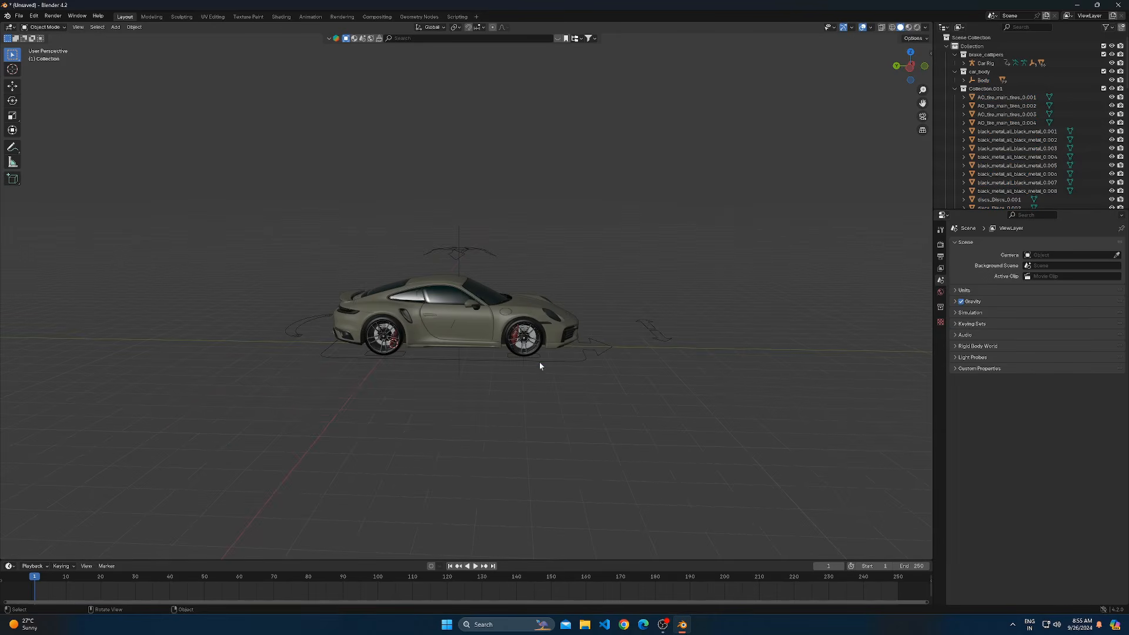
key("a")
left_click(498, 390)
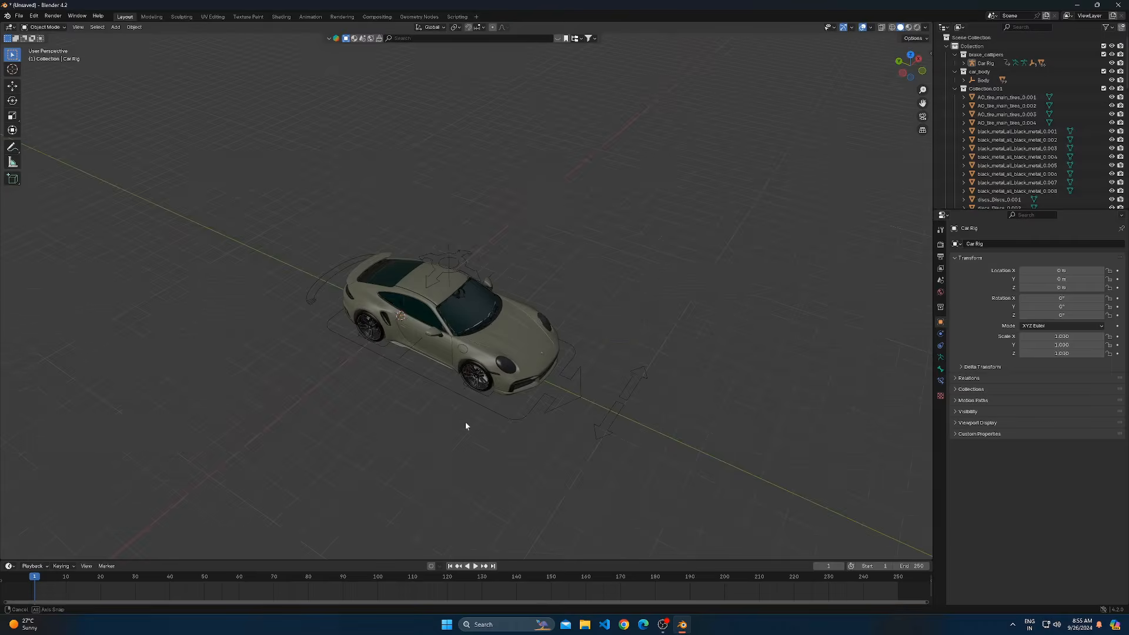
Add a plane beneath the car and scale it uniformly to about 11.7
key("shift+a")
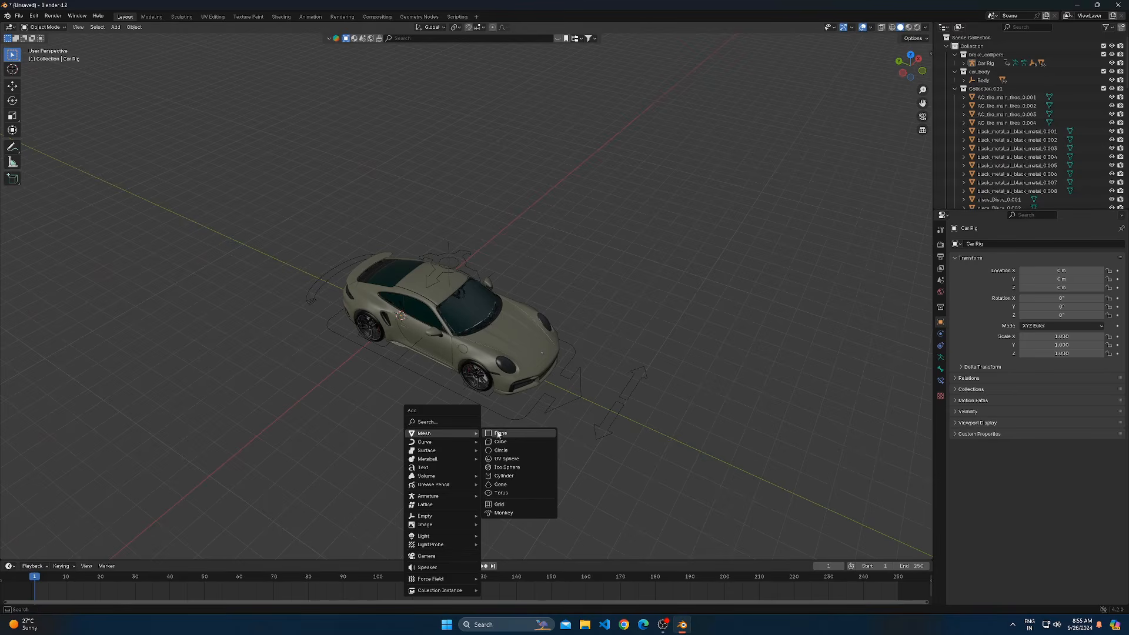
left_click(500, 434)
scroll(450, 369, "down", 4)
key("KP_7")
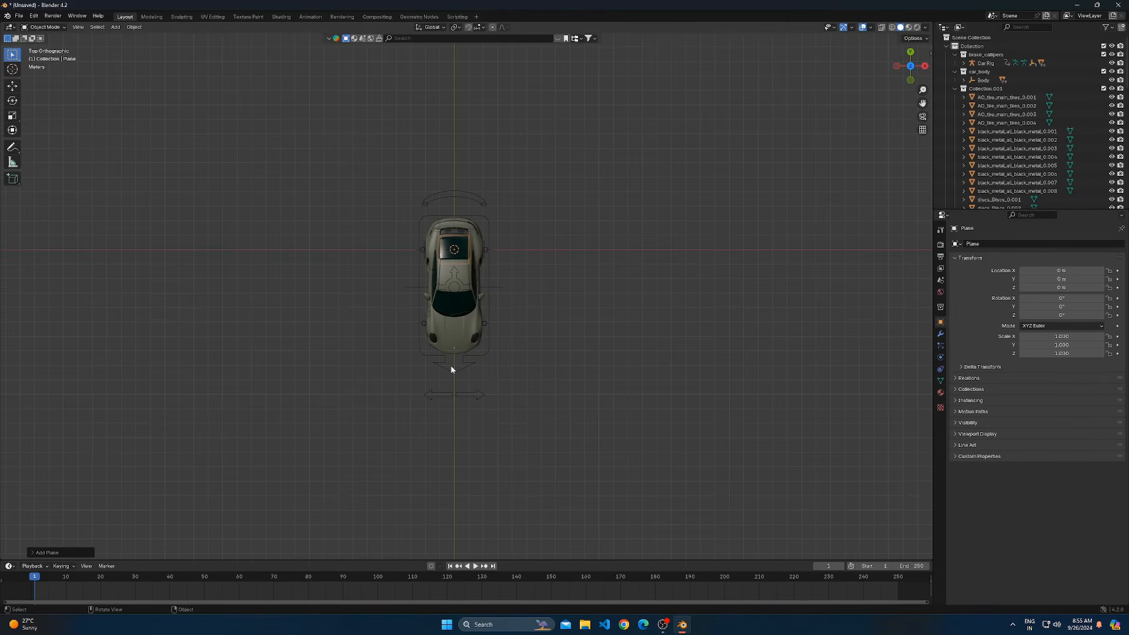
key("s")
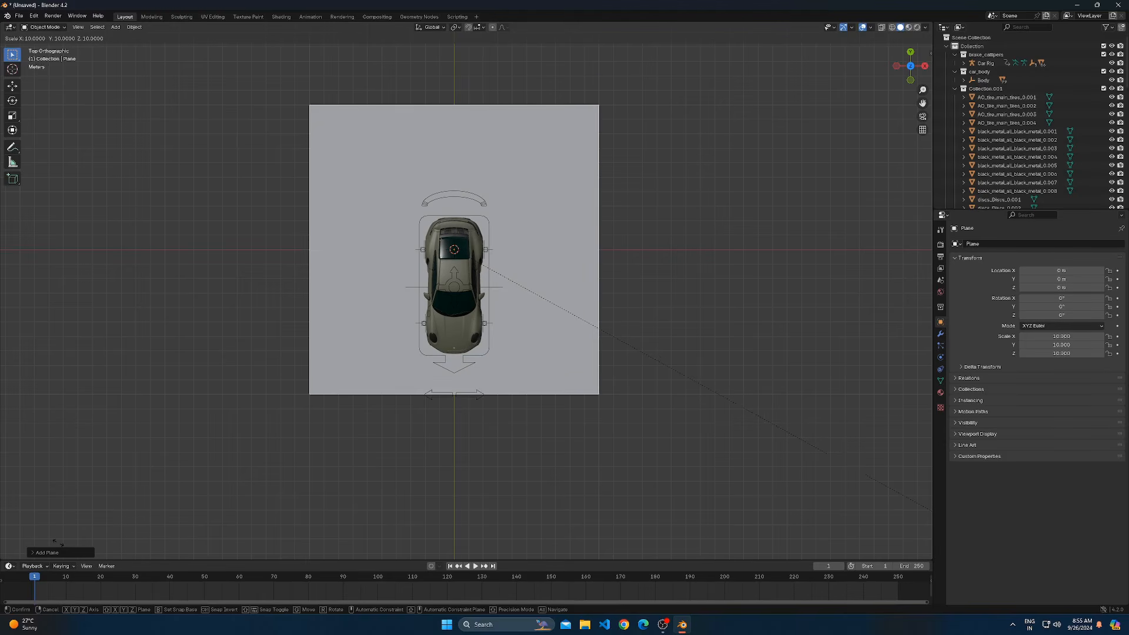
left_click(159, 37)
middle_click_drag(495, 204, 549, 227)
middle_click_drag(550, 185, 543, 154)
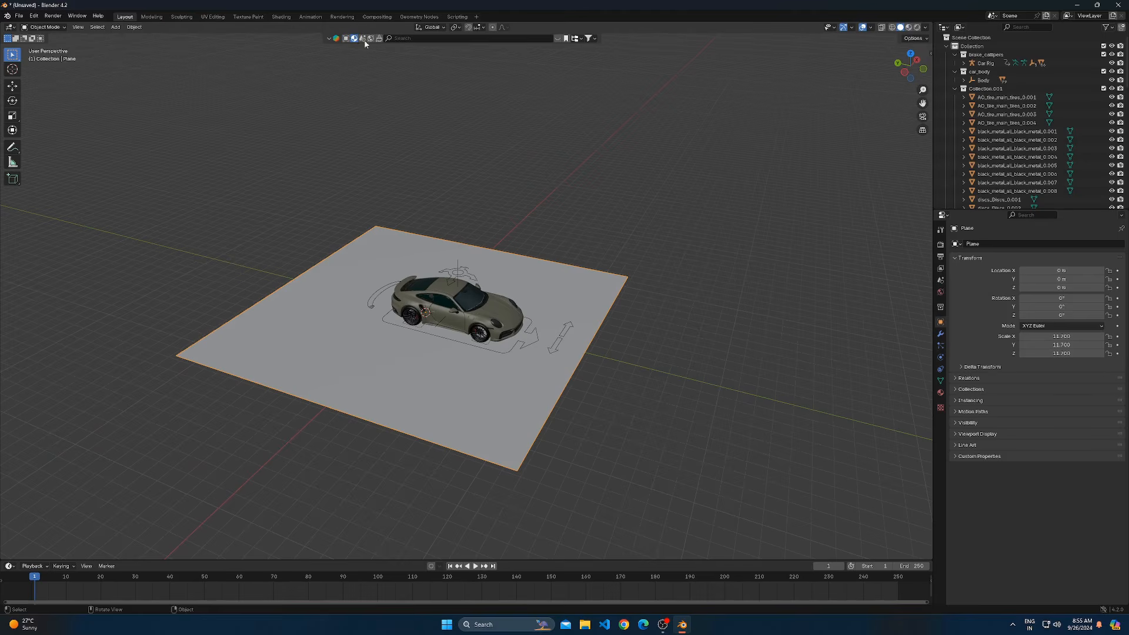
Search the online material library for "road" and apply an asphalt road material with lane markings to the plane
type("road")
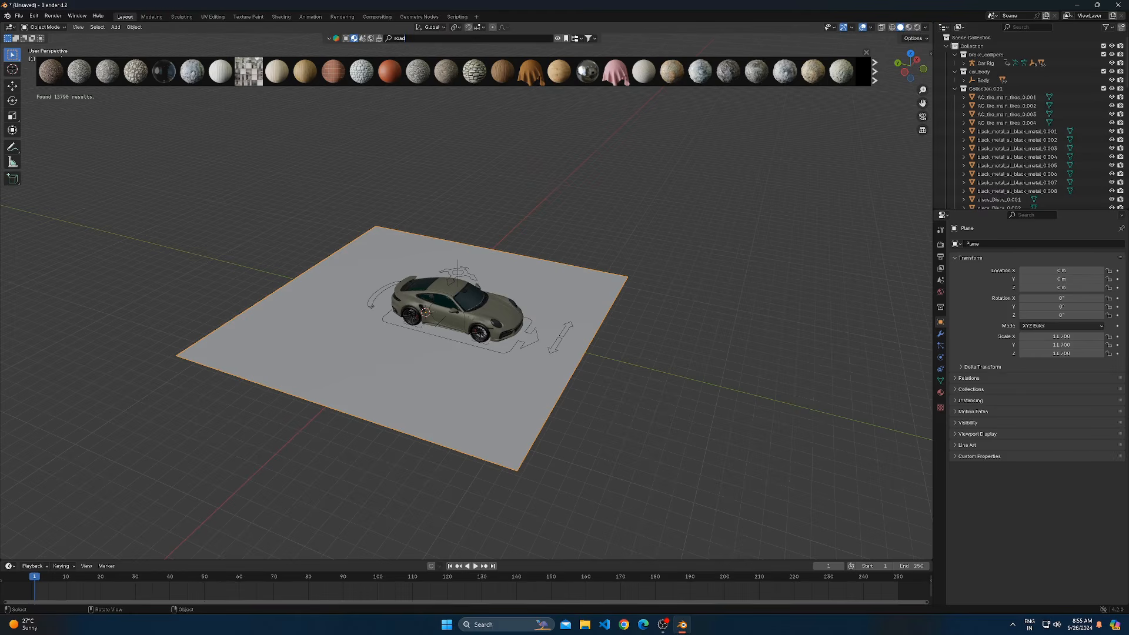
scroll(453, 71, "down", 6)
scroll(453, 72, "down", 3)
scroll(393, 84, "up", 8)
left_click(589, 38)
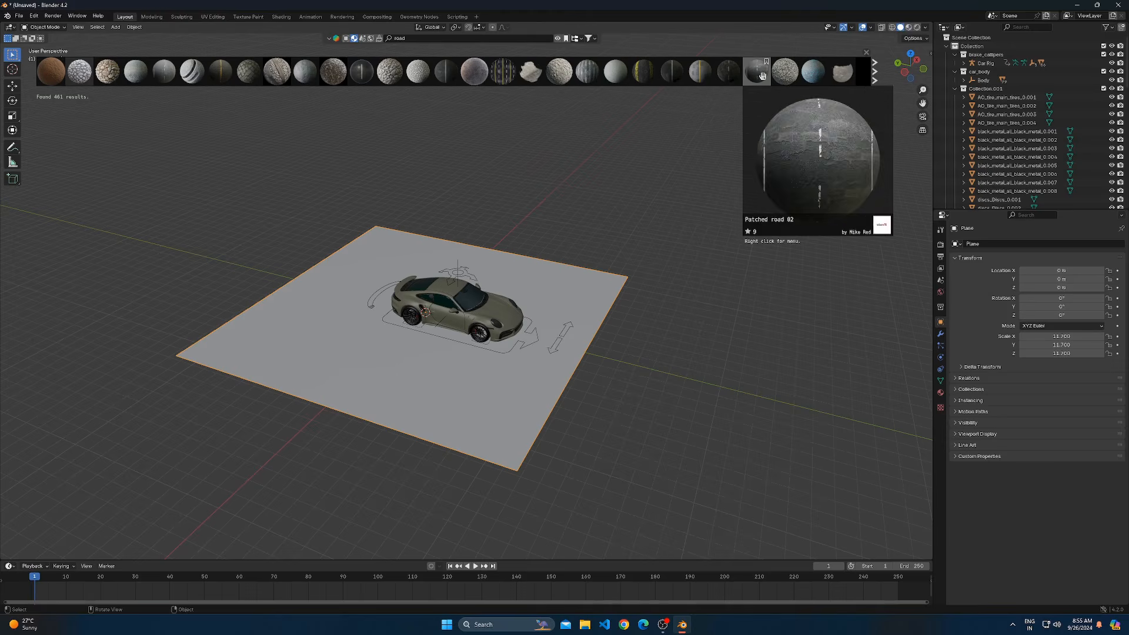
scroll(761, 73, "down", 6)
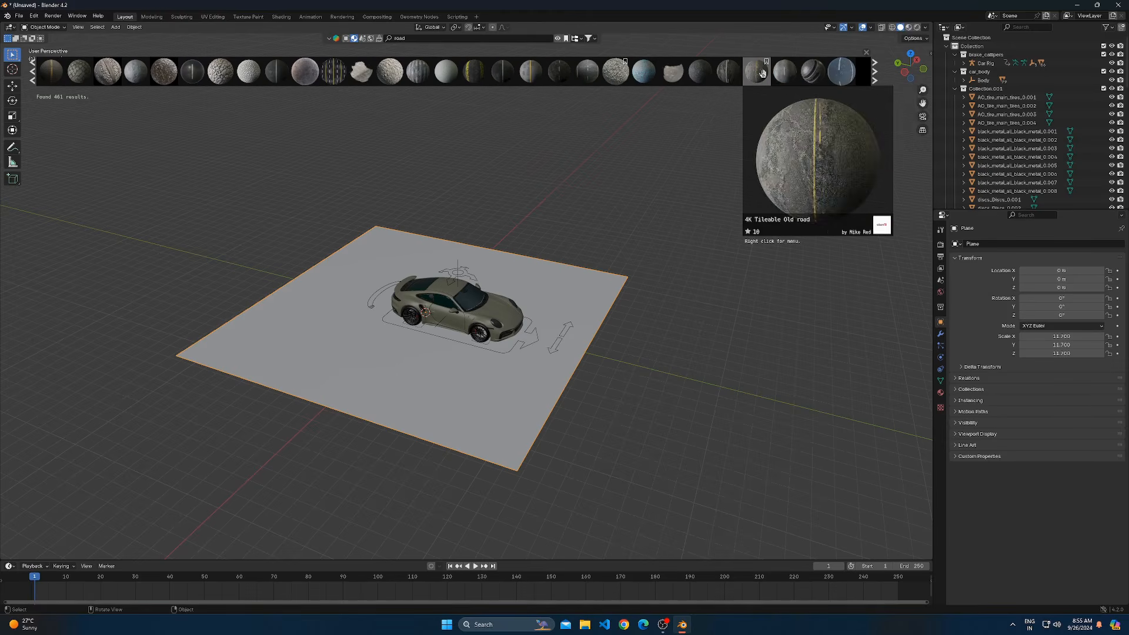
left_click_drag(785, 71, 588, 319)
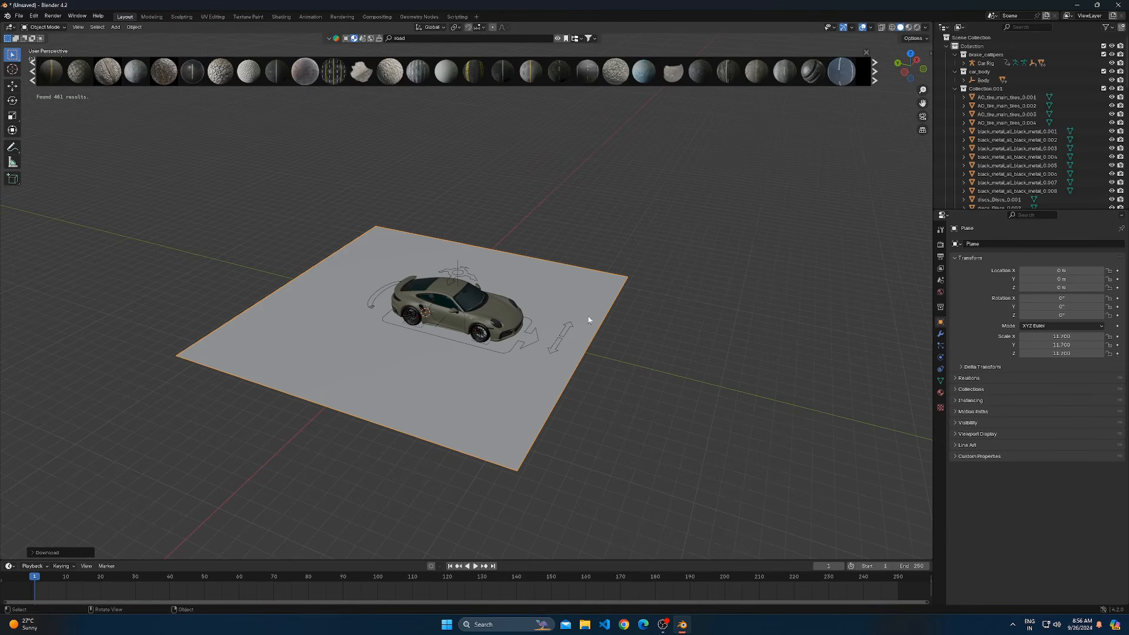
Show the viewport in rendered shading and set the render engine to Cycles with GPU Compute as device
left_click(916, 28)
middle_click_drag(640, 278, 678, 302)
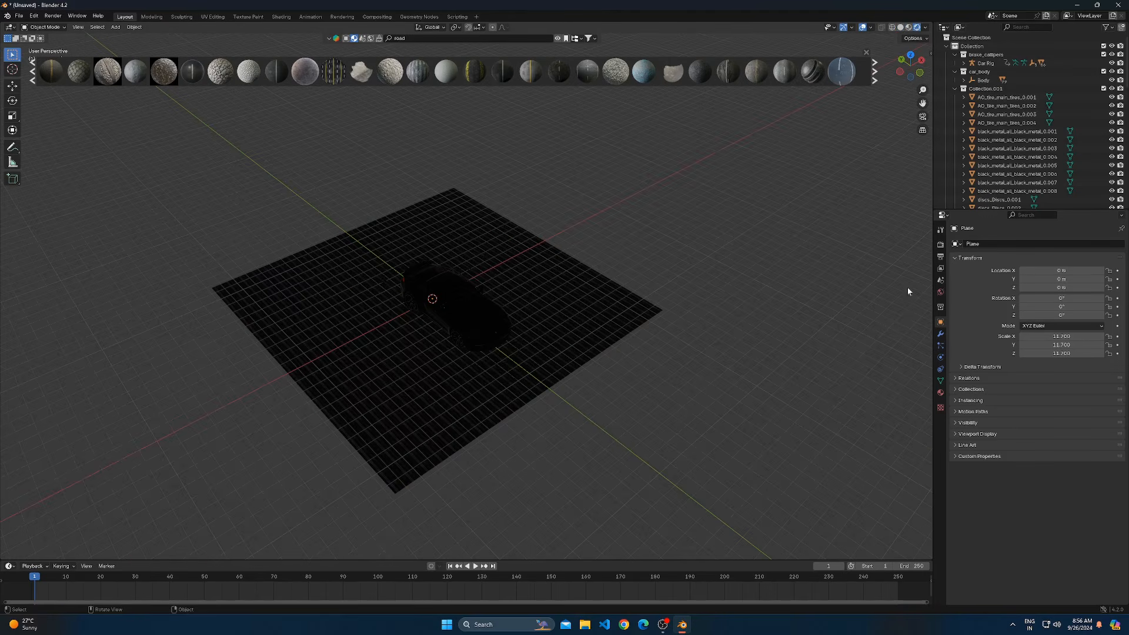
left_click(941, 244)
left_click(1049, 244)
left_click(1048, 274)
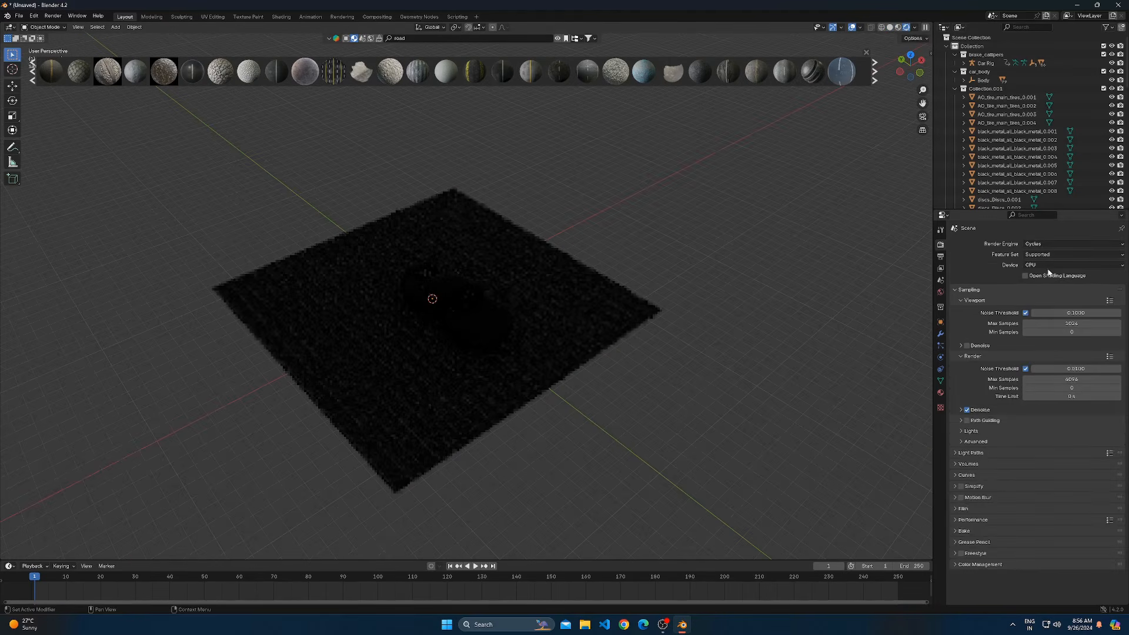
left_click(1050, 265)
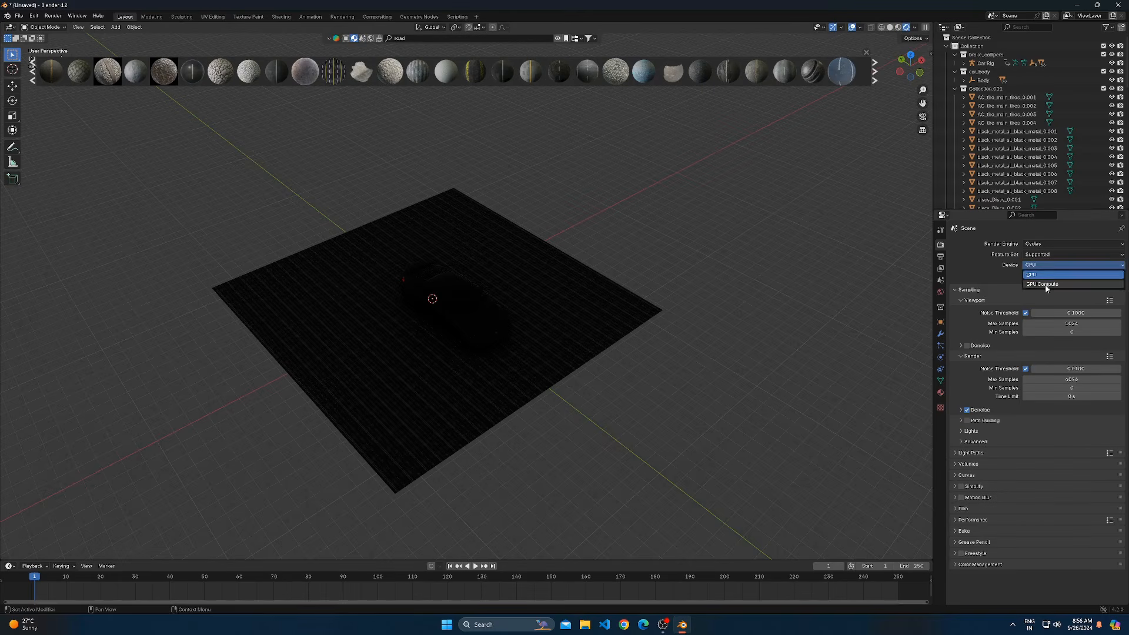
left_click(1052, 282)
Add an enlarged area light high above the car and raise its power to several thousand watts
key("shift+a")
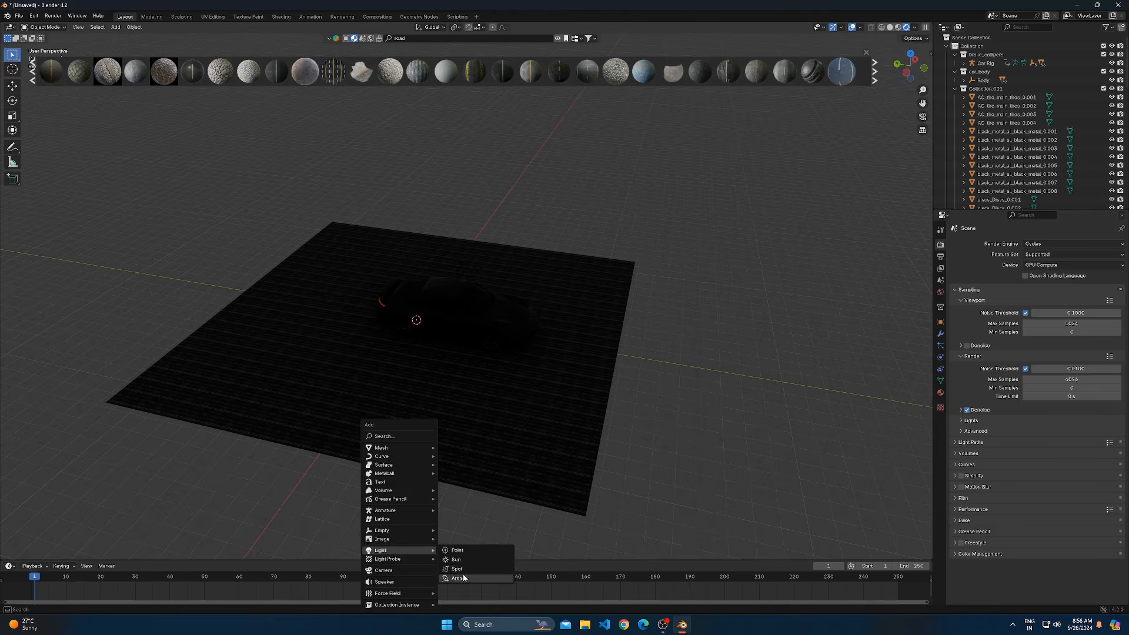
left_click(464, 574)
key("g")
key("z")
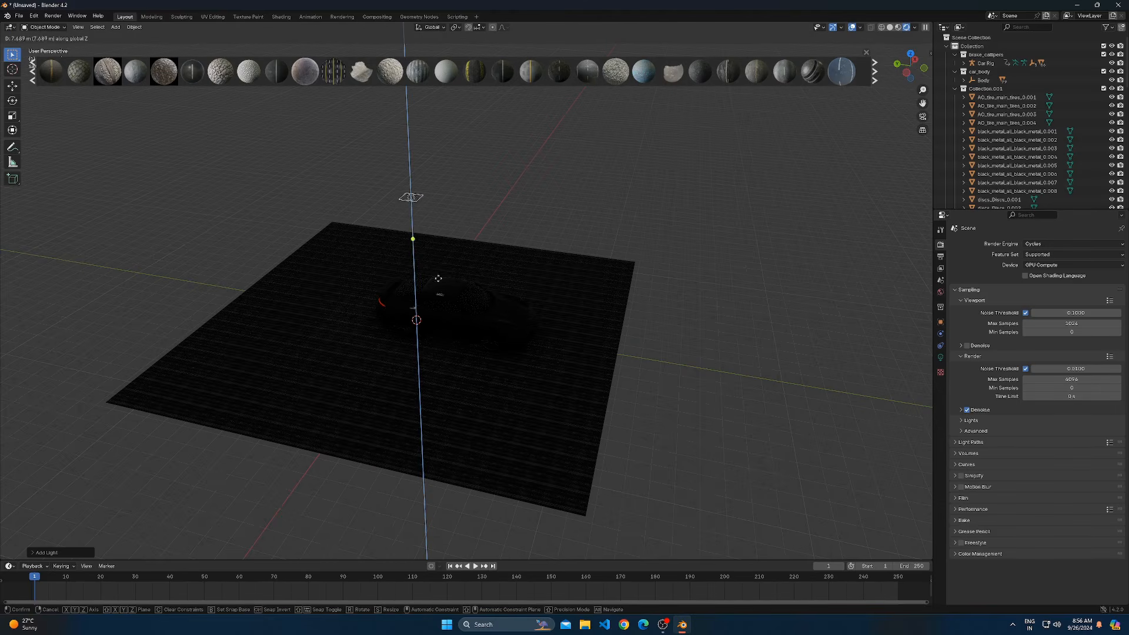
left_click(871, 434)
left_click(940, 358)
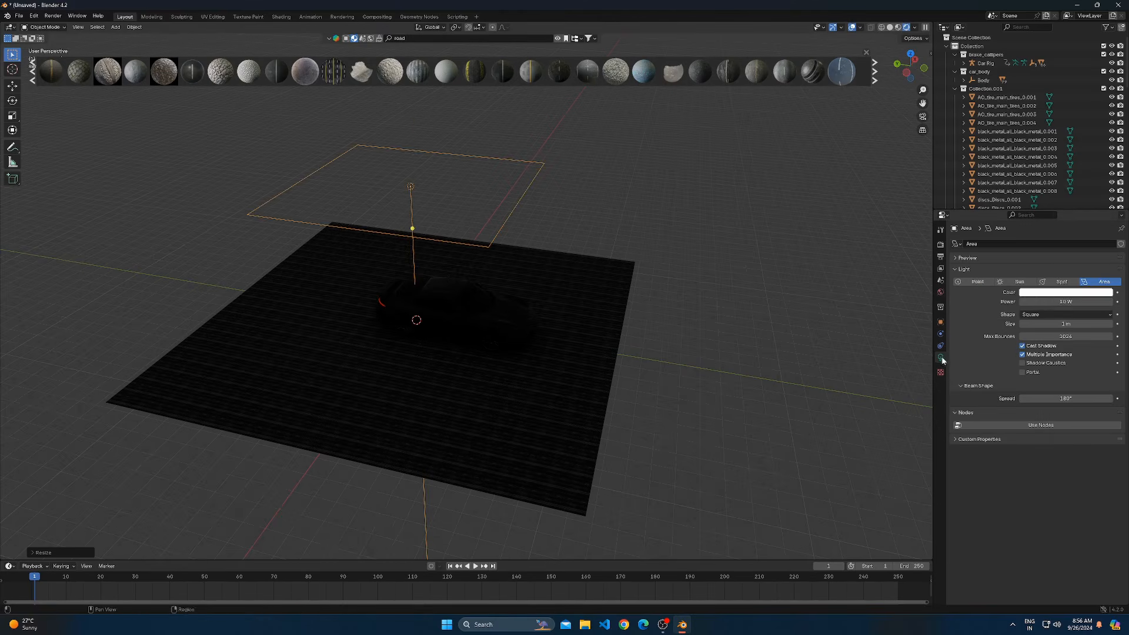
left_click_drag(1067, 302, 1076, 303)
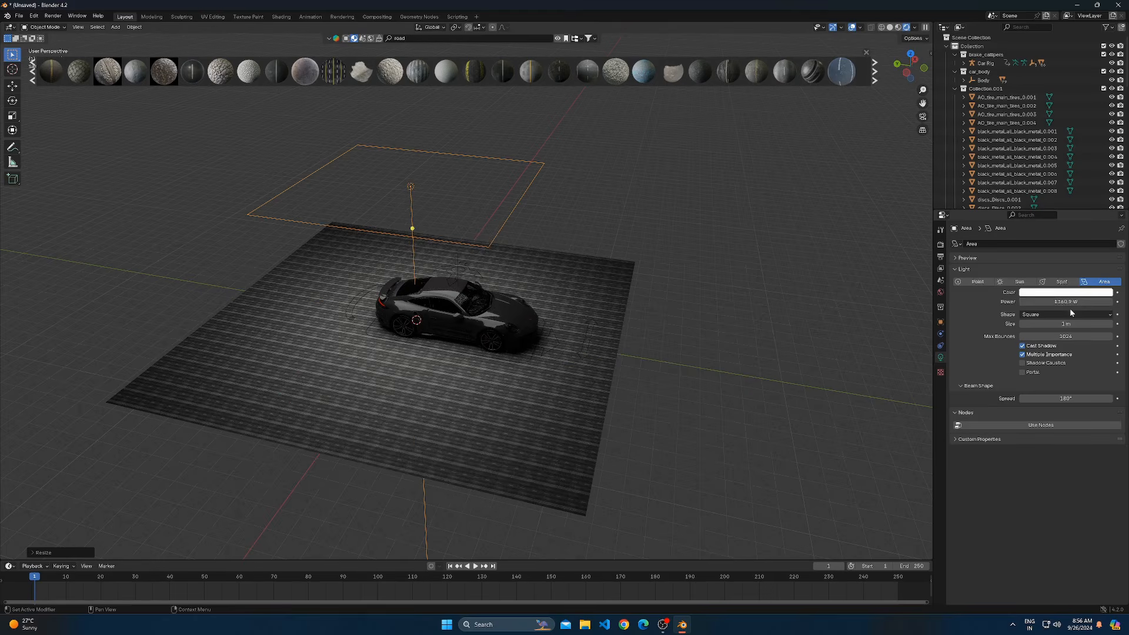
Unwrap the UVs of the ground plane so the road texture spans it as a single road
left_click(713, 336)
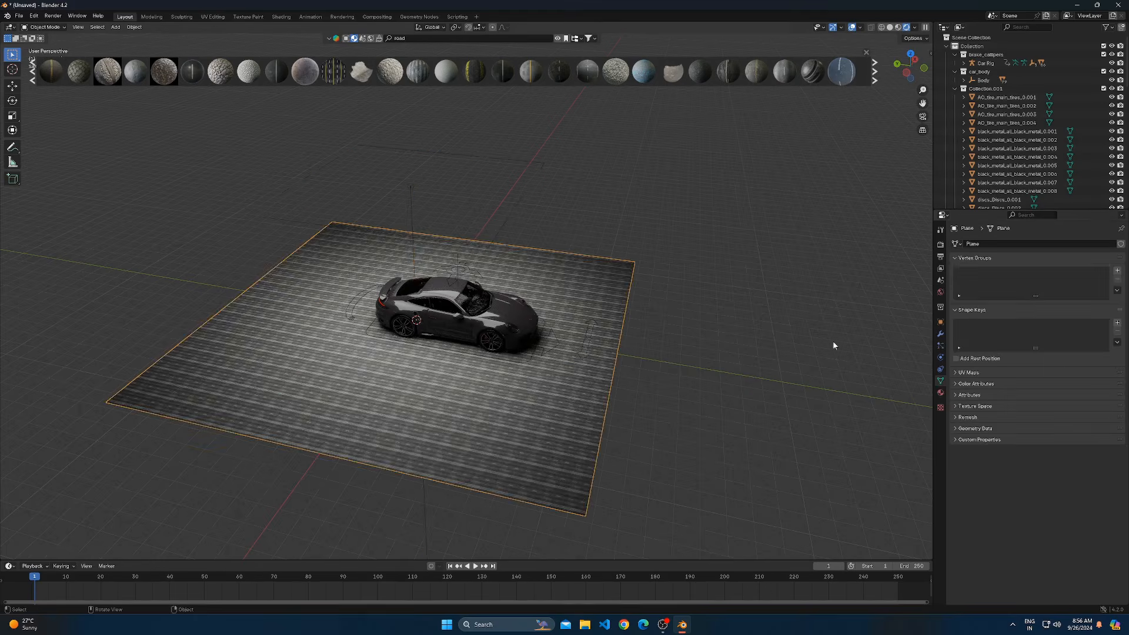
scroll(764, 347, "up", 3)
middle_click_drag(809, 353, 405, 415)
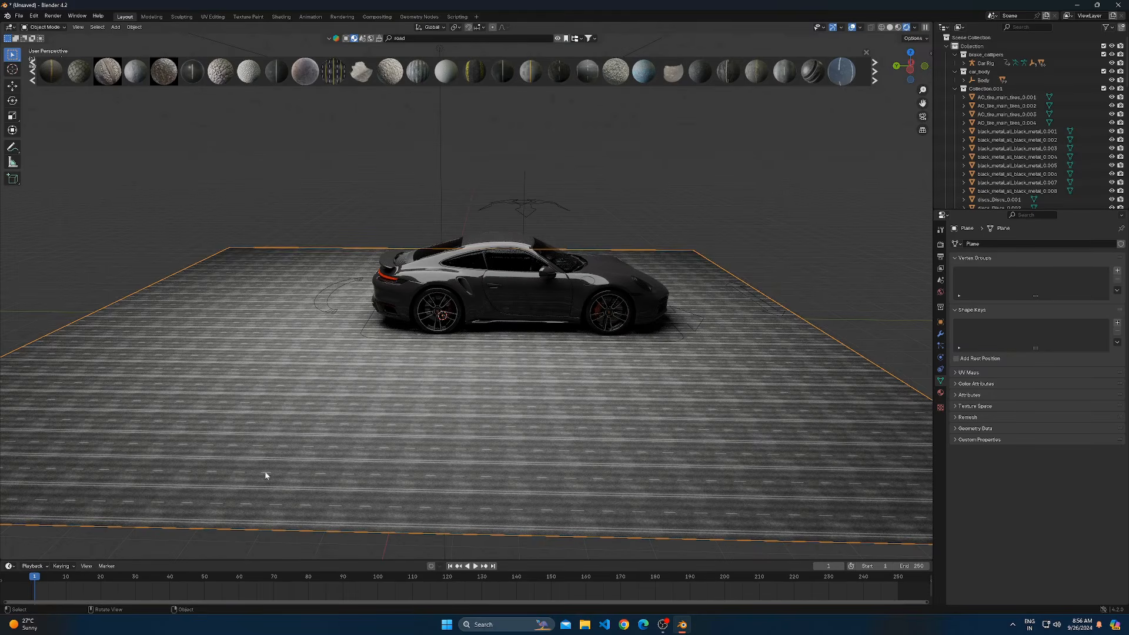
key("Tab")
key("u")
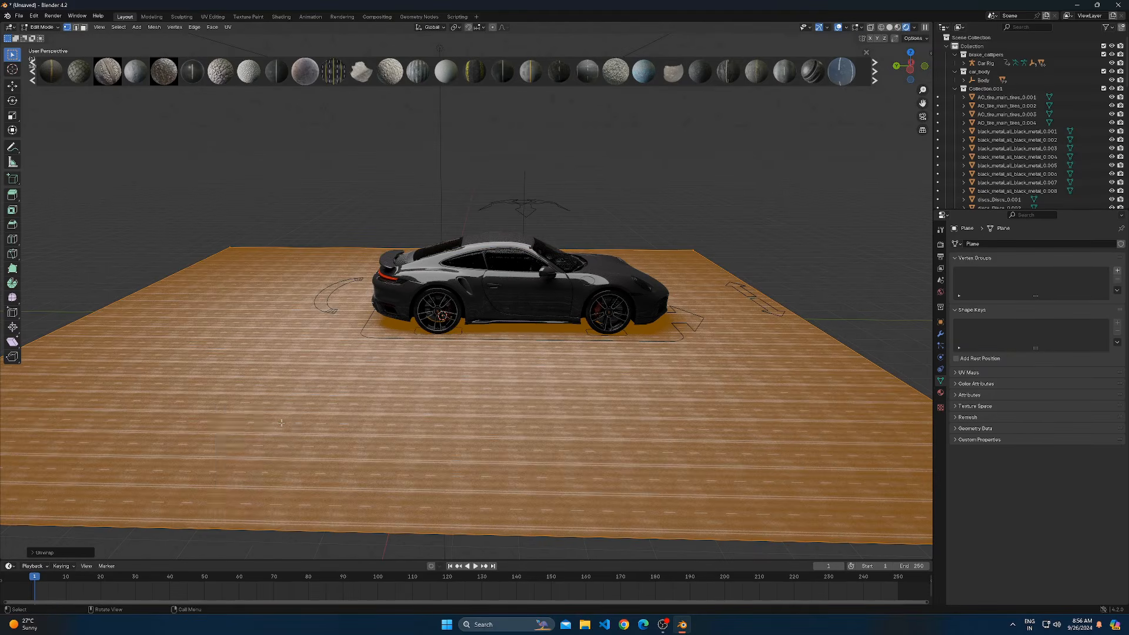
left_click(281, 423)
key("Tab")
Add an Array modifier to the road plane
middle_click_drag(533, 401, 506, 420)
left_click(506, 420)
scroll(506, 420, "down", 3)
left_click(940, 334)
scroll(679, 383, "down", 5)
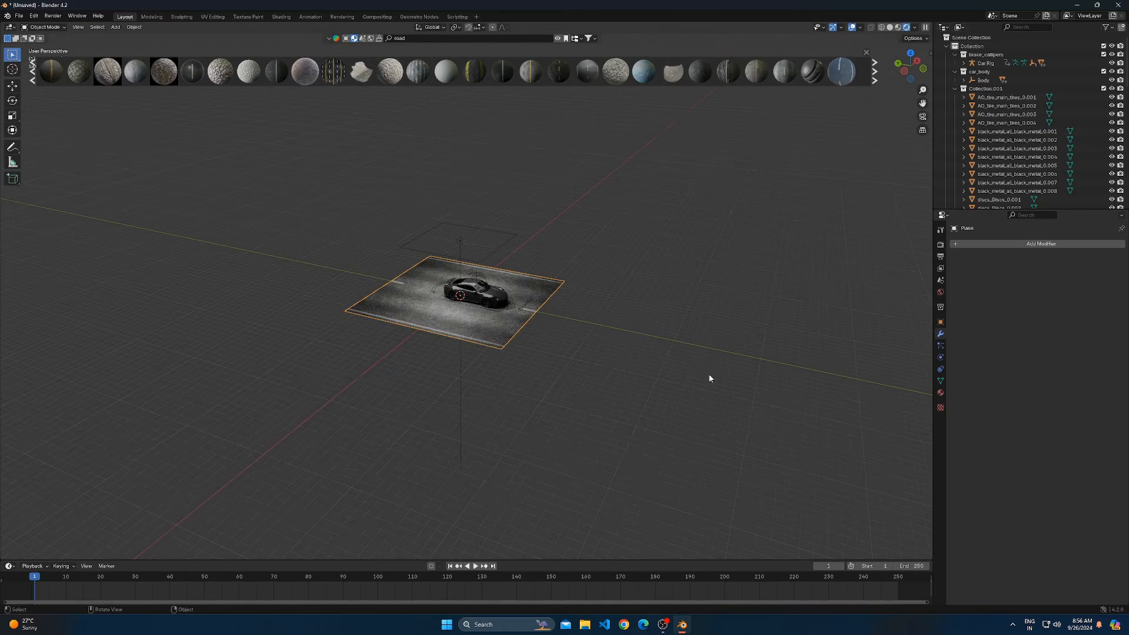
left_click(983, 244)
left_click(983, 245)
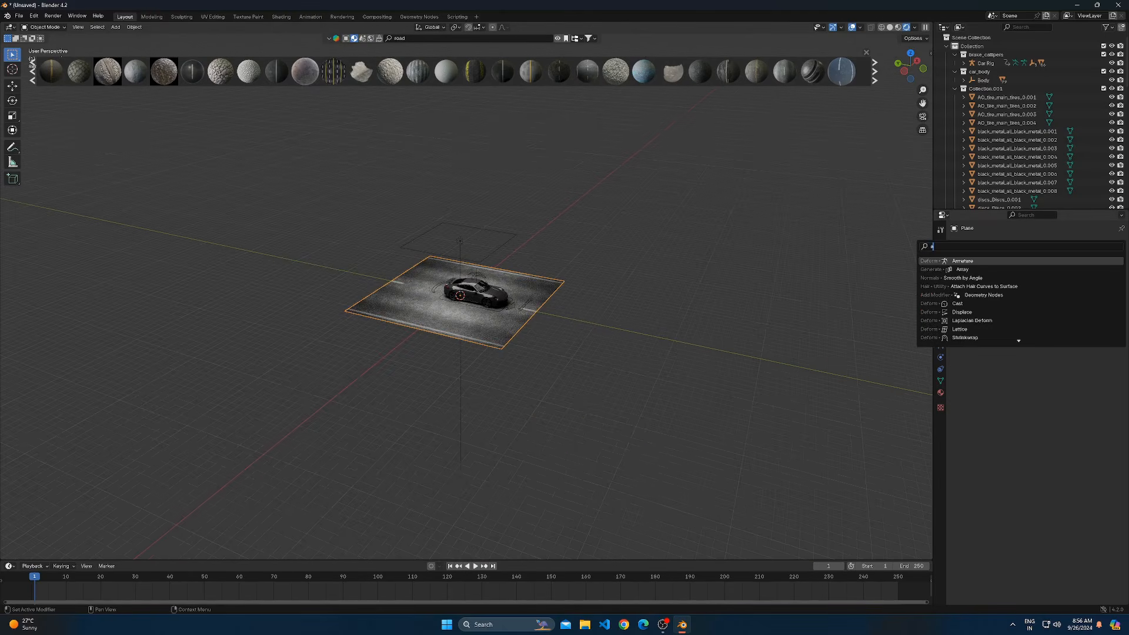
left_click(978, 266)
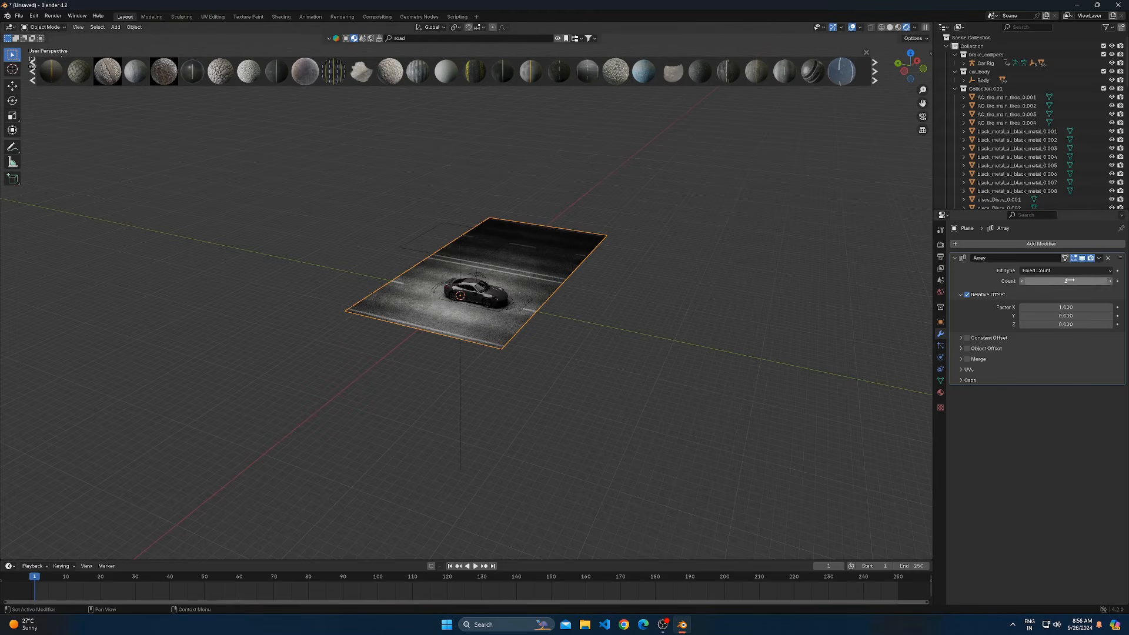
Set the array's relative offset to 0 in X and -1 in Y
left_click(1067, 306)
type("0")
key("Return")
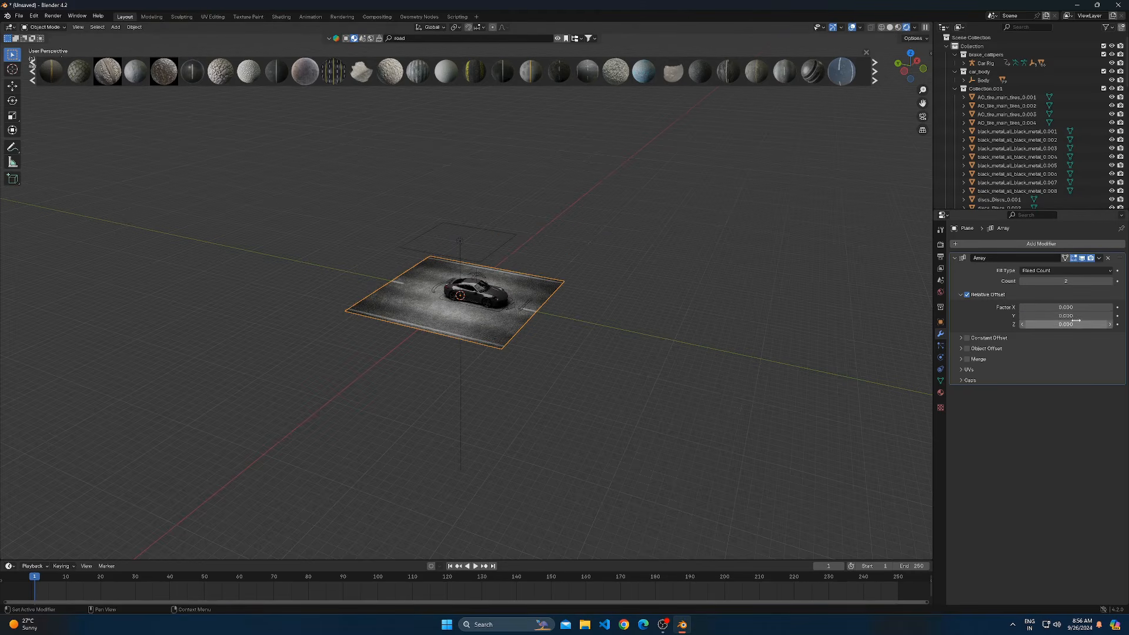
type("1")
key("Return")
left_click(1065, 316)
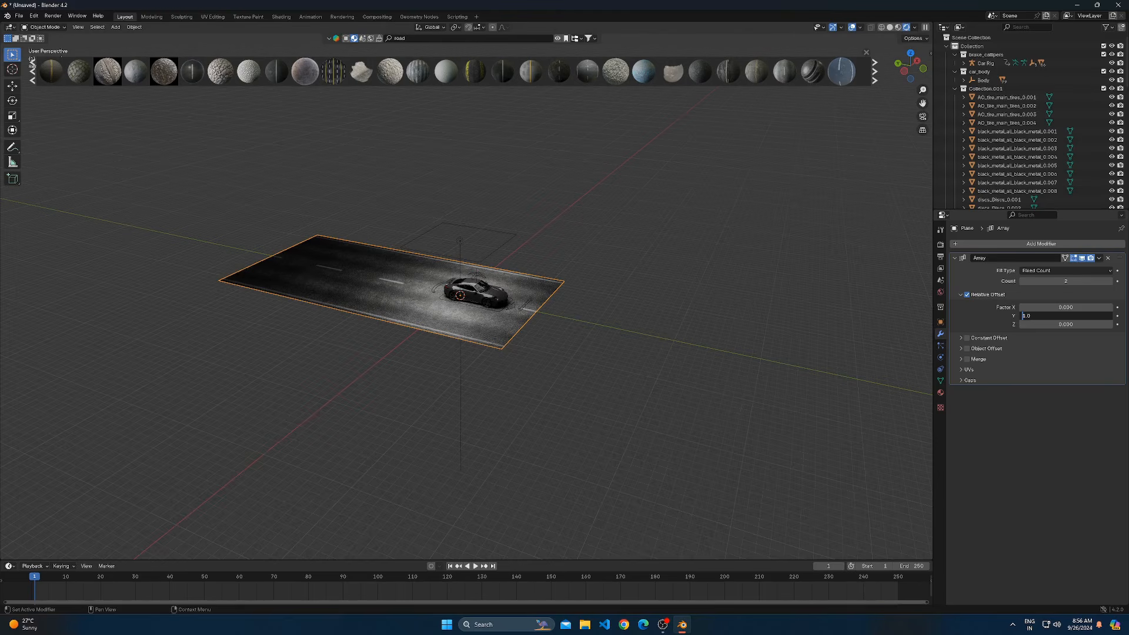
type("-")
key("Return")
Increase the array count until the road forms a long strip ahead of the car
middle_click_drag(676, 388, 747, 376)
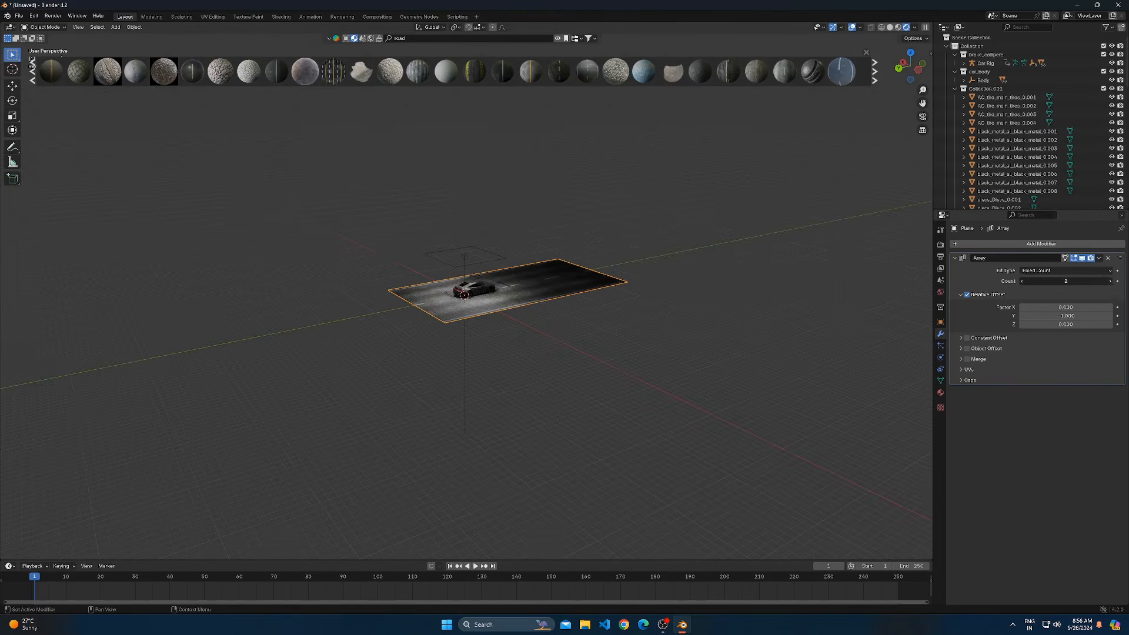
left_click(1111, 282)
left_click(1111, 282)
left_click(1111, 282)
middle_click_drag(620, 385, 461, 426, "shift")
left_click_drag(1066, 281, 1105, 281)
scroll(253, 408, "down", 5)
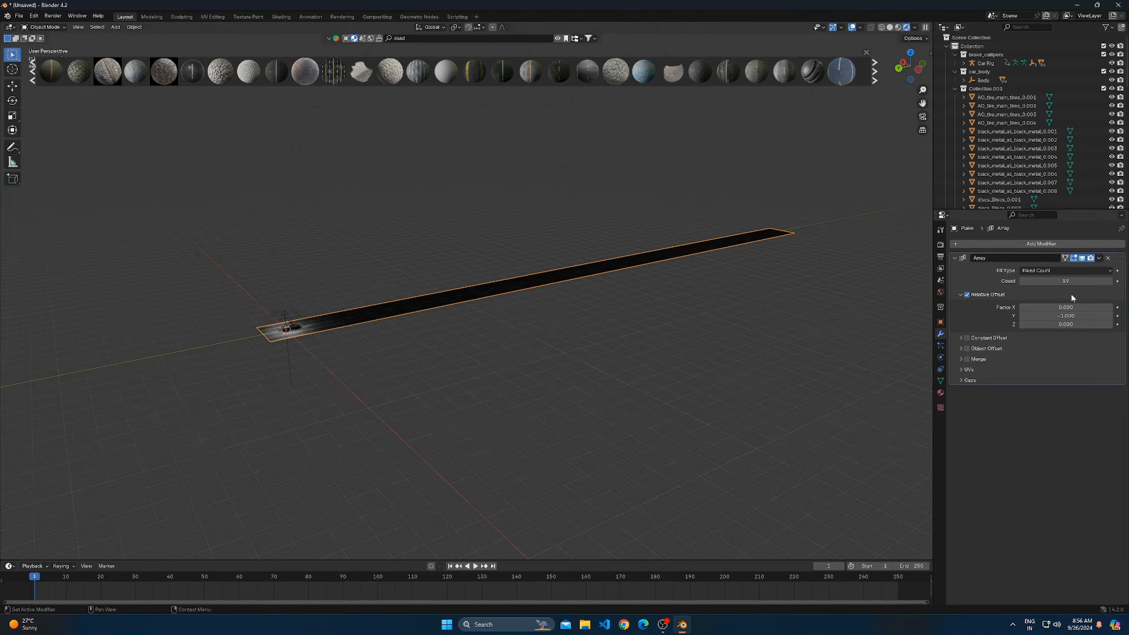
left_click(1112, 281)
left_click(1112, 281)
Extrude the road plane's long side edge outward along the X axis to form a narrow sidewalk strip
middle_click_drag(465, 351, 556, 376)
scroll(640, 373, "up", 4)
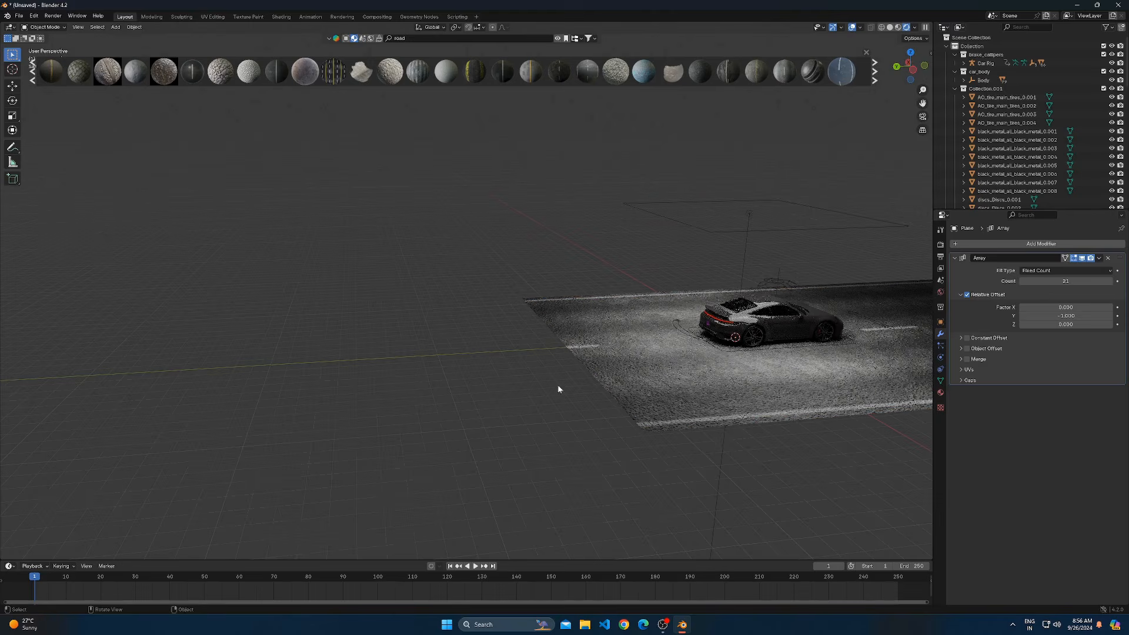
left_click(596, 346)
key("Tab")
left_click(567, 296)
key("2")
left_click(567, 295)
middle_click_drag(567, 295, 447, 404)
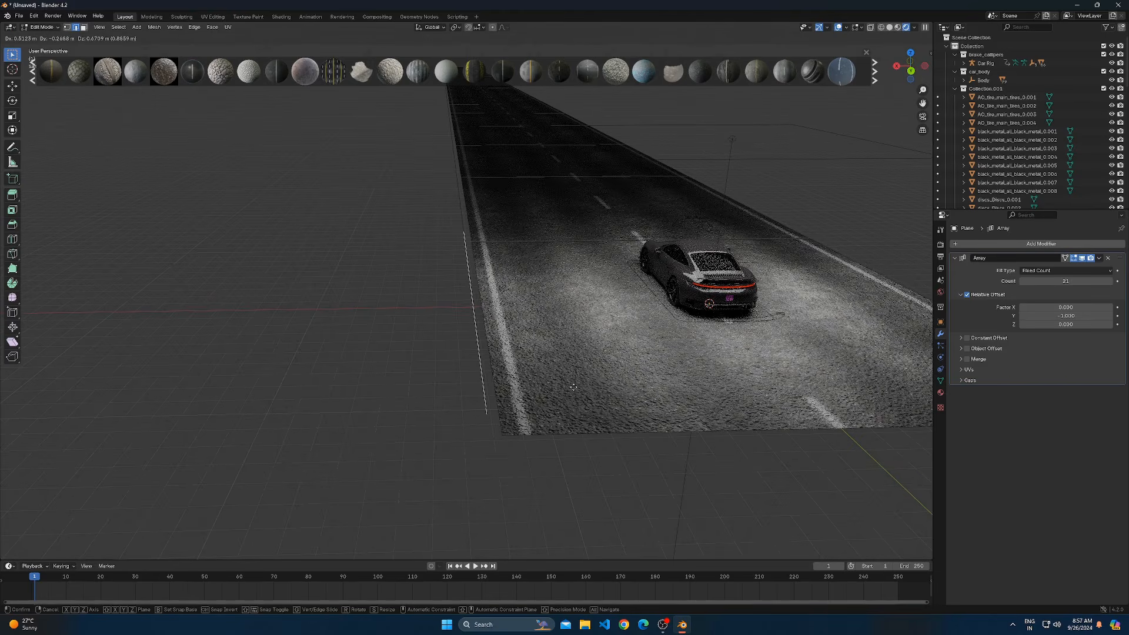
key("shift+d")
key("x")
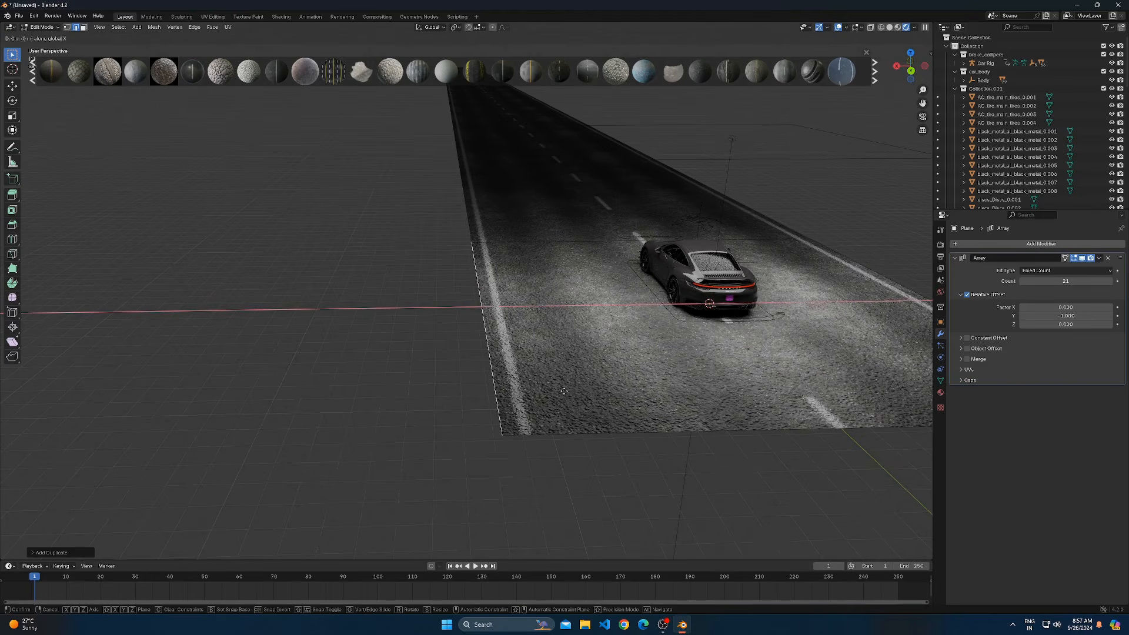
left_click(475, 391)
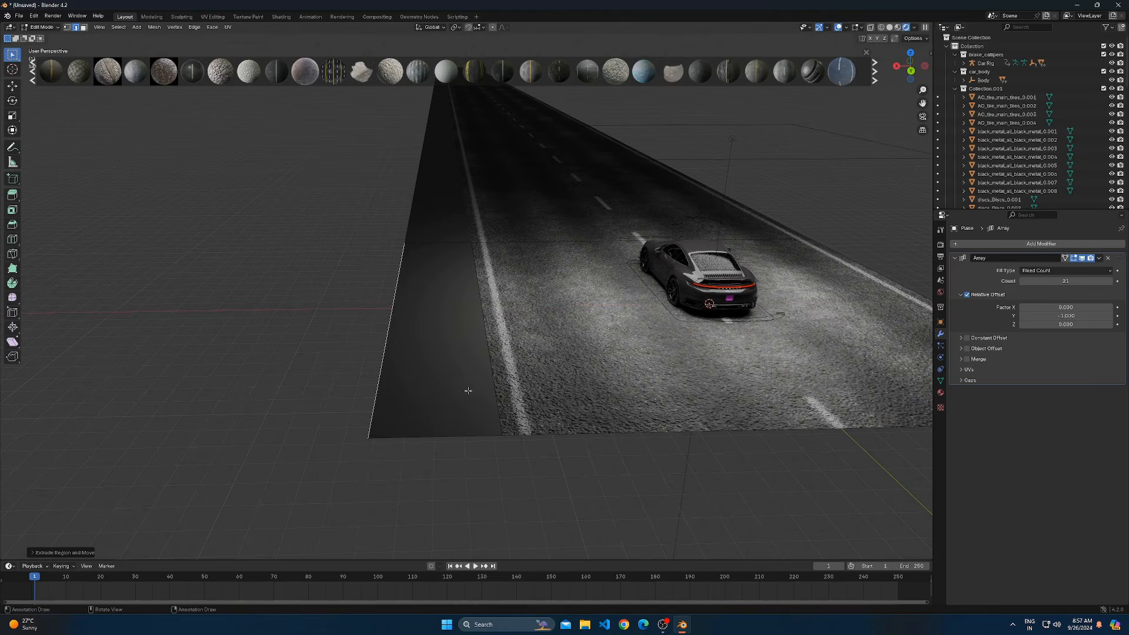
Separate the new strip's face from the road plane into its own object and select that object
left_click(426, 378)
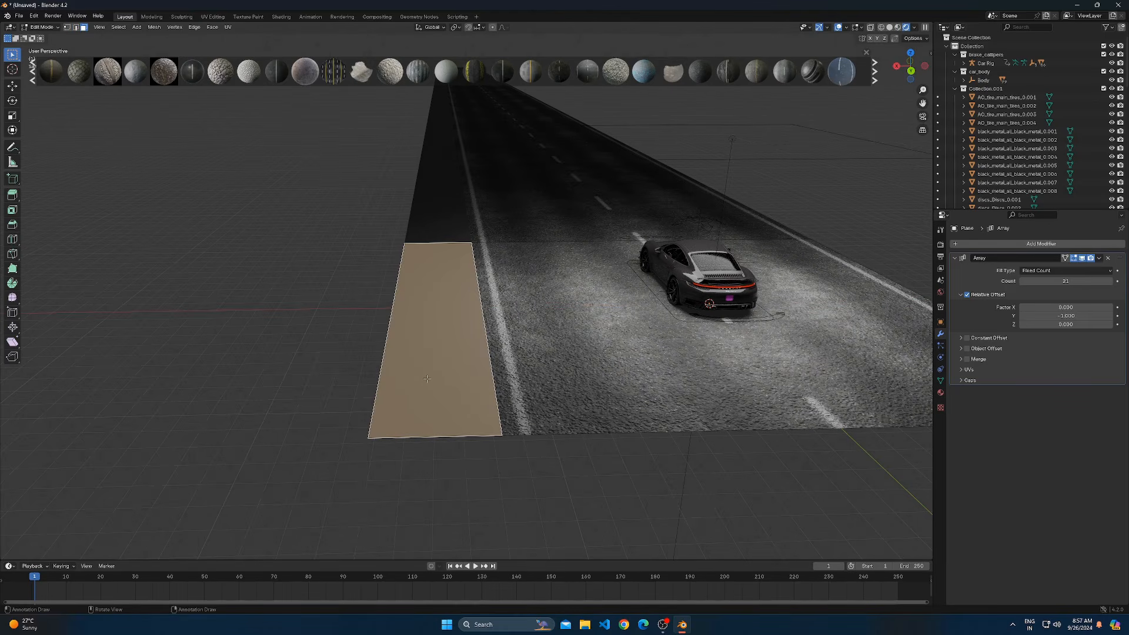
key("p")
left_click(425, 377)
key("Tab")
left_click(425, 377)
Extrude the separated strip's face slightly upward to give the sidewalk thickness
key("Tab")
key("e")
left_click(535, 374)
key("Tab")
Search the material library for "footpath" and apply a grey paving material to the sidewalk
middle_click_drag(302, 391, 477, 46)
scroll(490, 407, "up", 4)
left_click(411, 369)
scroll(452, 385, "up", 2)
left_click(468, 291)
left_click(483, 369)
left_click(416, 37)
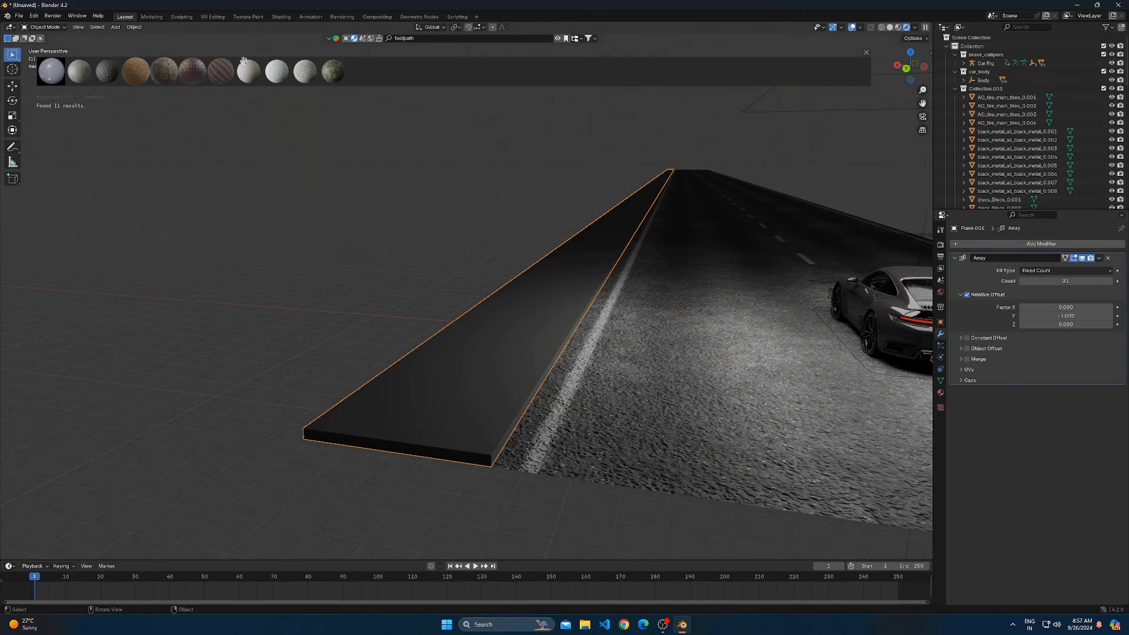
mouse_move(304, 73)
left_click_drag(280, 71, 457, 383)
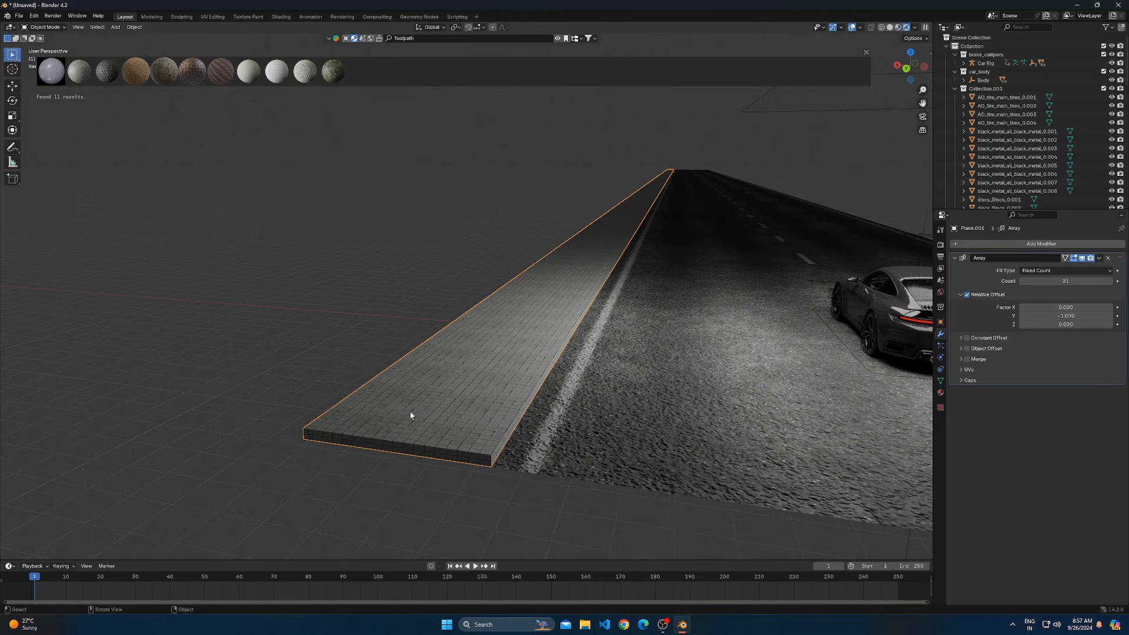
Bevel the sidewalk's road-side top edge by about 0.01 m with 3 segments, and shade the sidewalk auto smooth
key("Tab")
key("alt+a")
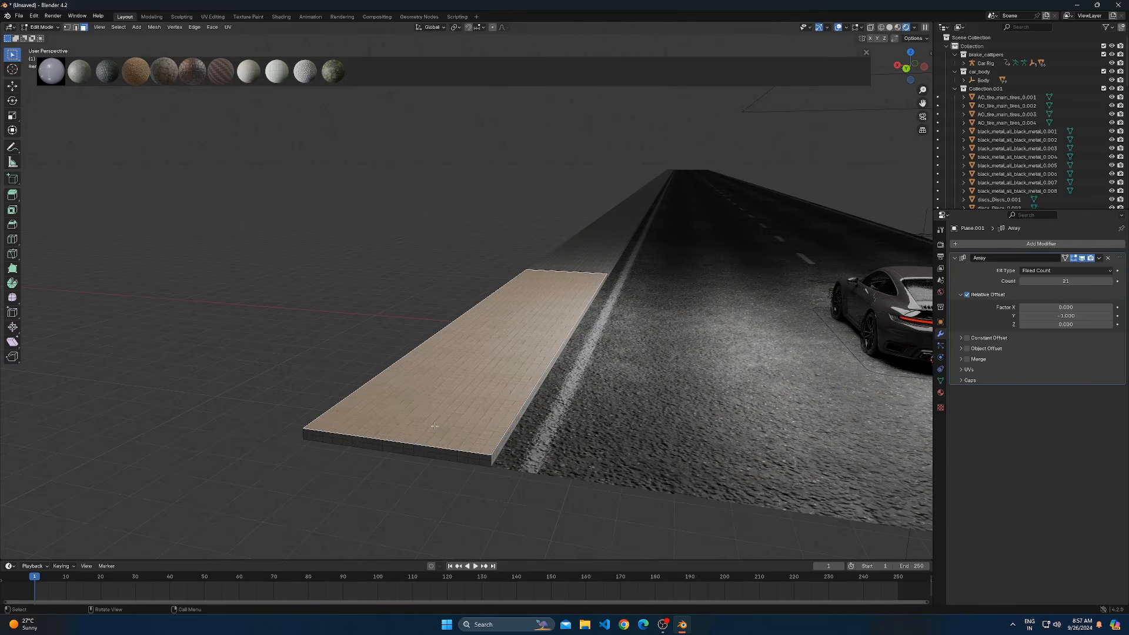
key("a")
key("alt+a")
left_click(459, 418)
key("2")
left_click(515, 418)
scroll(518, 417, "up", 2)
key("ctrl+b")
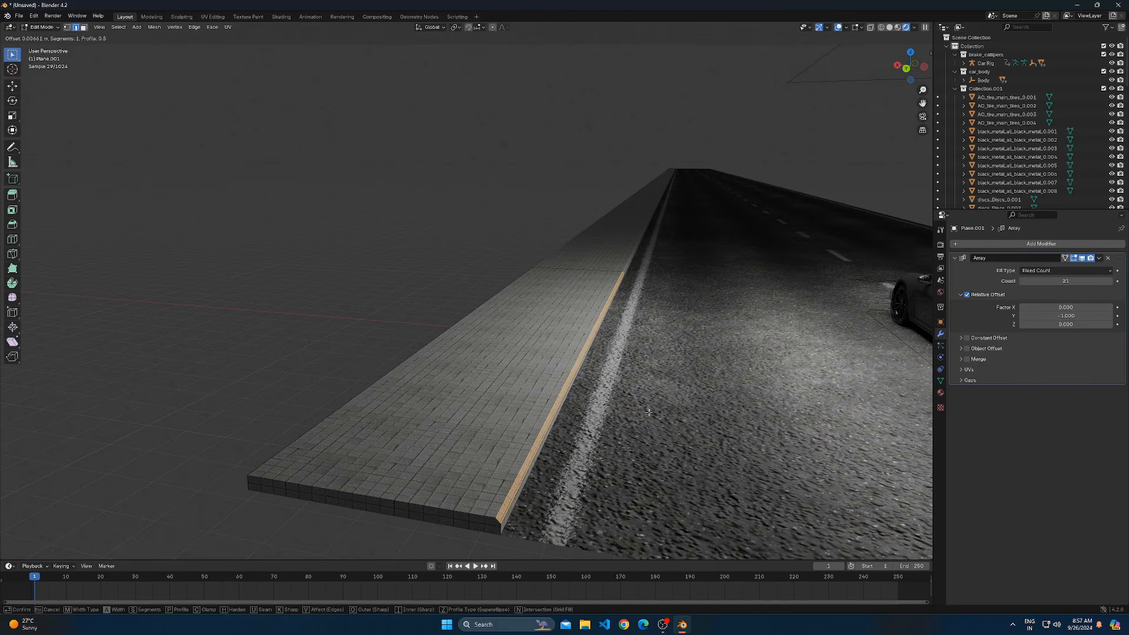
scroll(649, 413, "up", 2)
left_click(648, 412)
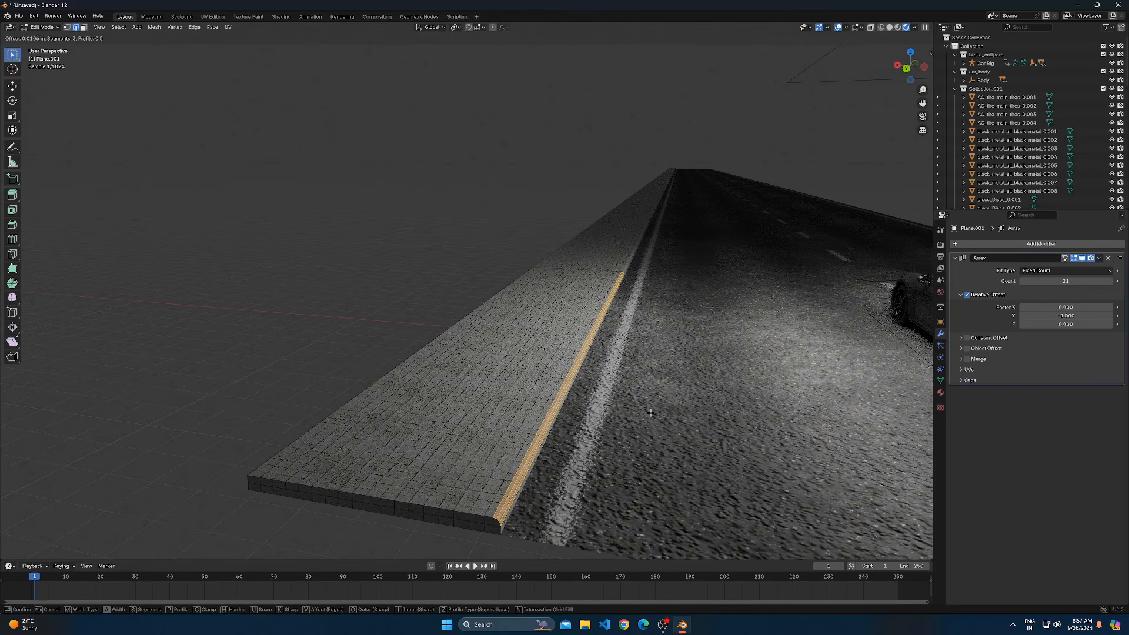
key("Tab")
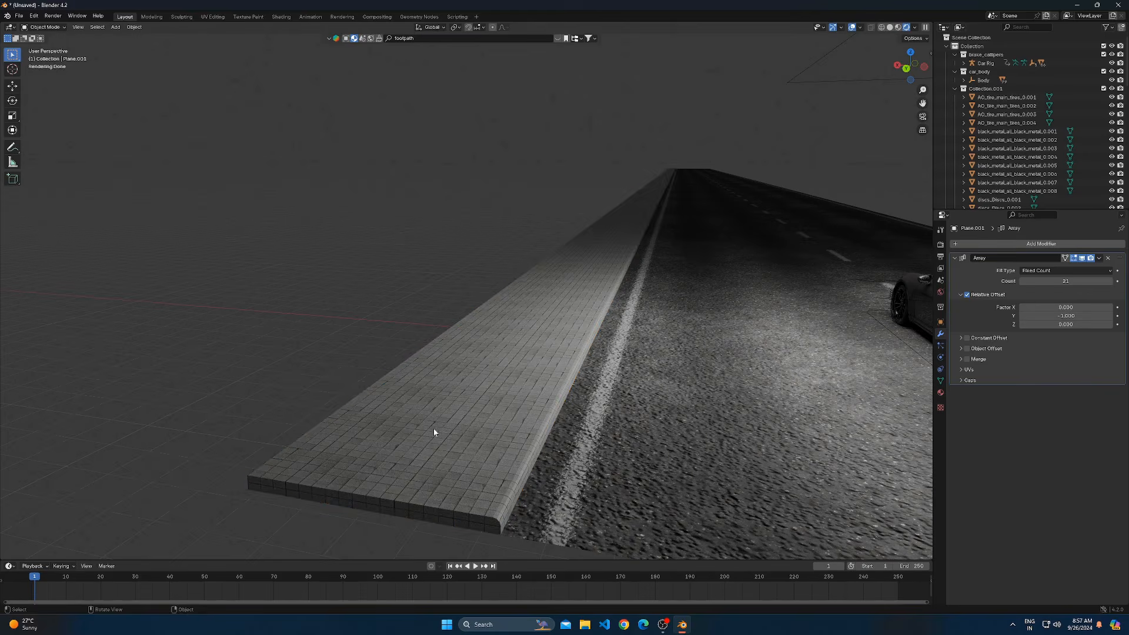
right_click(433, 428)
left_click(437, 438)
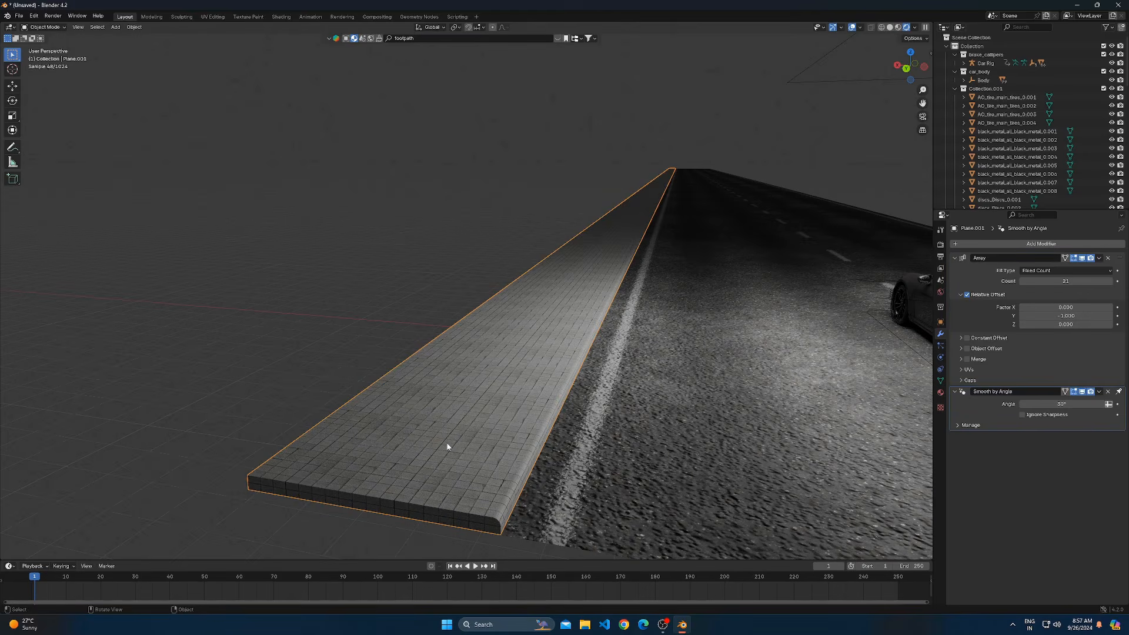
In the UV Editing workspace, with rendered shading and hidden overlays, scale the UVs of the sidewalk's top and bevelled faces to about 0.33
key("Tab")
key("alt+a")
key("3")
left_click(523, 475)
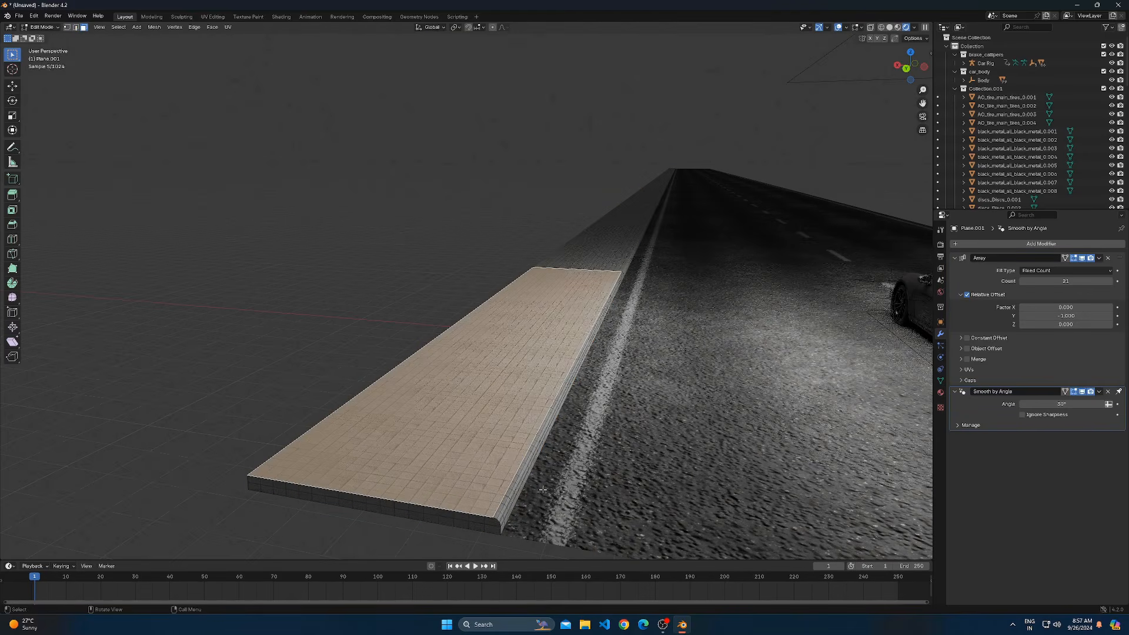
left_click(518, 504, "ctrl")
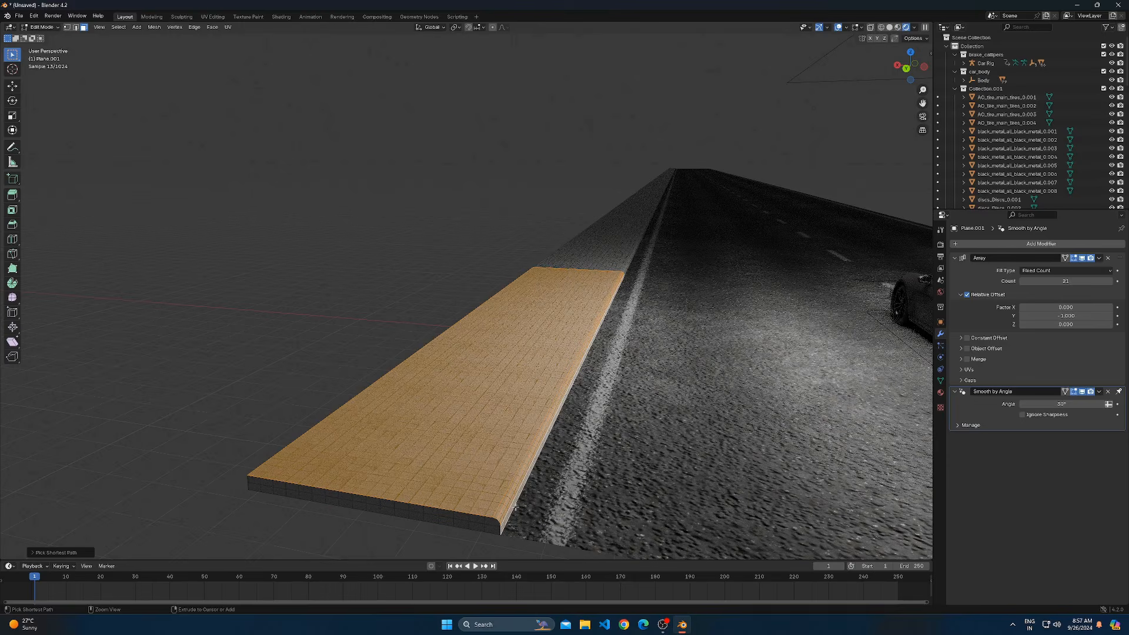
left_click(212, 17)
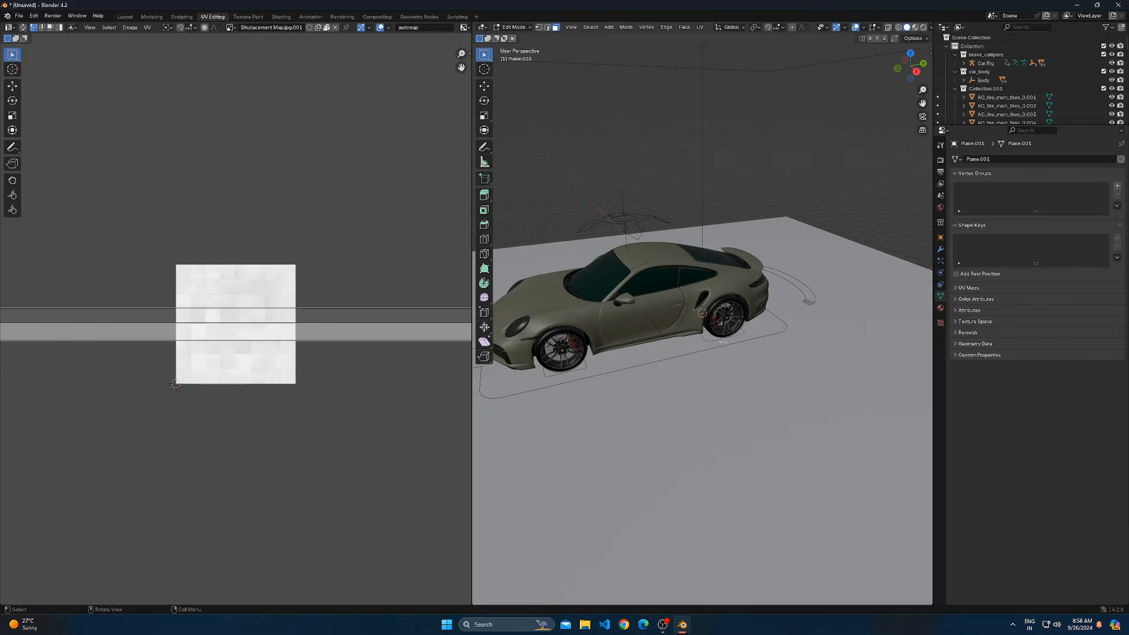
middle_click_drag(722, 341, 646, 348)
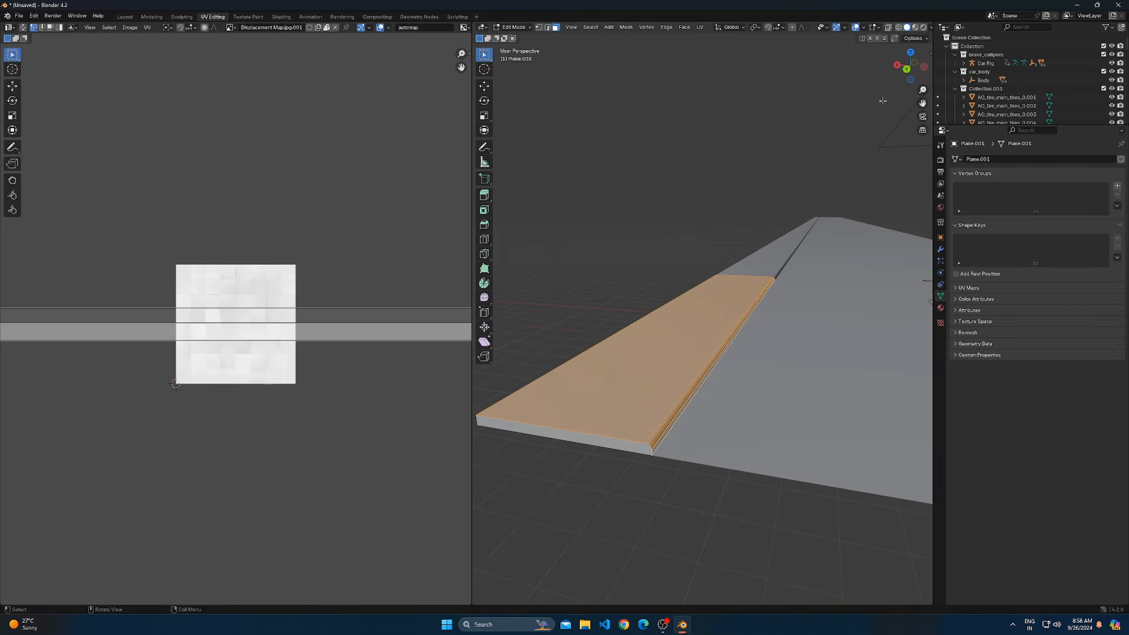
left_click(924, 27)
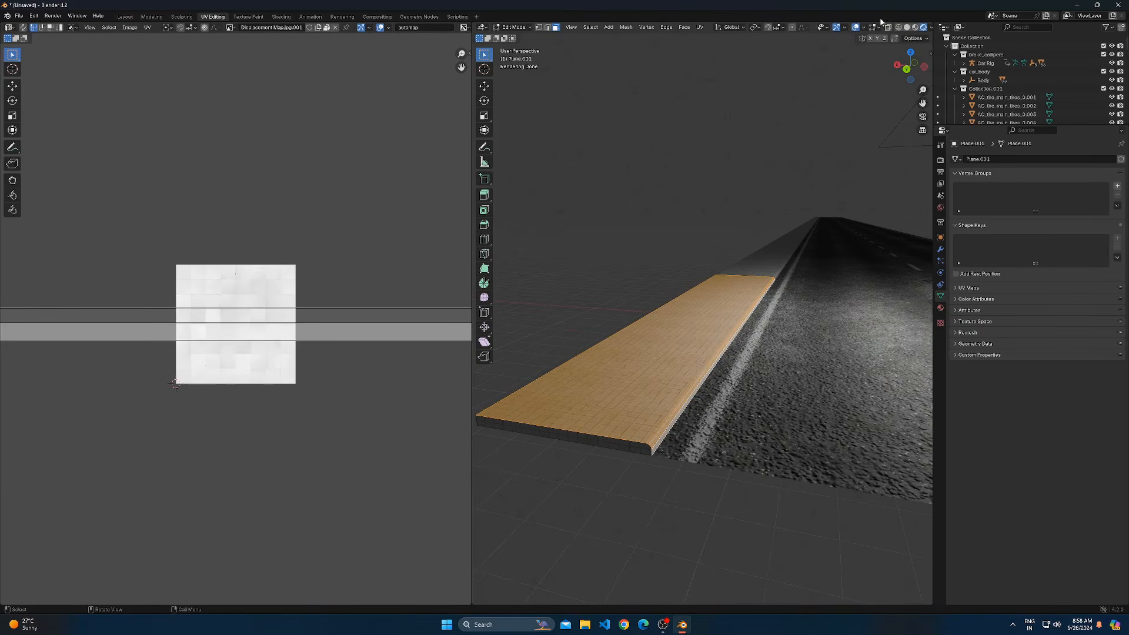
left_click(855, 27)
key("a")
key("s")
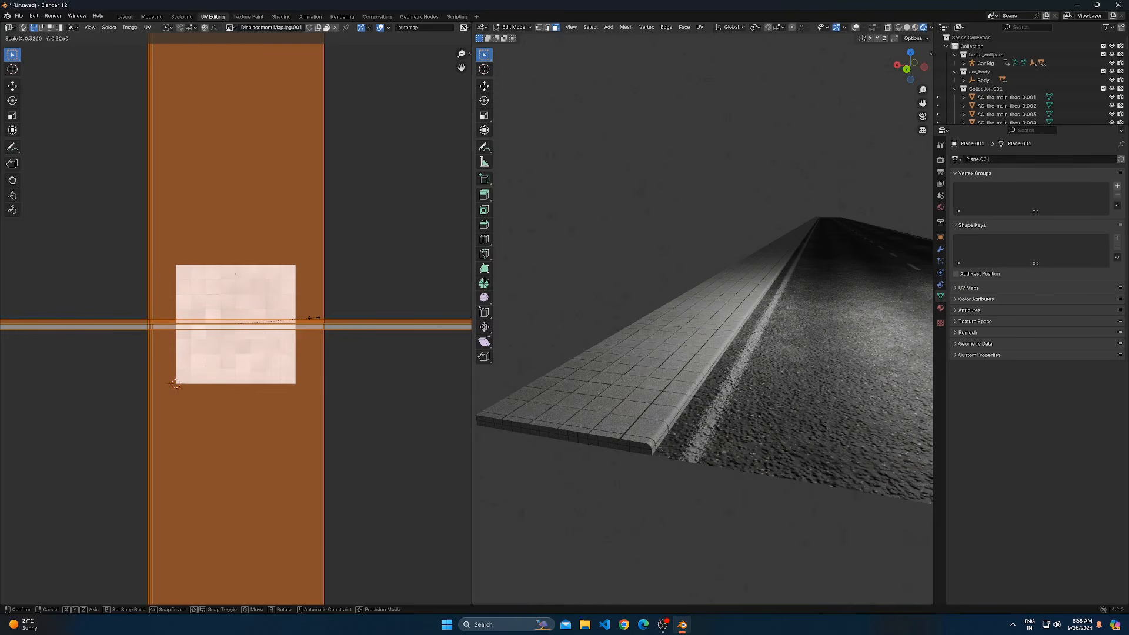
left_click(313, 318)
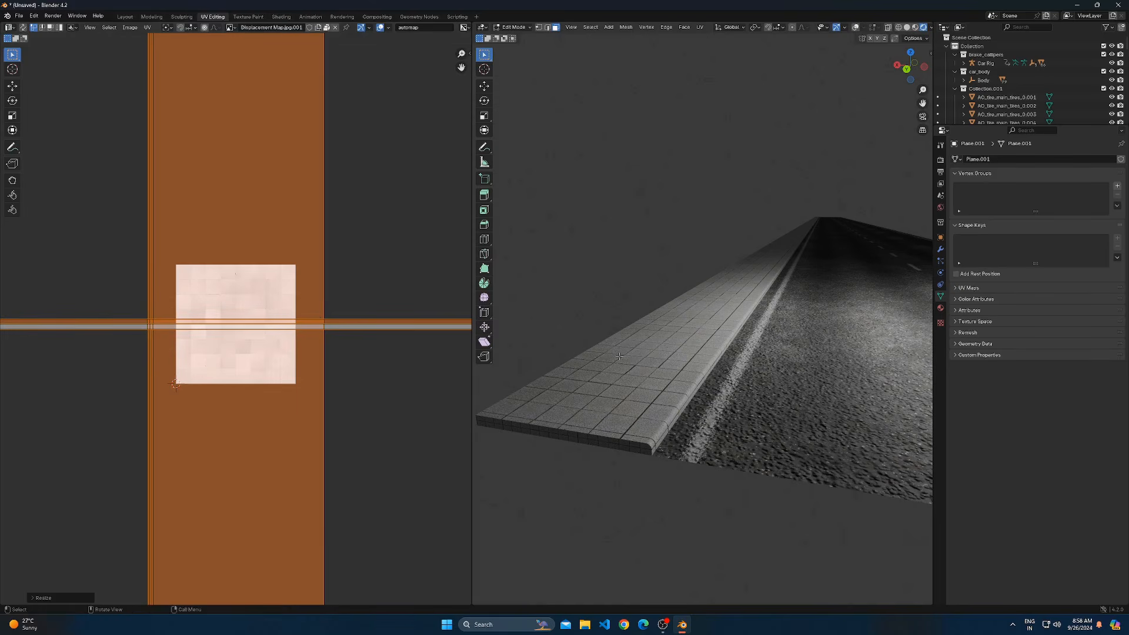
key("Tab")
In the Layout workspace, add an X-axis Mirror modifier to the sidewalk, with the road plane as mirror object and clipping enabled
middle_click_drag(637, 298, 676, 447)
left_click(124, 17)
middle_click_drag(428, 322, 647, 282)
left_click(964, 243)
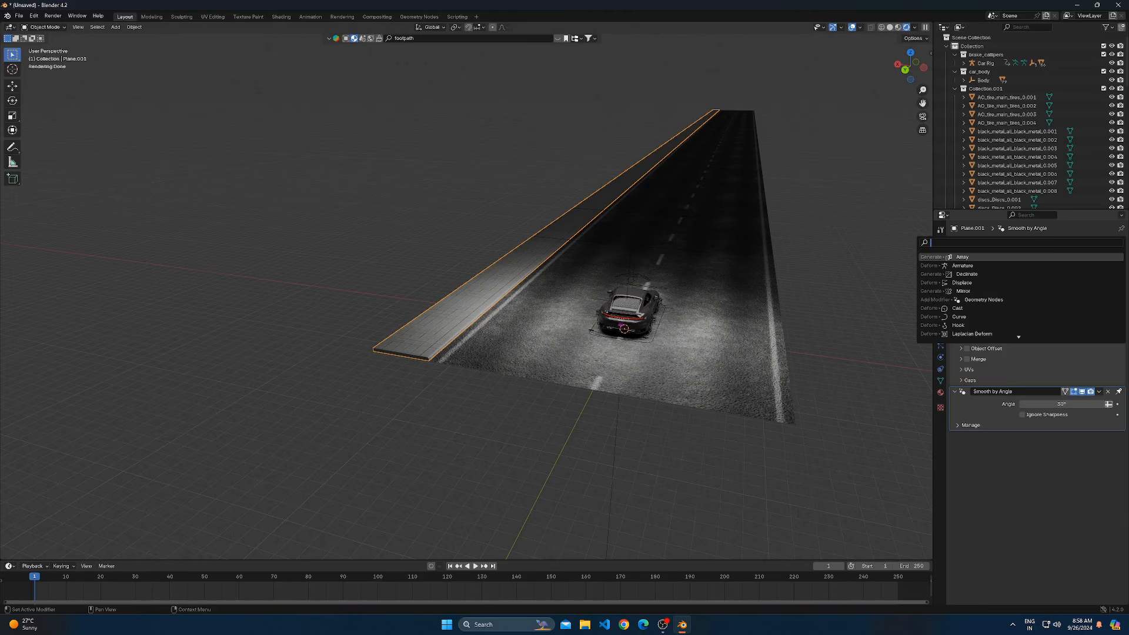
type("mi")
left_click(962, 255)
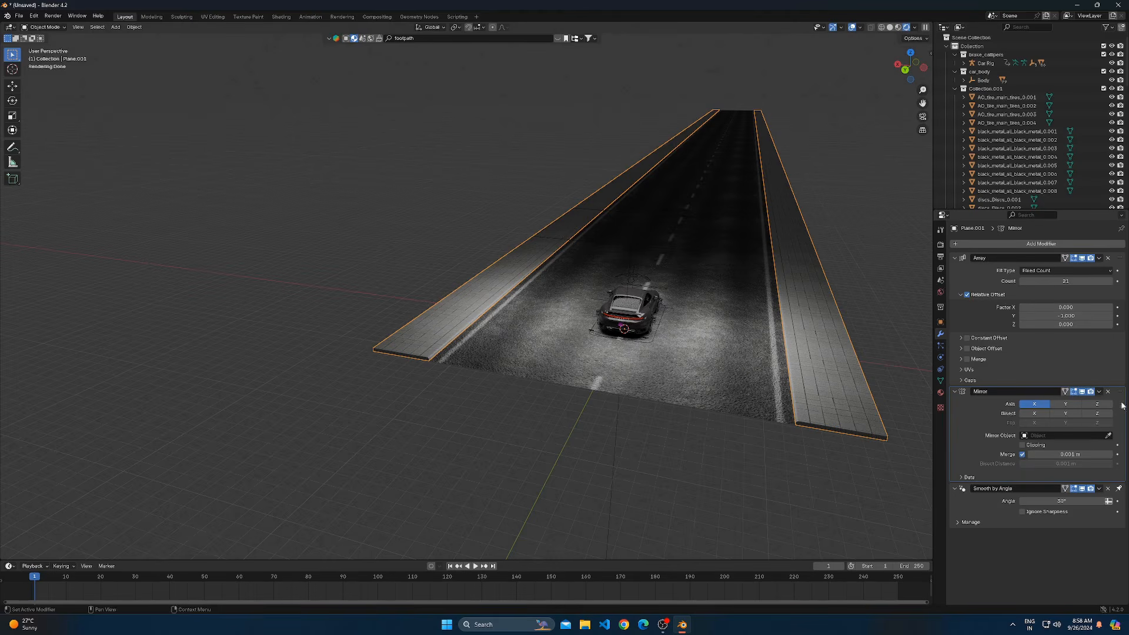
left_click(694, 403)
middle_click_drag(670, 439, 520, 404)
right_click(520, 404)
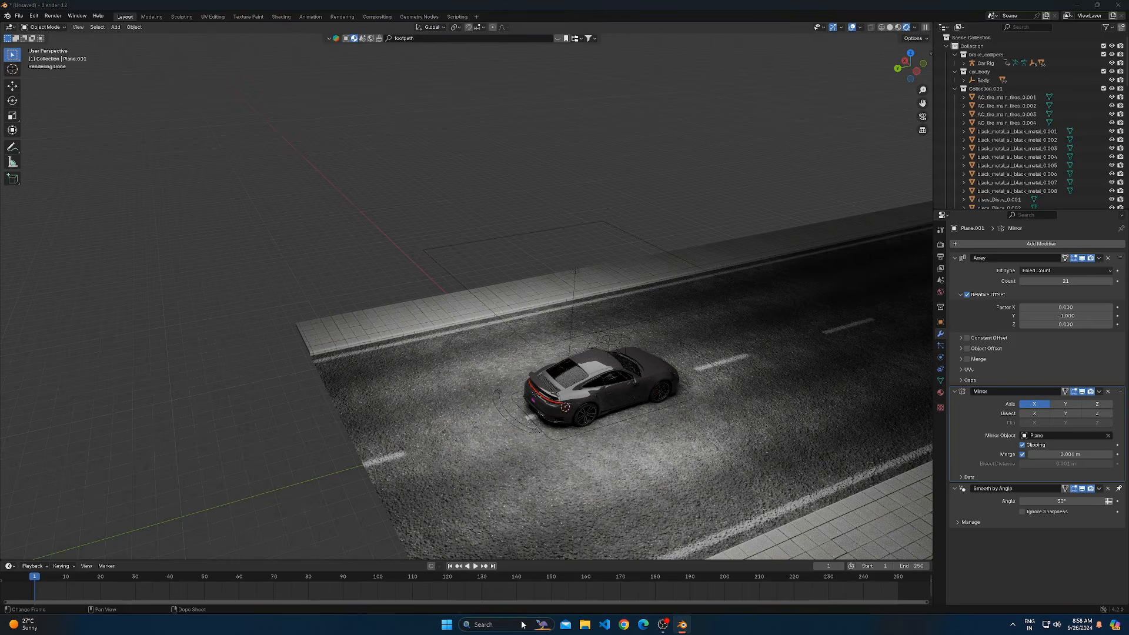
Switch to Quixel Bridge and open the Highway category under Street in the 3D assets
left_click(522, 624)
type("bridge")
key("Escape")
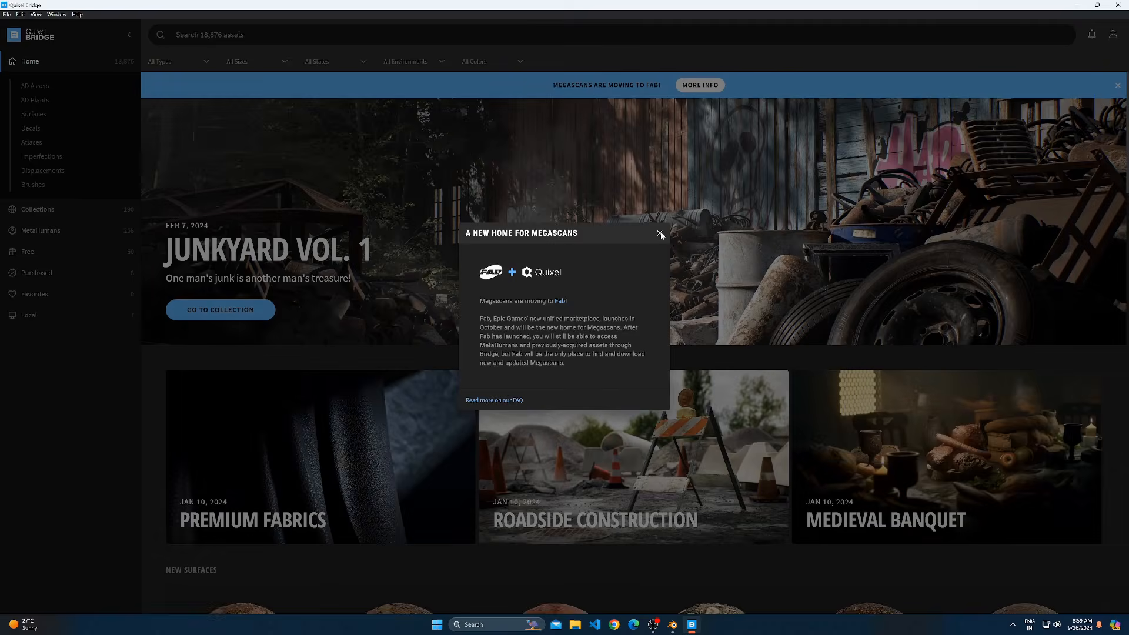
left_click(660, 233)
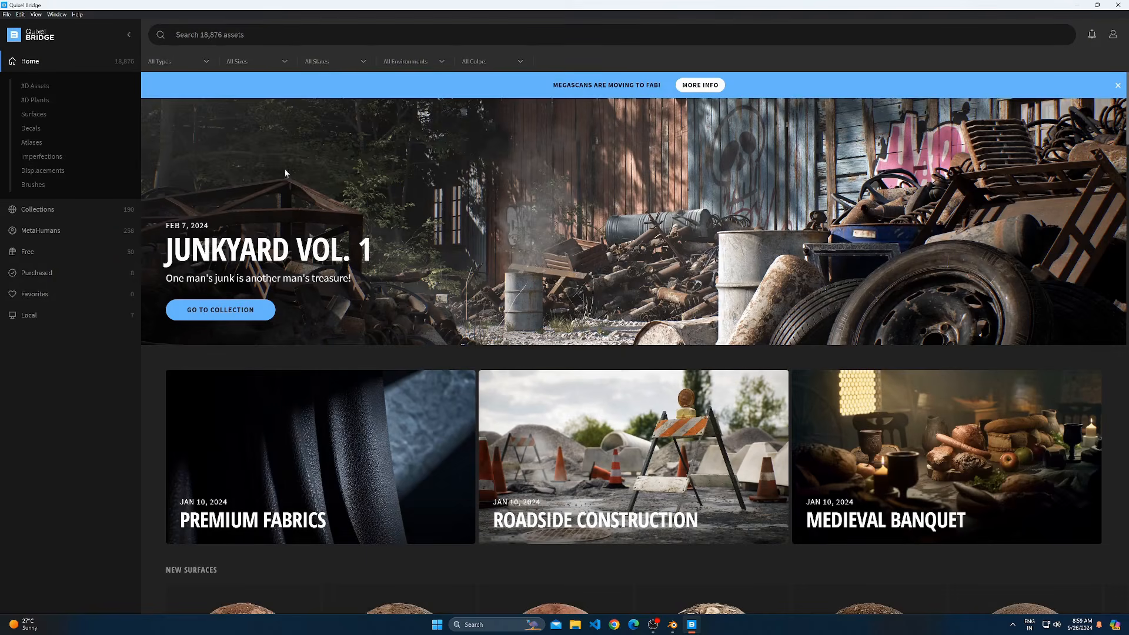
left_click(52, 88)
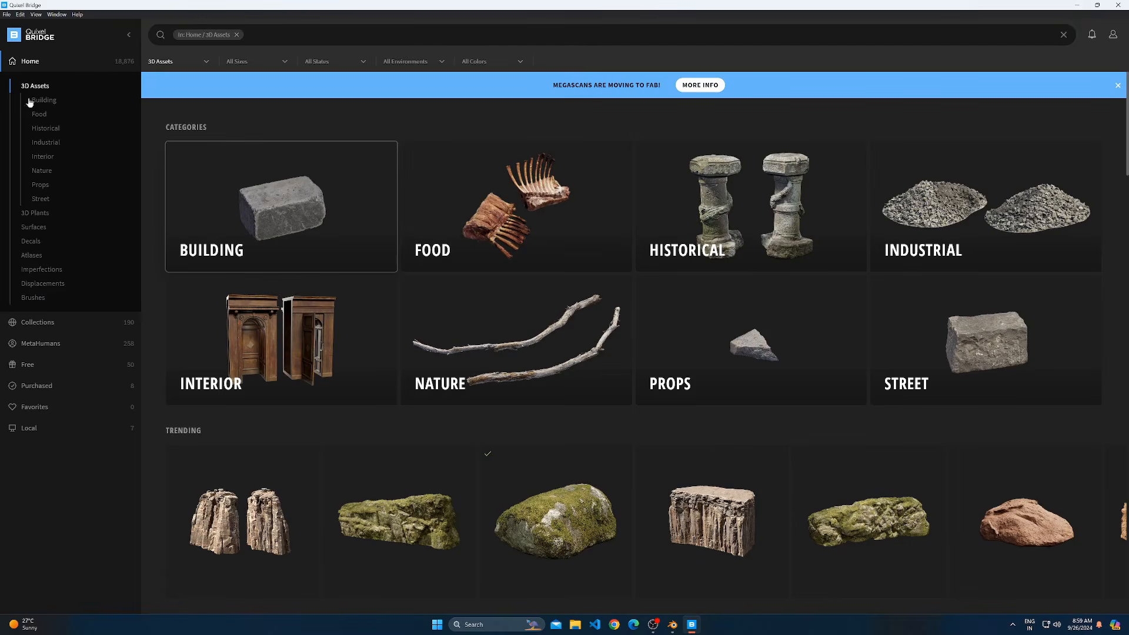
left_click(969, 387)
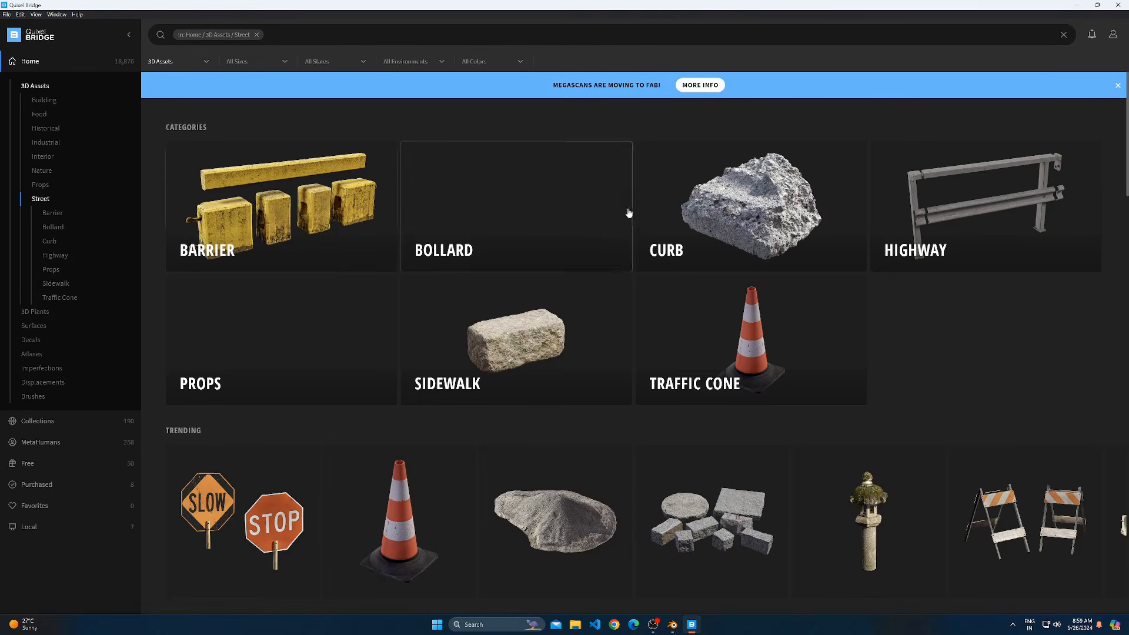
left_click(945, 197)
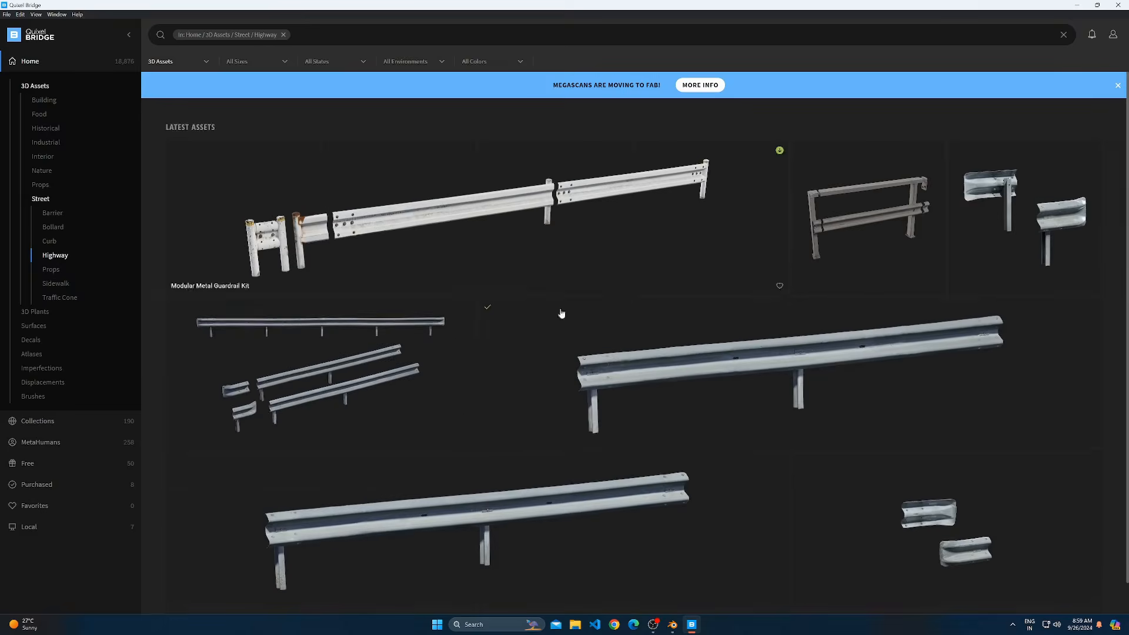
Export the already downloaded Modular Metal Guardrail at 2K resolution and switch back to Blender
scroll(441, 337, "down", 1)
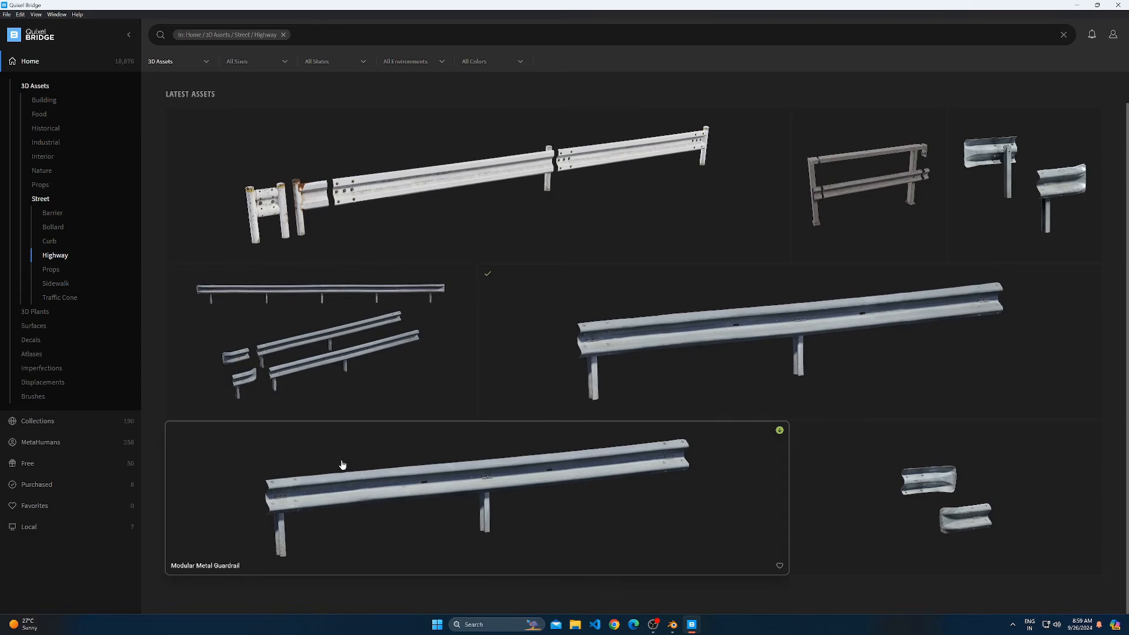
left_click(503, 516)
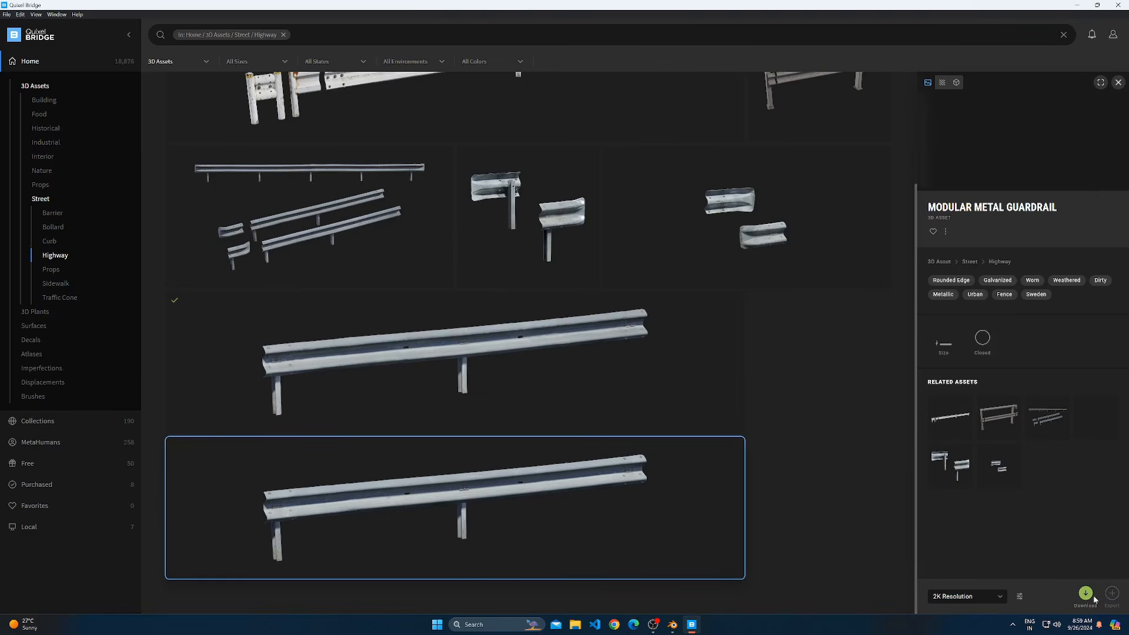
left_click(559, 421)
left_click(1111, 593)
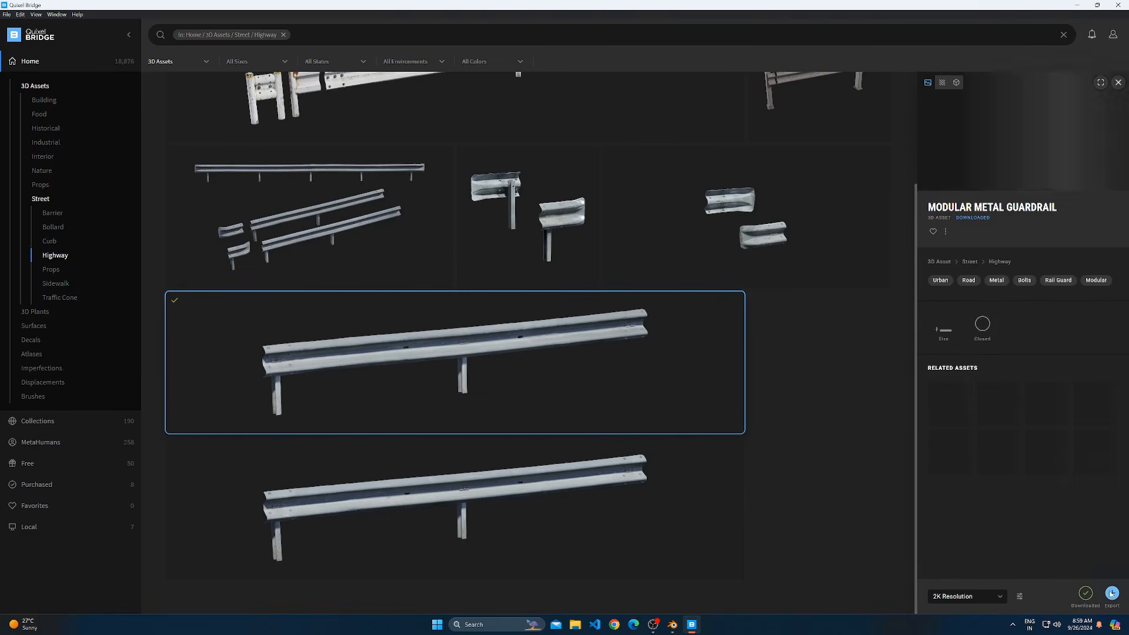
left_click(676, 628)
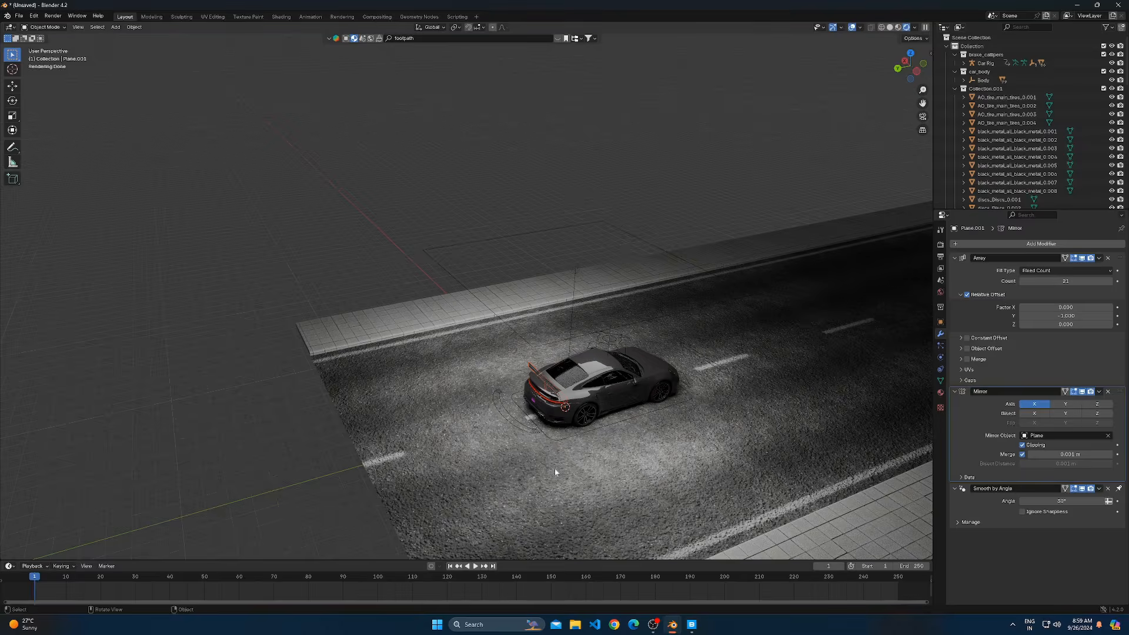
Resize the imported guardrail and rotate it -90° about the Z axis to align it with the road
key("KP_Decimal")
scroll(380, 406, "down", 7)
key("s")
key("Return")
type("r")
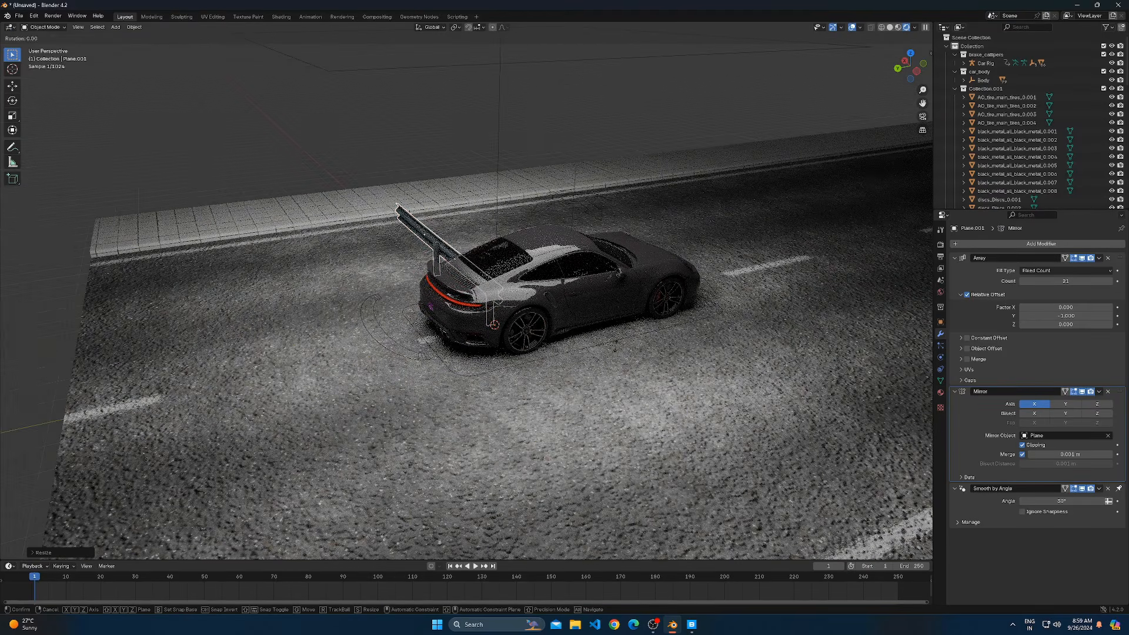
type("z90")
key("minus")
key("Return")
In top view, move the guardrail about 11.2 m in X and 11.5 m in Y to the road's edge beside the sidewalk
key("KP_7")
scroll(535, 347, "down", 3)
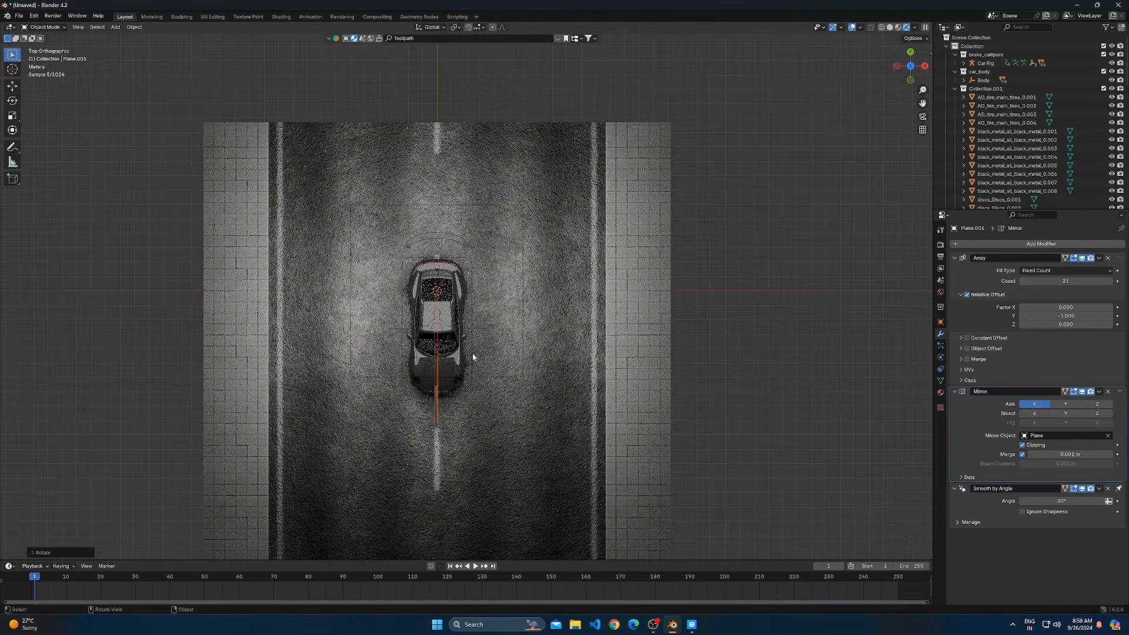
key("g")
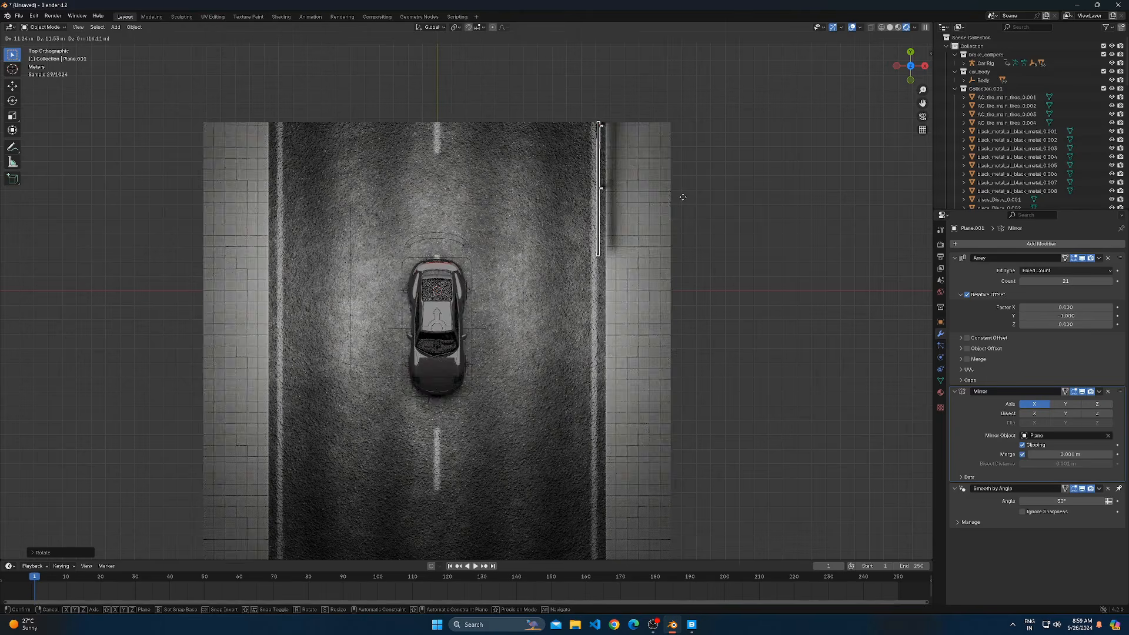
left_click(682, 197)
middle_click_drag(683, 197, 725, 382)
key("KP_Decimal")
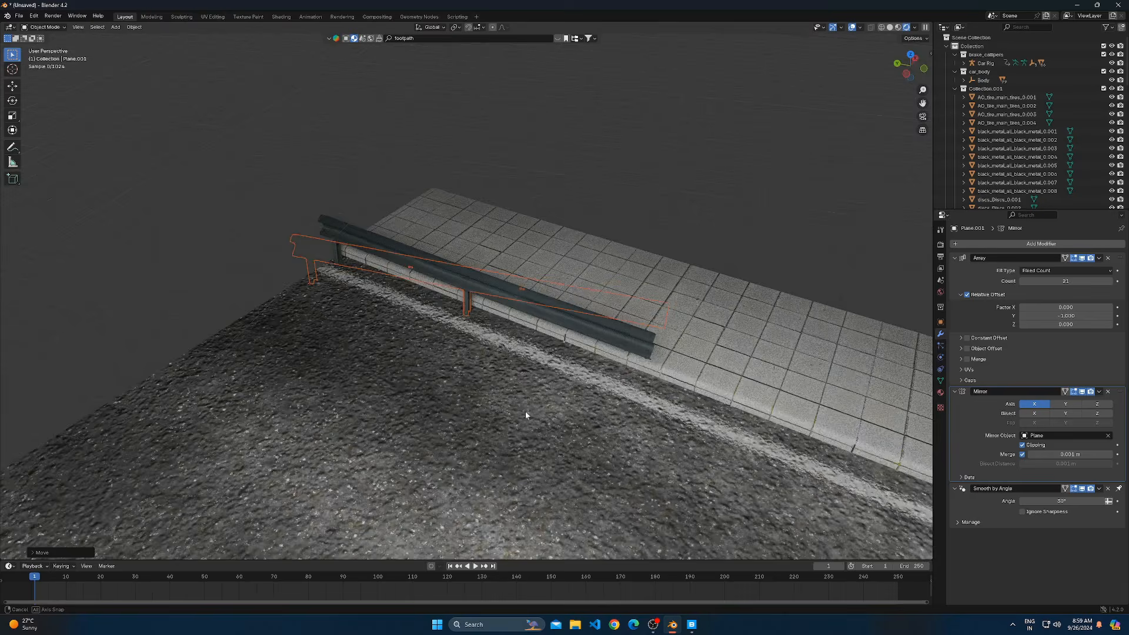
middle_click_drag(496, 416, 549, 302)
left_click(429, 283)
key("g")
key("z")
key("Escape")
Add an Array modifier to the guardrail and adjust its count to repeat the rail along the road
left_click(407, 228)
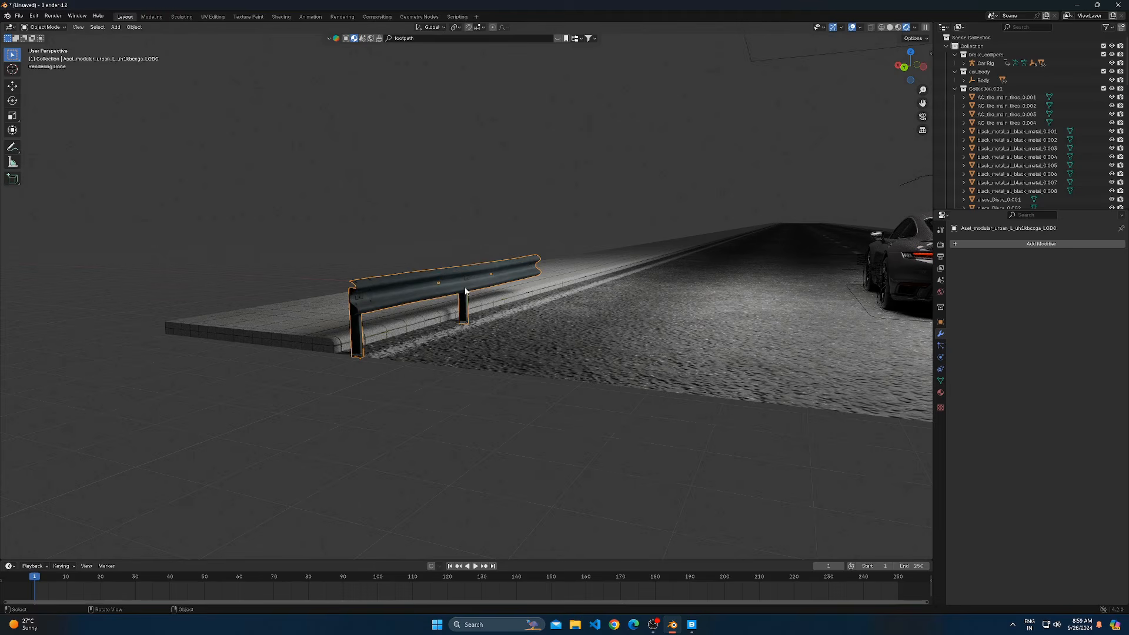
left_click(972, 245)
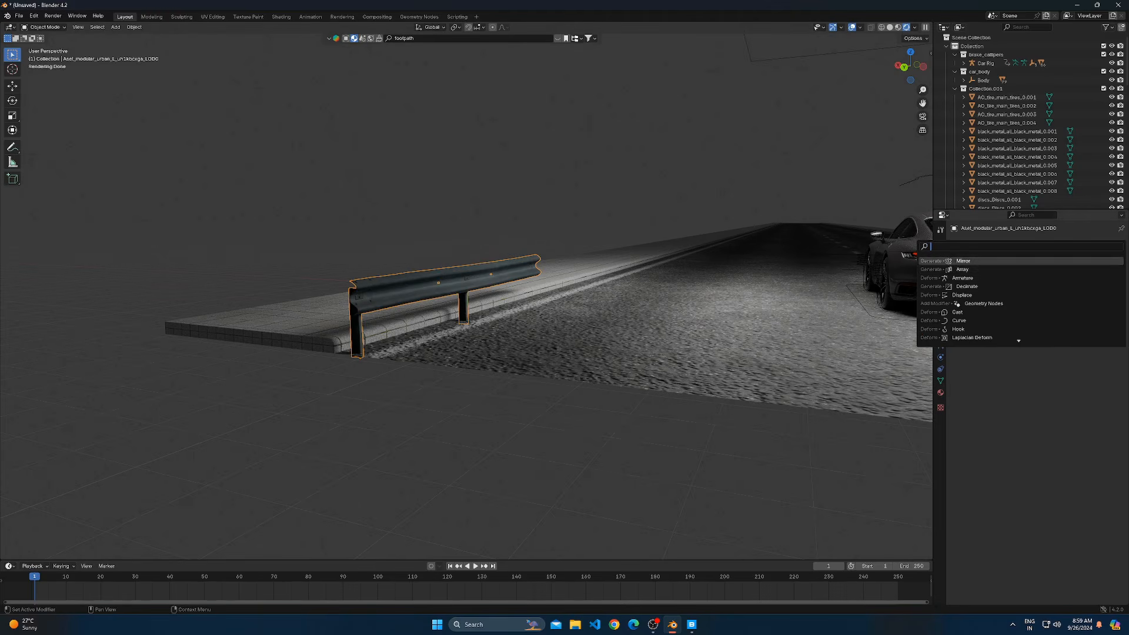
left_click(854, 297)
scroll(855, 298, "down", 6)
middle_click_drag(520, 316, 488, 352)
left_click(1110, 281)
mouse_move(1110, 283)
left_mouse_down()
mouse_move(1120, 283)
mouse_move(1099, 279)
left_mouse_up()
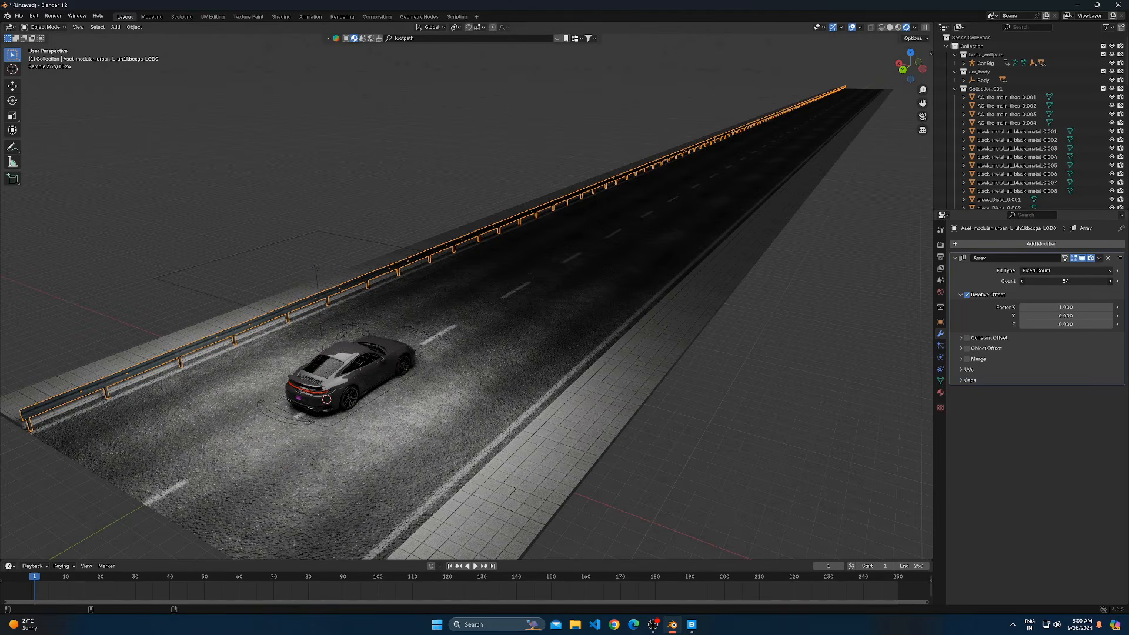
left_click_drag(1065, 281, 1052, 281)
left_click(886, 359)
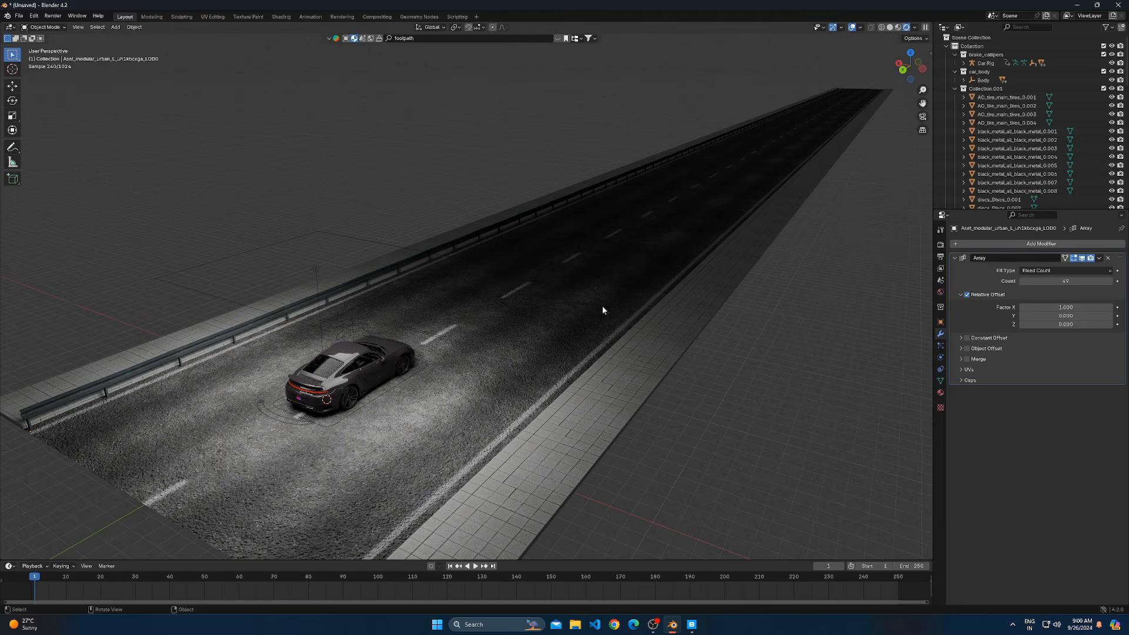
left_click(207, 345)
middle_click_drag(538, 354, 582, 329)
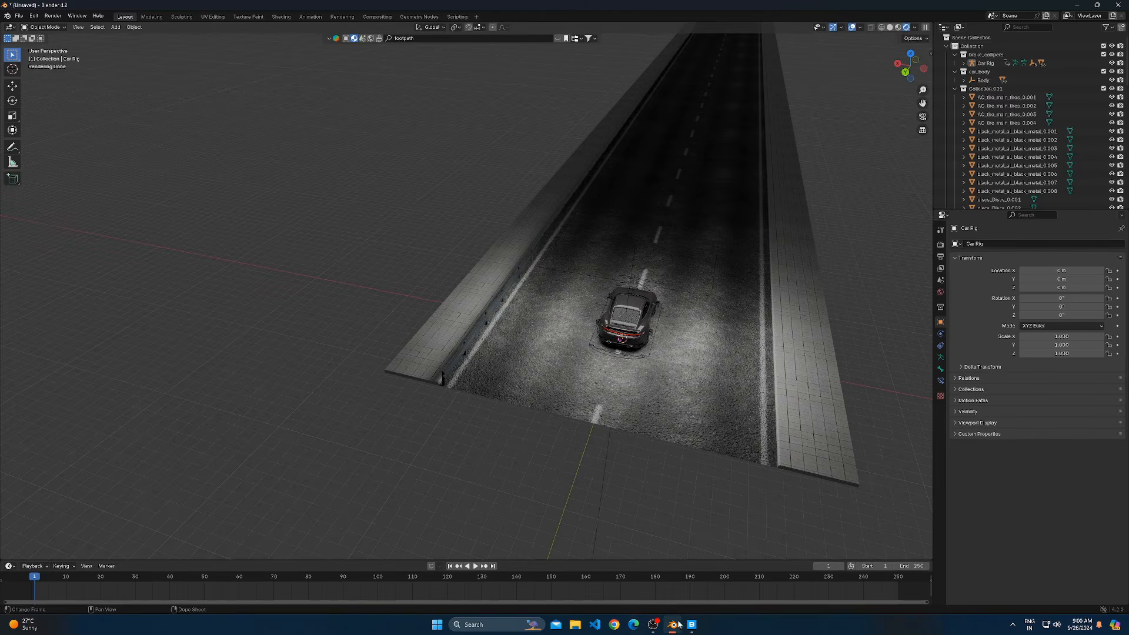
Switch to Quixel Bridge and search all assets for "wall" from the home page
left_click(692, 626)
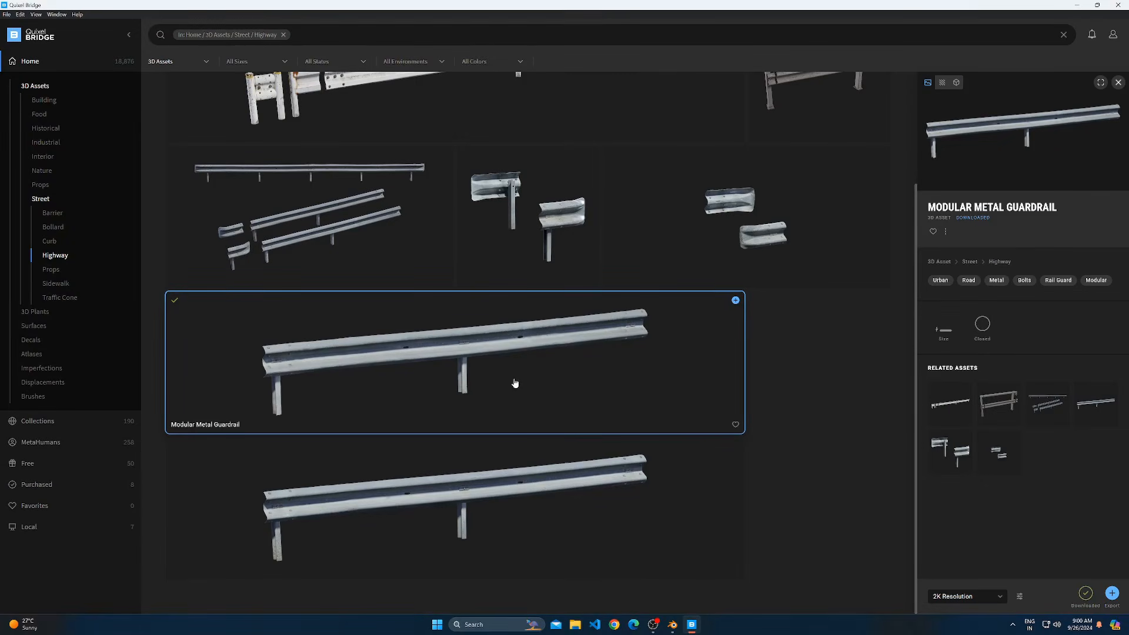
left_click(42, 65)
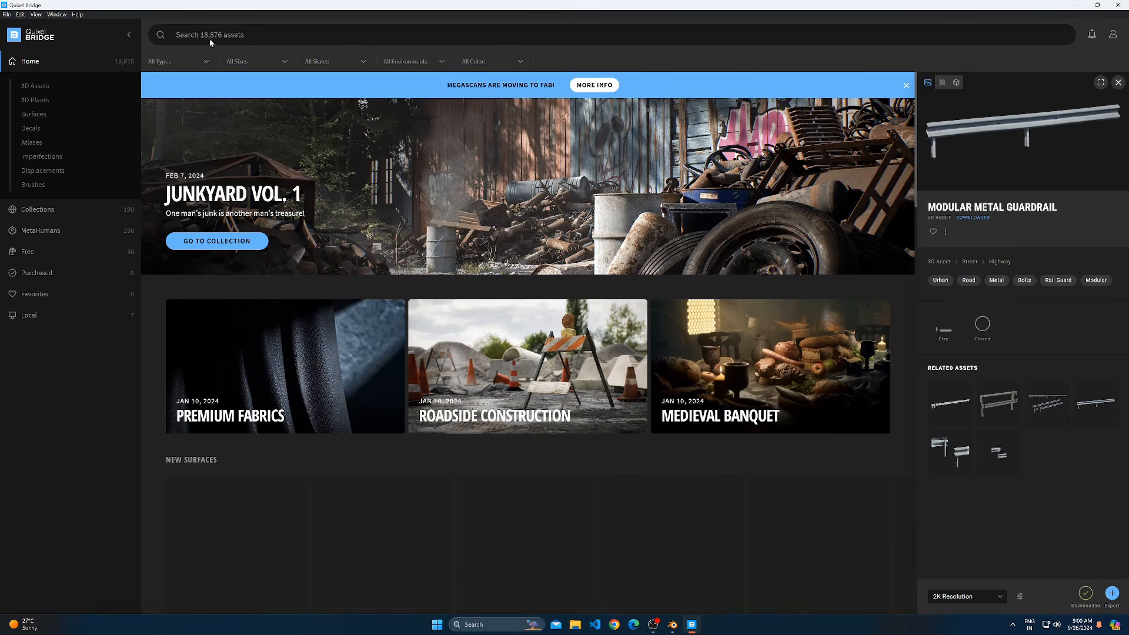
left_click(210, 37)
type("wa")
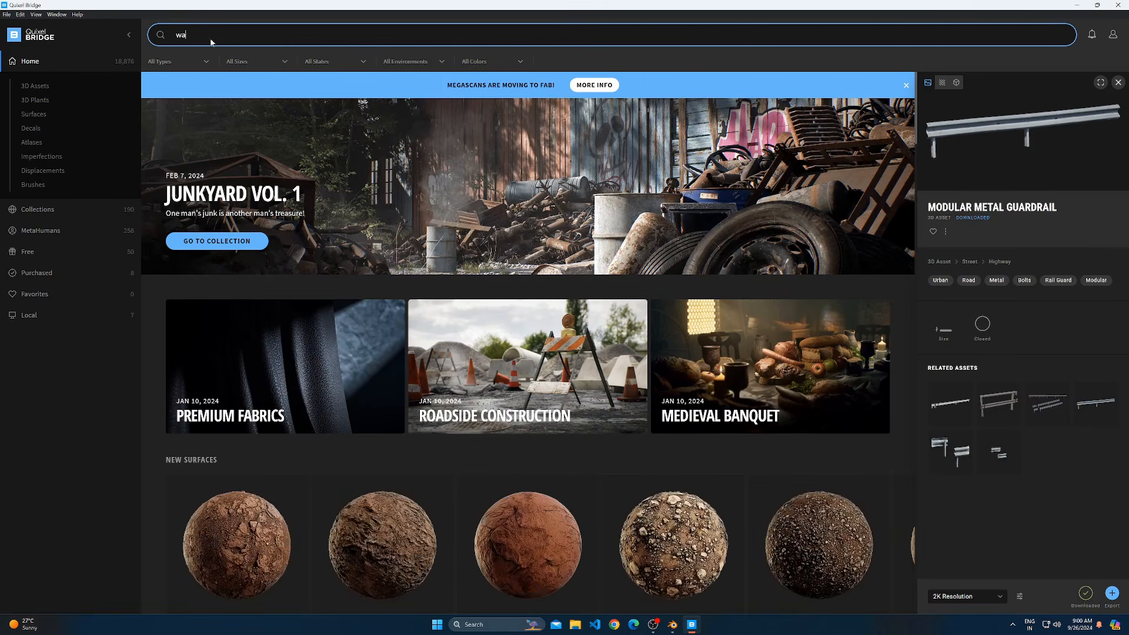
type("ll")
key("Return")
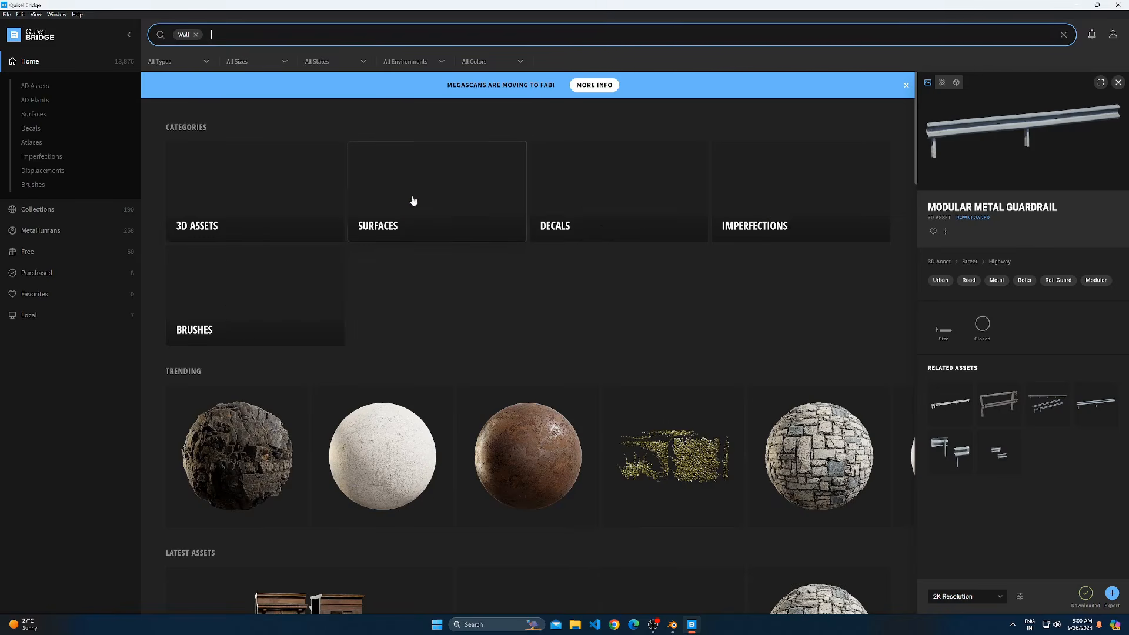
Export the already downloaded Concrete Wall 3D asset at 2K resolution and switch back to Blender
scroll(462, 282, "down", 6)
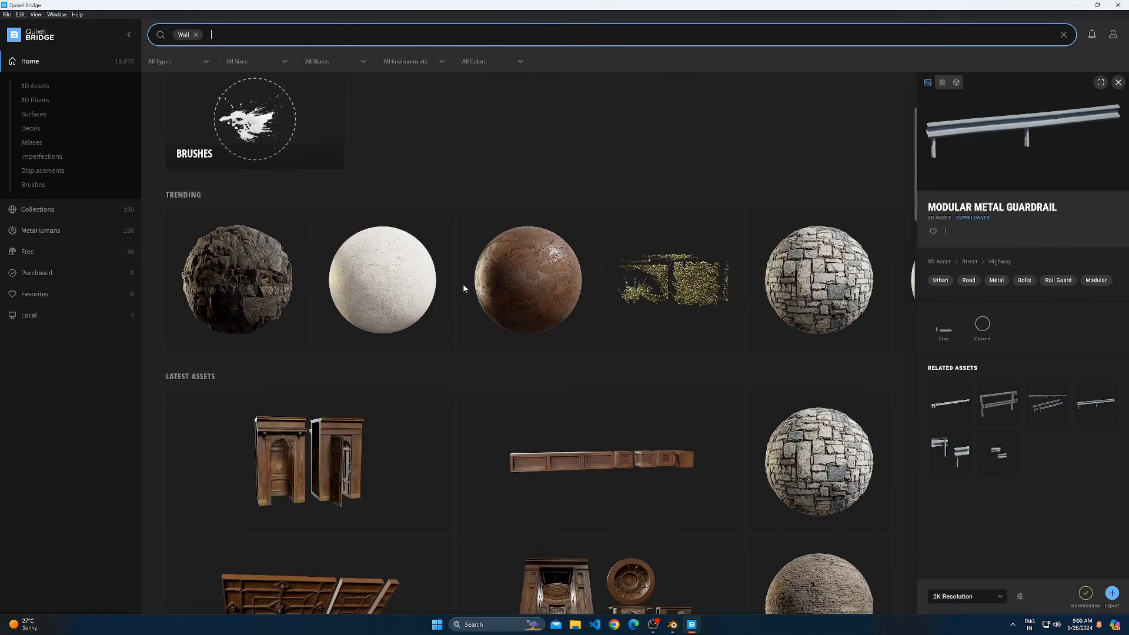
scroll(464, 288, "down", 10)
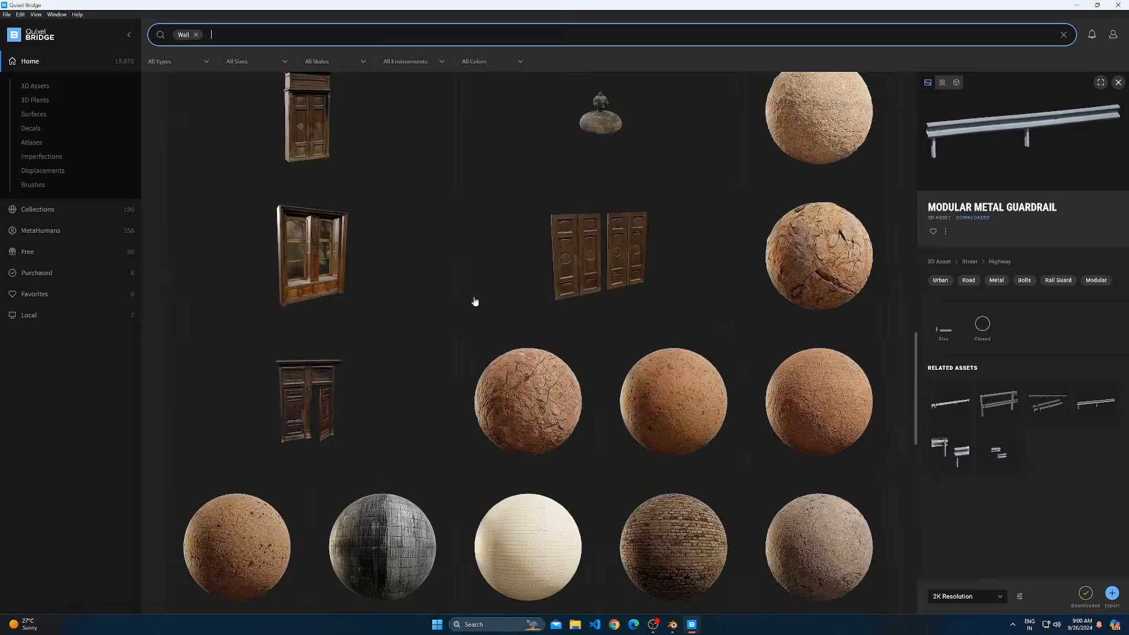
scroll(503, 272, "down", 2)
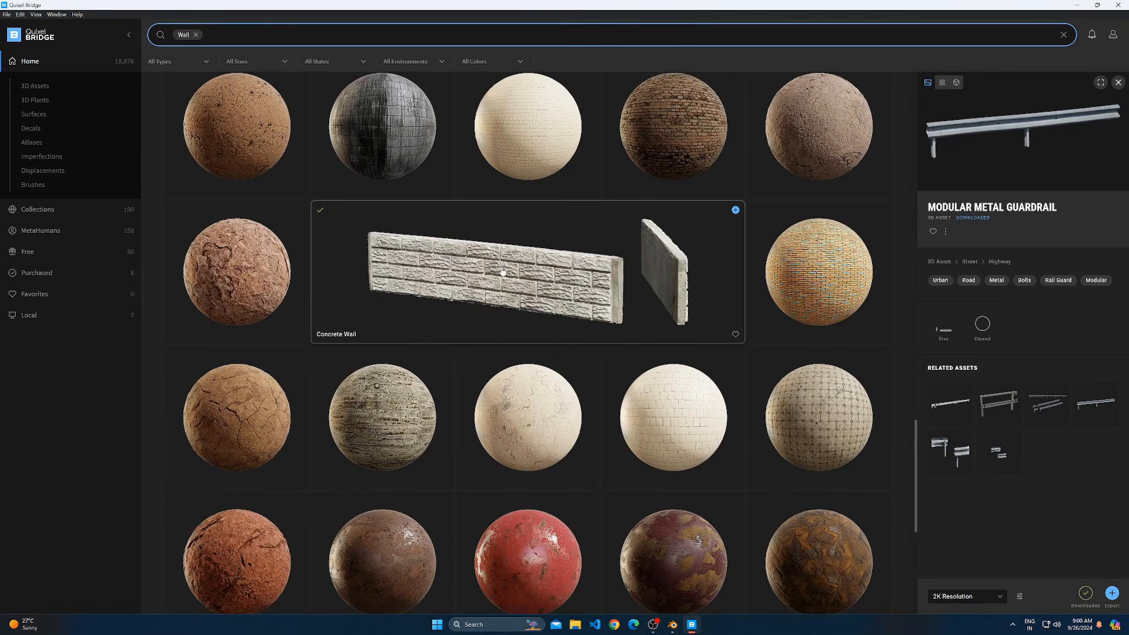
left_click(503, 272)
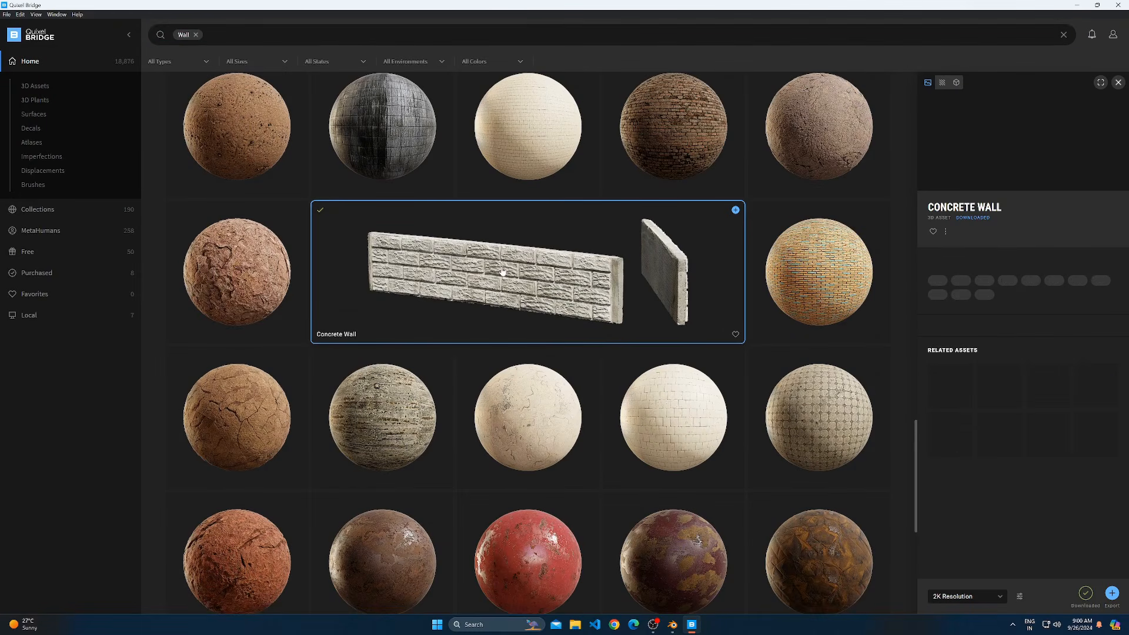
left_click(1112, 594)
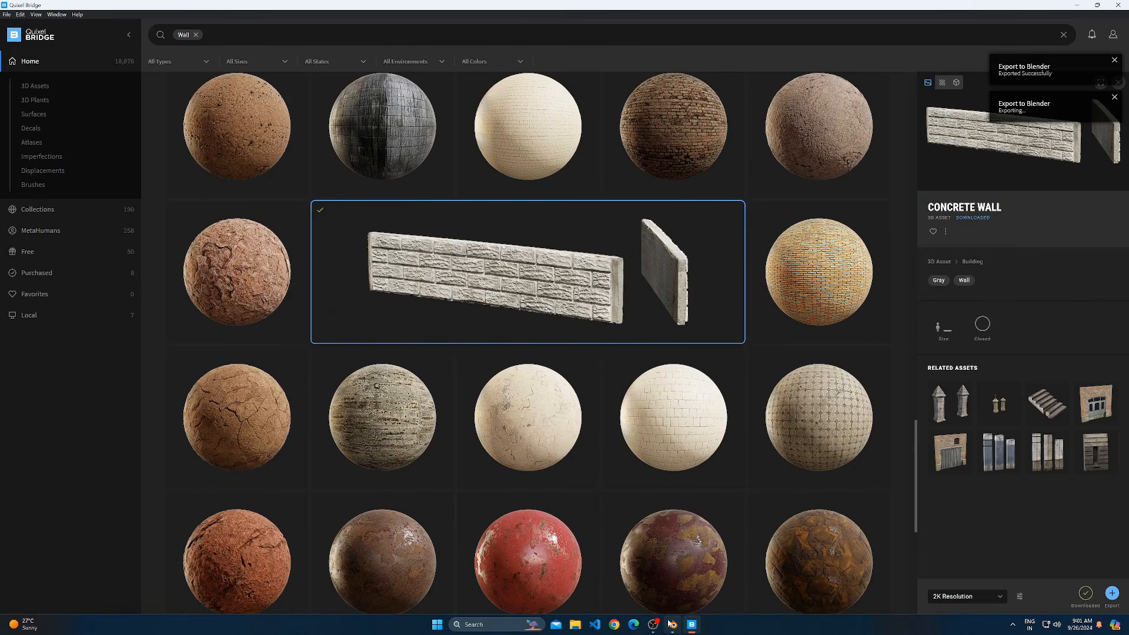
left_click(671, 624)
Raise the imported concrete wall along Z until it clears the road and the car
key("KP_Decimal")
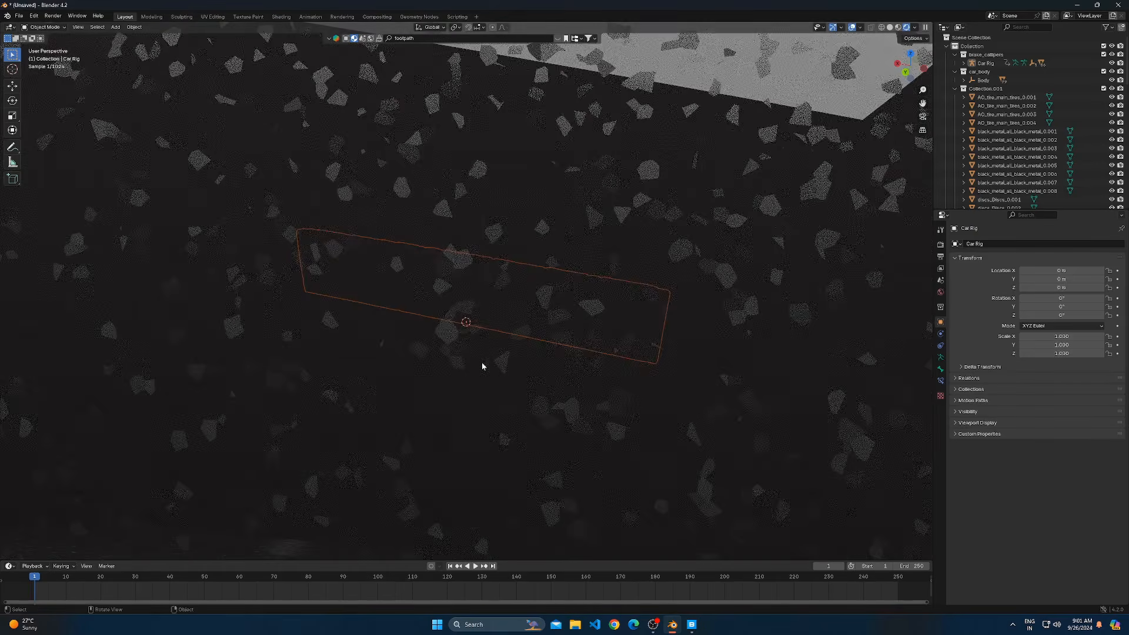
scroll(481, 362, "down", 11)
middle_click_drag(516, 313, 529, 253)
key("g")
key("z")
left_click(549, 224)
Rotate the concrete wall 90° and another 180° about the Z axis, and resize it
type("rz90")
key("Return")
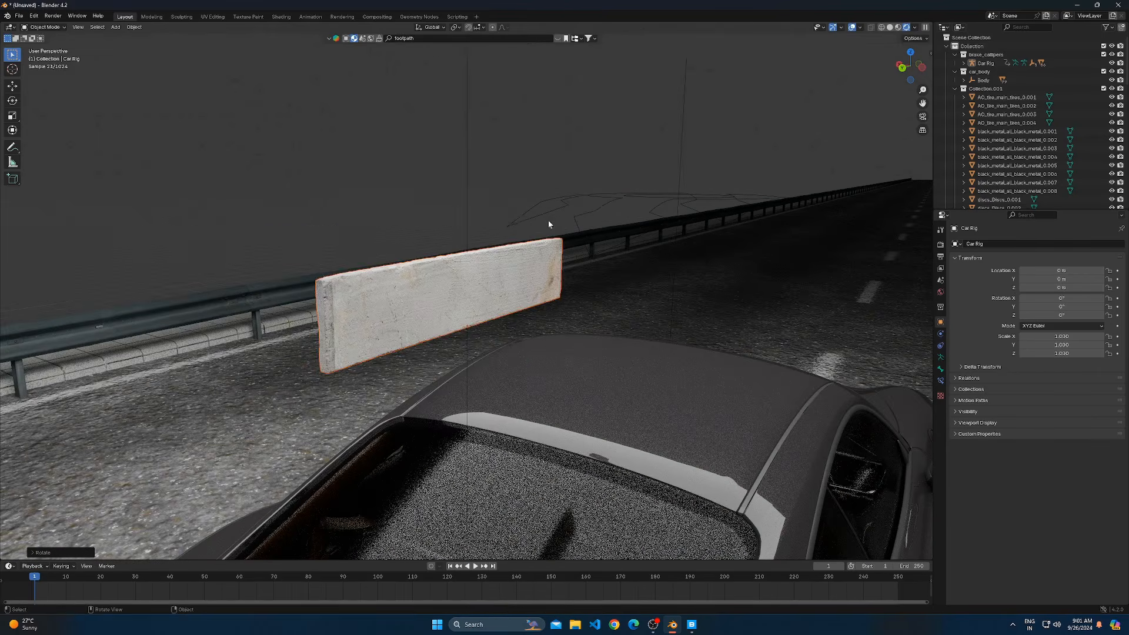
type("rz180")
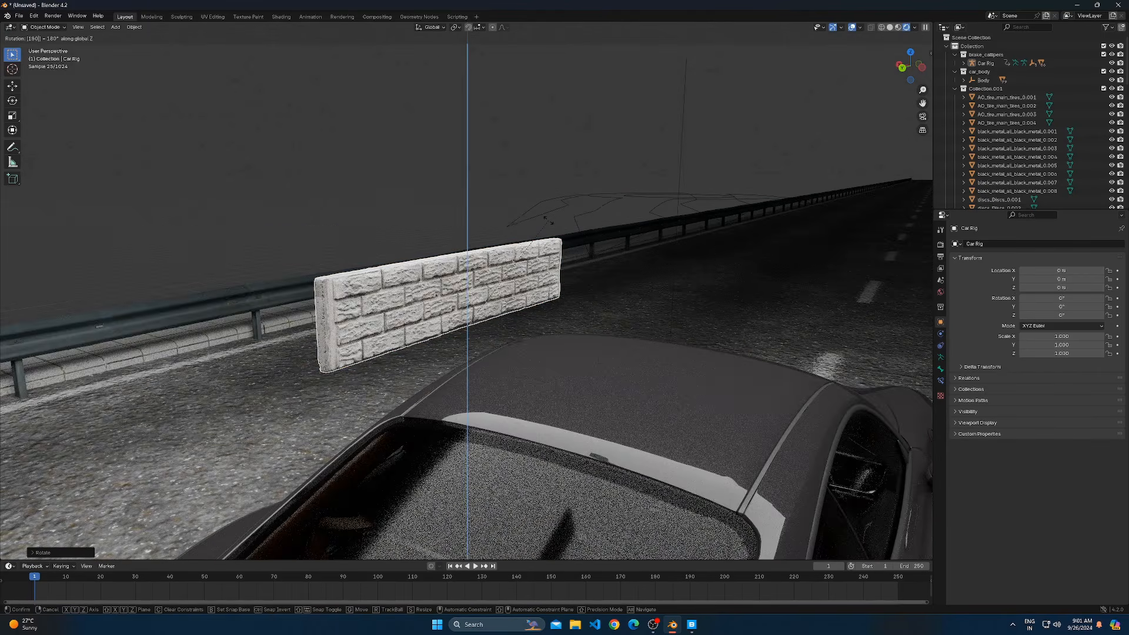
key("Return")
key("s")
left_click(593, 391)
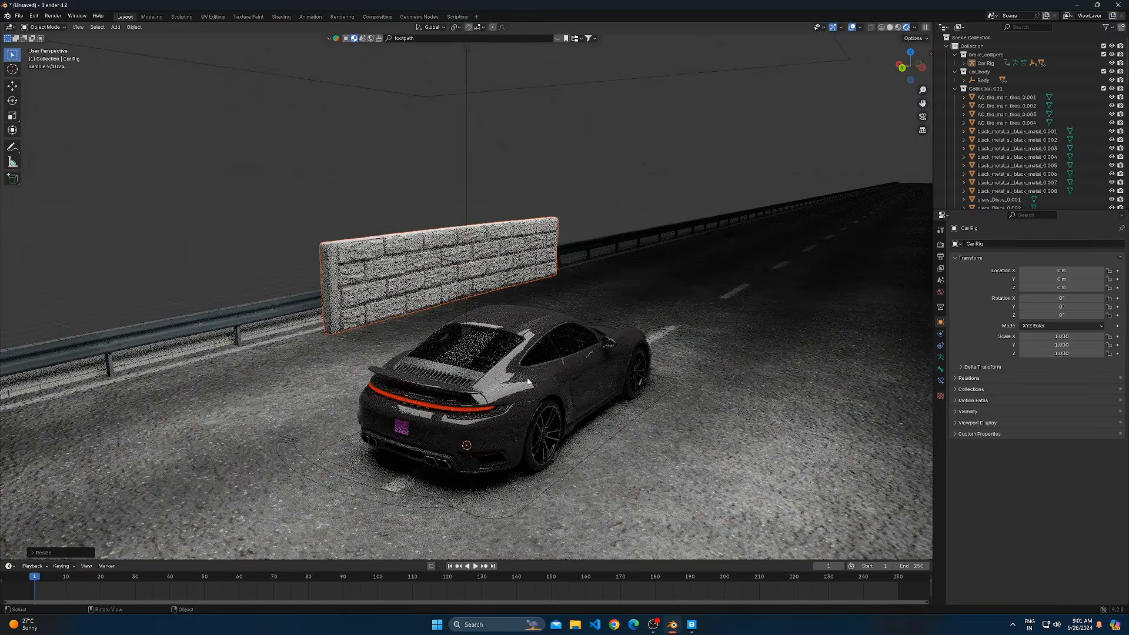
In top view, move the wall about 16 m in X and 8 m in Y to the sidewalk's outer edge
scroll(492, 368, "down", 3)
middle_click_drag(491, 368, 469, 372)
key("KP_7")
scroll(470, 372, "down", 4)
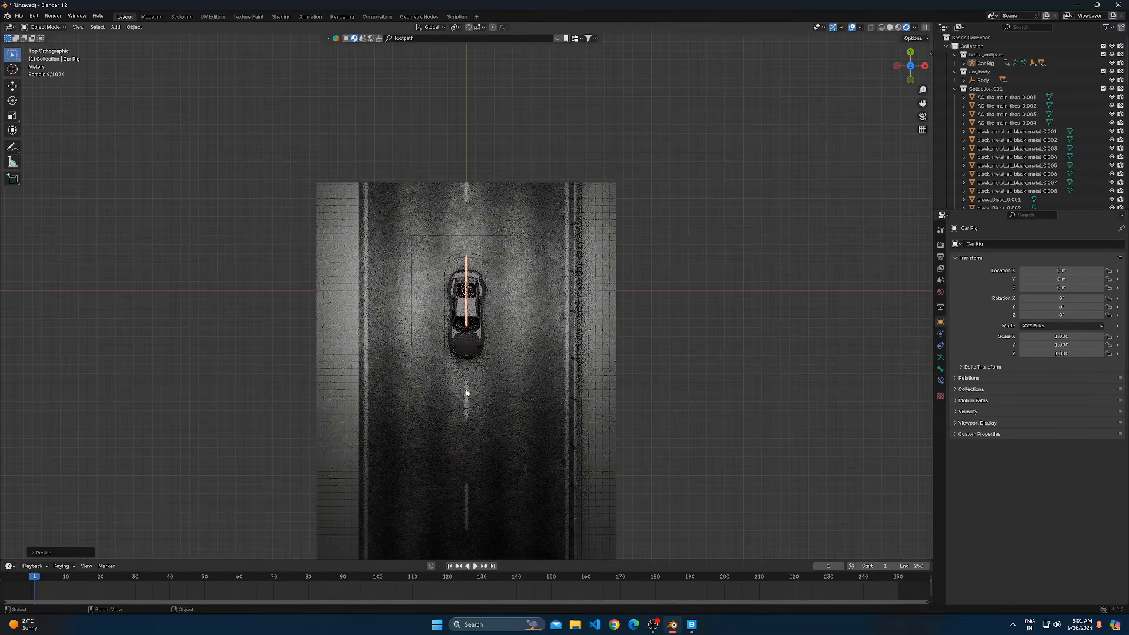
scroll(522, 347, "up", 2)
key("g")
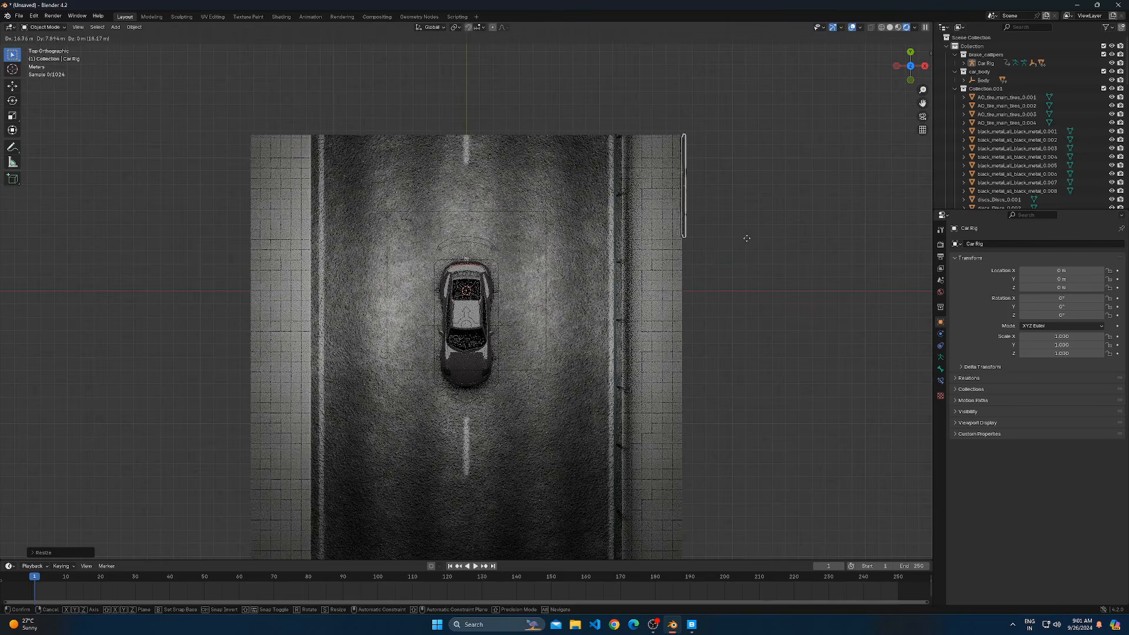
left_click(746, 234)
Lower the concrete wall along Z to the level of the sidewalk
key("KP_Decimal")
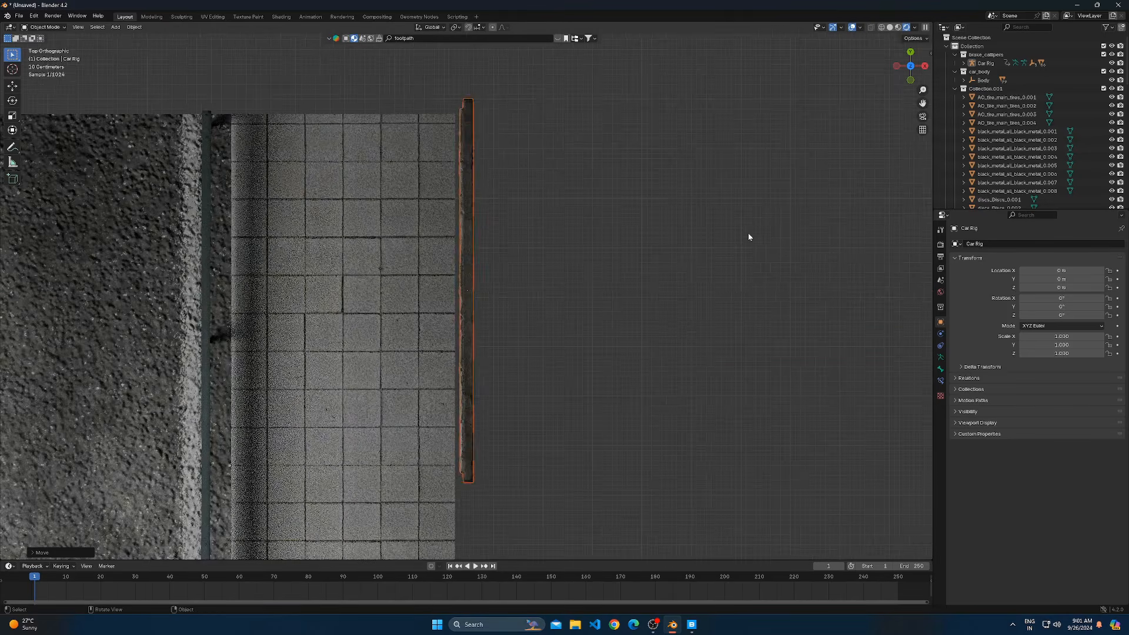
middle_click_drag(686, 270, 553, 344)
scroll(531, 344, "down", 5)
key("g")
key("z")
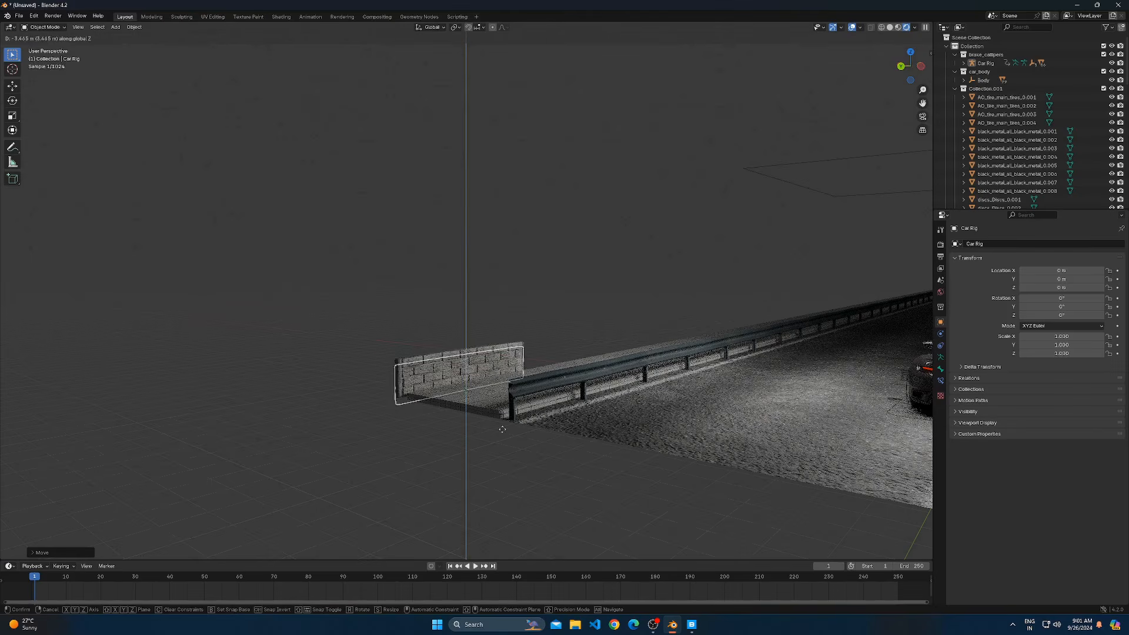
left_click(517, 418)
Enlarge the concrete wall and shift it along Y so its end lines up with the start of the sidewalk
middle_click_drag(517, 419, 479, 423)
key("g")
key("y")
key("s")
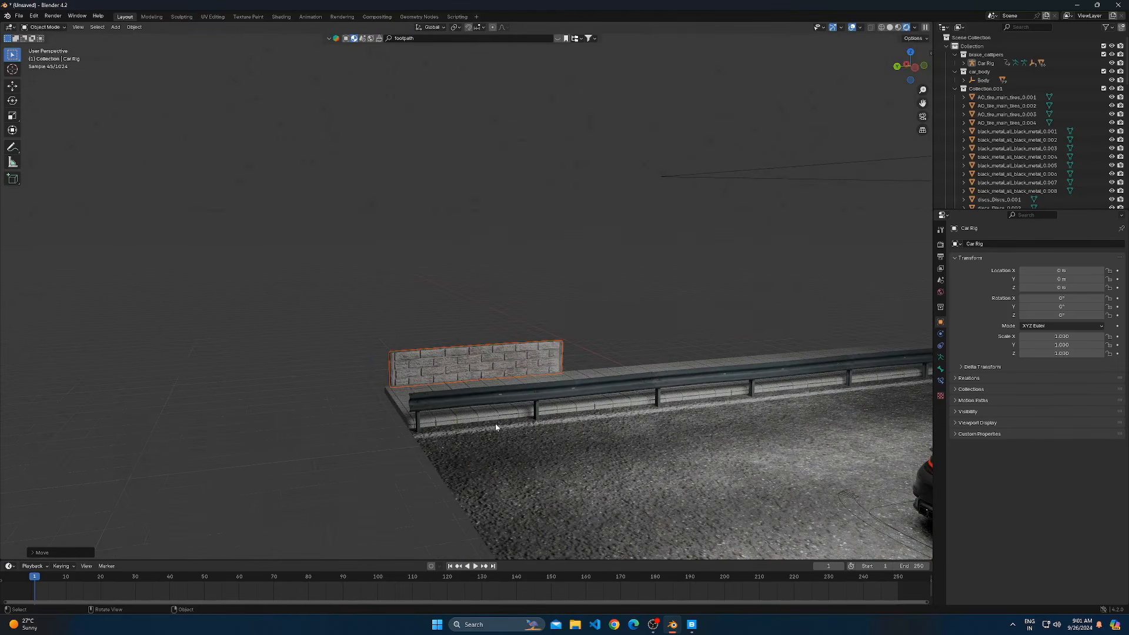
left_click(549, 437)
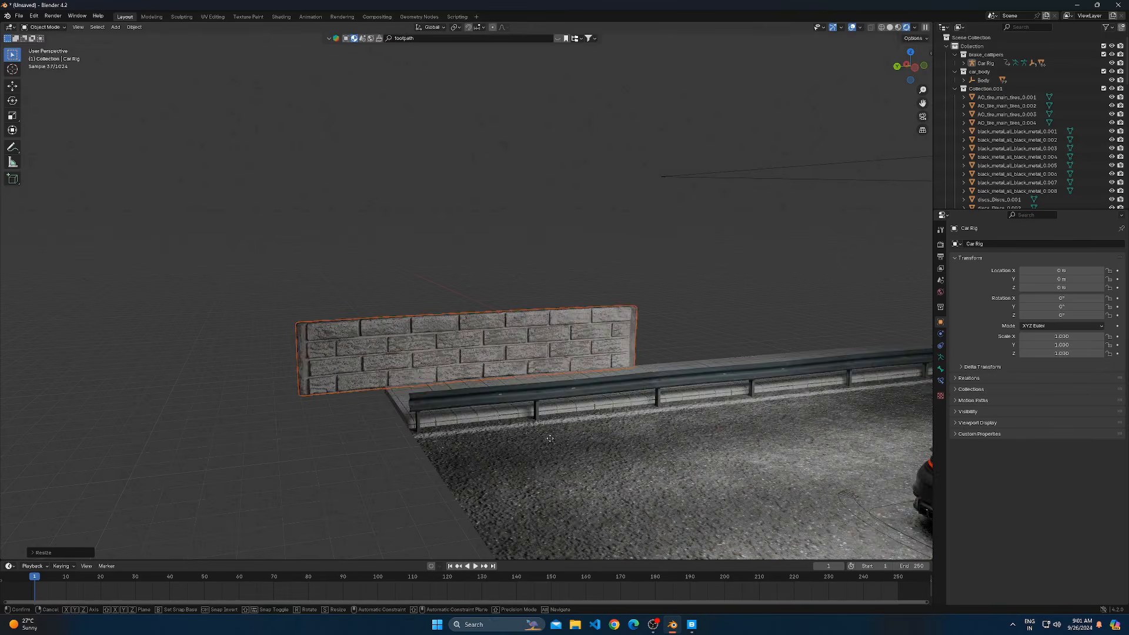
key("g")
key("y")
left_click(622, 434)
left_click(344, 439)
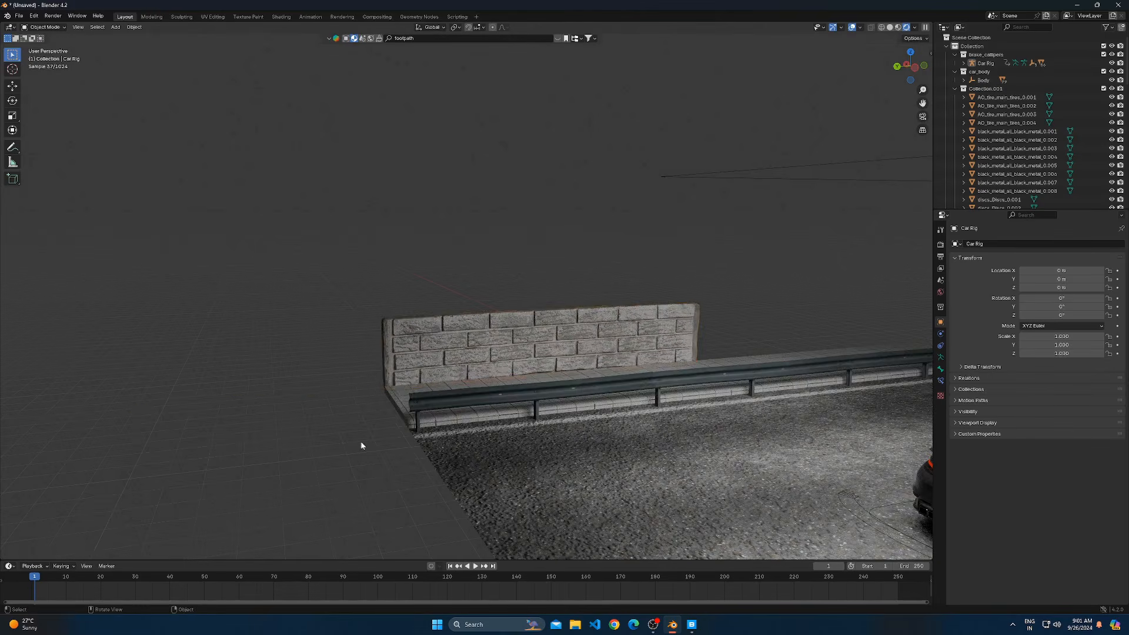
Add an Array modifier to the concrete wall
scroll(344, 439, "down", 6)
mouse_move(720, 395)
middle_mouse_down()
mouse_move(664, 408)
mouse_move(632, 399)
mouse_move(607, 321)
mouse_move(708, 379)
middle_mouse_up()
scroll(631, 399, "up", 3)
left_click(597, 312)
left_click(977, 246)
type("a")
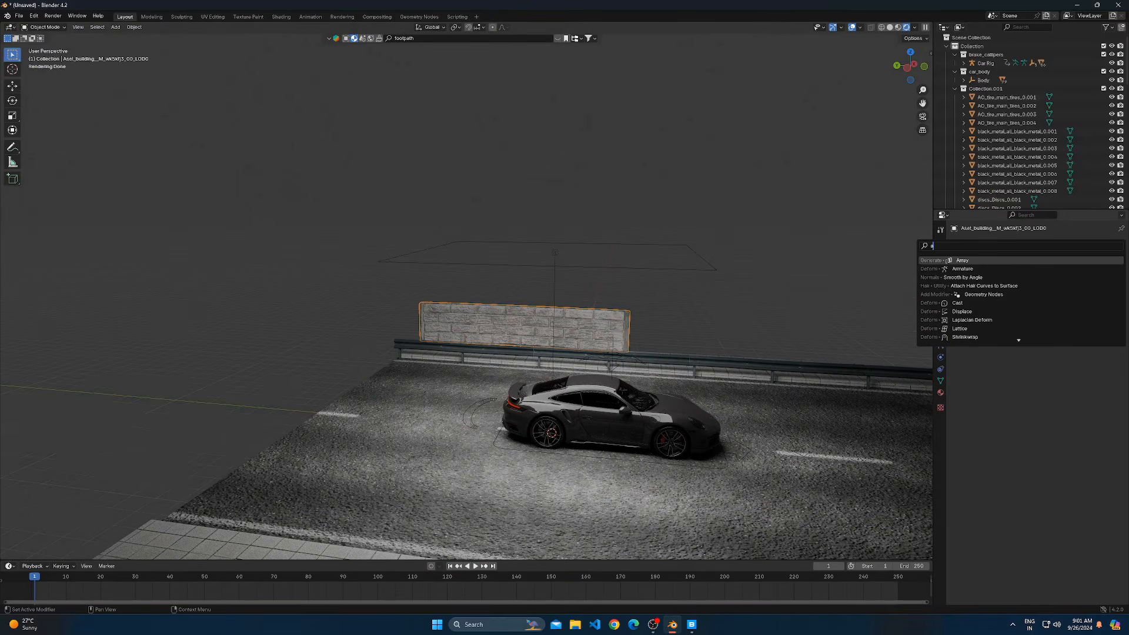
left_click(964, 259)
Set the wall array's relative X offset factor to 0.990 and increase its count to extend the wall along the road
scroll(832, 314, "down", 6)
middle_click_drag(817, 322, 564, 387)
middle_click_drag(564, 387, 481, 392, "shift")
scroll(411, 405, "up", 6)
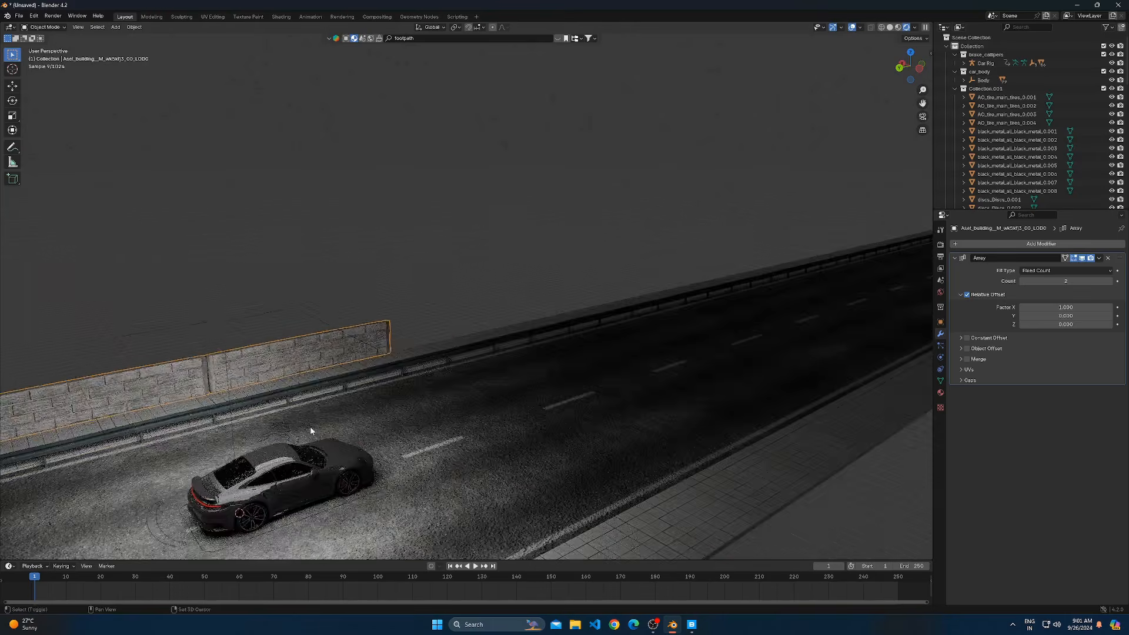
middle_click_drag(349, 416, 584, 382, "shift")
scroll(558, 390, "up", 2)
middle_click_drag(494, 408, 505, 406)
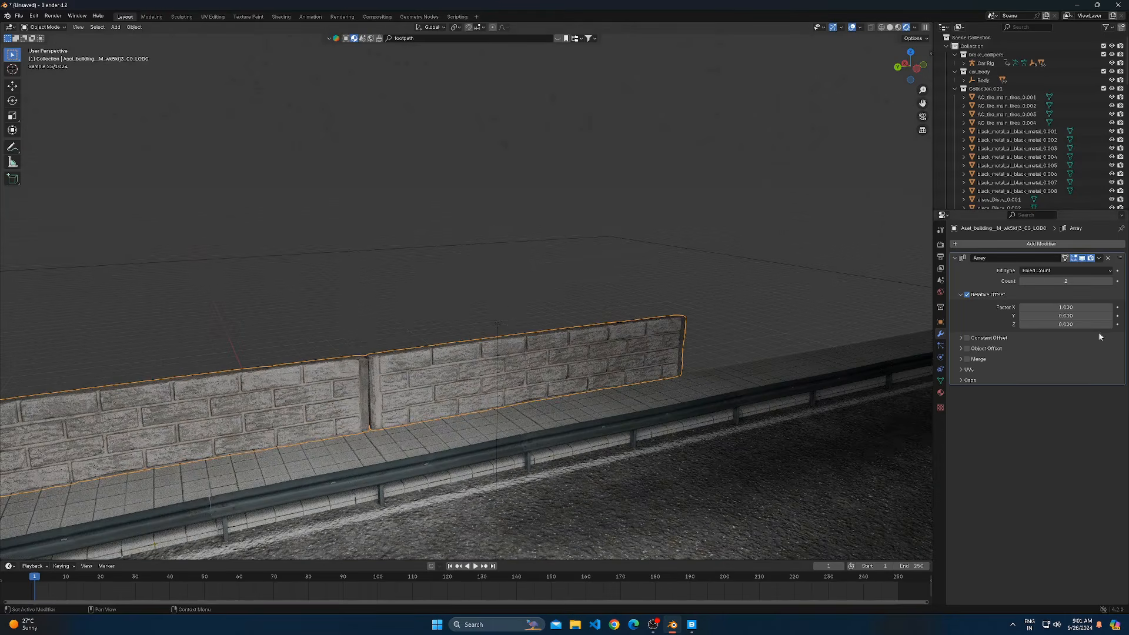
left_click_drag(1065, 307, 1116, 281)
scroll(731, 296, "down", 4)
scroll(356, 348, "down", 3)
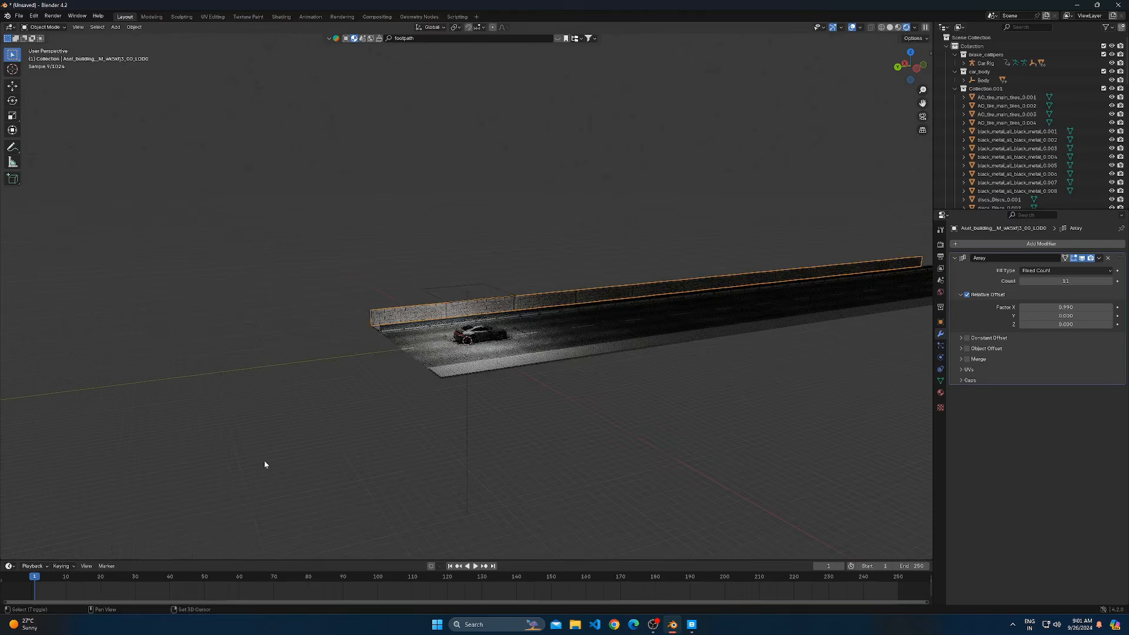
scroll(443, 397, "down", 5)
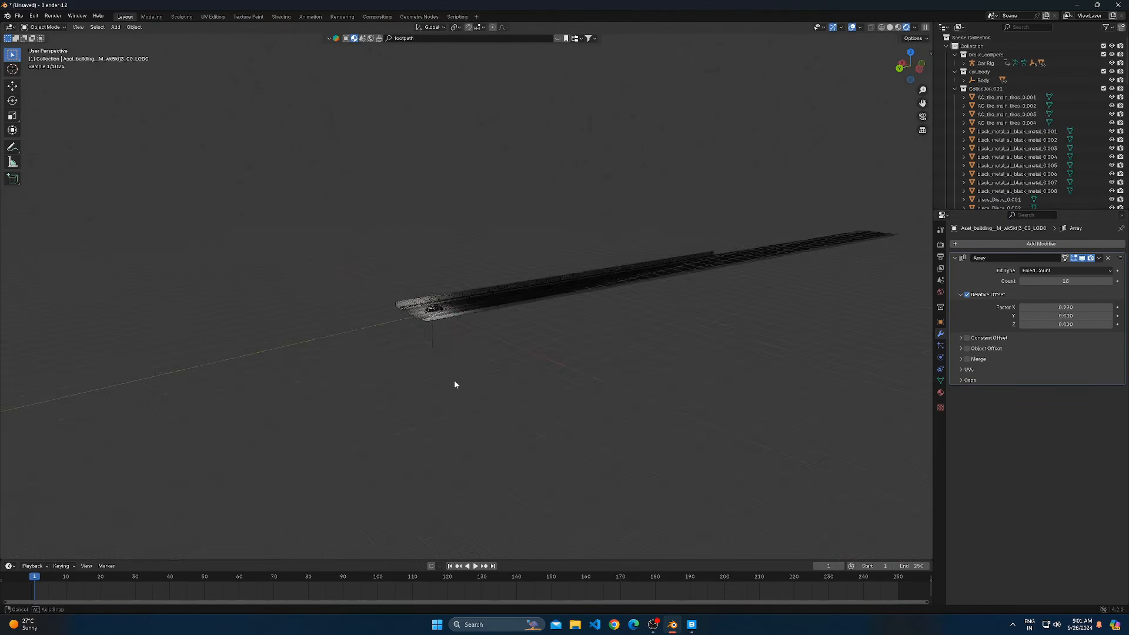
scroll(460, 380, "up", 5)
Stretch the area light above the car to a Y scale of about 181 and move it along Y down the road
left_click(360, 317)
key("s")
key("y")
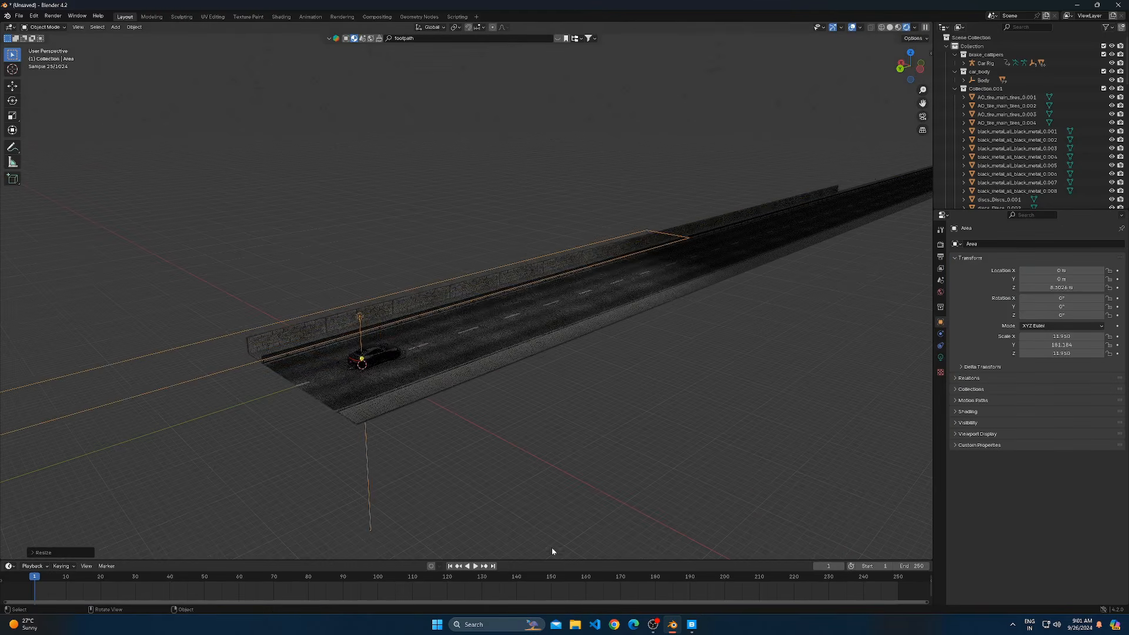
left_click(540, 392)
key("g")
key("y")
left_click(706, 329)
Stretch the area light further to a Y scale of about 277 and position it at about -123 m in Y
key("s")
key("y")
left_click(748, 368)
key("g")
key("y")
left_click(618, 376)
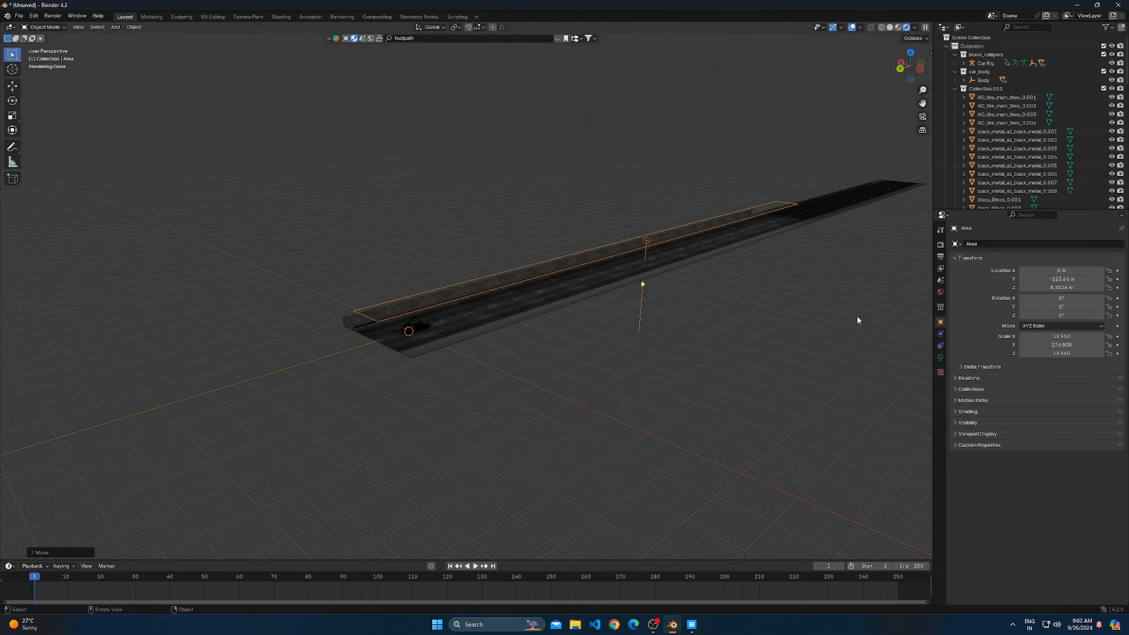
Increase the area light's power to about 9050 W and adjust the light's height along Z
left_click(939, 358)
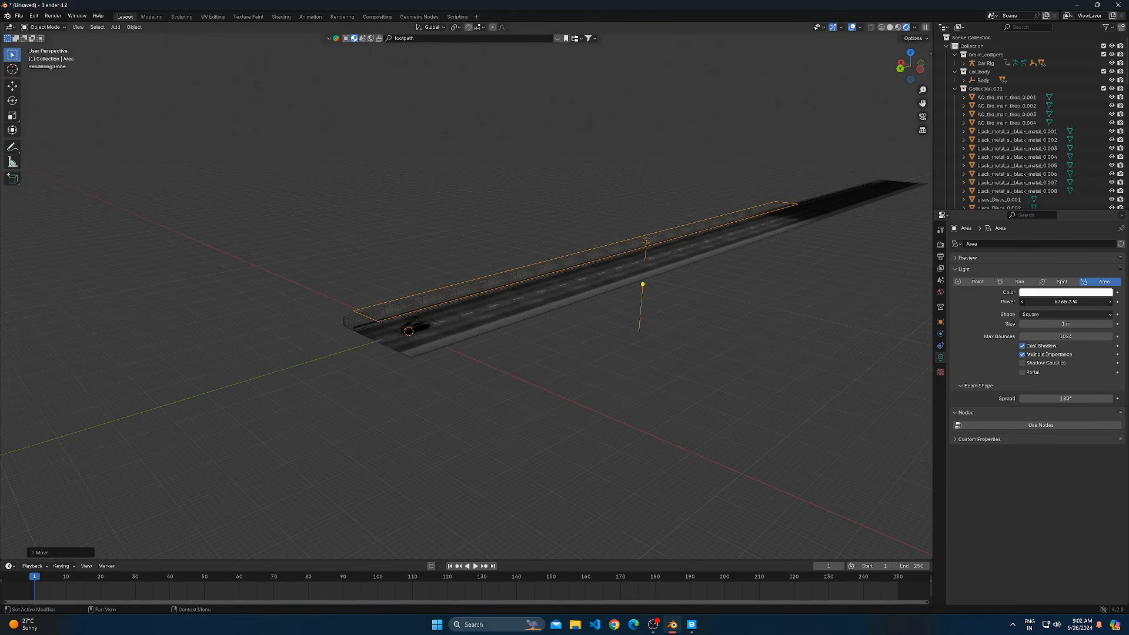
left_click_drag(1065, 302, 1093, 301)
key("g")
key("z")
left_click(585, 342)
Examine the lighting on the car, guardrail and wall at the start of the road
left_click(43, 414)
middle_click_drag(44, 414, 37, 408)
scroll(38, 408, "up", 2)
scroll(50, 405, "up", 5)
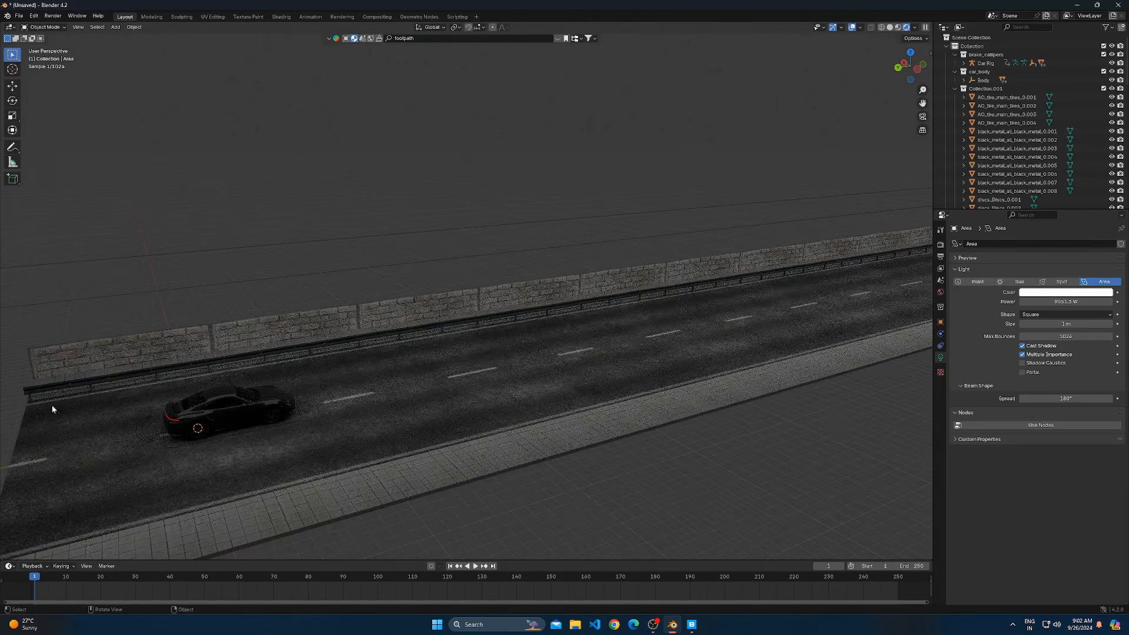
scroll(376, 437, "up", 2)
middle_click_drag(376, 437, 263, 439)
middle_click_drag(188, 434, 549, 395)
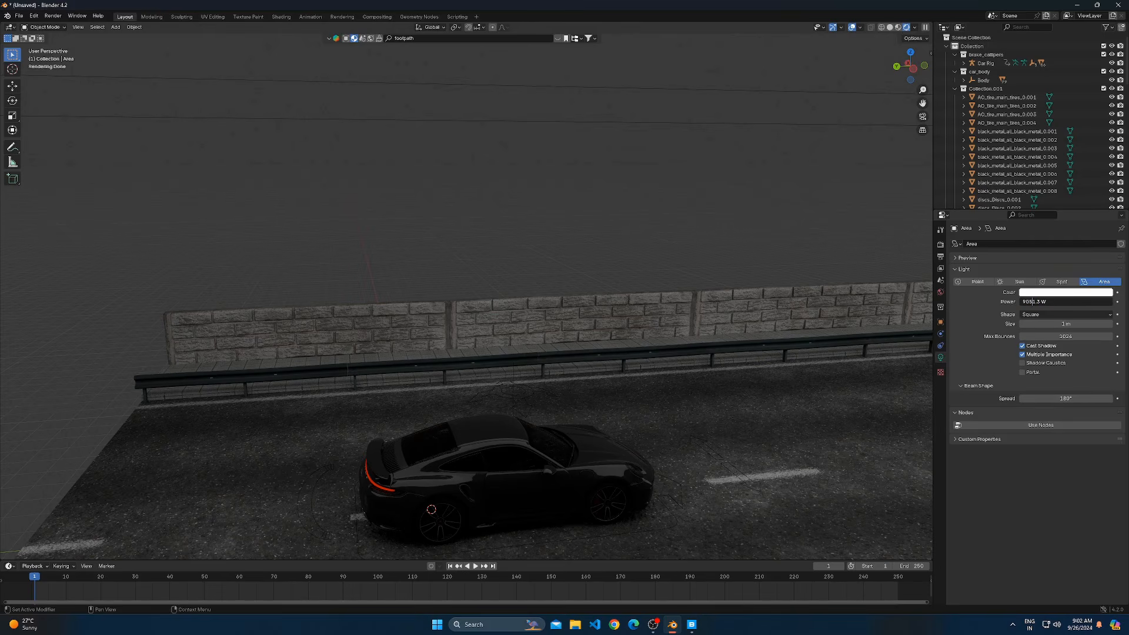
Increase the area light's power much further to brighten the road, sidewalk and wall
type("0")
key("Return")
key("Tab")
key("Return")
type("0")
key("Return")
scroll(629, 333, "down", 6)
middle_click_drag(629, 333, 594, 317)
mouse_move(1092, 302)
left_mouse_down()
mouse_move(1073, 301)
mouse_move(1091, 298)
left_mouse_up()
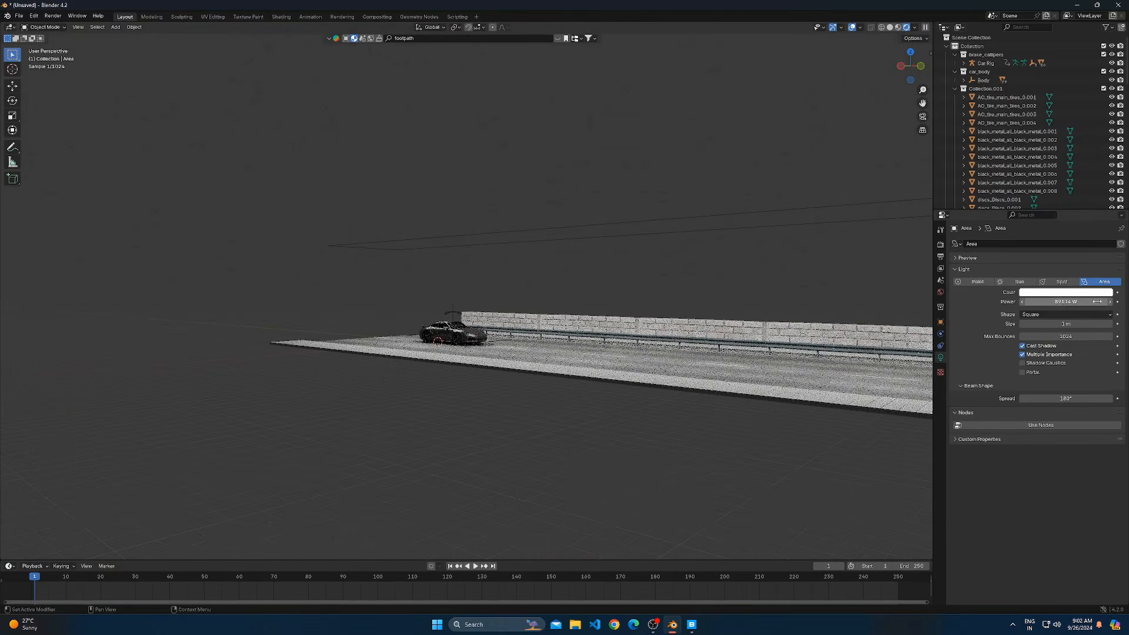
Search the asset library for lamp models and place Street Lamp 01 on the sidewalk near the start of the guardrail
middle_click_drag(460, 482, 513, 483)
middle_click_drag(622, 448, 553, 459)
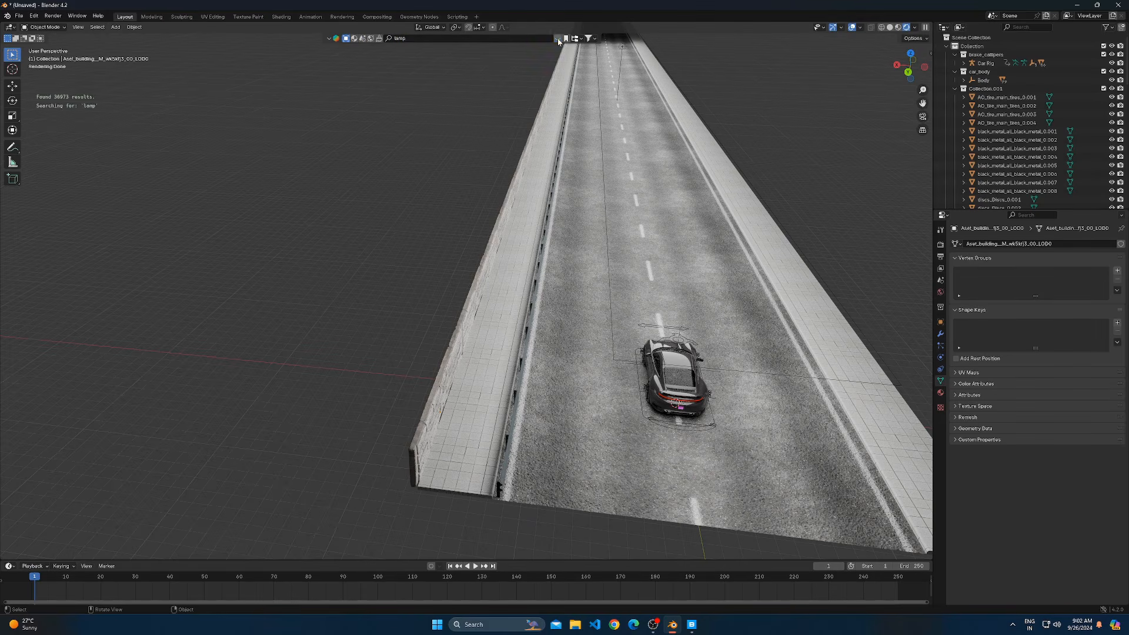
key("Return")
mouse_move(260, 61)
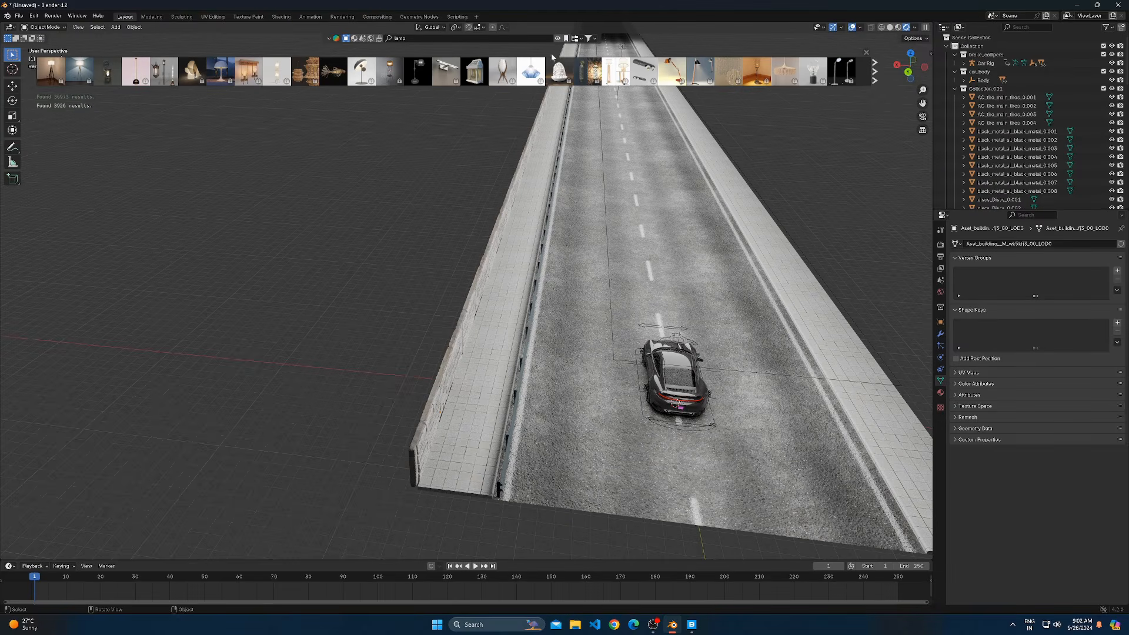
left_click(591, 39)
mouse_move(129, 72)
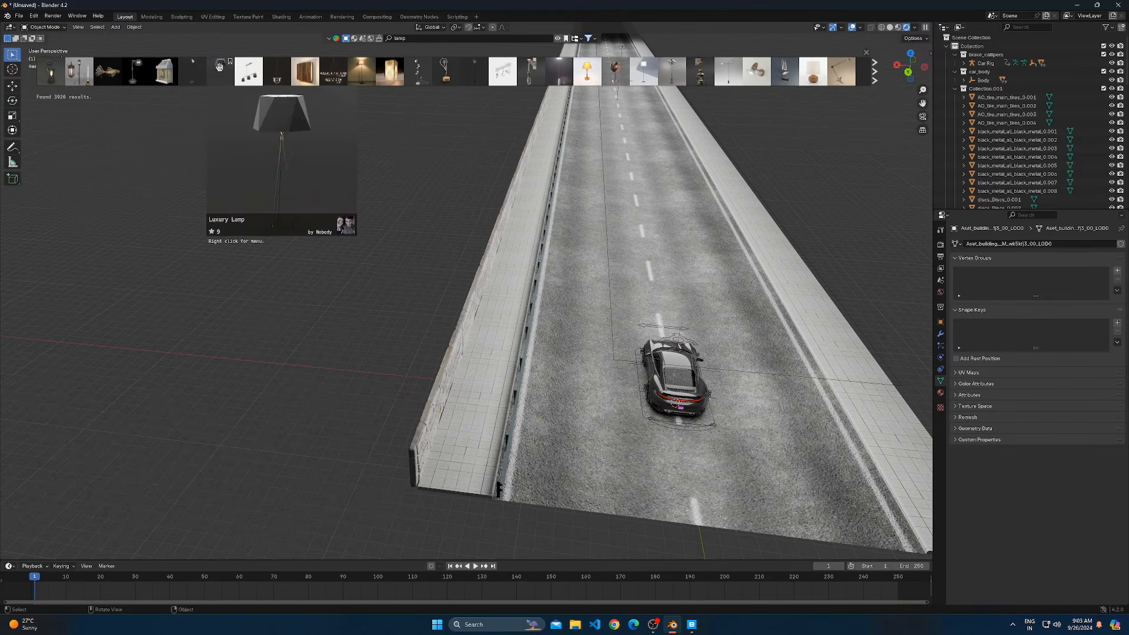
mouse_move(477, 71)
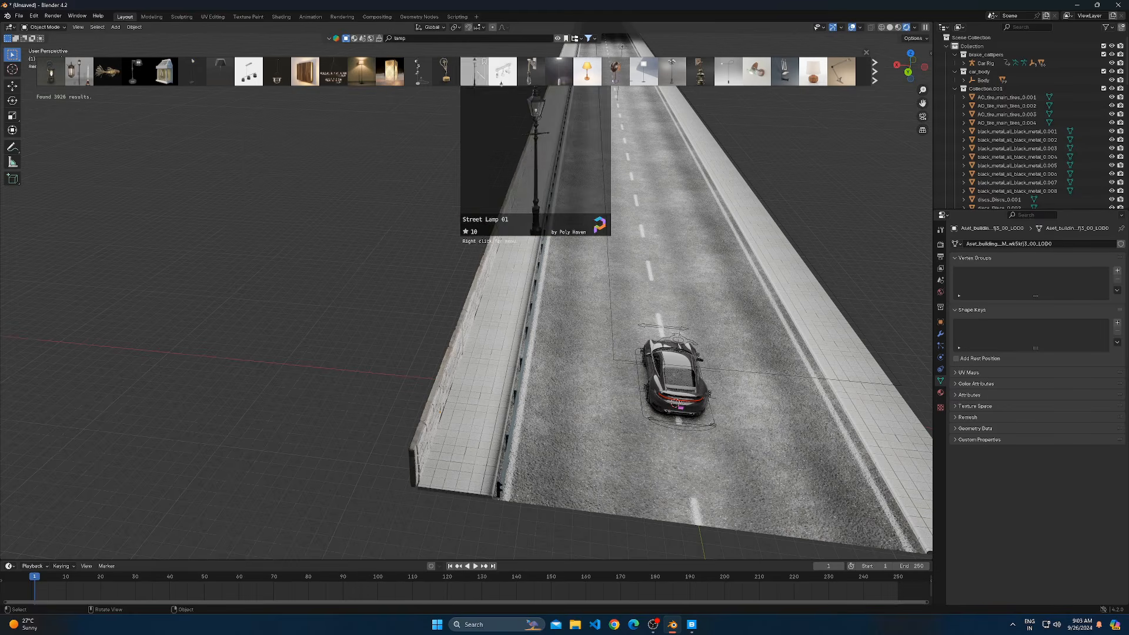
left_click_drag(476, 71, 505, 281)
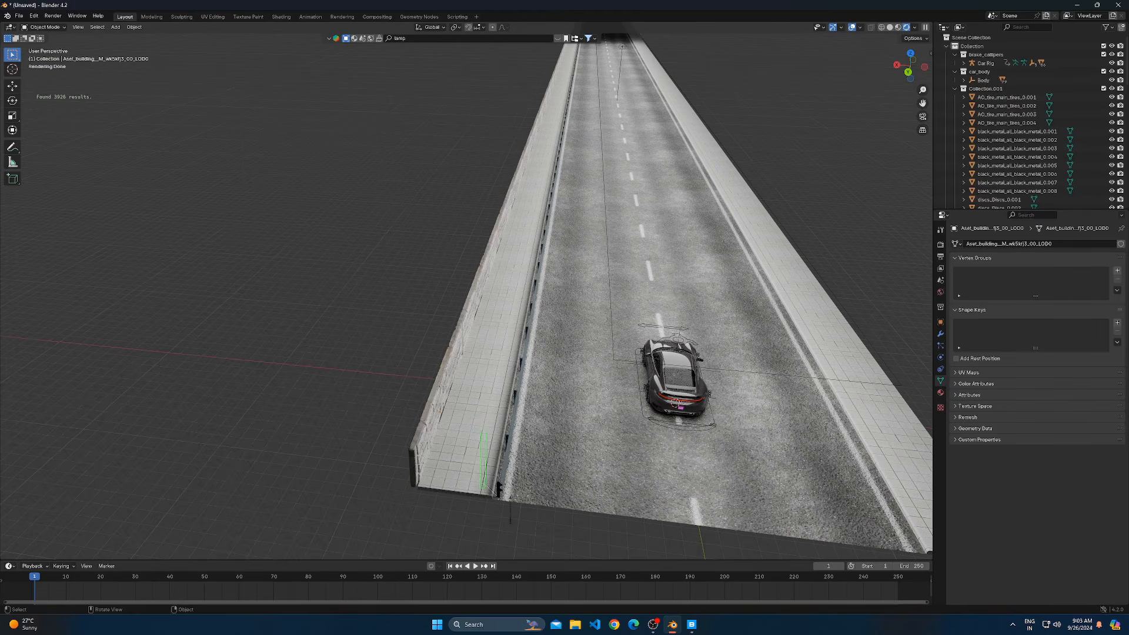
left_click_drag(483, 461, 485, 452)
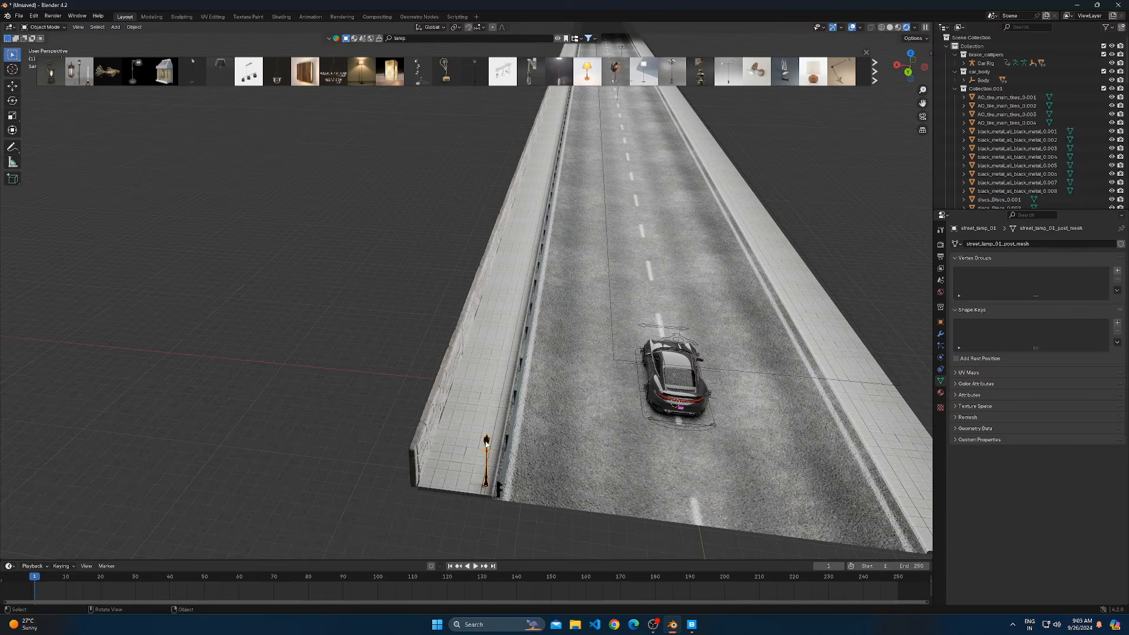
Scale the street lamp to roughly twice the height of the concrete wall
key("KP_Decimal")
mouse_move(496, 431)
middle_mouse_down()
mouse_move(477, 391)
mouse_move(489, 416)
middle_mouse_up()
key("s")
left_click(768, 409)
scroll(542, 393, "down", 7)
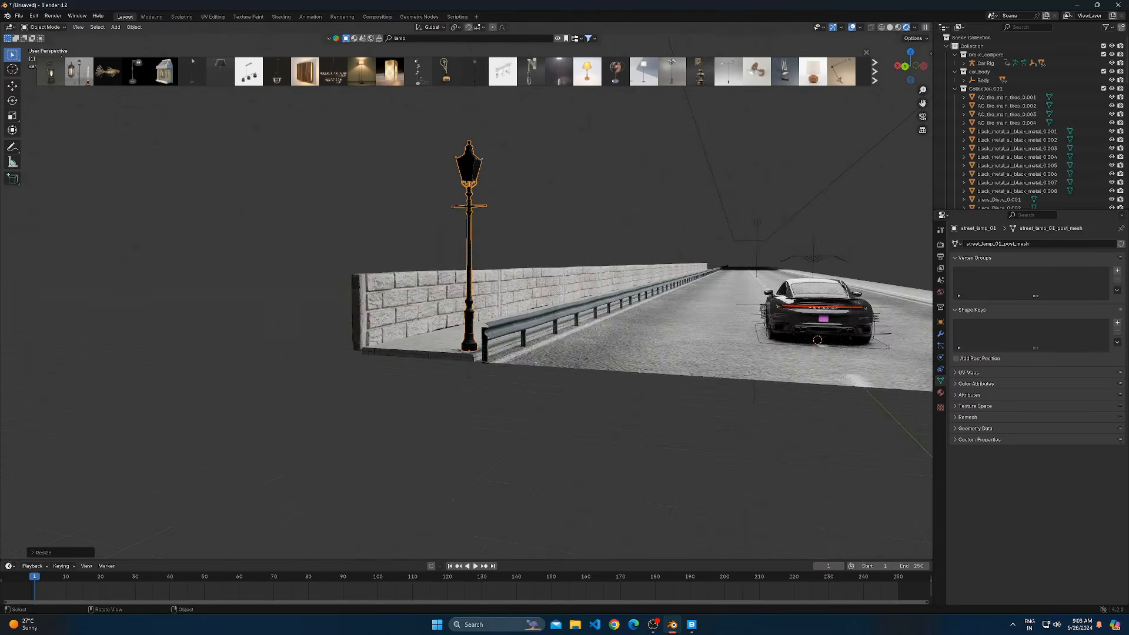
key("s")
left_click(499, 355)
middle_click_drag(483, 331, 481, 251)
scroll(526, 320, "up", 2)
Try to delete the glass faces of the street lamp's head
key("Tab")
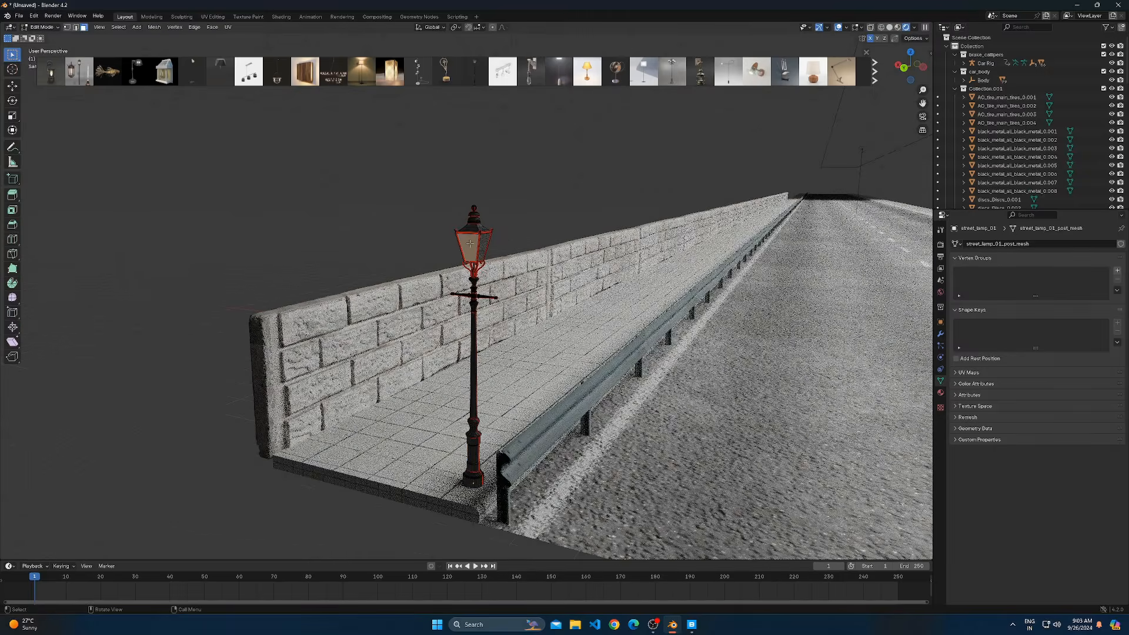
scroll(470, 243, "up", 10)
scroll(470, 284, "down", 2)
middle_click_drag(573, 300, 494, 320)
left_click(641, 320, "shift")
scroll(645, 319, "down", 3)
middle_click_drag(645, 319, 542, 379)
left_click(451, 300, "shift")
key("x")
left_click(531, 393)
middle_click_drag(488, 329, 471, 295)
key("Tab")
left_click(474, 314)
key("Tab")
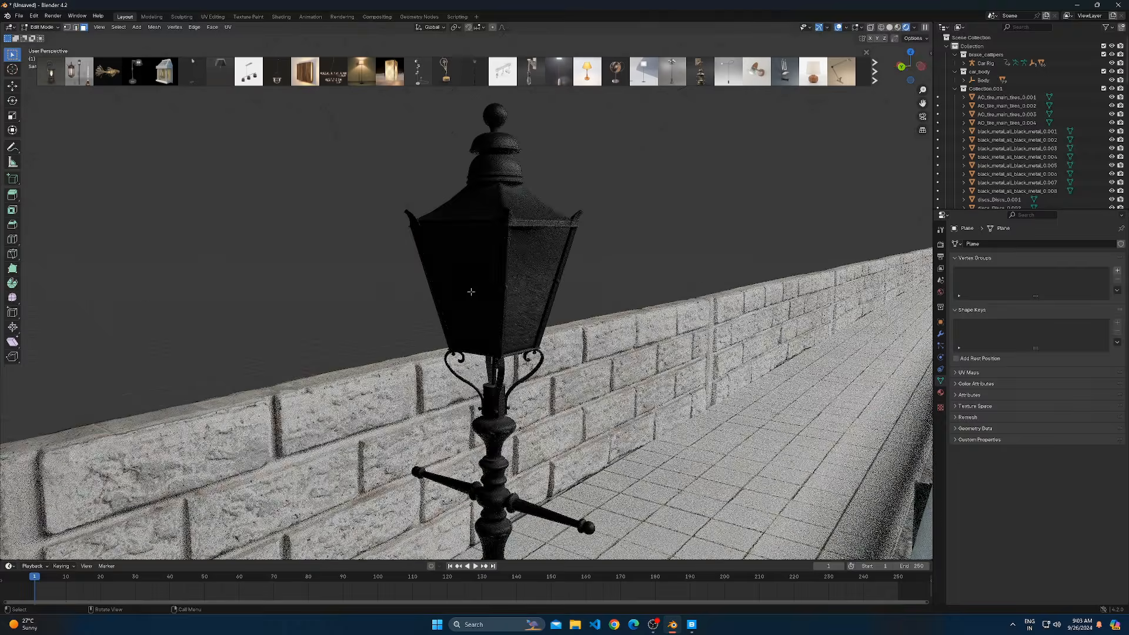
middle_click_drag(556, 298, 507, 299)
left_click_drag(514, 275, 553, 349)
key("Tab")
Select the glass panes around the lamp head in the street lamp's mesh
left_click(519, 289)
key("Tab")
left_click(526, 284)
middle_click_drag(648, 337, 501, 303)
middle_click_drag(600, 335, 532, 345)
left_click(471, 295, "shift")
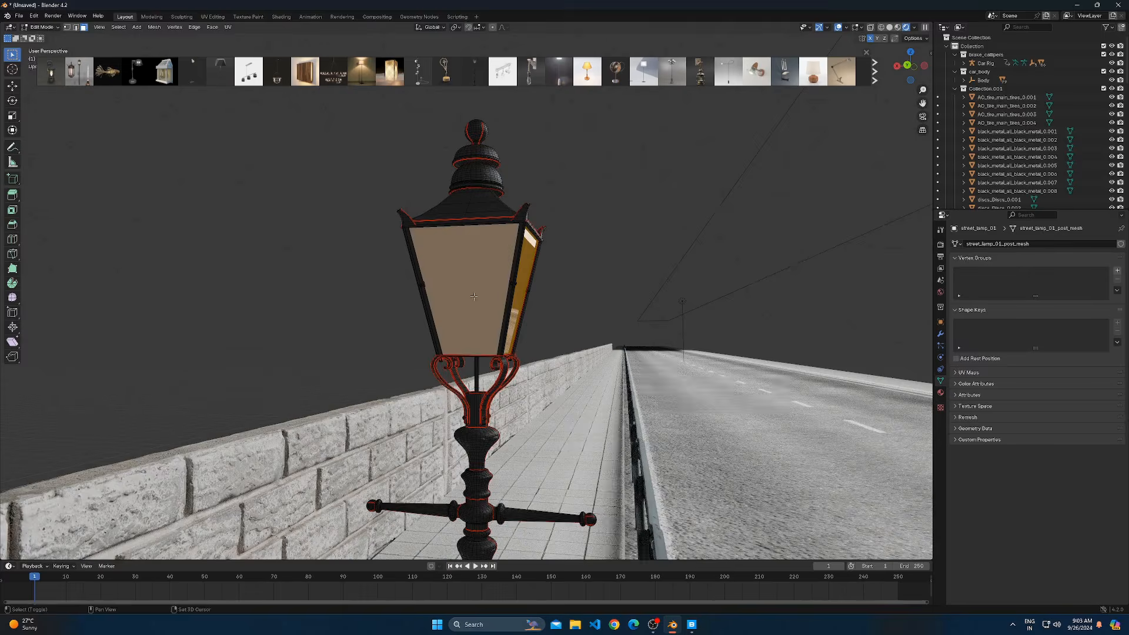
Assign the street_lamp_01_glass material to the selected panes and set its transmission weight to 1.000
left_click(939, 392)
middle_click_drag(676, 333, 635, 310)
scroll(635, 310, "up", 3)
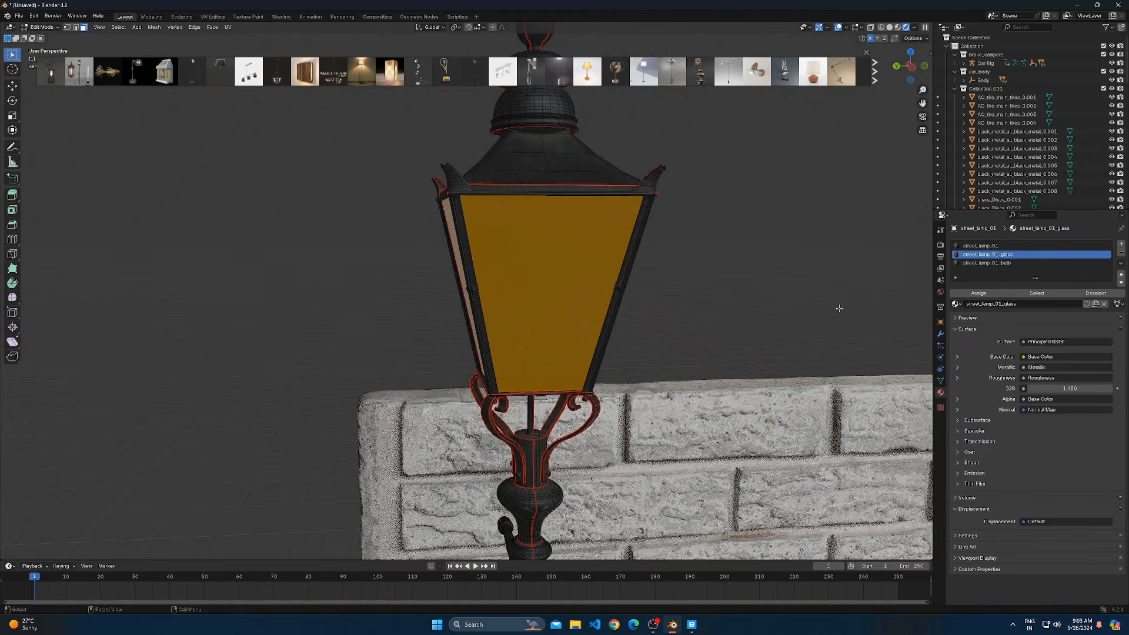
left_click(979, 294)
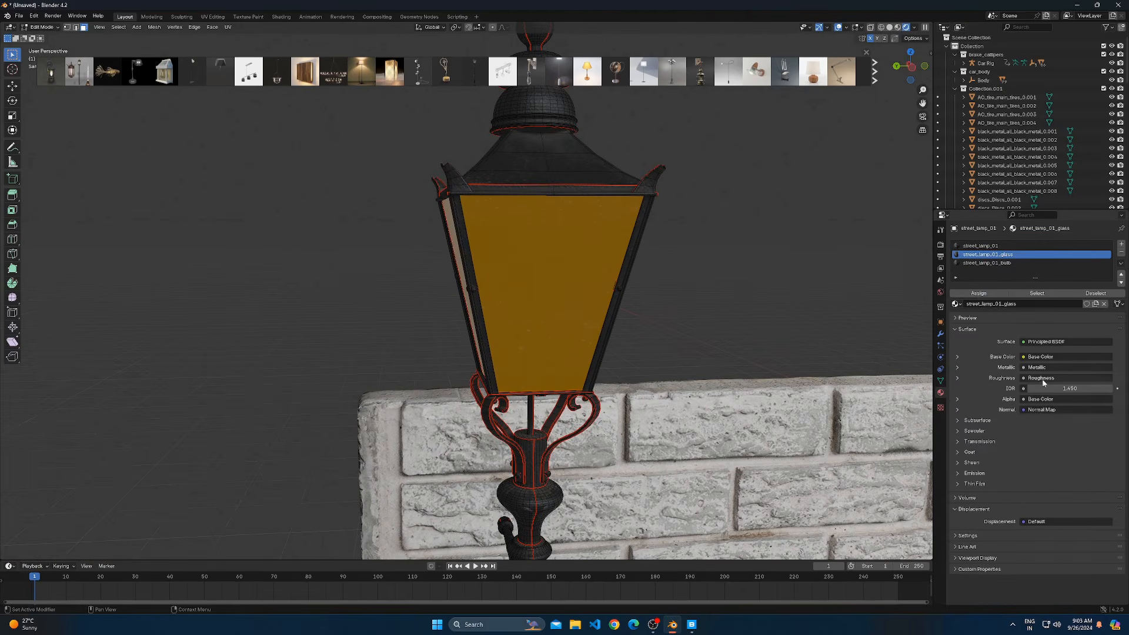
left_click(980, 442)
left_click_drag(1035, 451, 1042, 449)
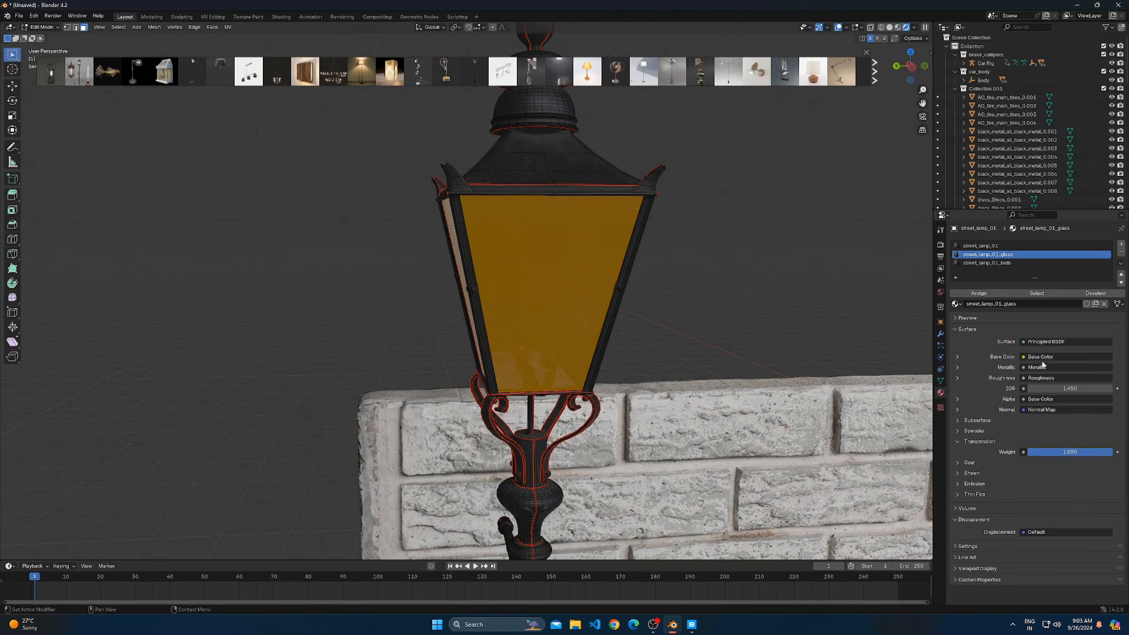
Switch to the Shading workspace and disconnect the texture from the glass material's Base Color
left_click(1040, 357)
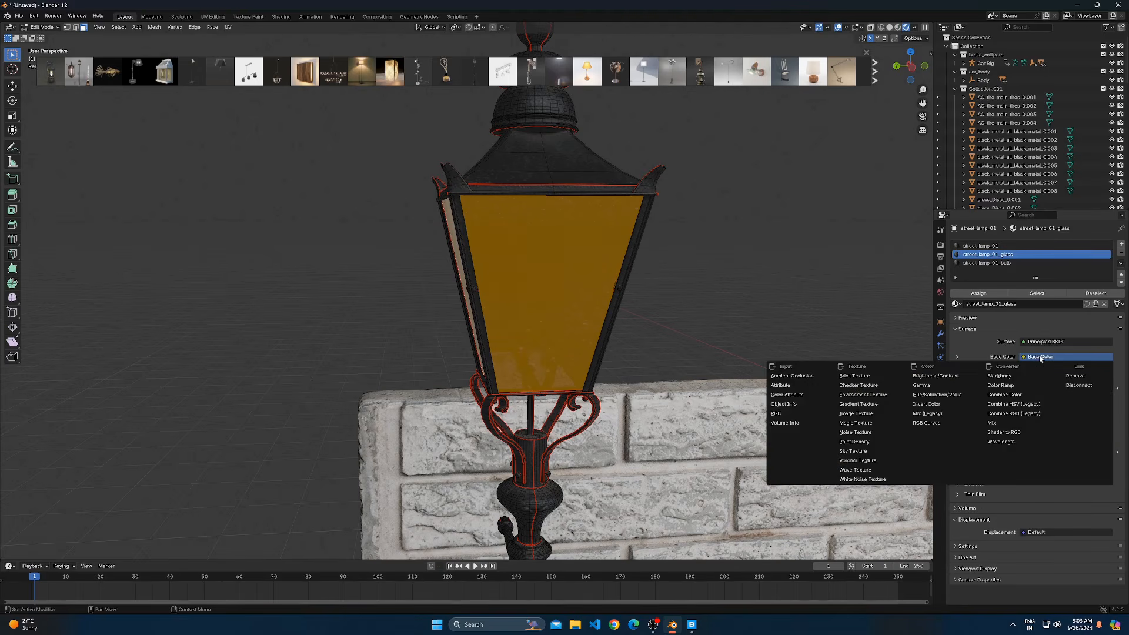
left_click(281, 17)
scroll(485, 470, "down", 7)
scroll(353, 438, "up", 2)
middle_click_drag(353, 437, 376, 472)
left_click_drag(446, 418, 432, 416)
key("KP_Decimal")
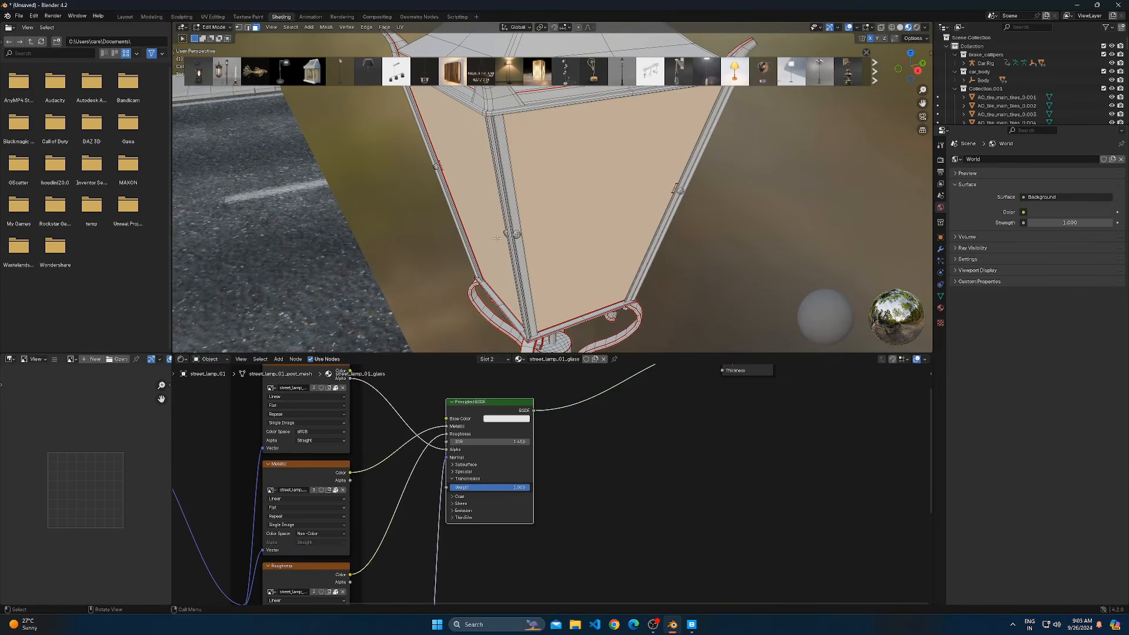
Return to Object Mode and set the glass material's IOR to 1.100
scroll(497, 238, "down", 5)
key("Tab")
mouse_move(777, 143)
middle_mouse_down()
mouse_move(700, 207)
mouse_move(662, 219)
mouse_move(700, 227)
mouse_move(595, 232)
mouse_move(657, 224)
mouse_move(621, 238)
mouse_move(659, 241)
middle_mouse_up()
key("Tab")
key("Tab")
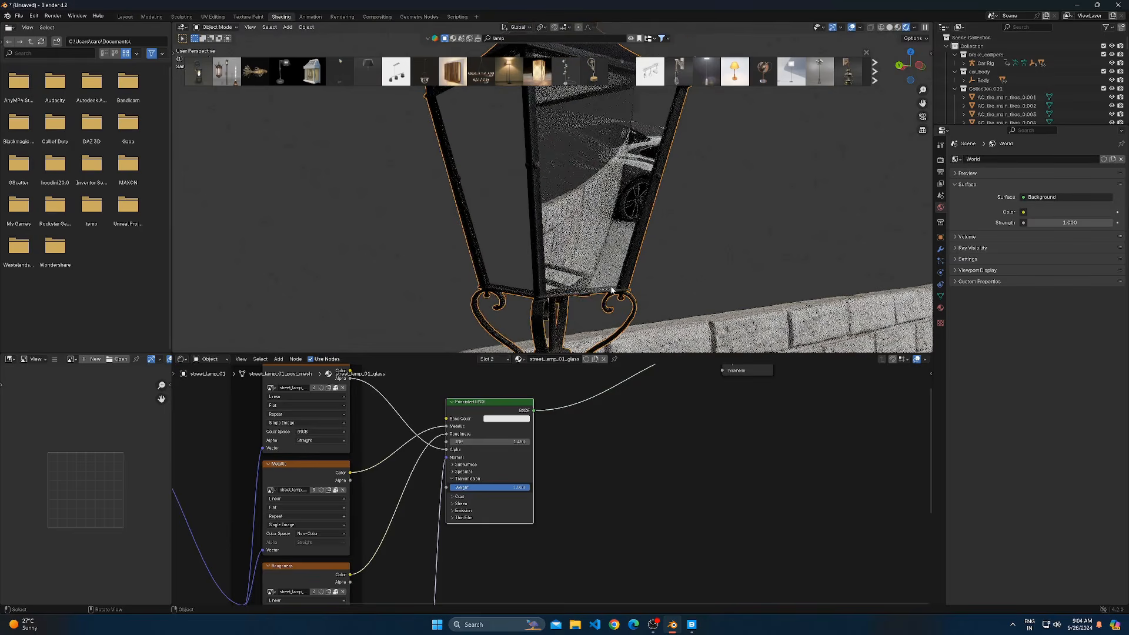
key("Return")
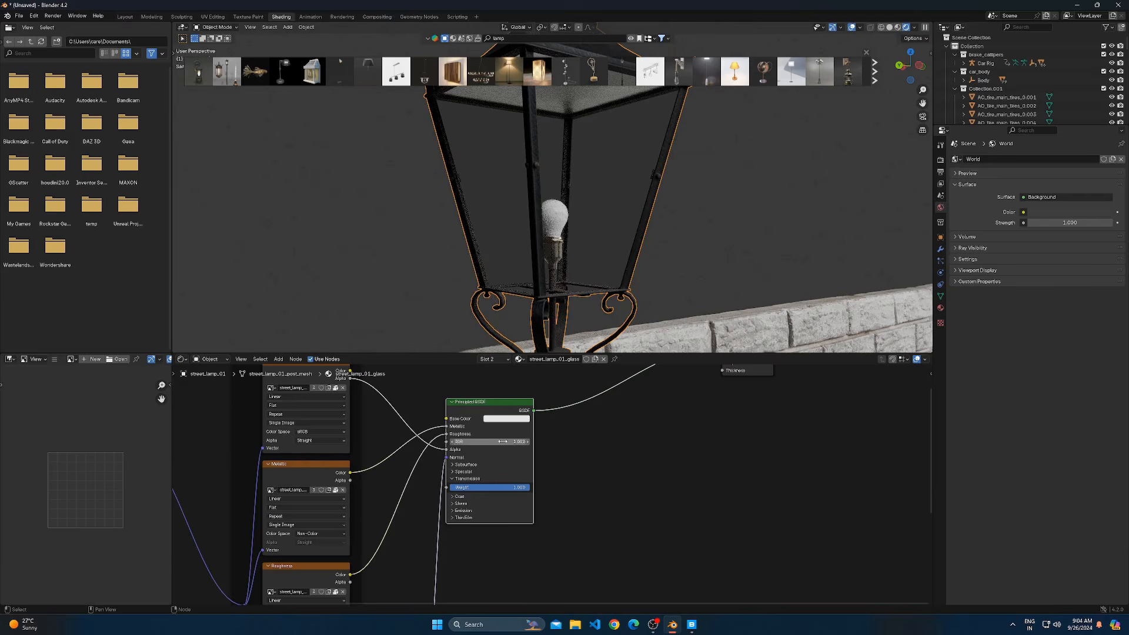
left_click_drag(505, 441, 513, 442)
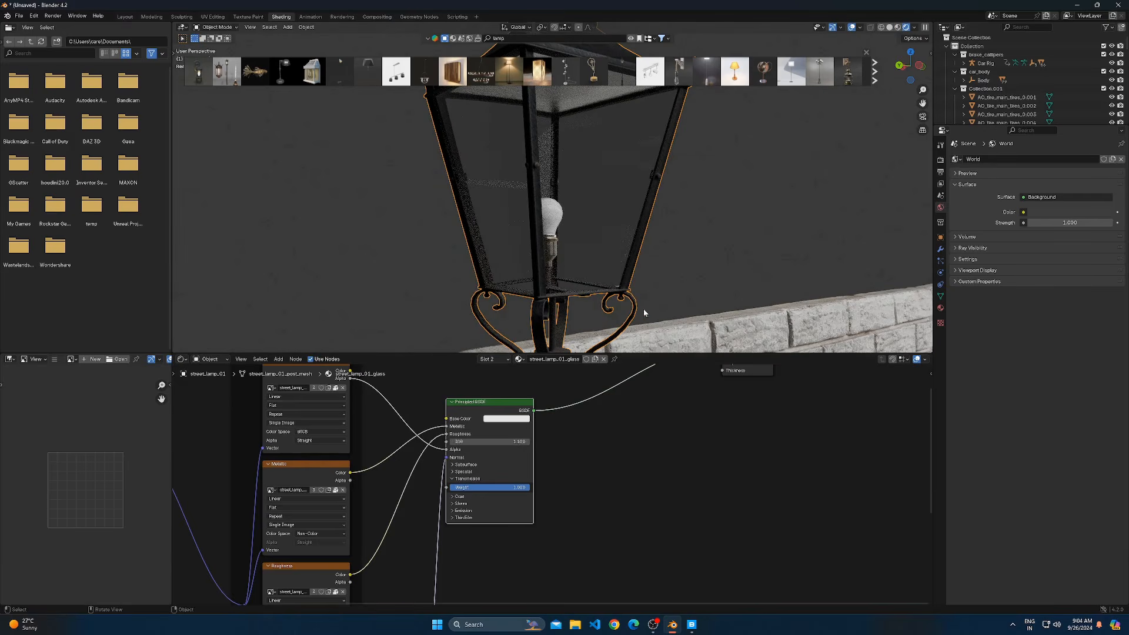
scroll(508, 444, "up", 4)
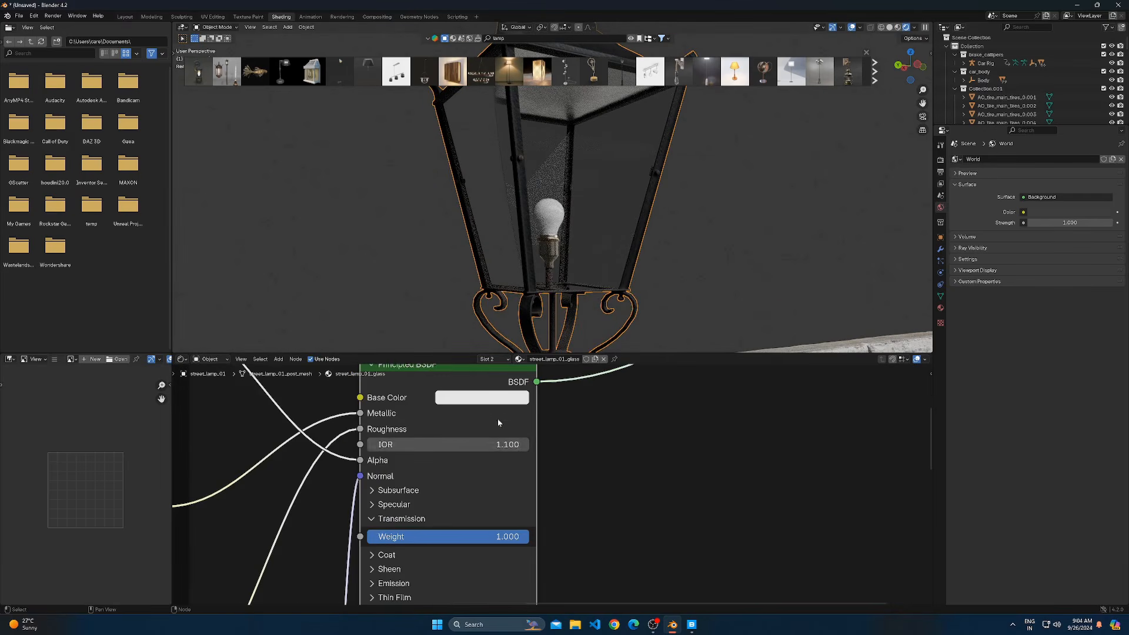
Disconnect the image textures from the Principled BSDF inputs of the street_lamp_01_bulb material, including Normal, Metallic and Base Color
scroll(443, 538, "down", 3)
middle_click_drag(558, 220, 594, 270)
left_click(941, 307)
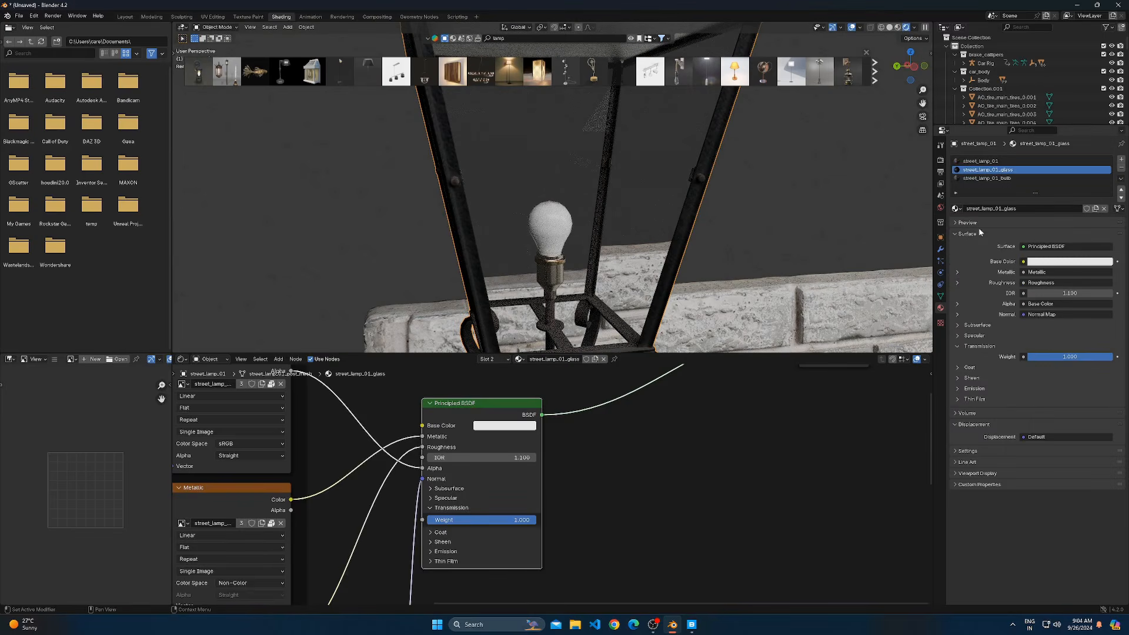
left_click(998, 178)
scroll(475, 442, "down", 2)
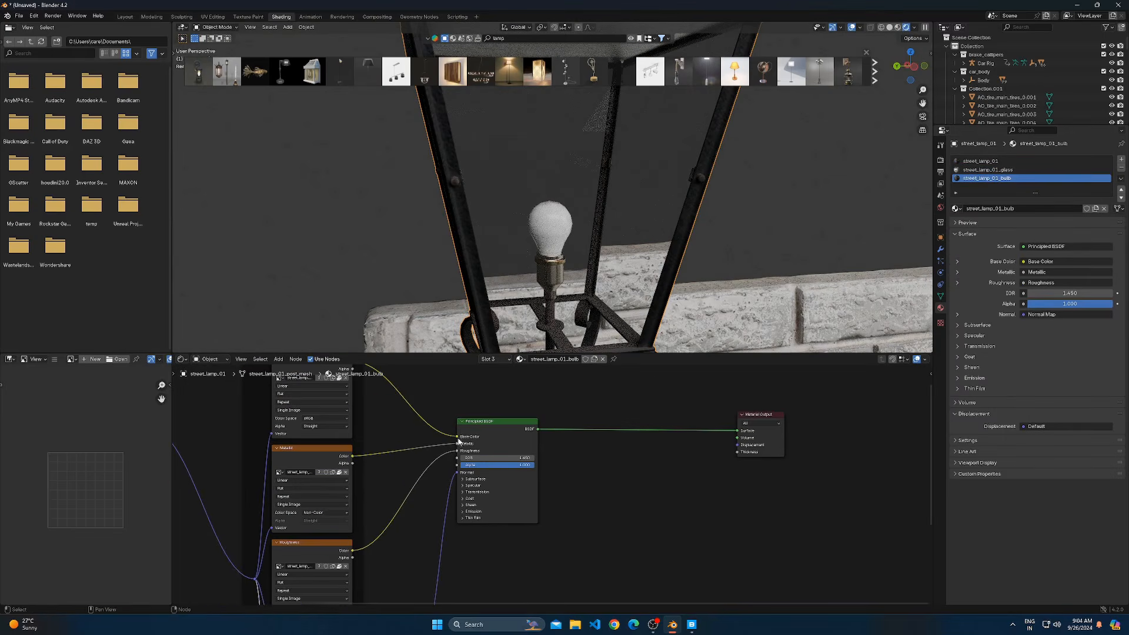
left_click_drag(457, 472, 433, 456)
left_click_drag(458, 444, 436, 447)
left_click_drag(457, 436, 445, 435)
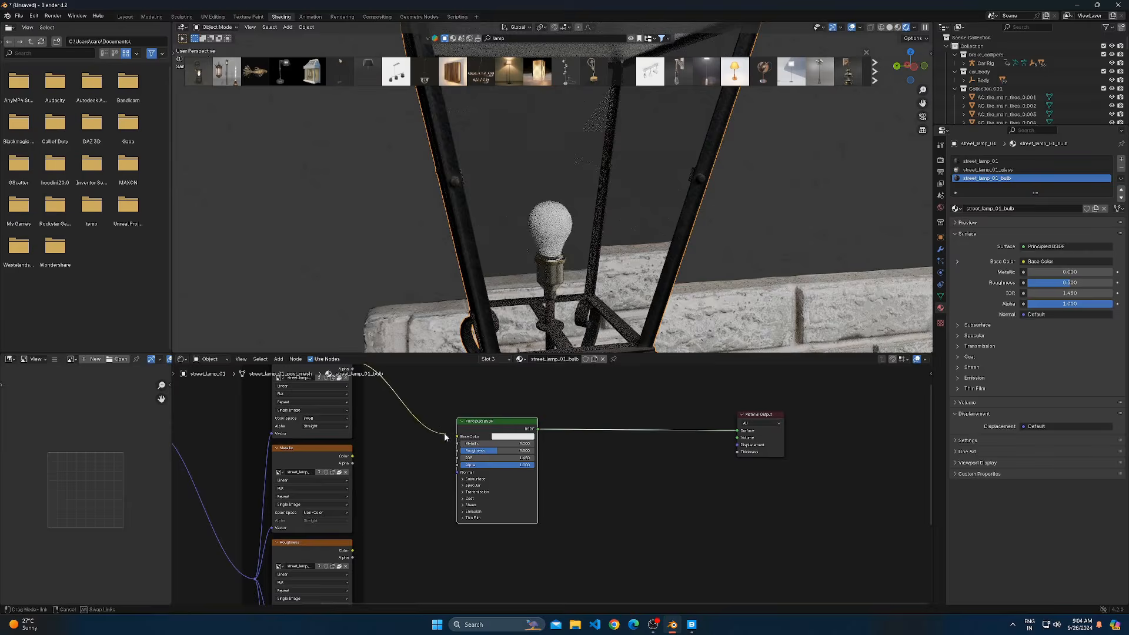
Give the bulb material a yellow emission colour and raise its emission strength
left_click(473, 512)
left_click_drag(499, 528, 540, 528)
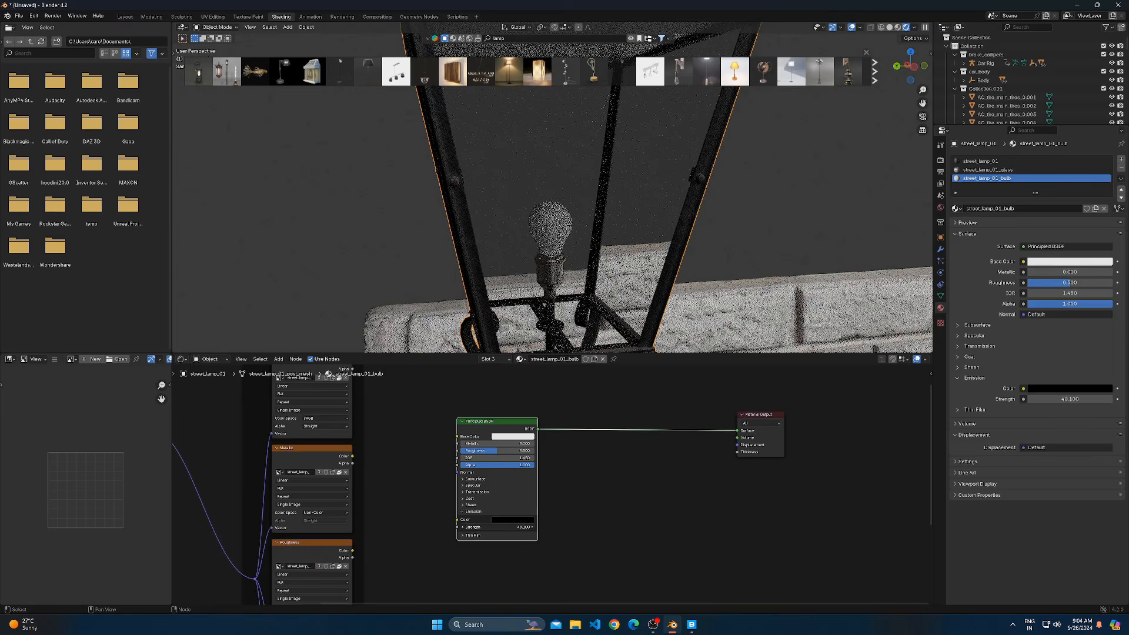
left_click(513, 521)
left_click(515, 520)
left_click(517, 520)
left_click_drag(558, 456, 559, 415)
left_click_drag(530, 459, 511, 458)
scroll(544, 282, "down", 9)
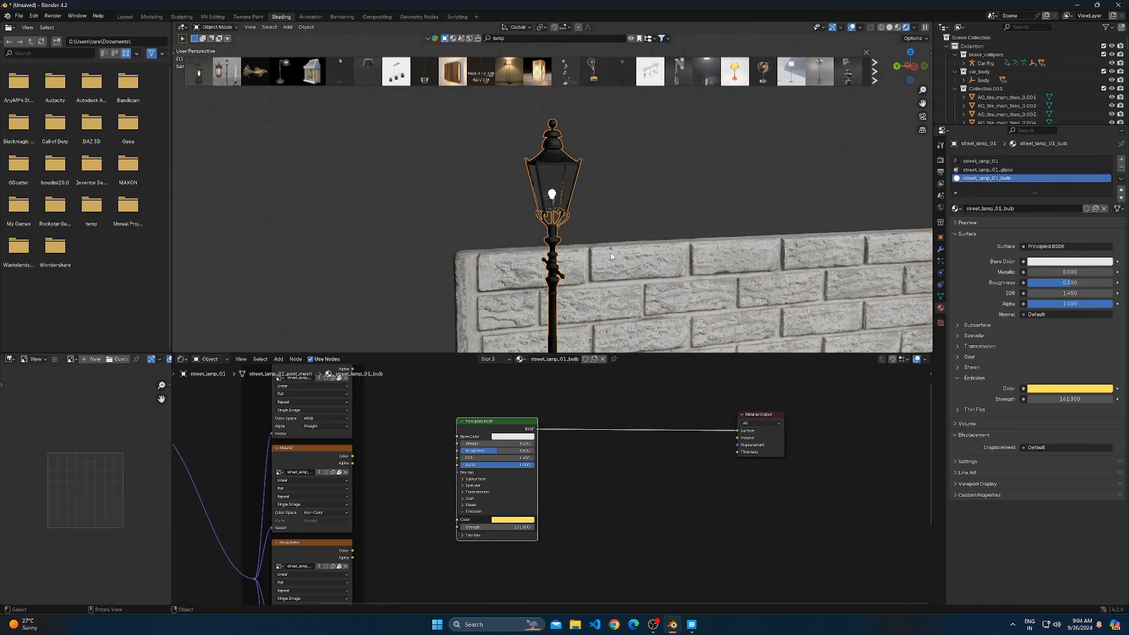
Raise the bulb's emission strength to about 1583.8 and lighten its emission colour to pale yellow
mouse_move(506, 527)
left_mouse_down()
mouse_move(521, 526)
mouse_move(506, 520)
left_mouse_up()
left_click(512, 520)
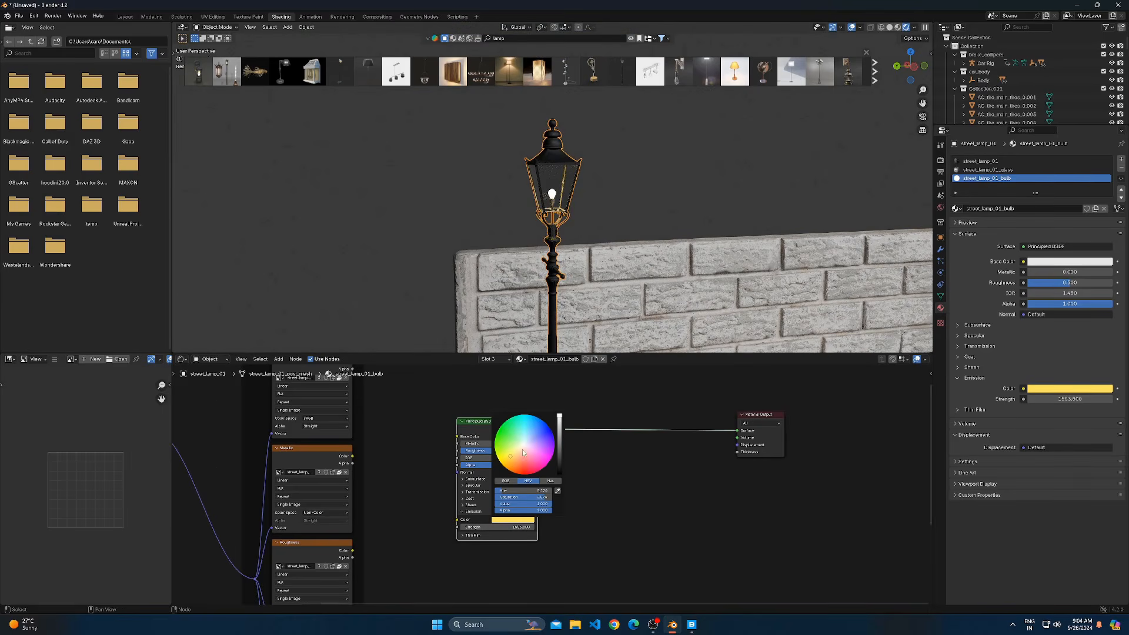
left_click_drag(516, 451, 518, 453)
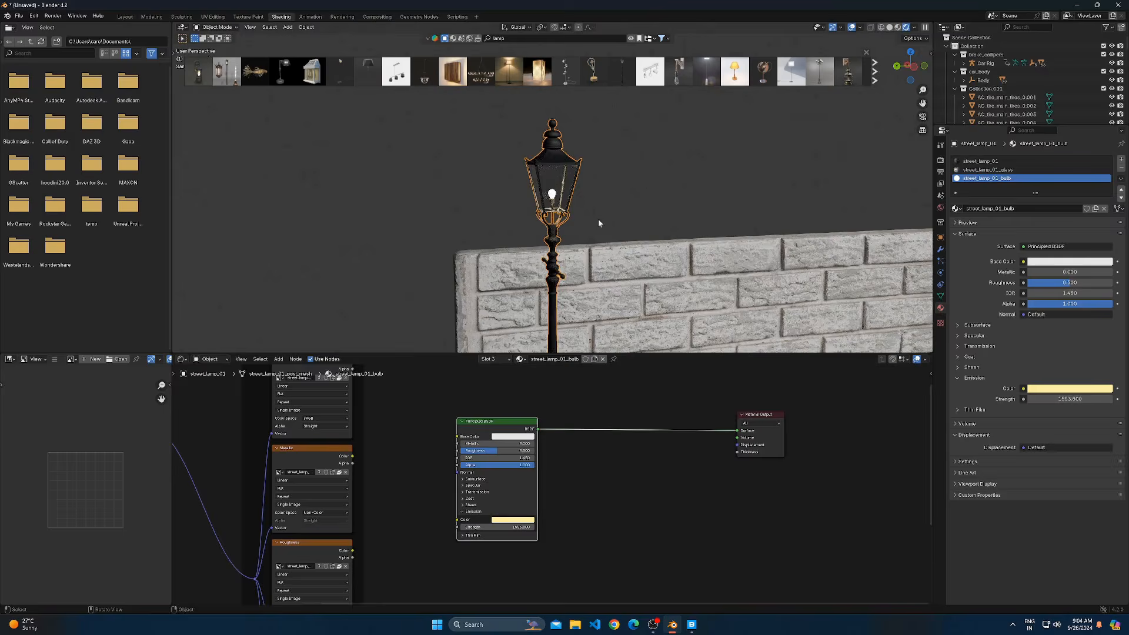
scroll(601, 201, "up", 4)
scroll(602, 201, "up", 3)
scroll(591, 508, "up", 4)
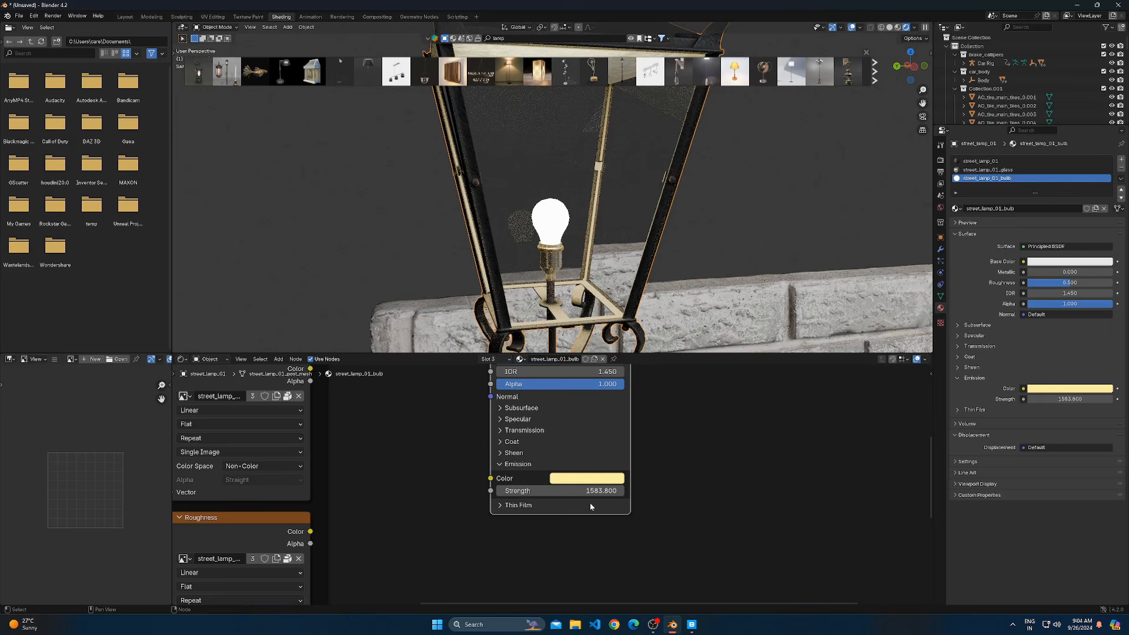
key("Return")
Try a different IOR on the street_lamp_01_glass material and undo the change
left_click(1013, 170)
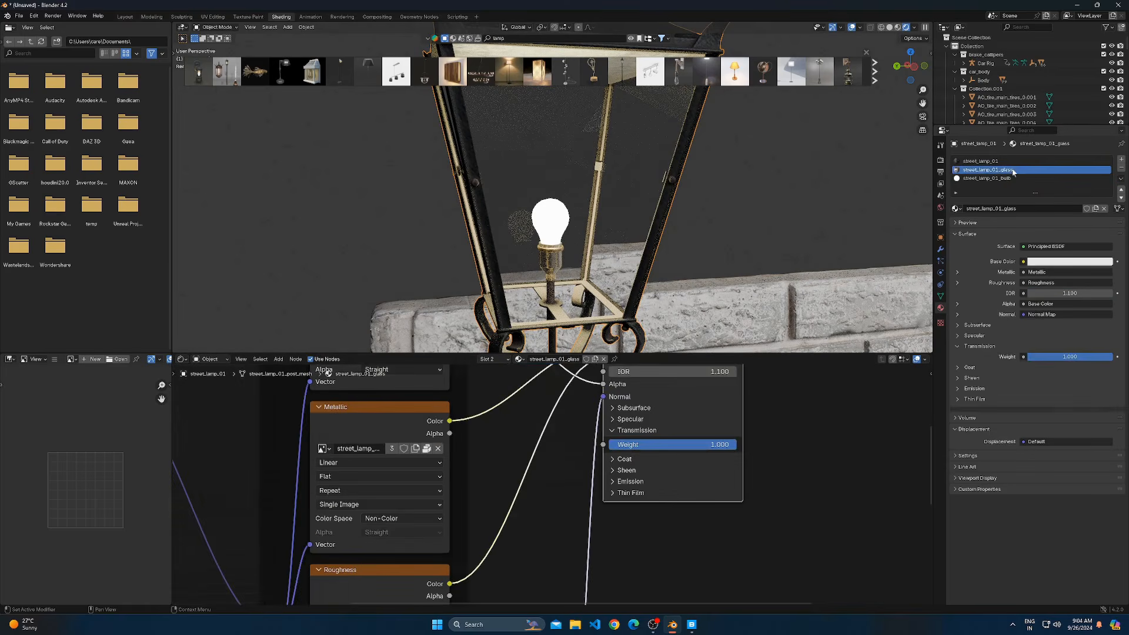
scroll(609, 488, "up", 2)
mouse_move(619, 464)
left_mouse_down()
mouse_move(661, 463)
mouse_move(629, 464)
left_mouse_up()
key("ctrl+z")
Add an Array modifier to the street lamp with its relative offset set to 0 in X and 1 in Y
scroll(626, 259, "down", 8)
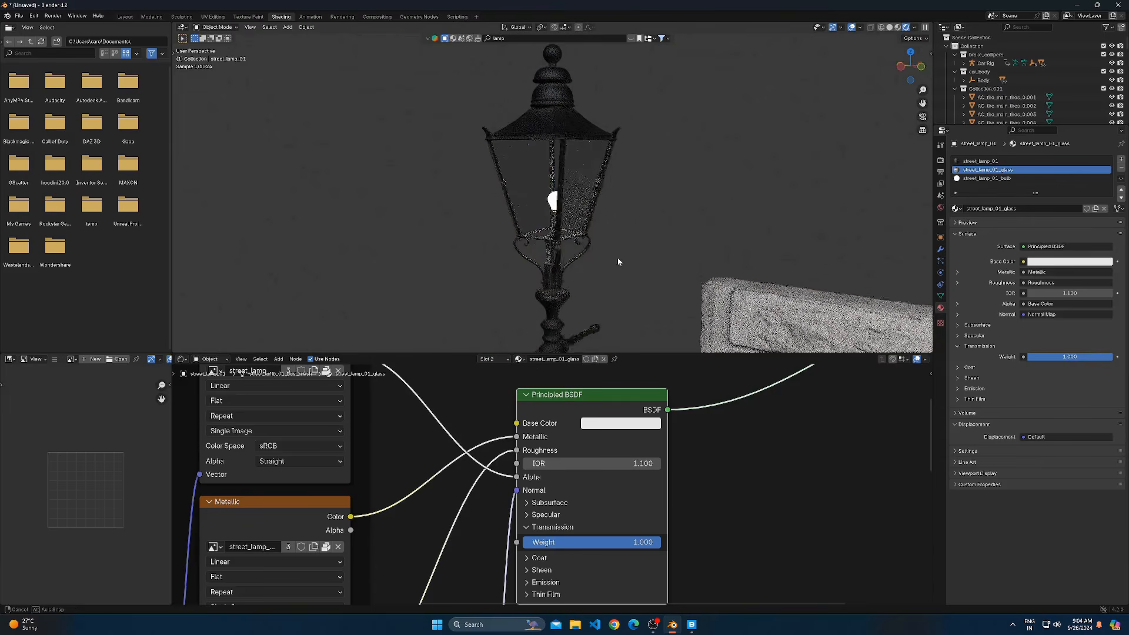
middle_click_drag(607, 254, 615, 292)
left_click(941, 249)
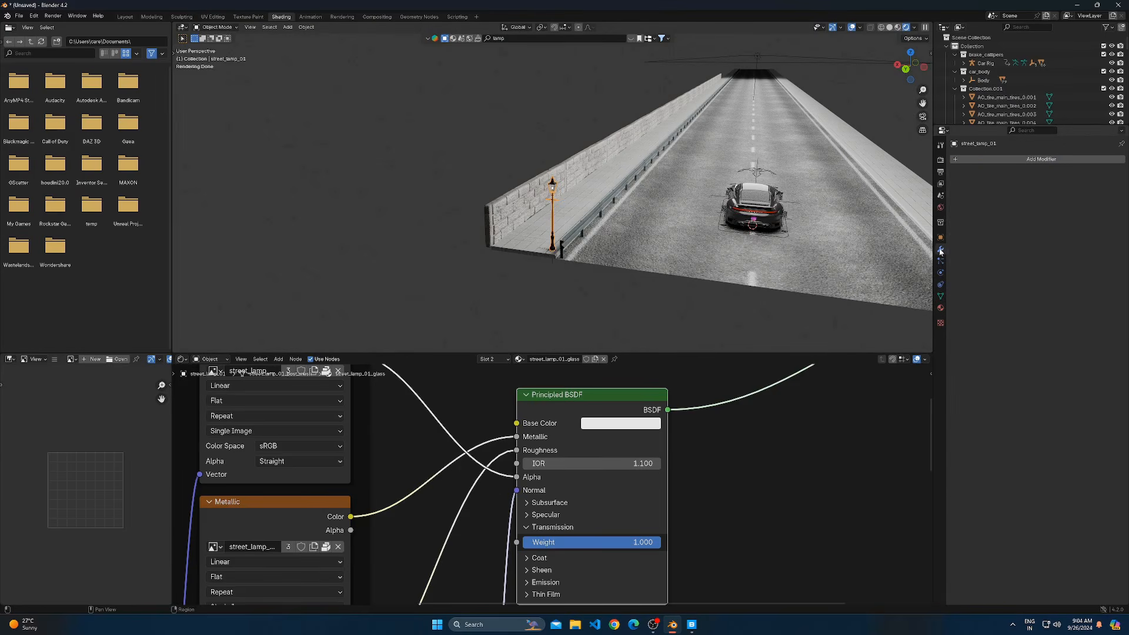
left_click(973, 160)
type("ar")
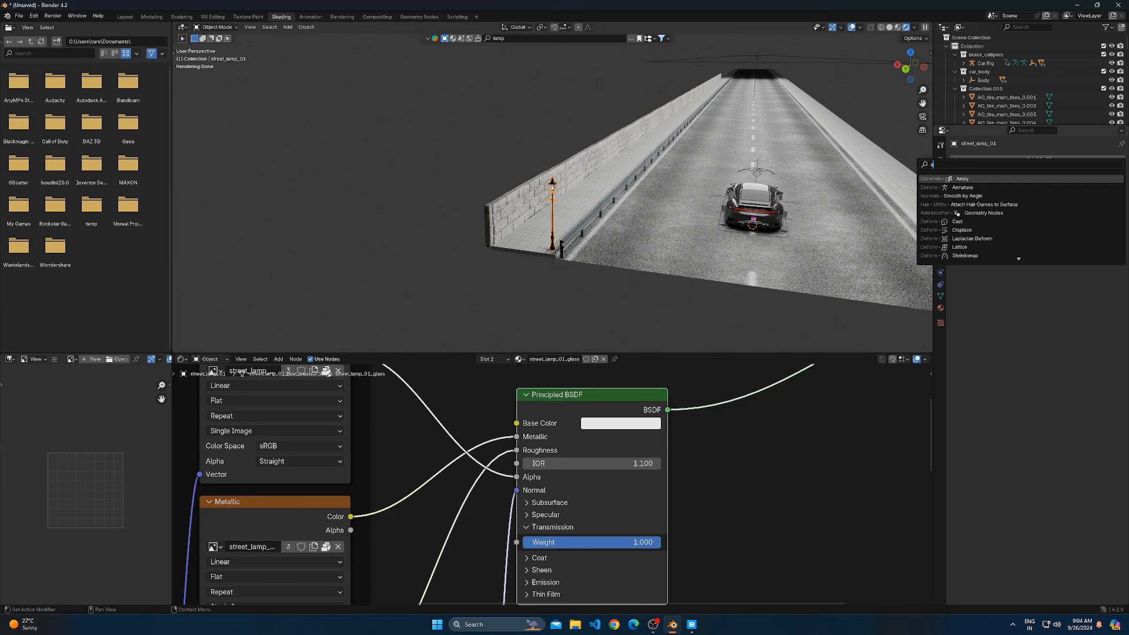
key("Return")
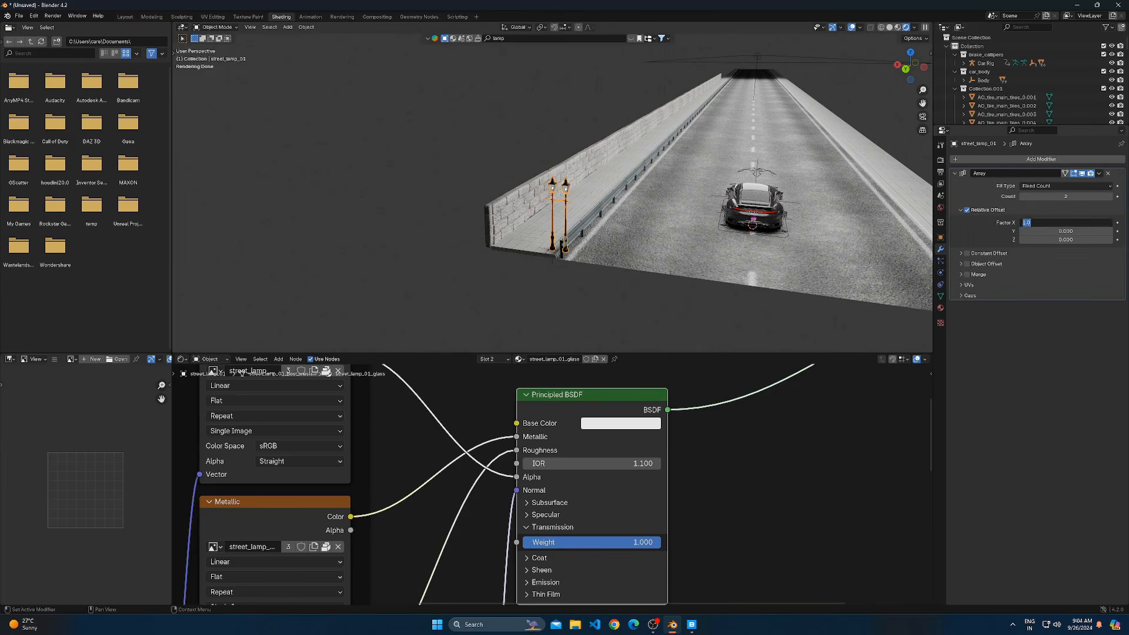
type("0")
key("Tab")
type("1")
key("Return")
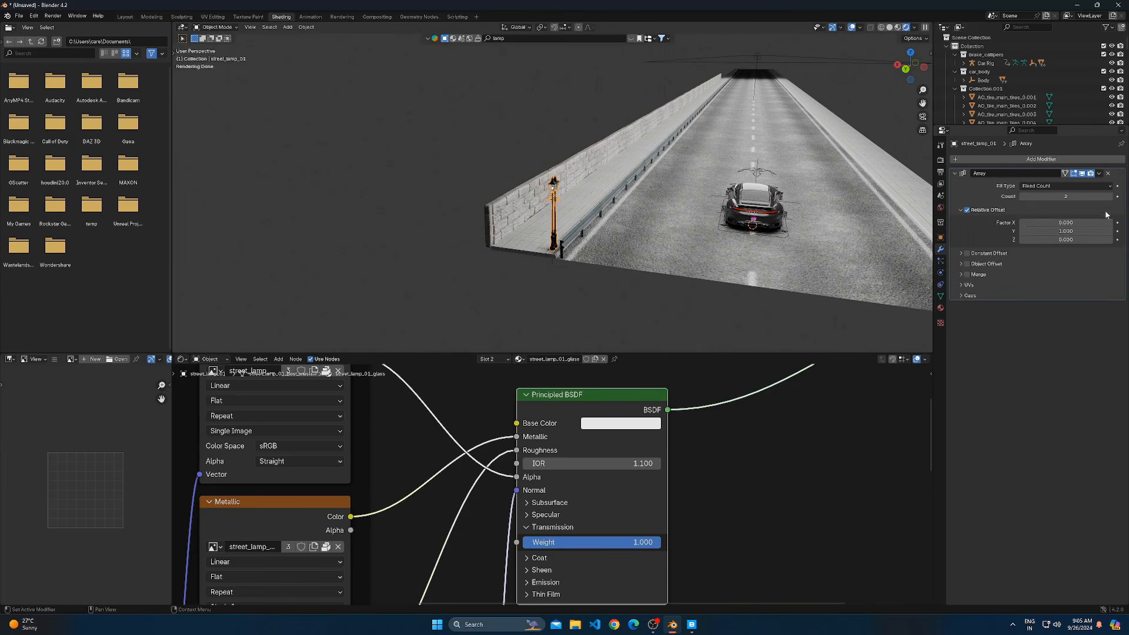
Space the arrayed street lamps with a relative Y offset of about 29 and raise the array count to line the road
left_click_drag(1065, 231, 1082, 231)
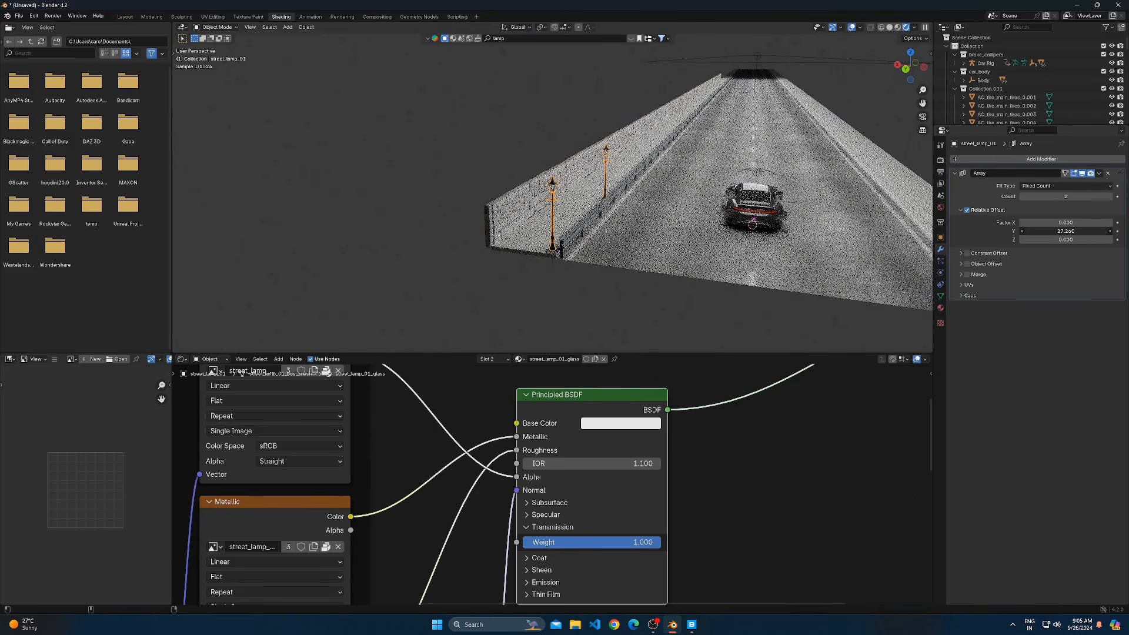
middle_click_drag(888, 266, 607, 253)
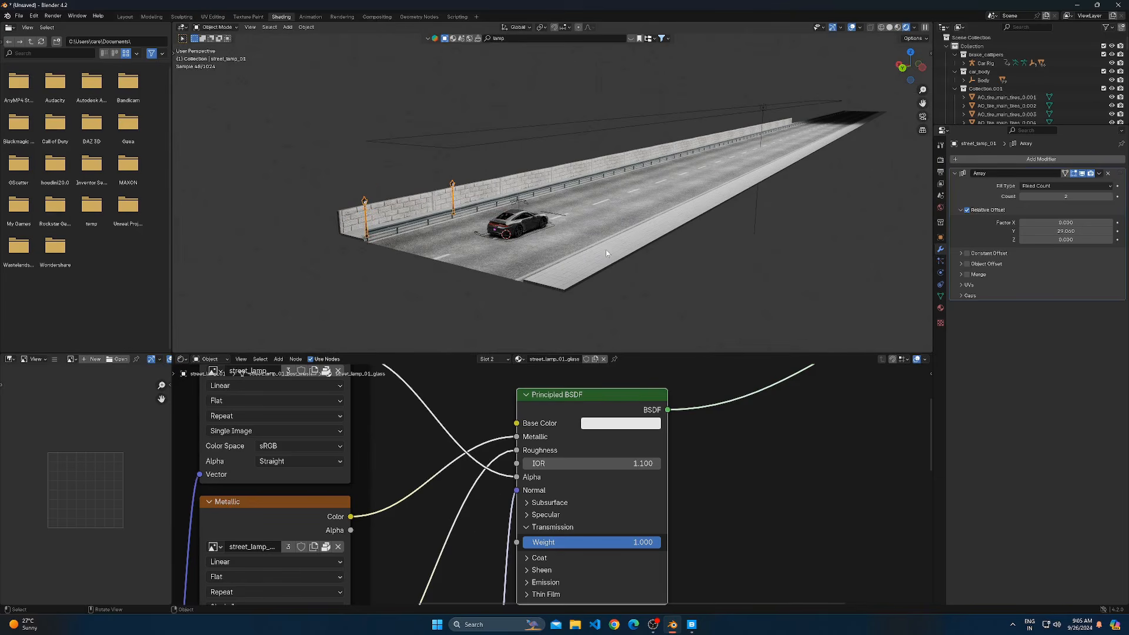
left_click(1109, 197)
left_click(1109, 197)
left_click(1109, 197)
left_click(1109, 197)
left_click(1109, 197)
middle_click_drag(719, 271, 592, 163)
Search the asset library for "tree" and place a leafy green Tree asset on the road beside the car
scroll(616, 263, "up", 5)
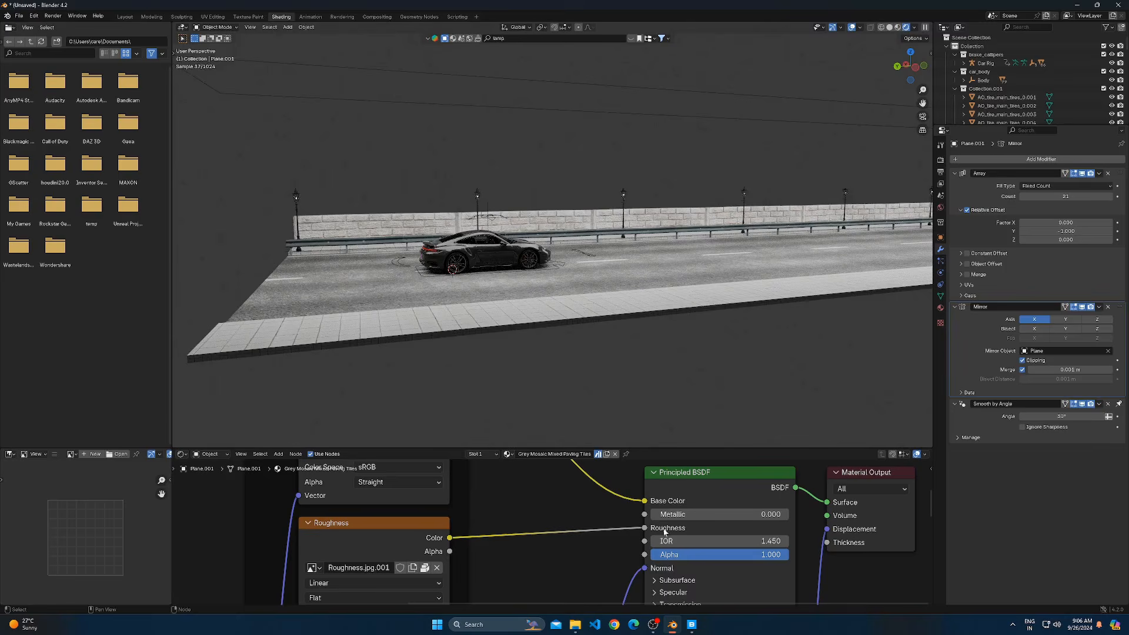
middle_click_drag(623, 352, 513, 36)
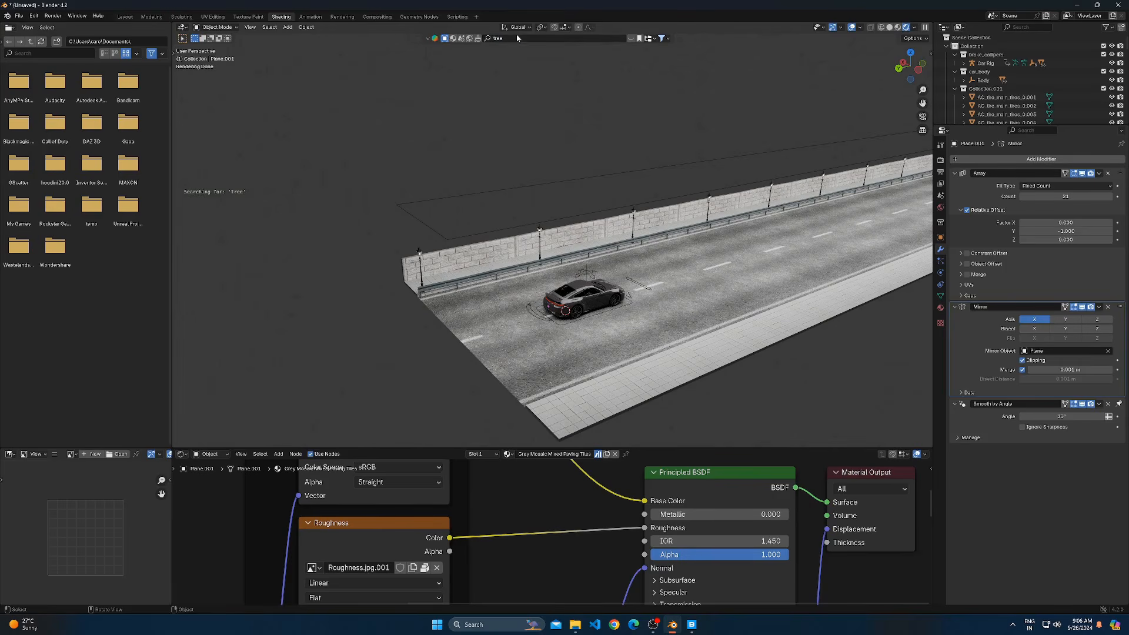
mouse_move(457, 73)
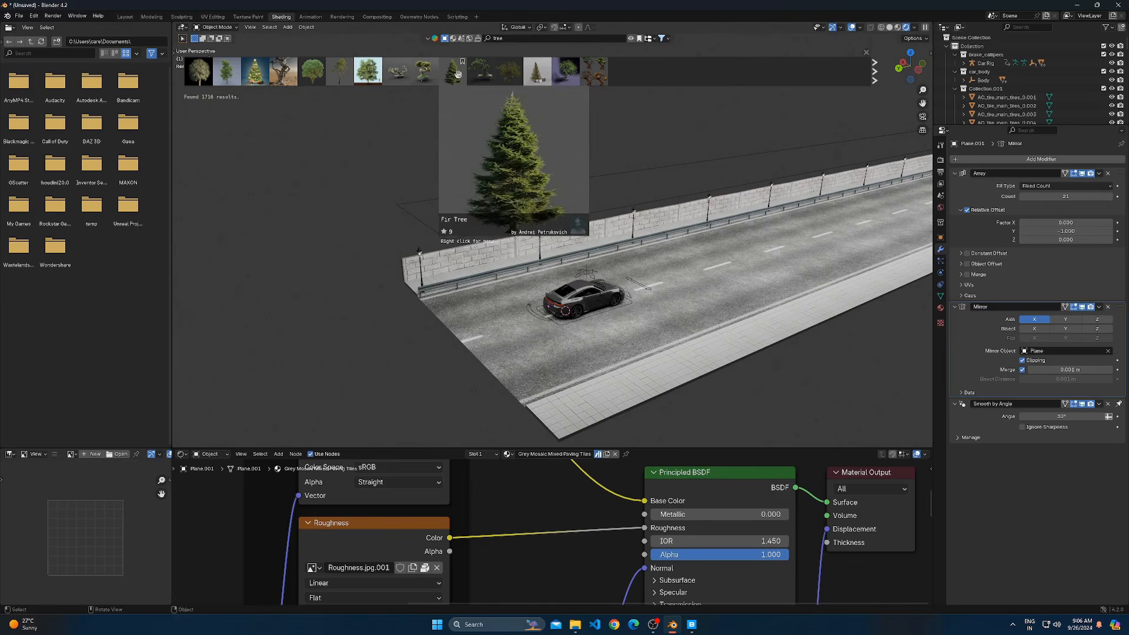
mouse_move(316, 76)
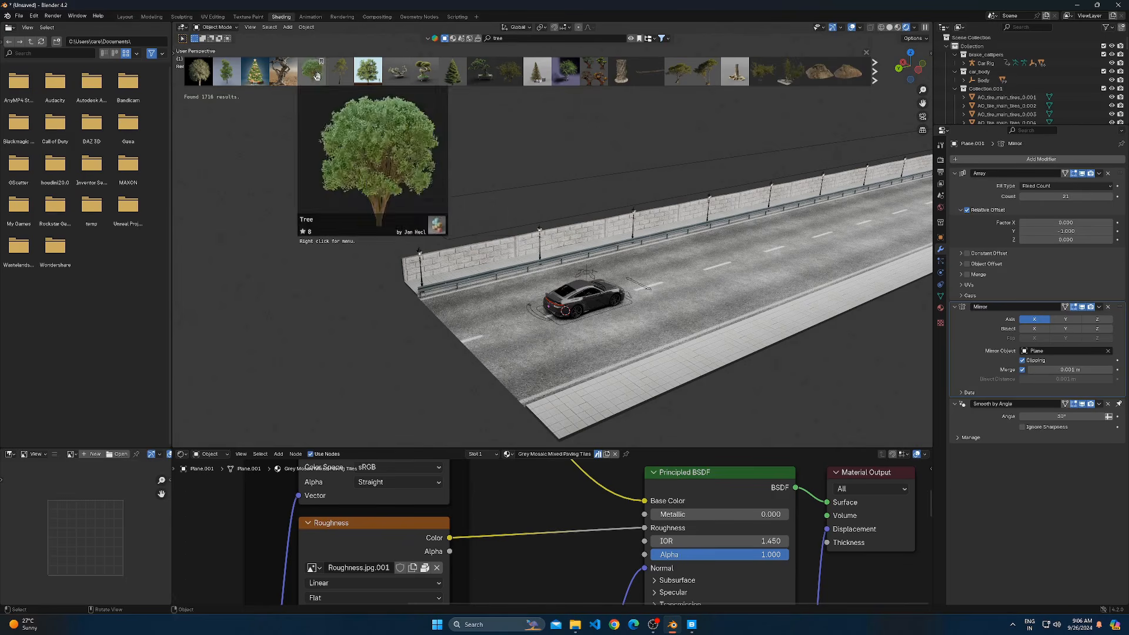
mouse_move(236, 76)
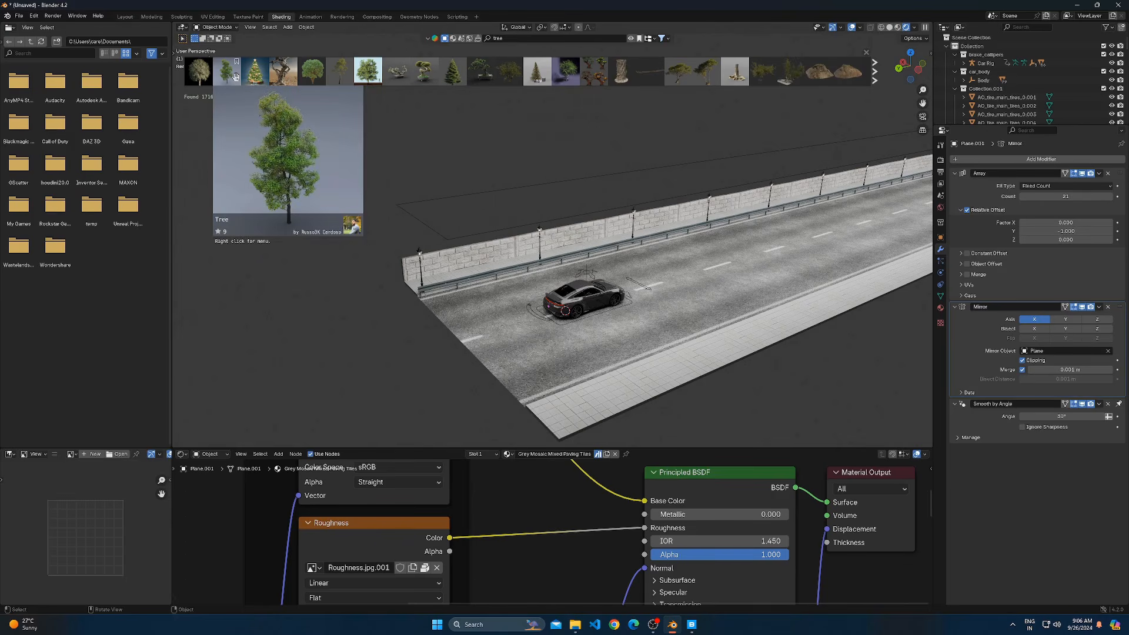
left_click_drag(367, 71, 616, 333)
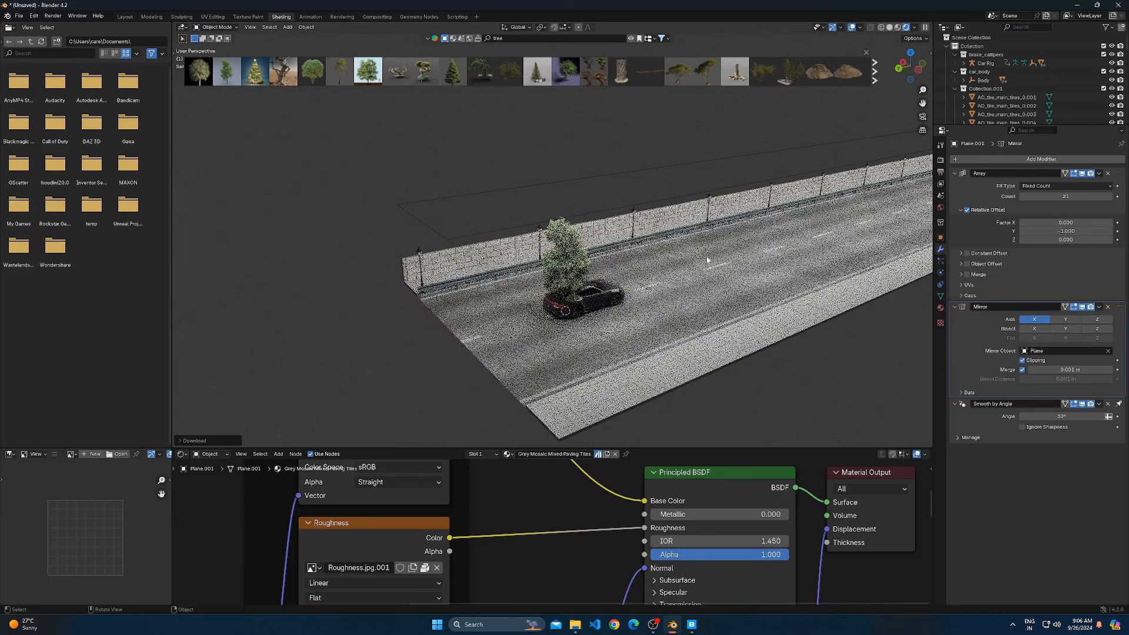
left_click(611, 322)
middle_click_drag(611, 323, 664, 342)
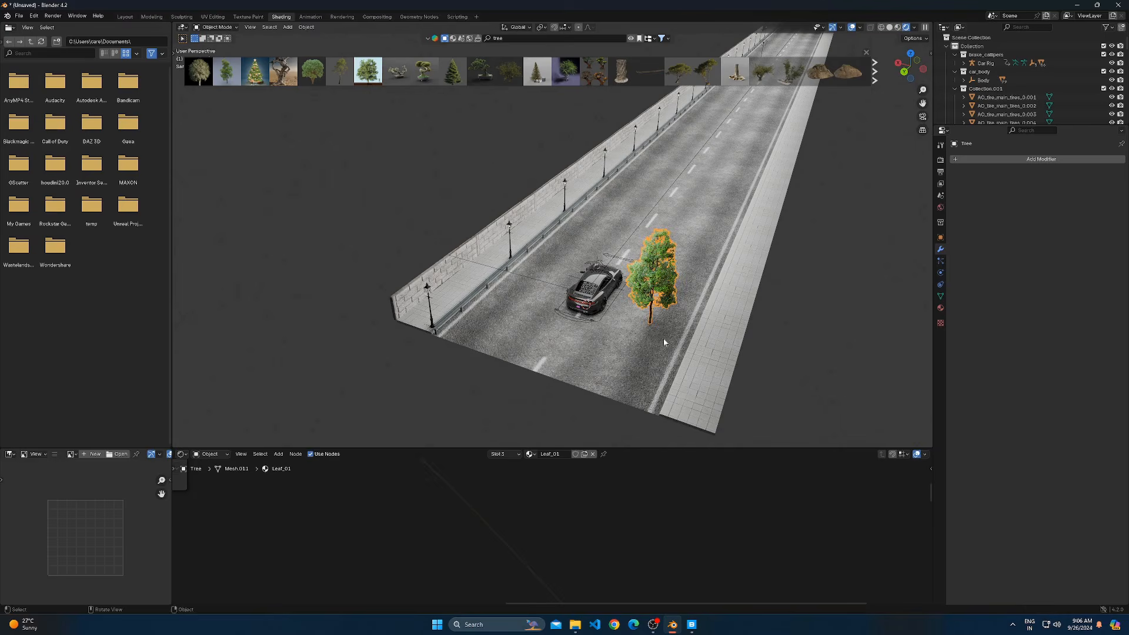
Switch to the Layout workspace in solid shading and move the tree behind the wall at the road's near end
left_click(127, 17)
left_click(889, 28)
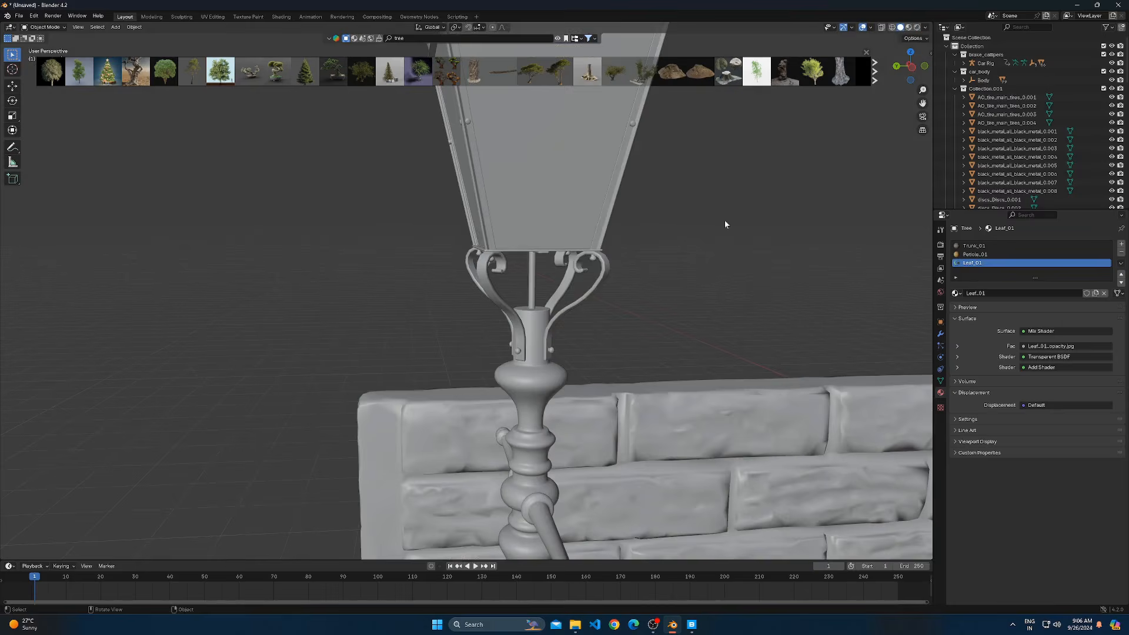
scroll(638, 301, "down", 11)
middle_click_drag(637, 300, 645, 345)
key("KP_7")
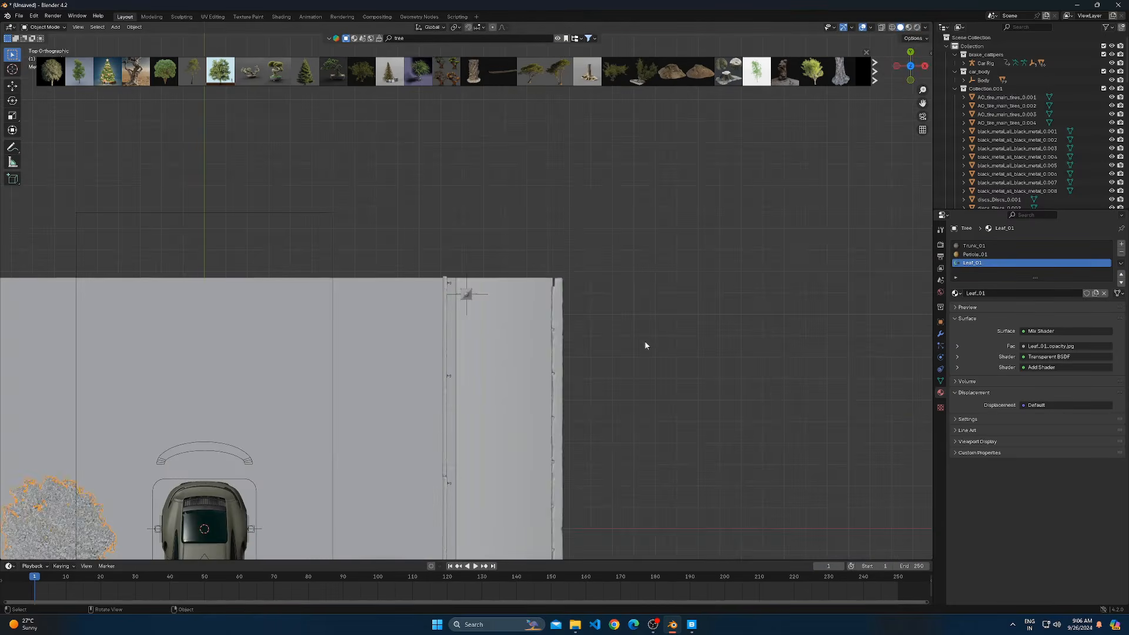
scroll(422, 439, "down", 5)
key("g")
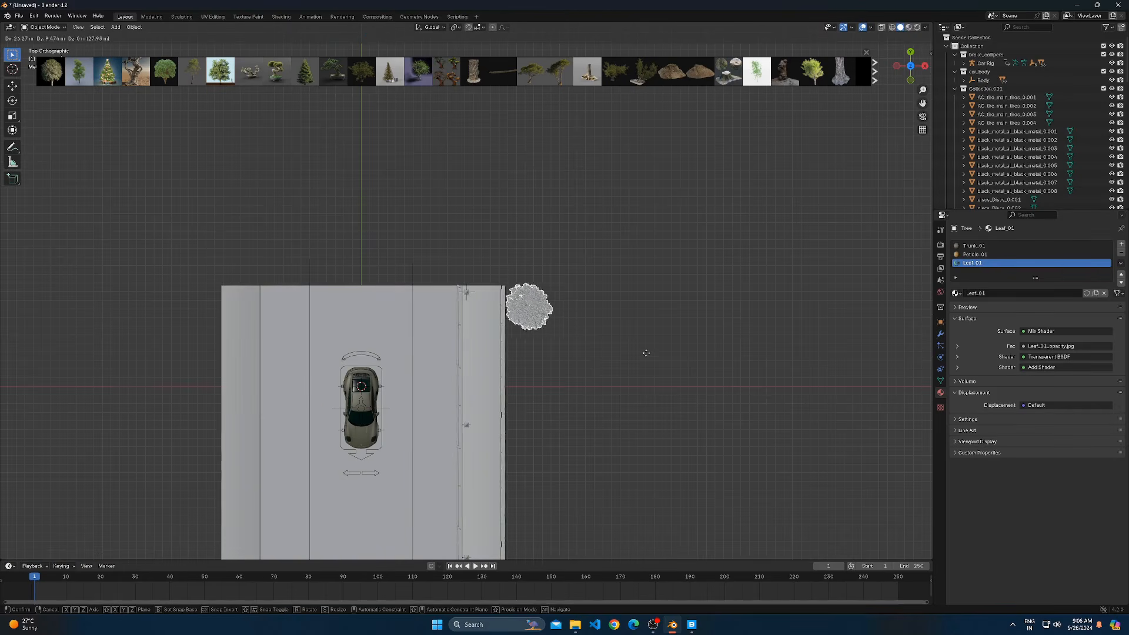
left_click(643, 361)
Make a linked duplicate of the tree about 5.3 m along Y and rotate it around the Z axis
scroll(572, 379, "up", 1)
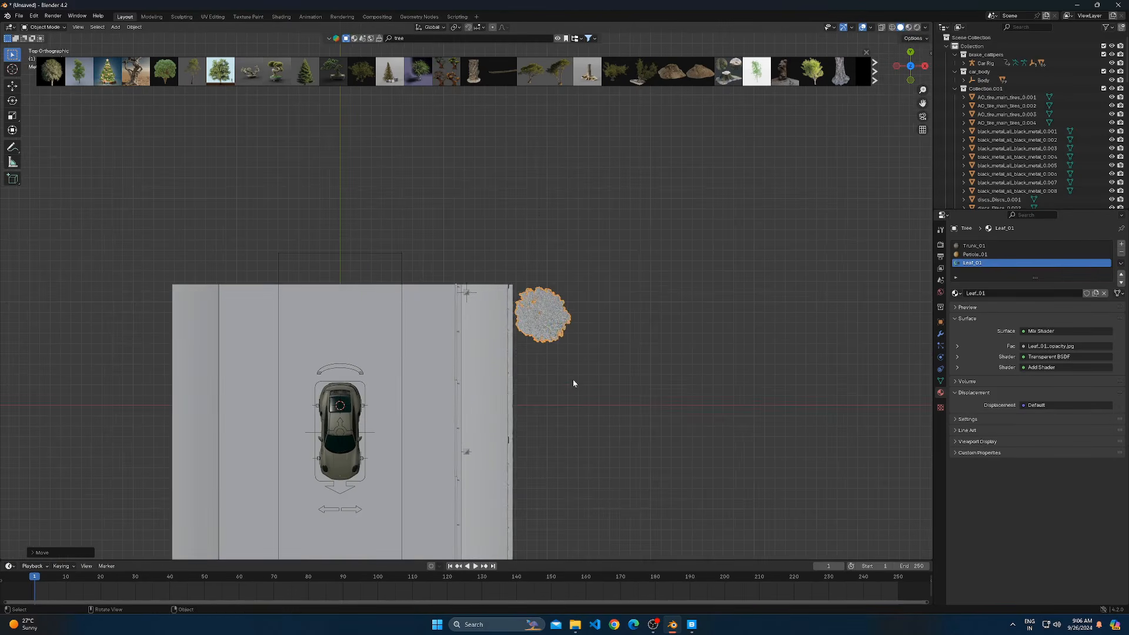
key("shift+d")
key("y")
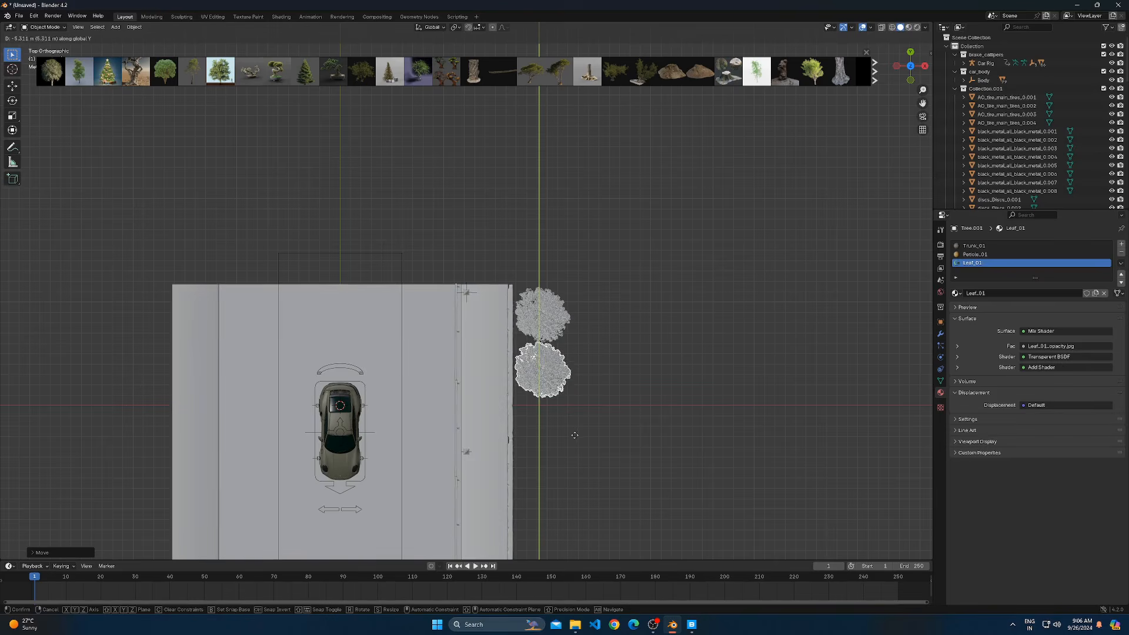
left_click(575, 437)
key("r")
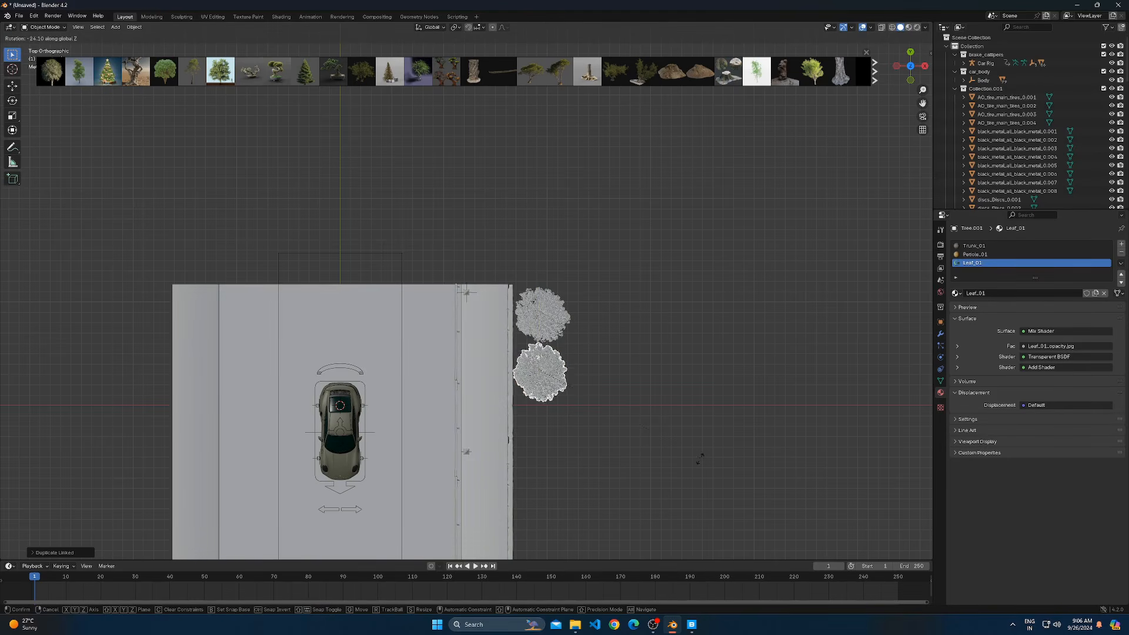
left_click(630, 554)
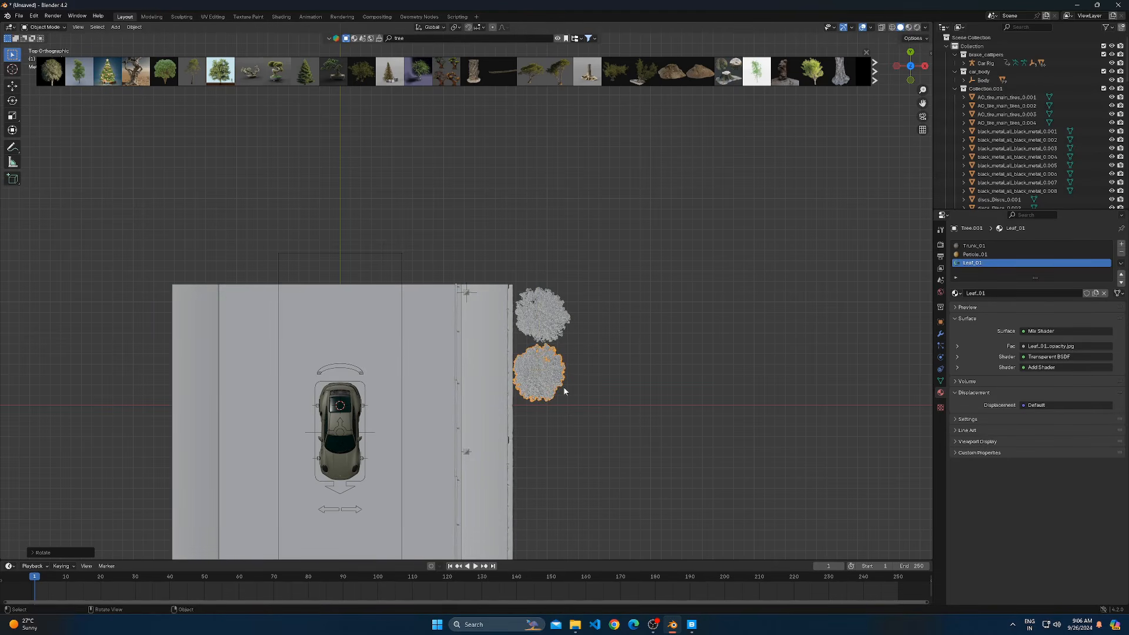
Add a third linked tree further along Y behind the wall and rotate it around Z to vary its shape
key("alt+d")
key("y")
left_click(565, 449)
key("r")
key("z")
left_click(604, 319)
middle_click_drag(605, 319, 692, 283)
left_click(691, 282)
key("r")
key("z")
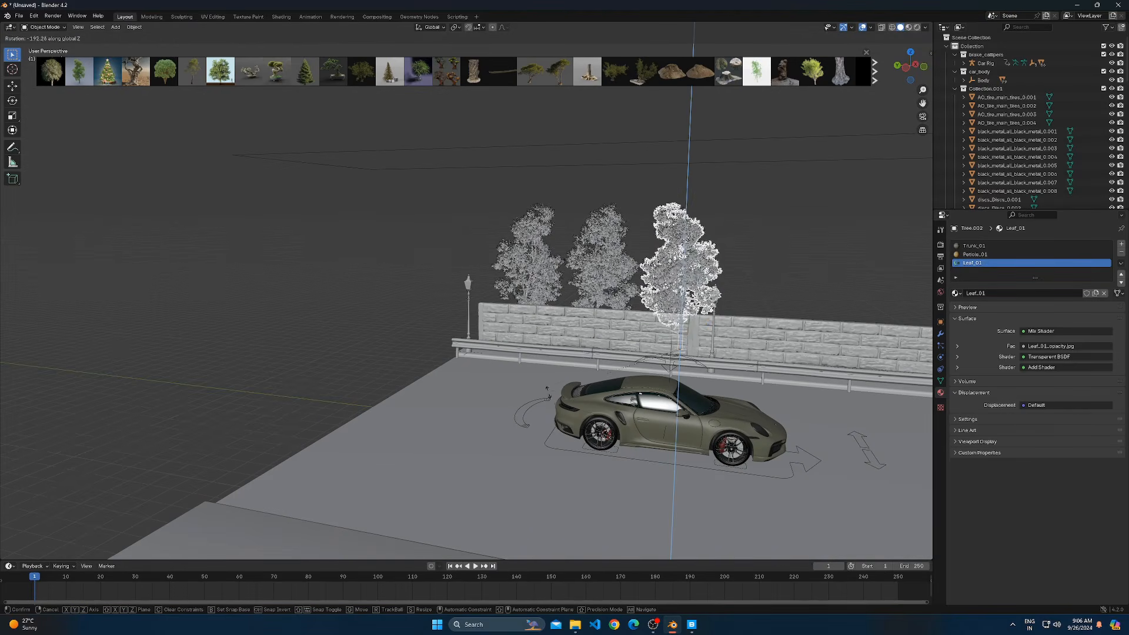
left_click(384, 260)
left_click(384, 260)
Select all three trees, duplicate them along Y behind the wall and rotate the copies 180 degrees around Z
middle_click_drag(748, 284, 489, 276, "shift")
left_click(489, 276)
left_click(434, 258, "shift")
left_click(371, 263, "shift")
middle_click_drag(538, 318, 588, 322)
key("shift+d")
key("y")
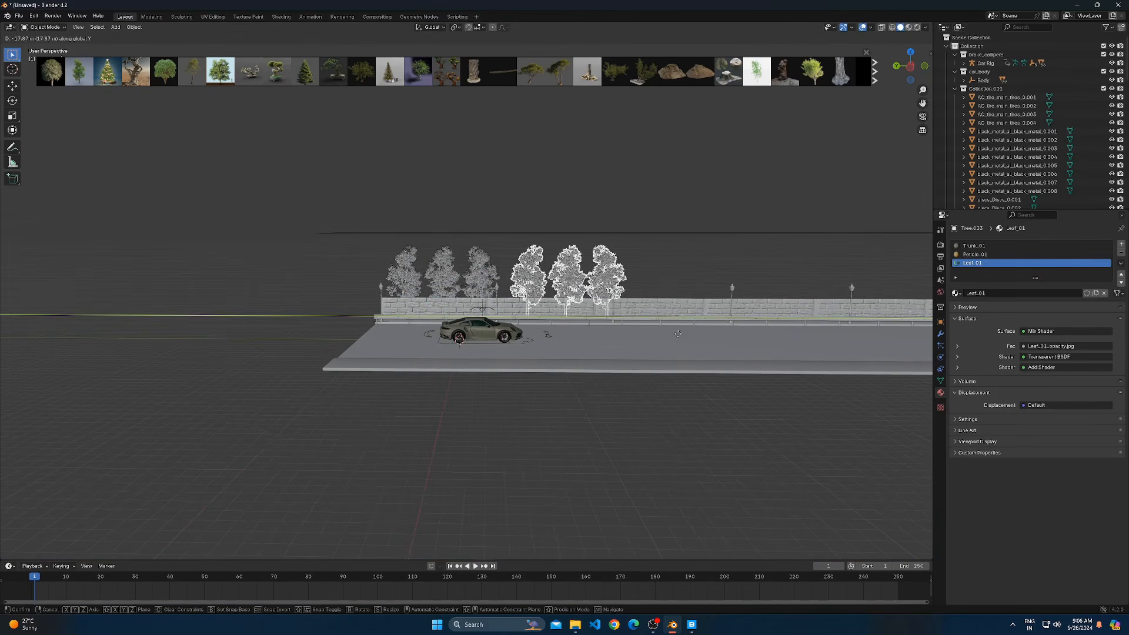
left_click(688, 331)
type("rz180")
key("Return")
Make a linked duplicate of the second tree group and place it further along Y as a third group
middle_click_drag(620, 343, 484, 359, "shift")
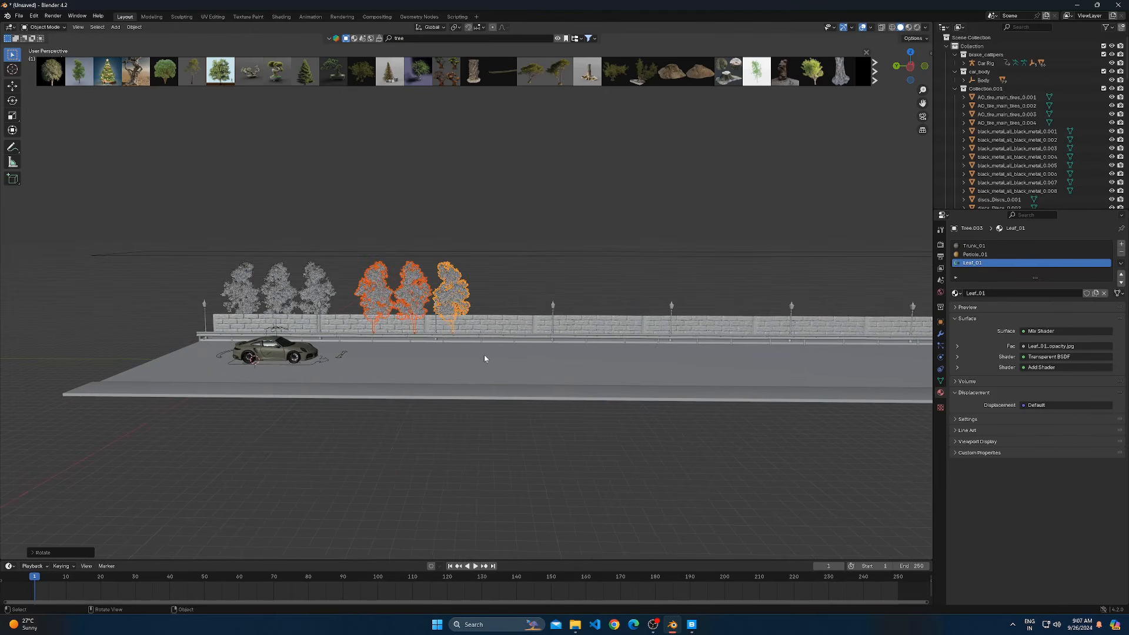
key("alt+d")
key("y")
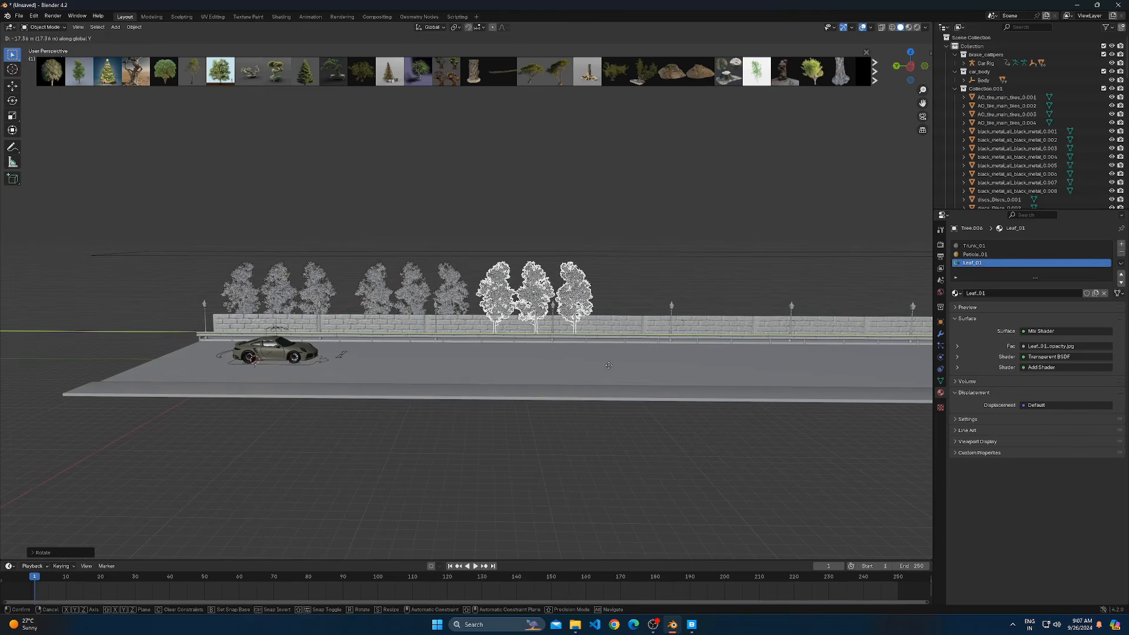
left_click(616, 365)
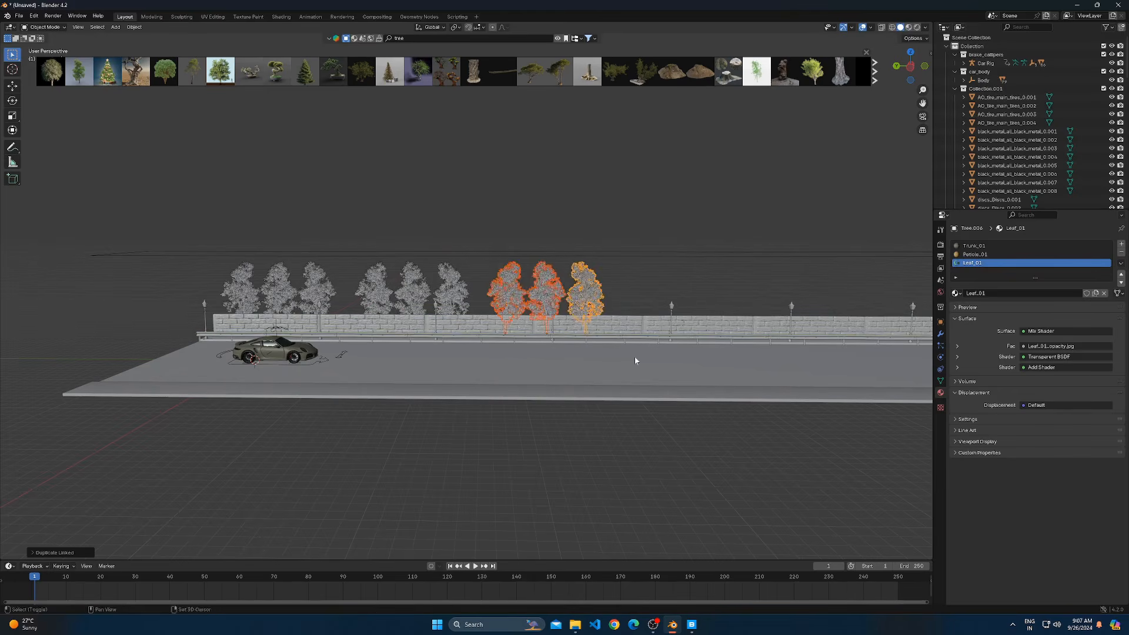
Rotate trees of the third group individually around Z, including the middle and last ones, to vary their shapes
scroll(635, 359, "up", 3)
left_click(499, 289)
key("r")
key("z")
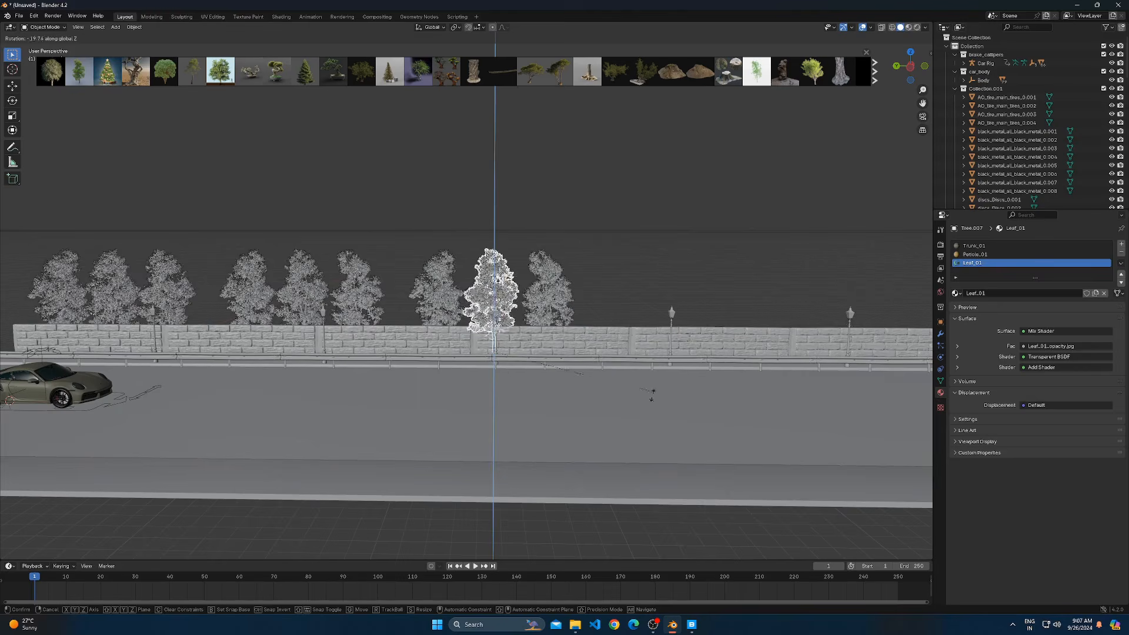
left_click(568, 487)
key("r")
key("z")
left_click(590, 174)
left_click(547, 288)
key("r")
key("z")
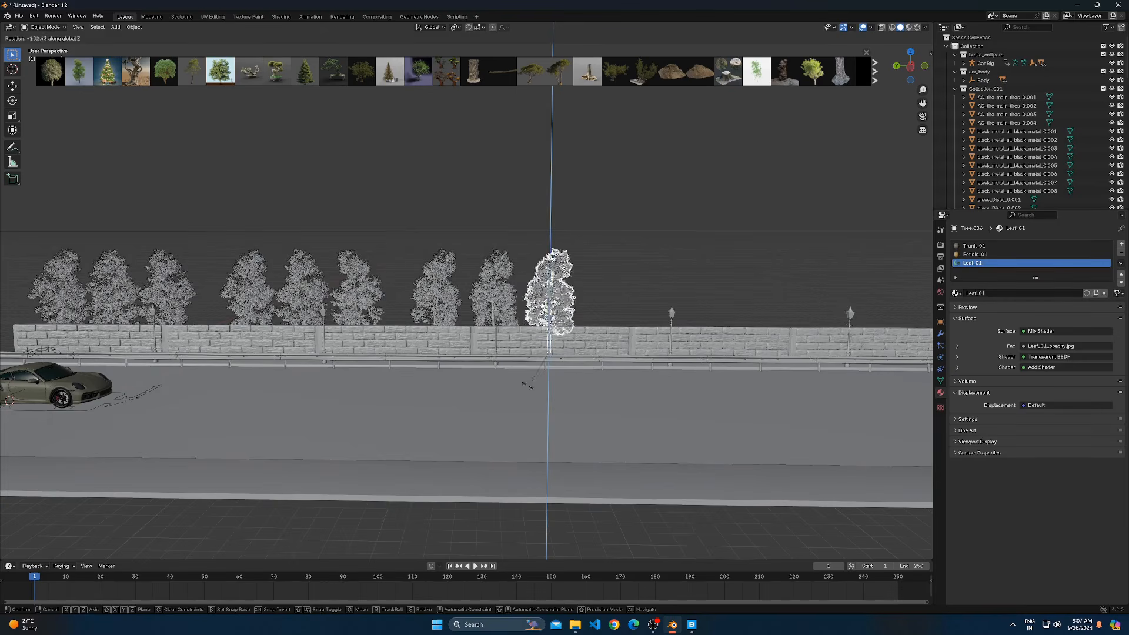
left_click(391, 232)
Select the third group's three trees and make linked duplicates about 19 m further along Y
left_click(650, 274)
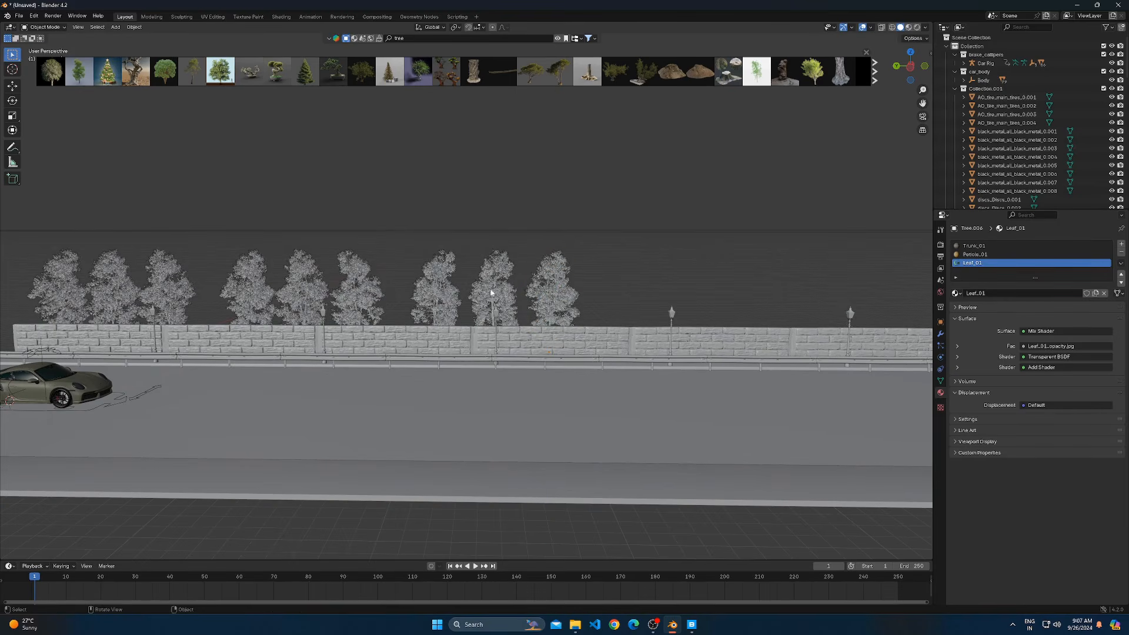
left_click(564, 294, "shift")
left_click(438, 288, "shift")
scroll(438, 291, "down", 5)
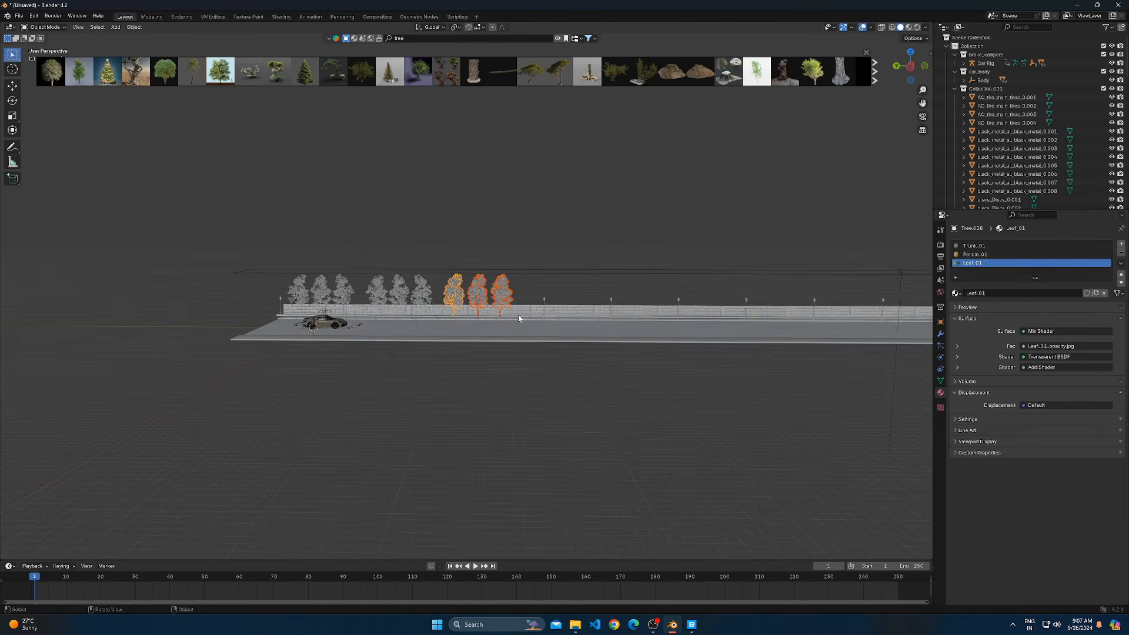
middle_click_drag(550, 306, 461, 306, "shift")
key("g")
key("x")
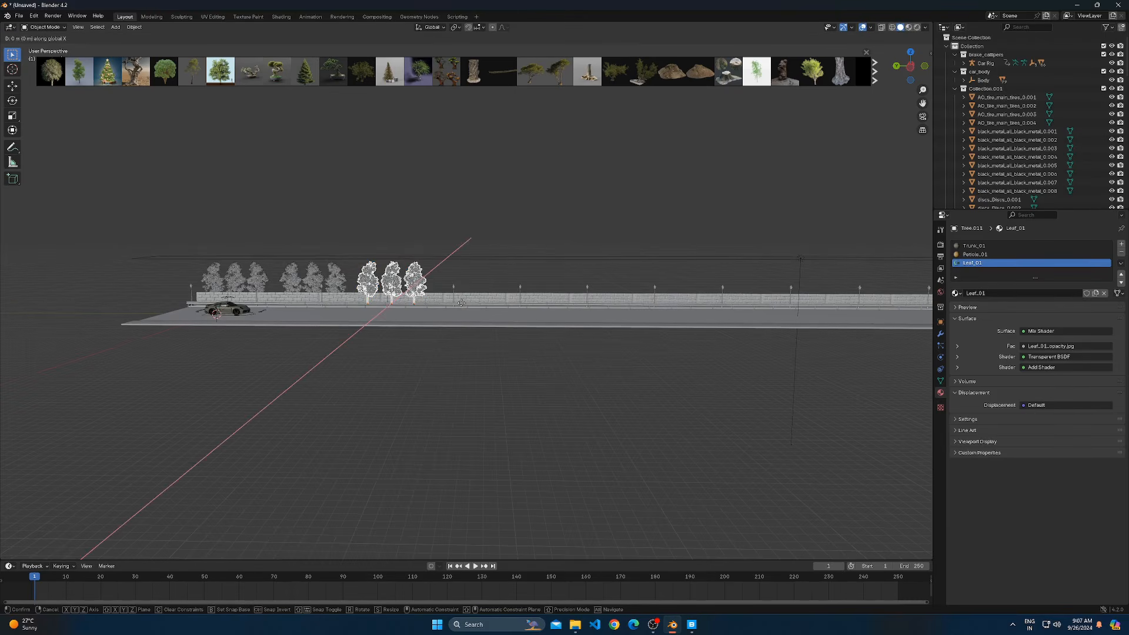
key("y")
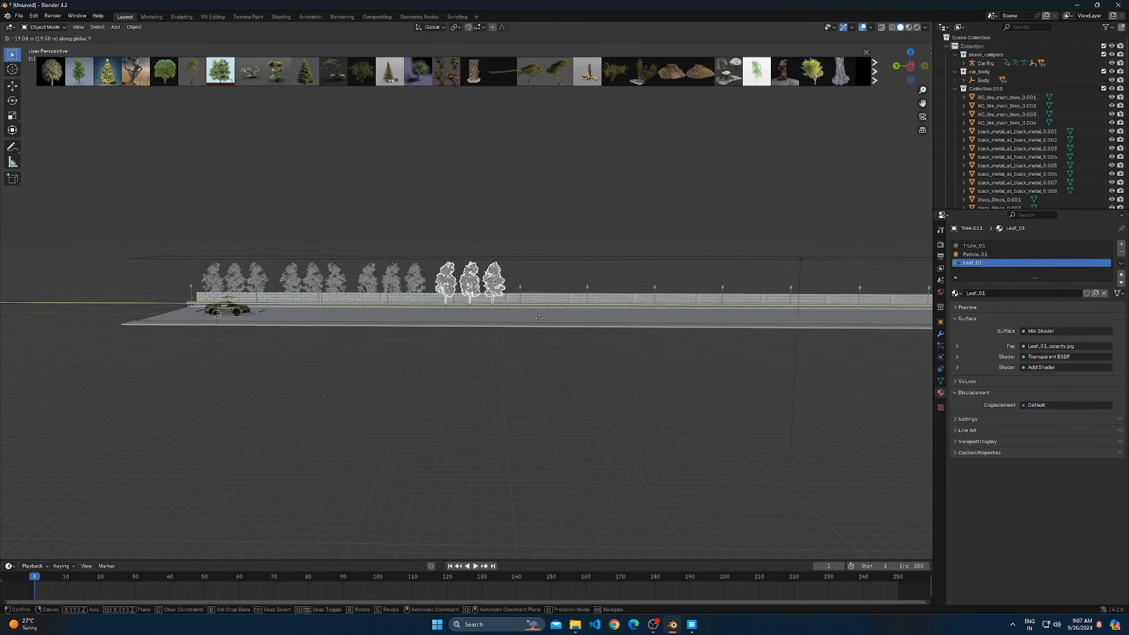
left_click(540, 318)
Make a linked duplicate of the fourth tree group along Y to extend the row as a fifth group
scroll(542, 324, "down", 3)
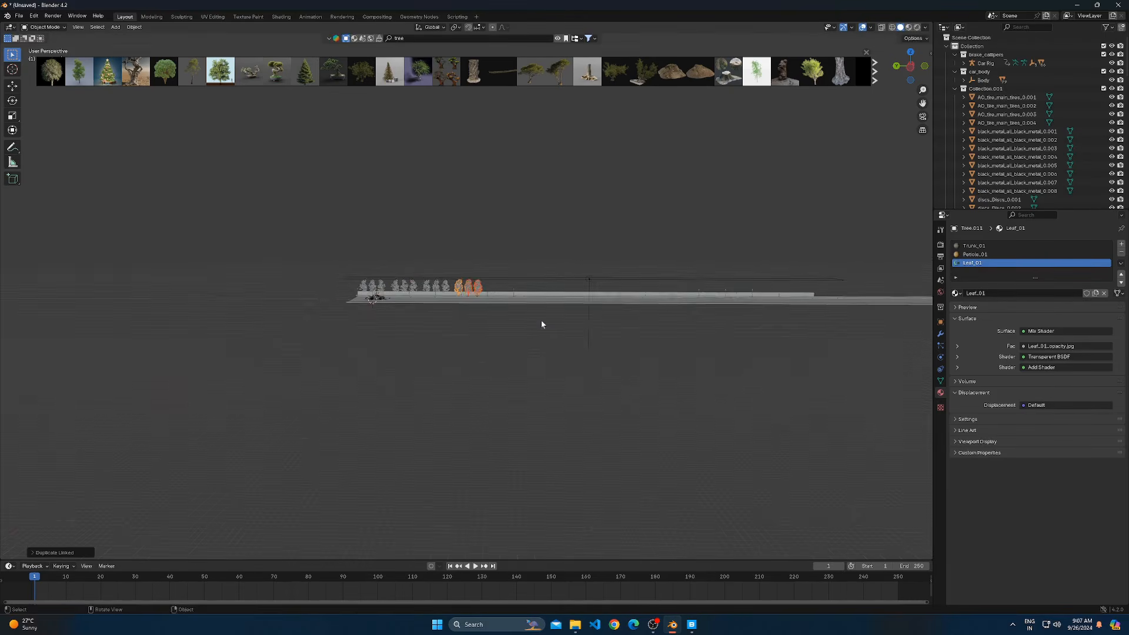
key("alt+d")
key("x")
key("y")
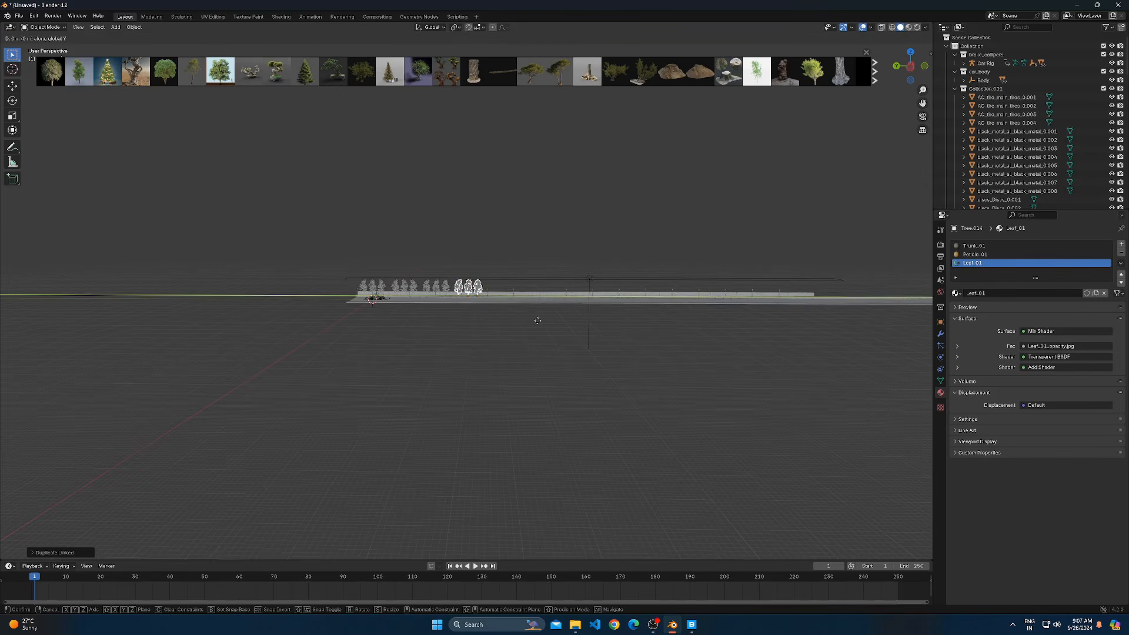
left_click(569, 325)
scroll(569, 325, "up", 5)
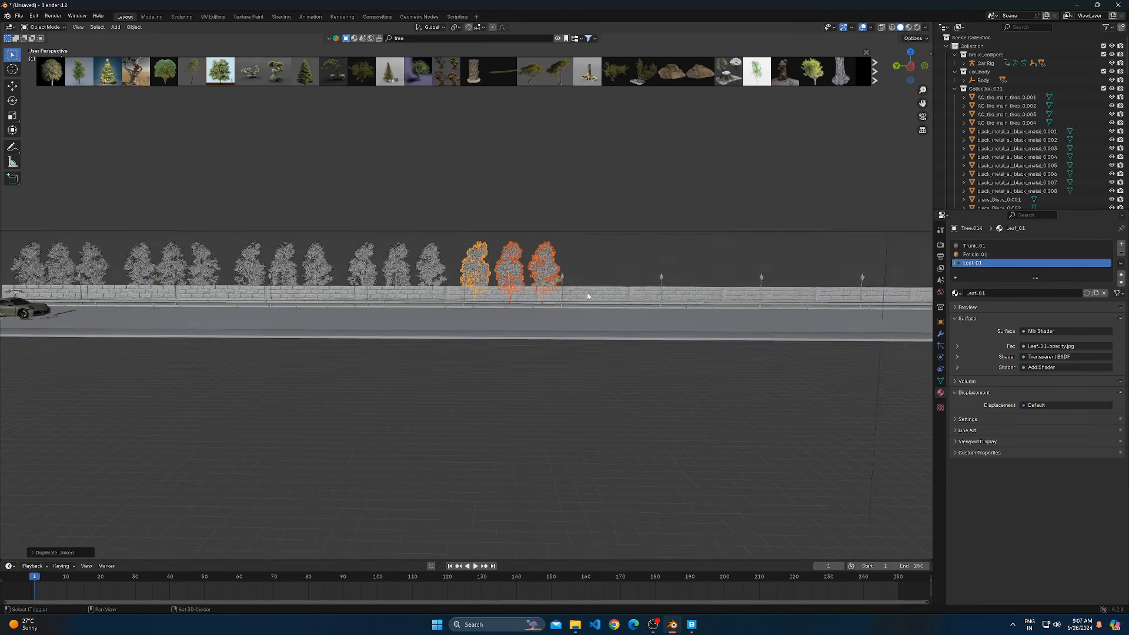
Make linked duplicates of the fifth tree group along Y as sixth and seventh groups, the latter about 19 m further
scroll(568, 323, "down", 4)
key("alt+d")
key("y")
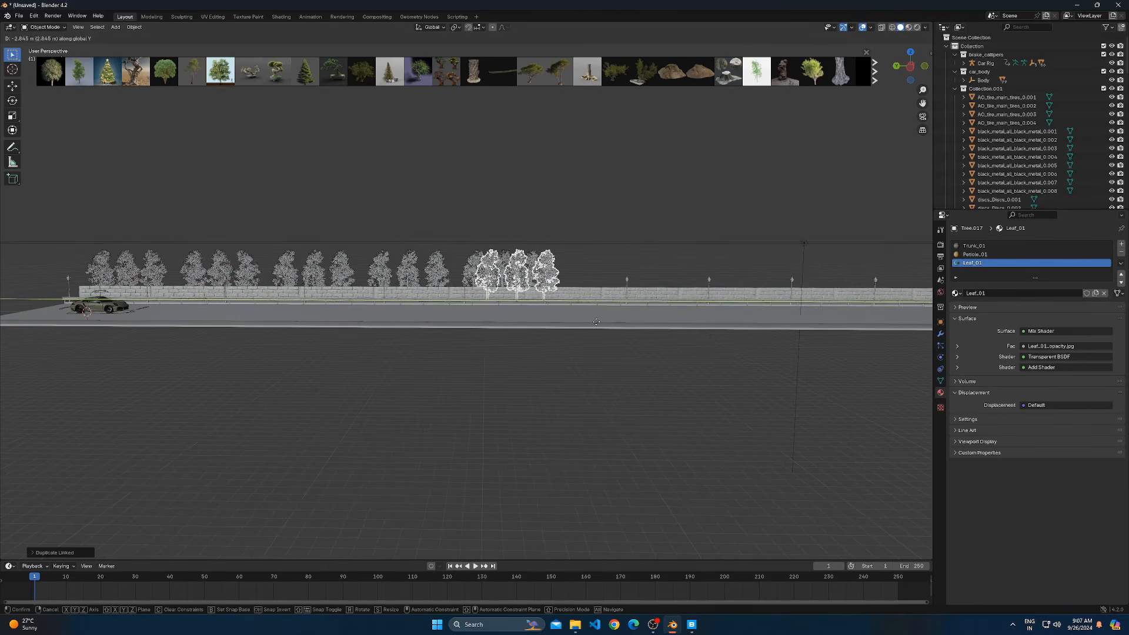
left_click(662, 327)
middle_click_drag(662, 327, 484, 330, "shift")
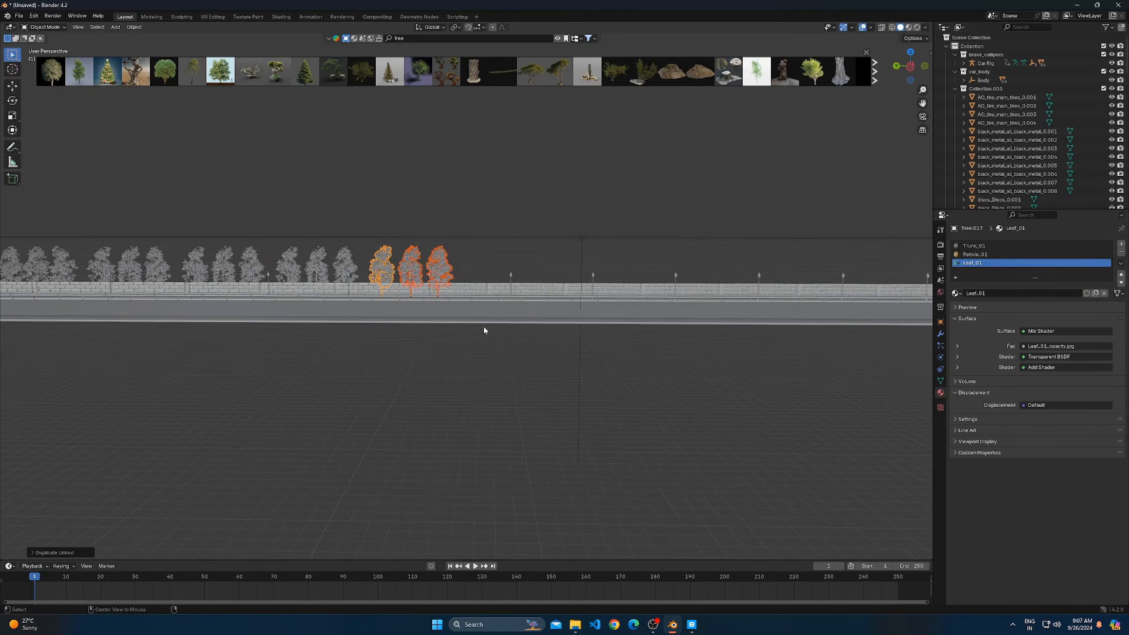
key("alt+d")
key("y")
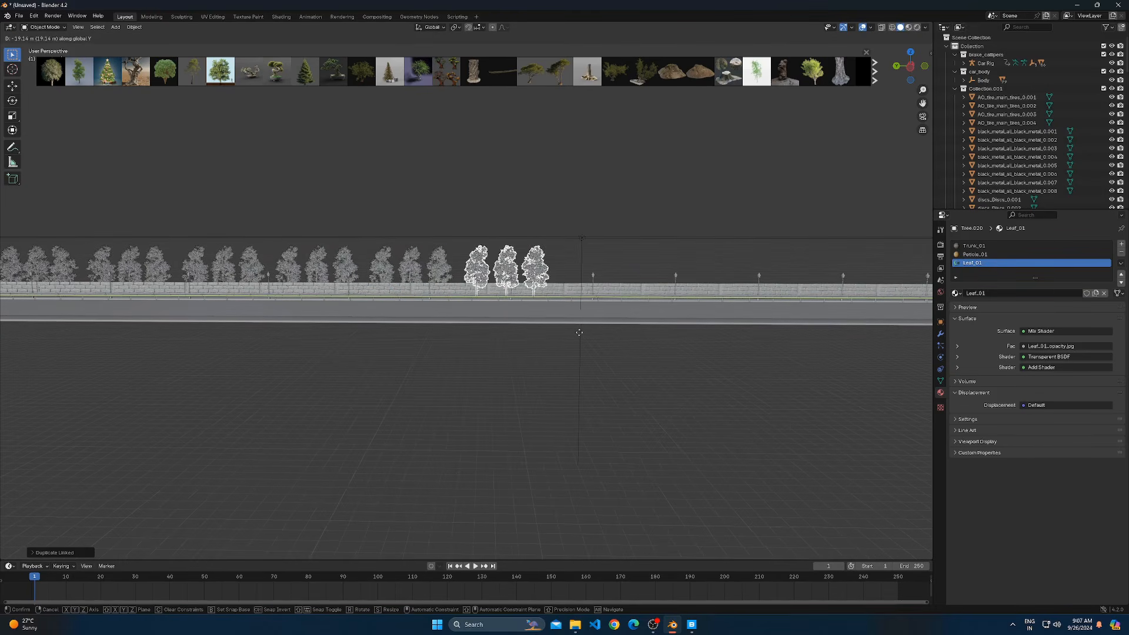
left_click(577, 332)
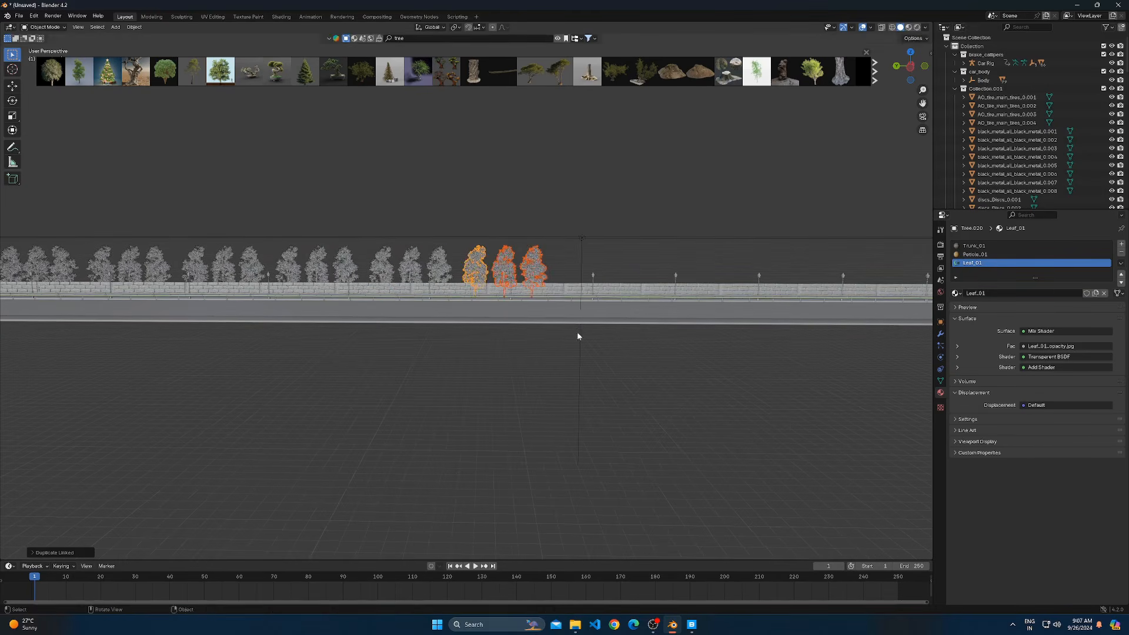
Extend the tree row along Y with two more linked duplicates of the three-tree group, as eighth and ninth groups
middle_click_drag(578, 334, 461, 352, "shift")
key("alt+d")
key("y")
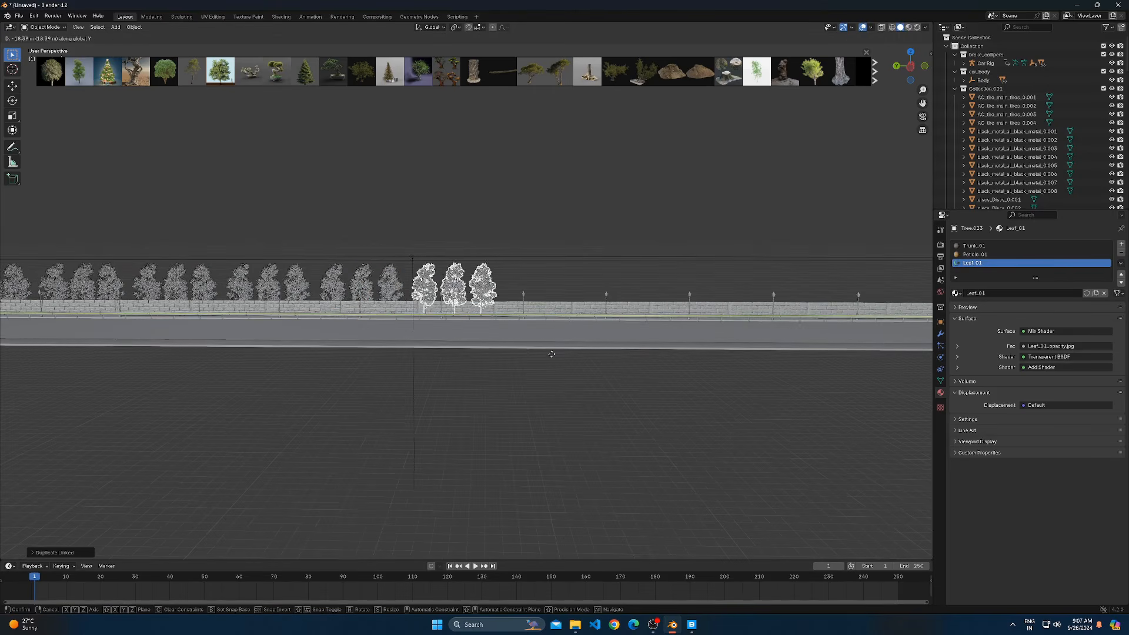
left_click(555, 353)
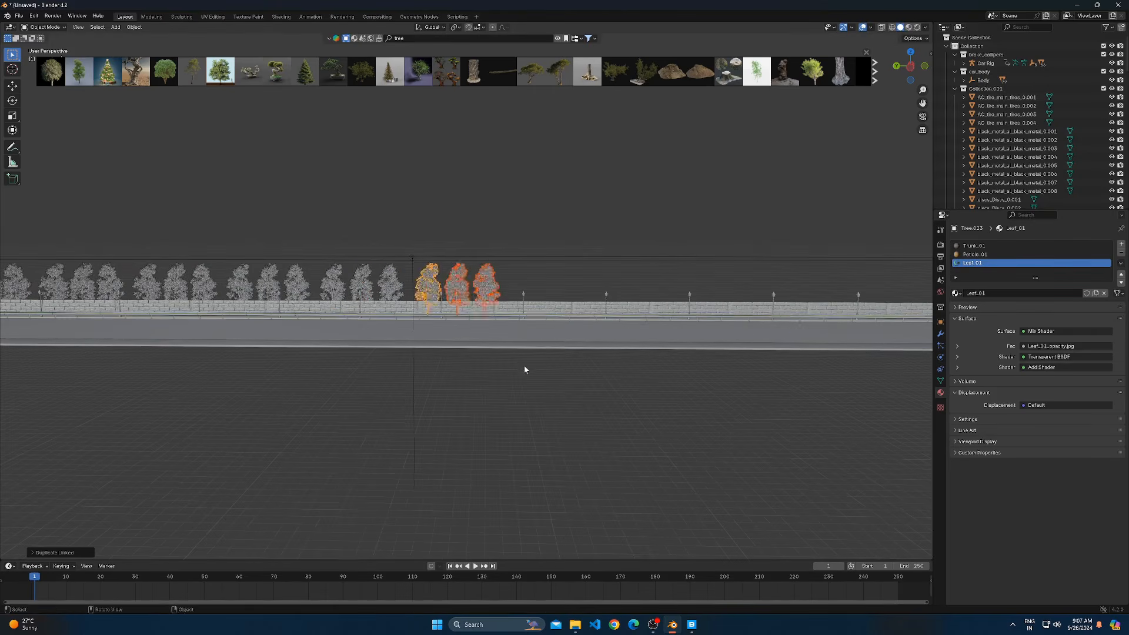
scroll(505, 368, "down", 3)
scroll(494, 367, "up", 3)
middle_click_drag(530, 348, 435, 361, "shift")
key("alt+d")
key("y")
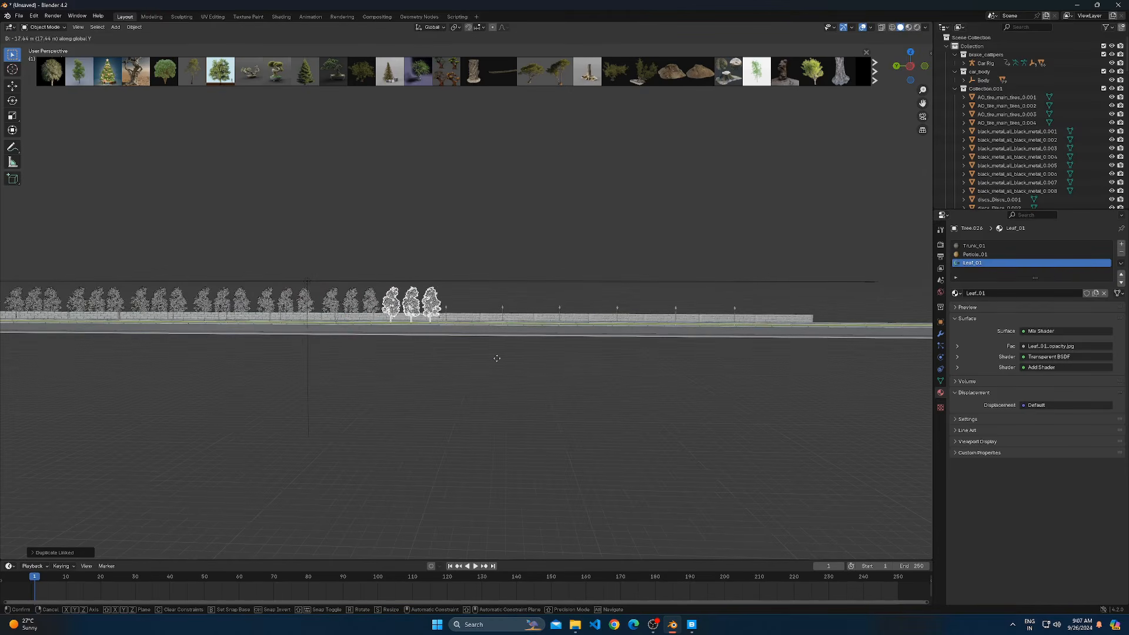
left_click(498, 358)
Make linked duplicates of the ninth tree group along Y to form evenly spaced tenth and eleventh groups behind the wall
scroll(470, 357, "up", 2)
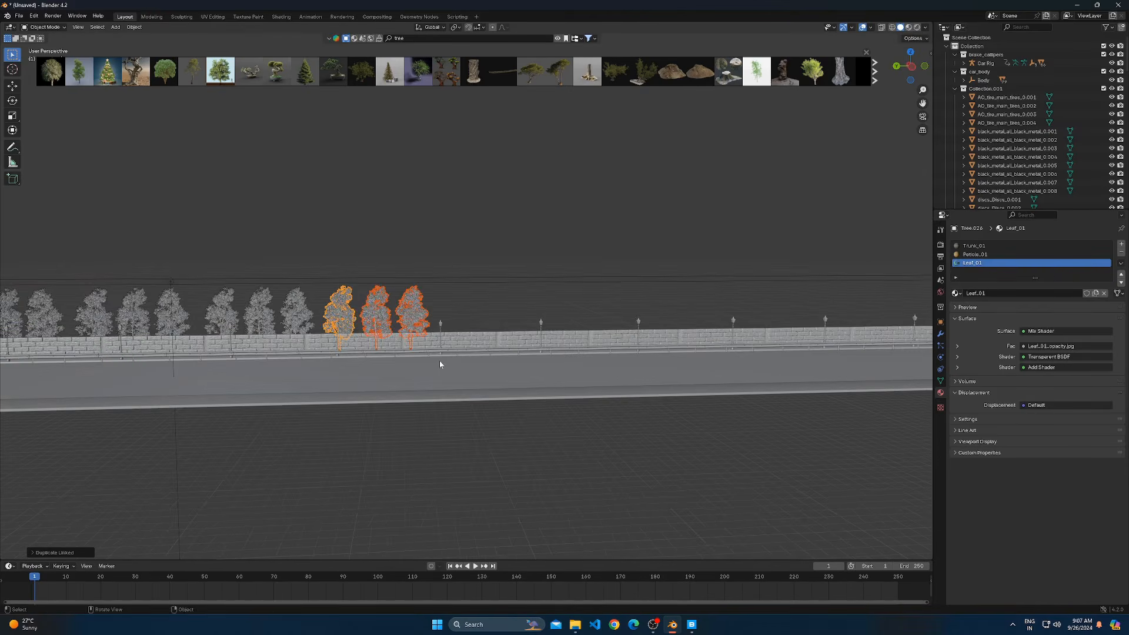
middle_click_drag(439, 361, 435, 358, "shift")
key("alt+d")
key("y")
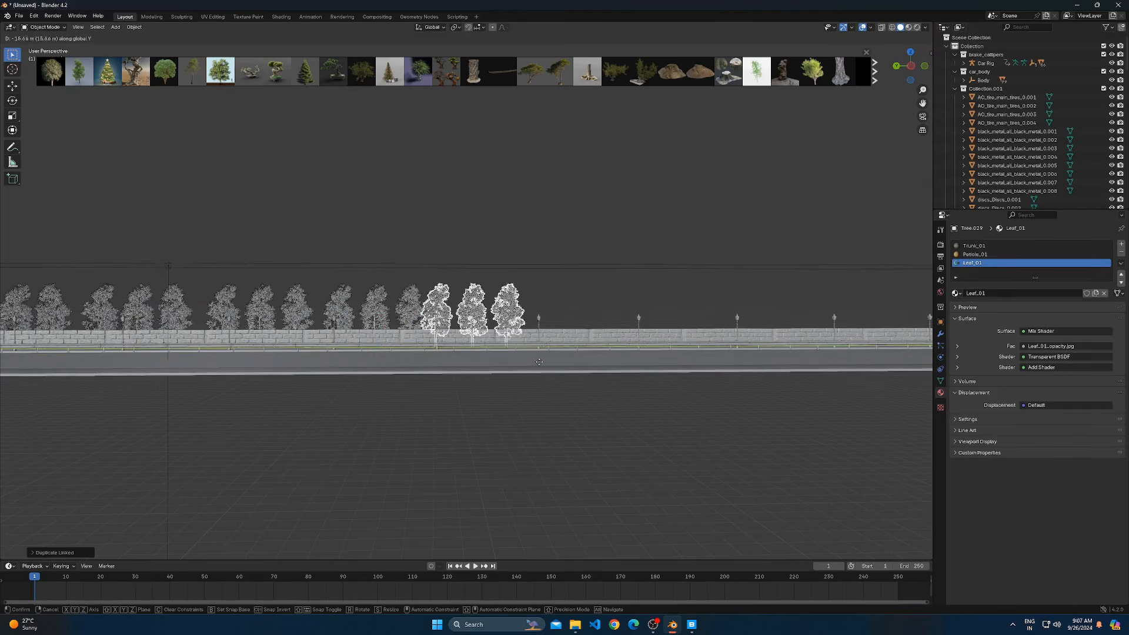
left_click(553, 361)
mouse_move(553, 362)
middle_mouse_down()
mouse_move(449, 372)
mouse_move(536, 361)
middle_mouse_up()
key("alt+d")
key("y")
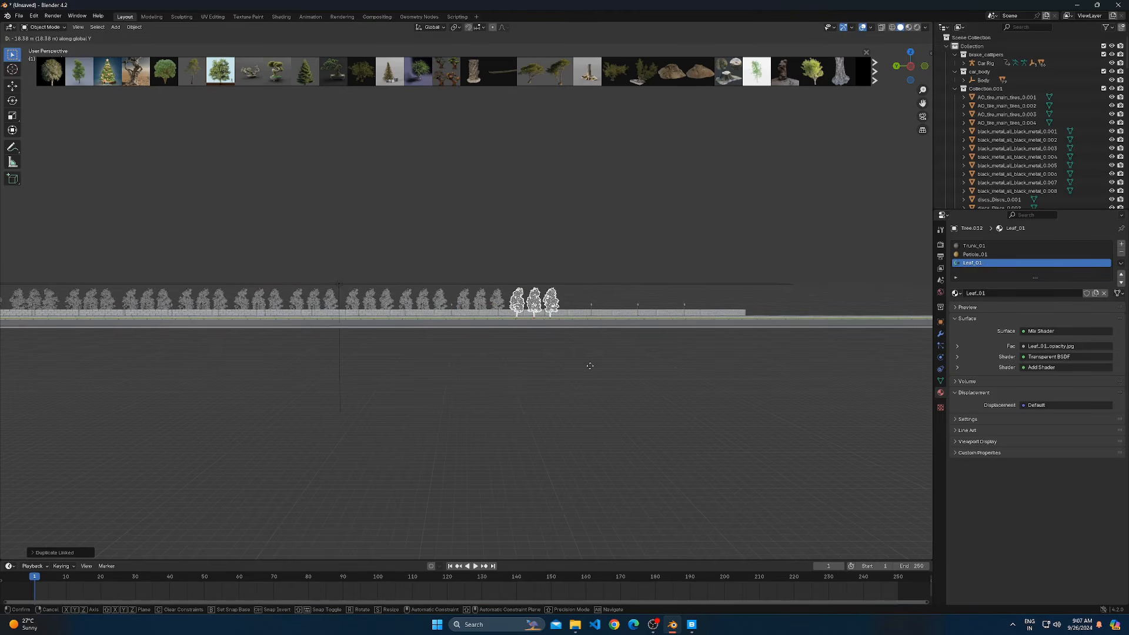
left_click(521, 365)
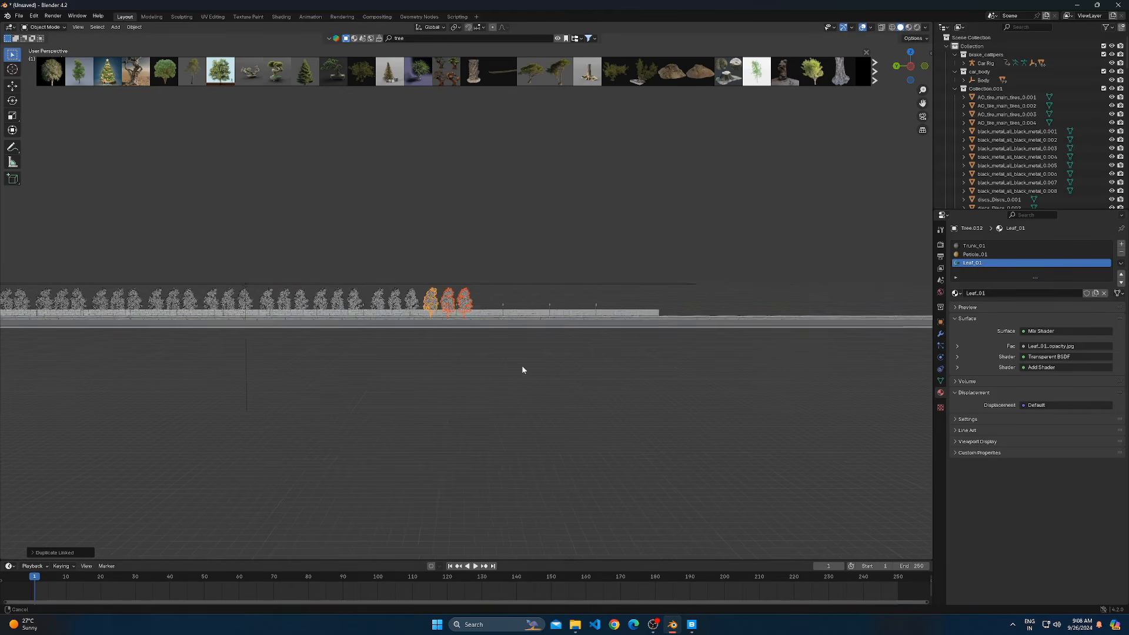
Continue the tree row along Y with linked duplicates as twelfth, thirteenth and fourteenth groups, up to the wall's end
middle_click_drag(521, 365, 492, 368)
key("alt+d")
key("y")
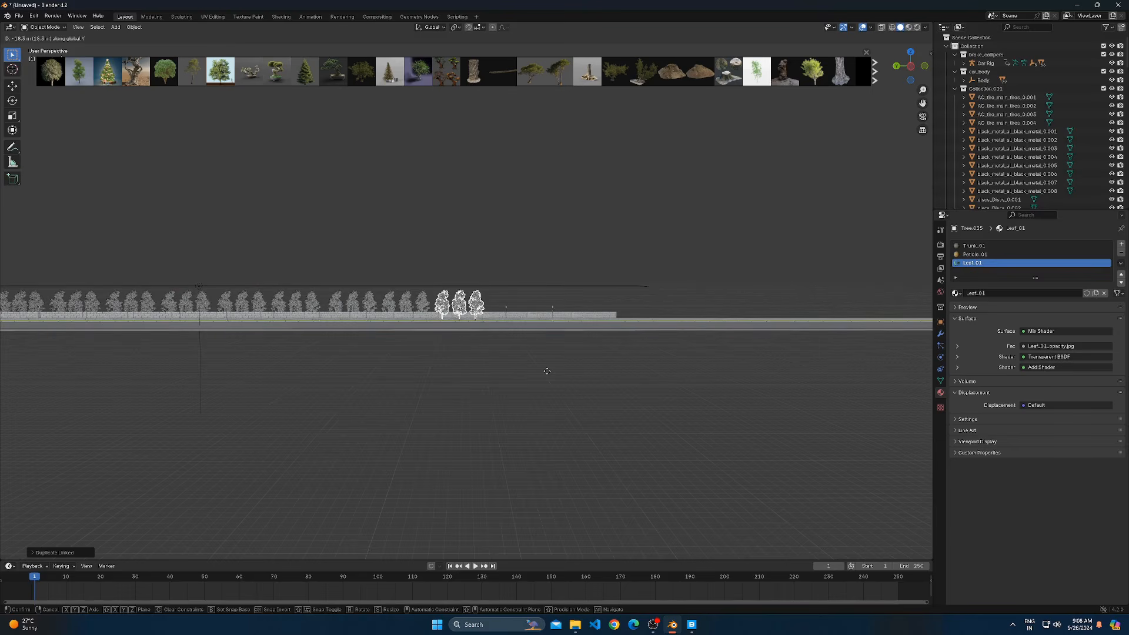
left_click(548, 371)
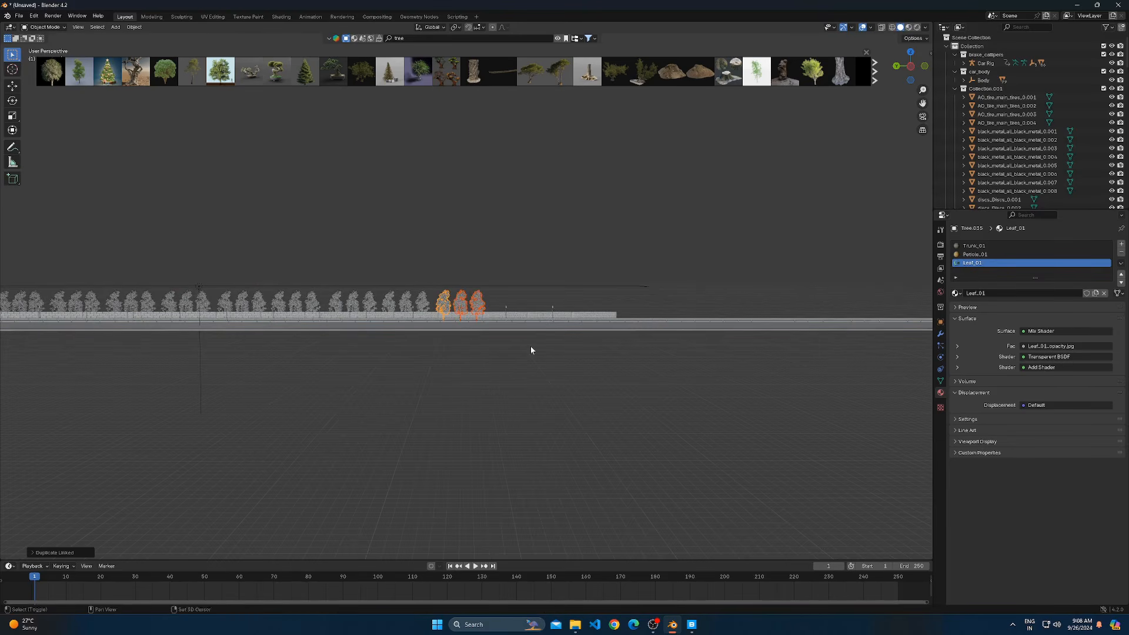
middle_click_drag(531, 345, 432, 351)
key("alt+d")
key("y")
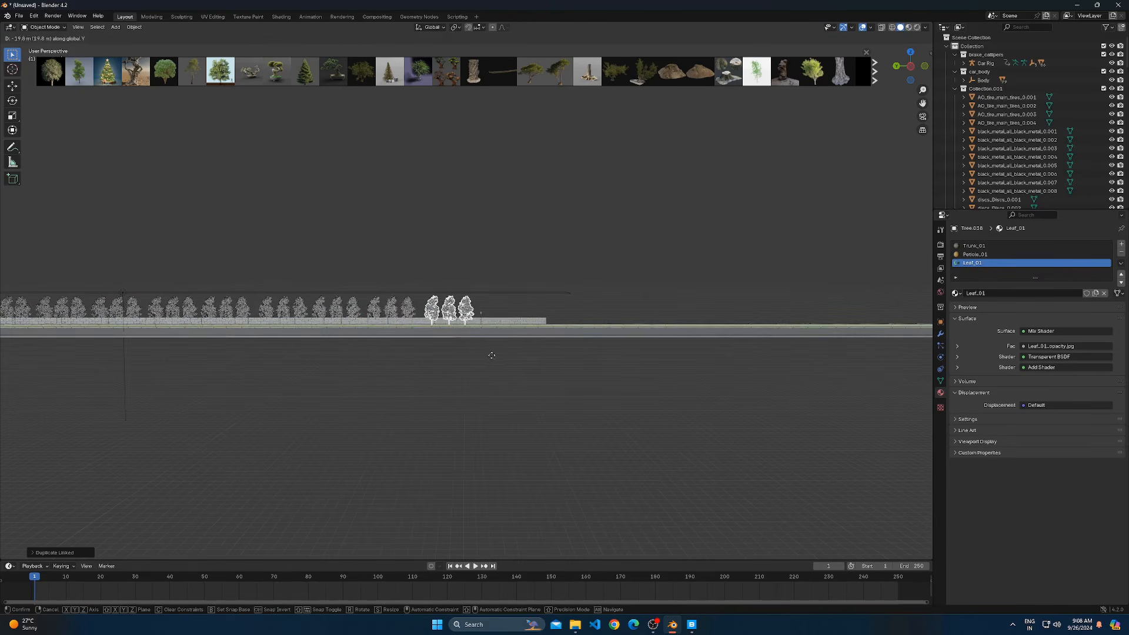
left_click(488, 354)
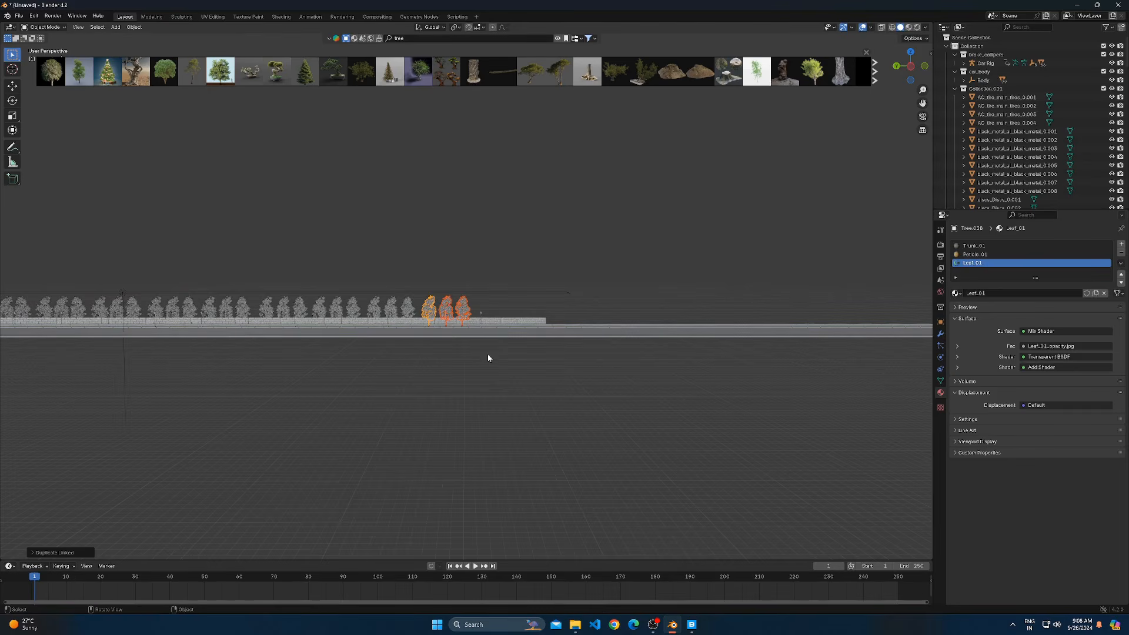
key("alt+d")
key("y")
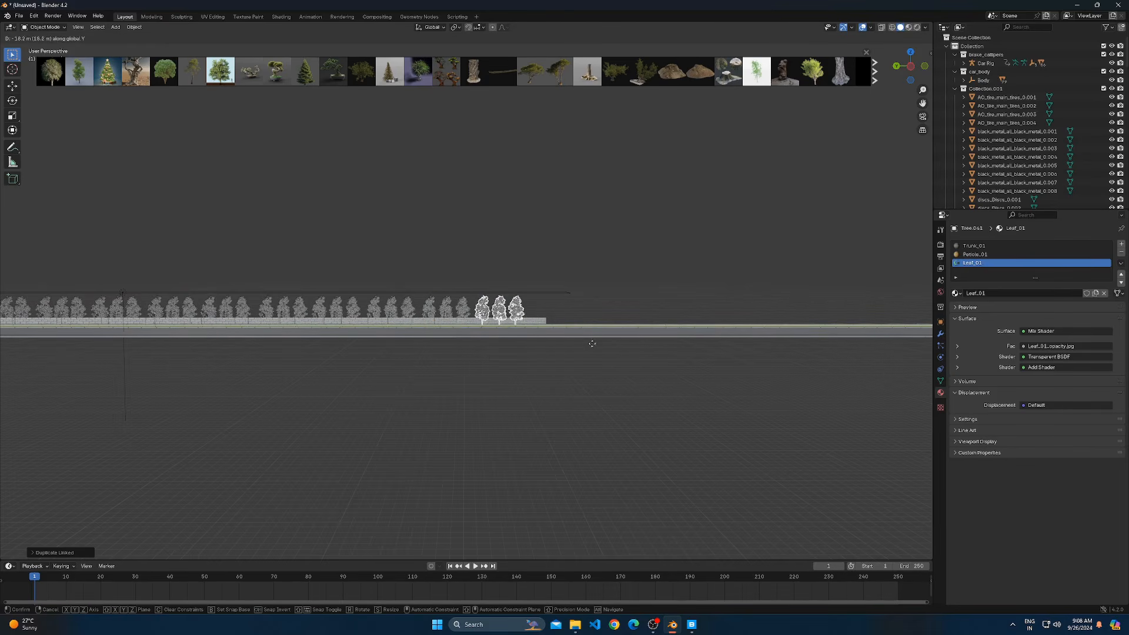
left_click(591, 345)
Locate the trees in the scene hierarchy, select the objects of the Tree collection, then collapse the collection and clear the selection
middle_click_drag(576, 323, 512, 373)
left_click(481, 327)
key("KP_Decimal")
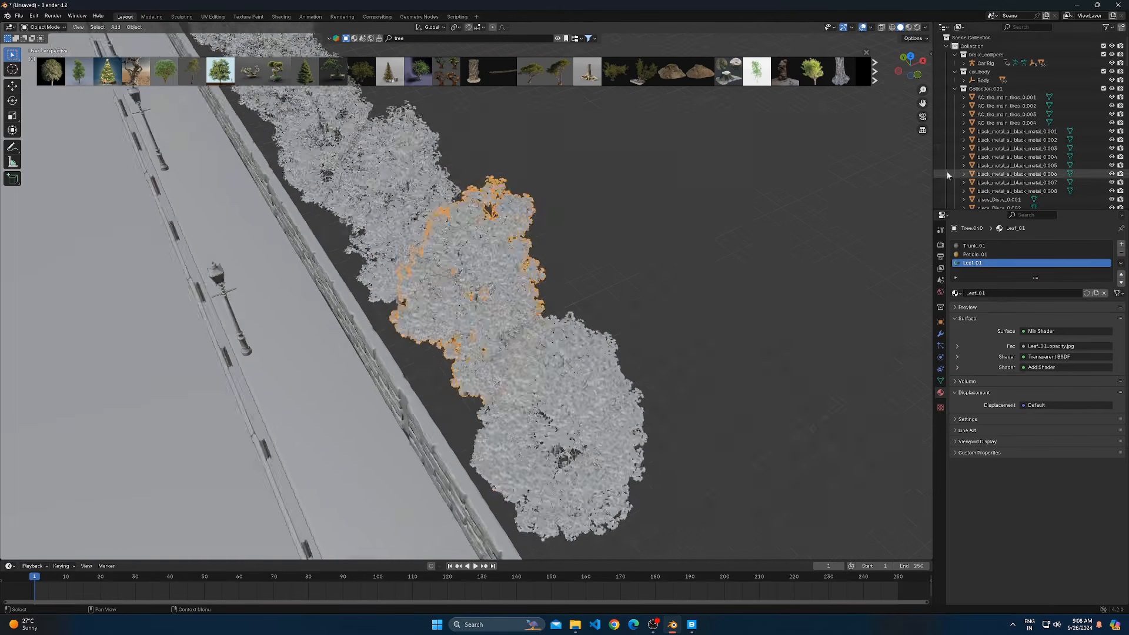
key("KP_Decimal")
left_click(993, 164)
scroll(1031, 140, "up", 10)
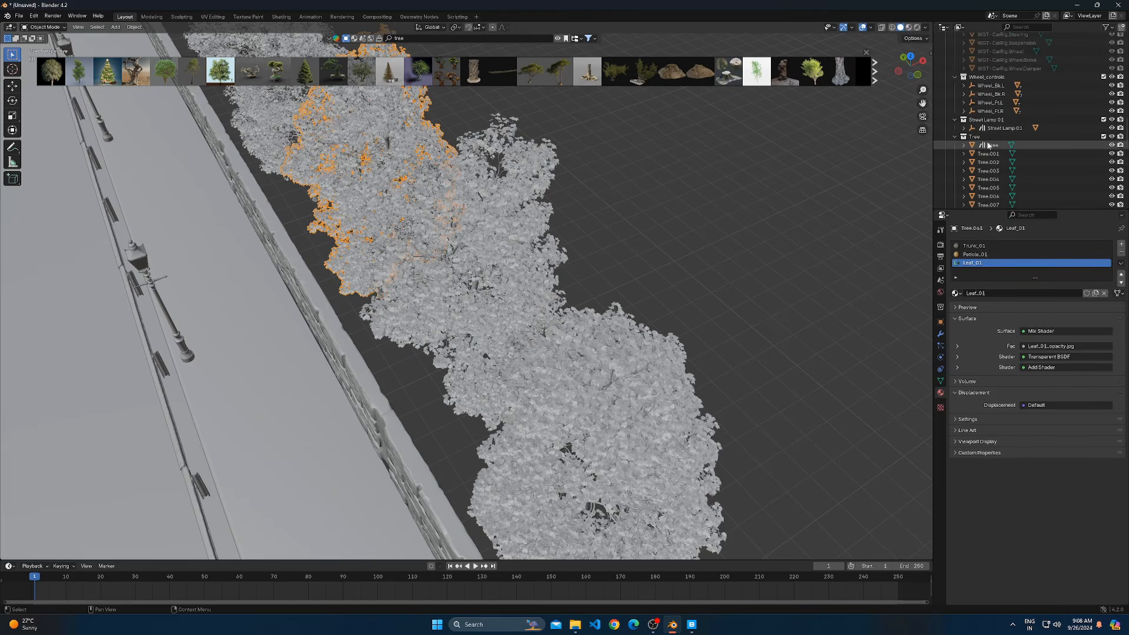
left_click(993, 145, "shift")
scroll(1021, 156, "down", 6)
scroll(1021, 154, "up", 6)
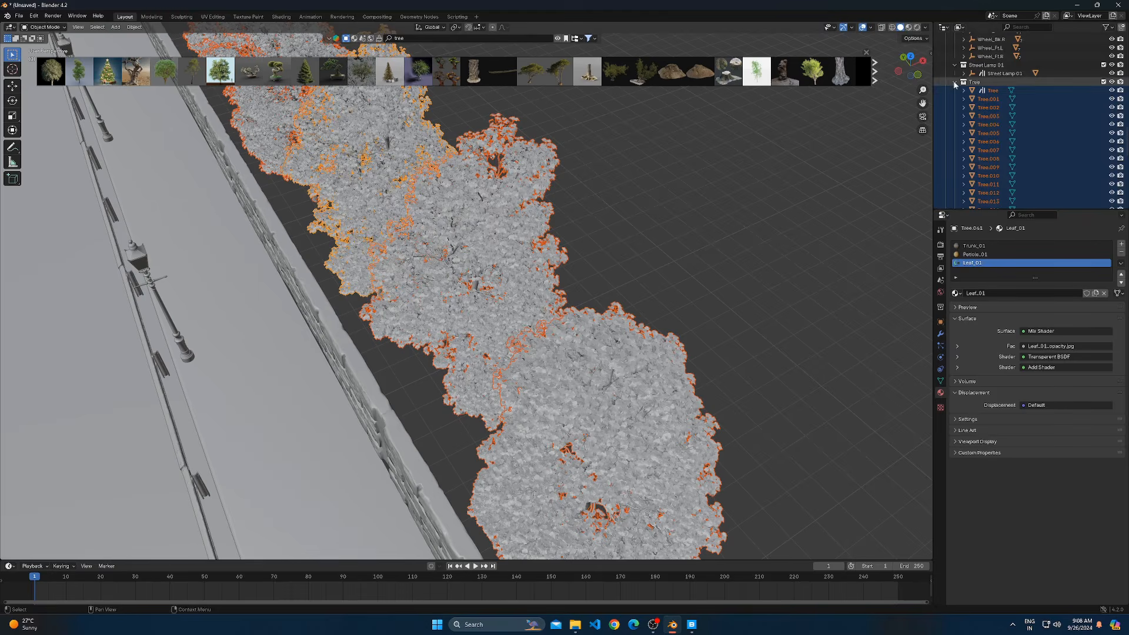
left_click(955, 82)
scroll(555, 229, "down", 2)
left_click(574, 253)
middle_click_drag(575, 253, 753, 310)
scroll(753, 310, "down", 6)
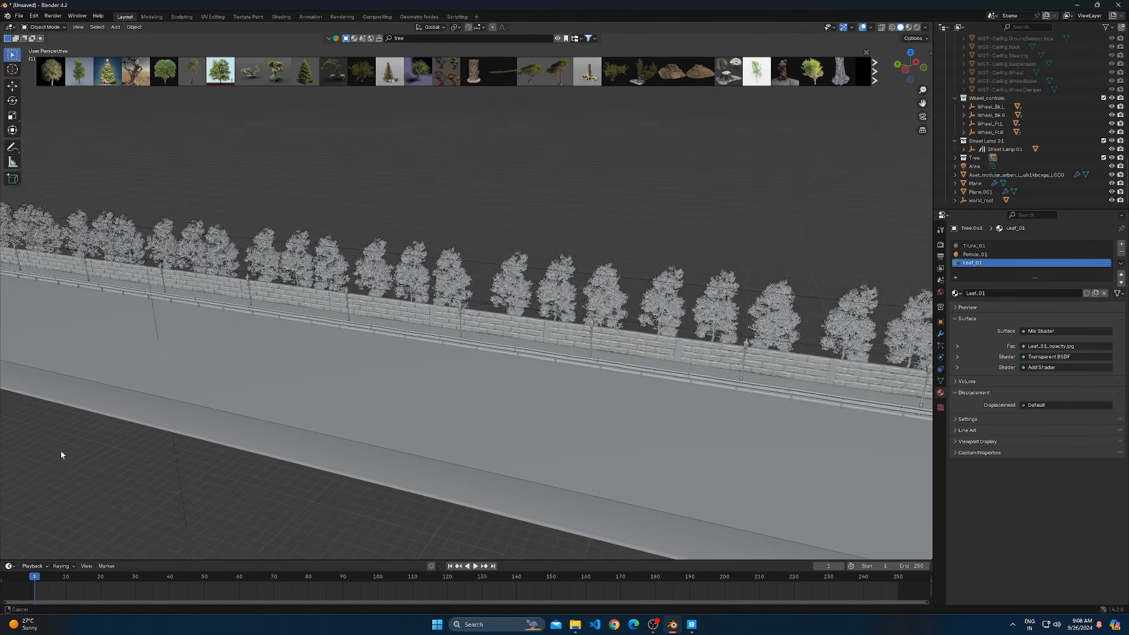
Select the car rig and move it along Y from the start of the road
left_click(187, 285)
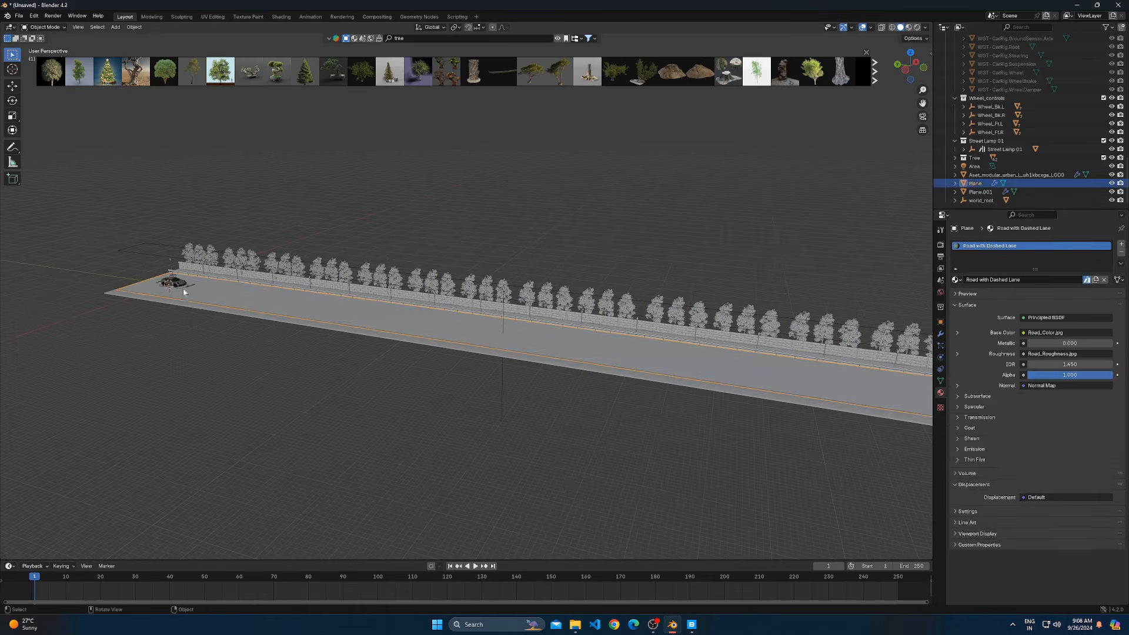
scroll(188, 287, "up", 2)
key("KP_Decimal")
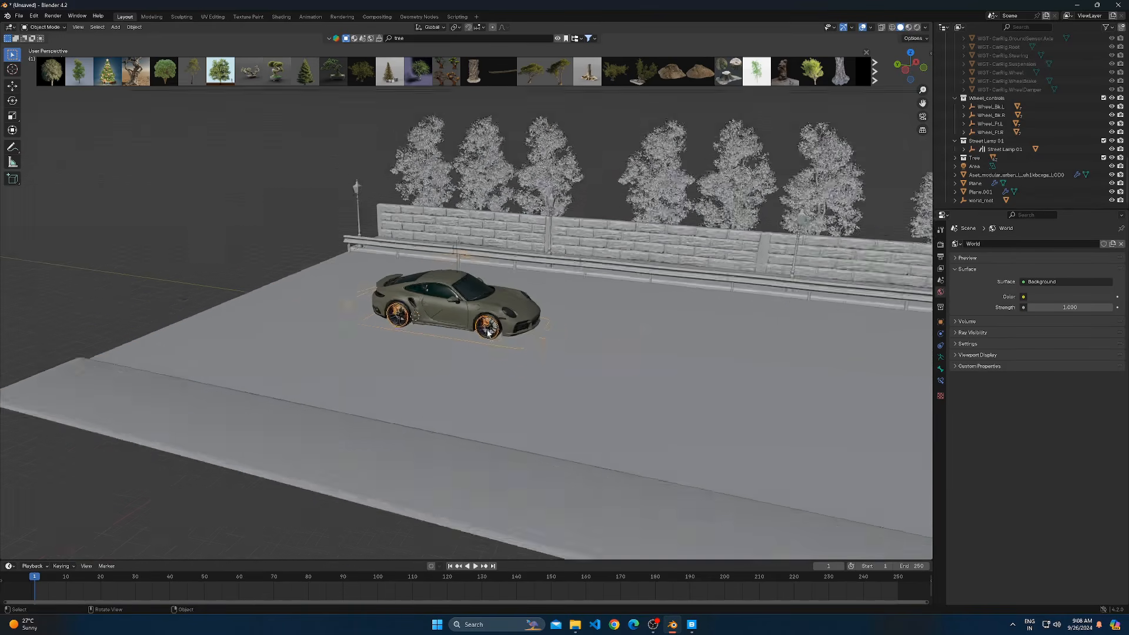
scroll(500, 323, "down", 2)
key("g")
key("y")
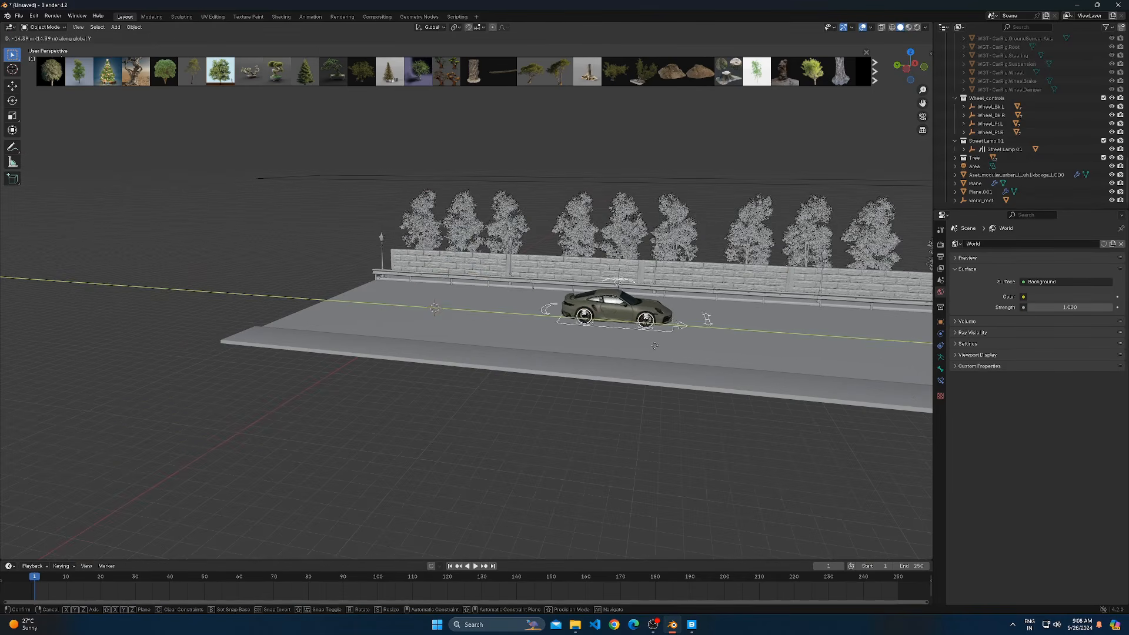
left_click(736, 343)
Move the car rig further along Y down the road and frame the car up close
scroll(735, 344, "up", 1)
key("KP_Decimal")
mouse_move(734, 344)
middle_mouse_down()
mouse_move(705, 353)
mouse_move(706, 328)
mouse_move(747, 332)
middle_mouse_up()
scroll(612, 385, "down", 3)
key("g")
key("y")
left_click(727, 392)
scroll(727, 392, "up", 3)
middle_click_drag(727, 392, 667, 369)
middle_click_drag(667, 369, 520, 410, "shift")
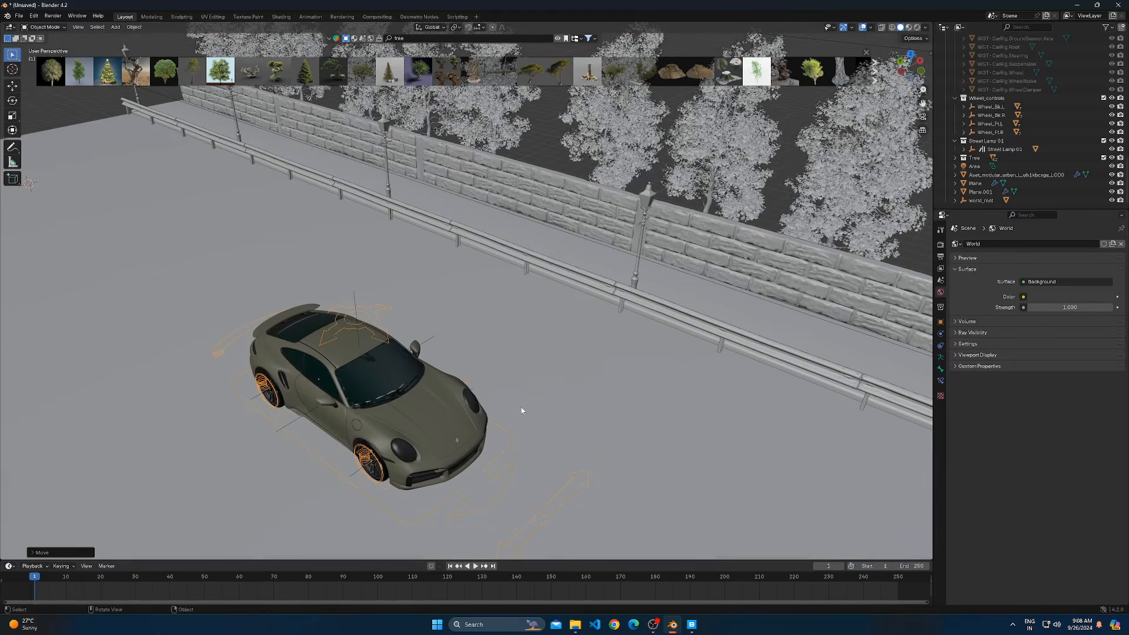
Reposition the car rig along Y using the top view, placing it alongside the row of trees
key("KP_7")
scroll(400, 358, "down", 5)
scroll(399, 358, "down", 7)
scroll(428, 308, "up", 2)
key("g")
key("y")
left_click(464, 291)
middle_click_drag(491, 333, 484, 368)
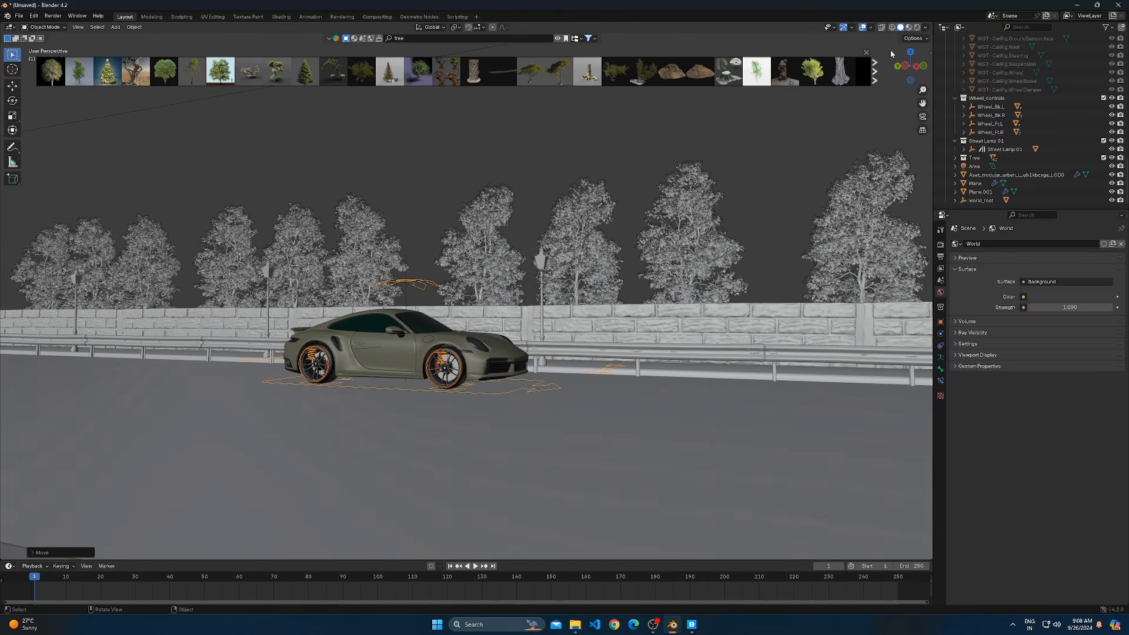
Switch the viewport to rendered shading, deselect the car rig and frame the car from the side
key("z")
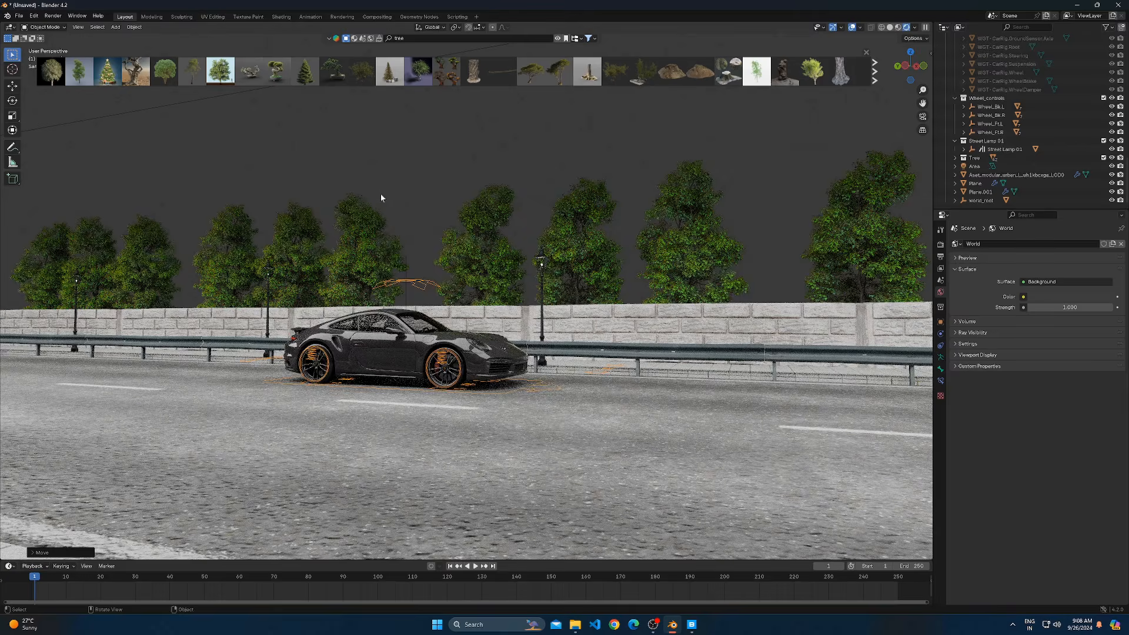
left_click(381, 194)
middle_click_drag(408, 215, 491, 249)
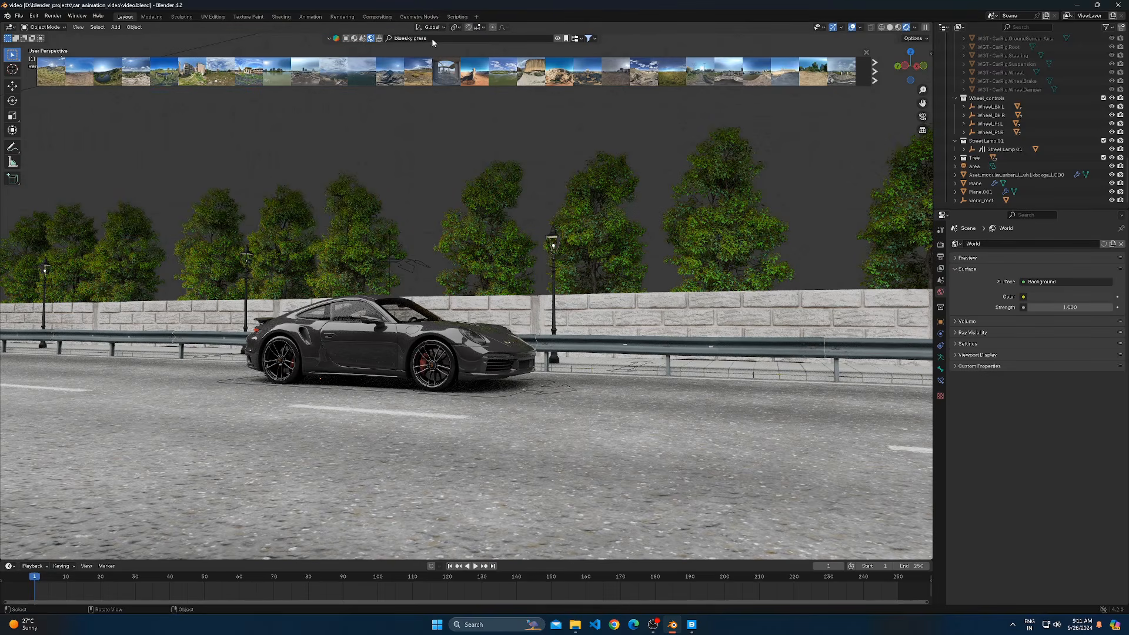
Download the Bluesky Grass Forest Mountain HDRI at 2048 resolution and apply it as the world background
mouse_move(125, 68)
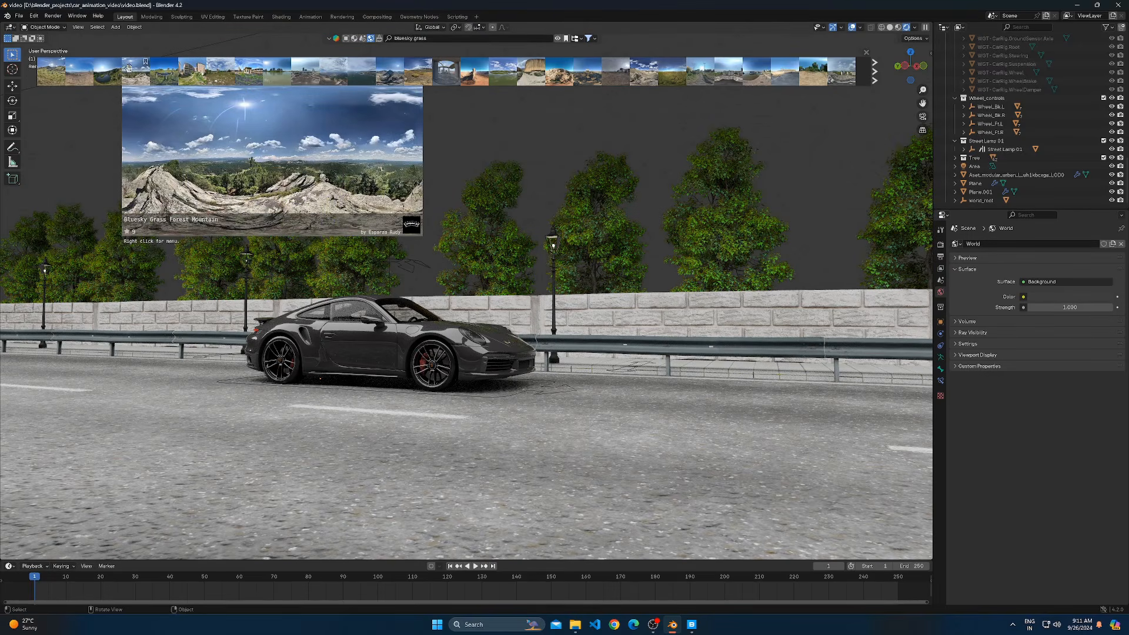
left_click(139, 81)
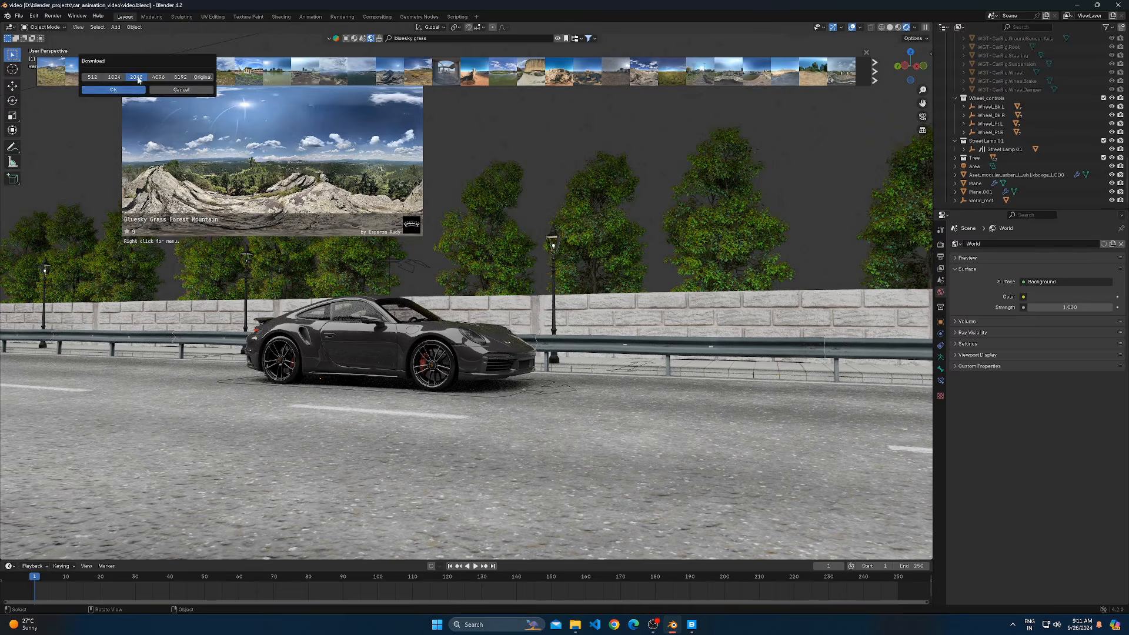
left_click(131, 91)
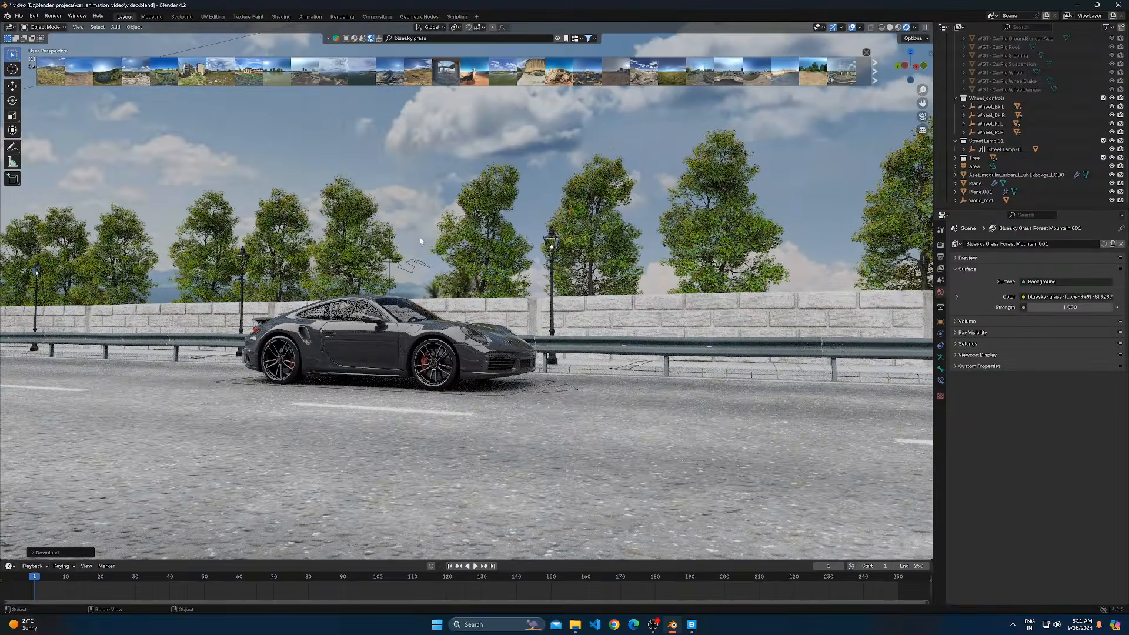
Add a camera and align it to the current side view of the car
middle_click_drag(700, 352, 528, 354, "shift")
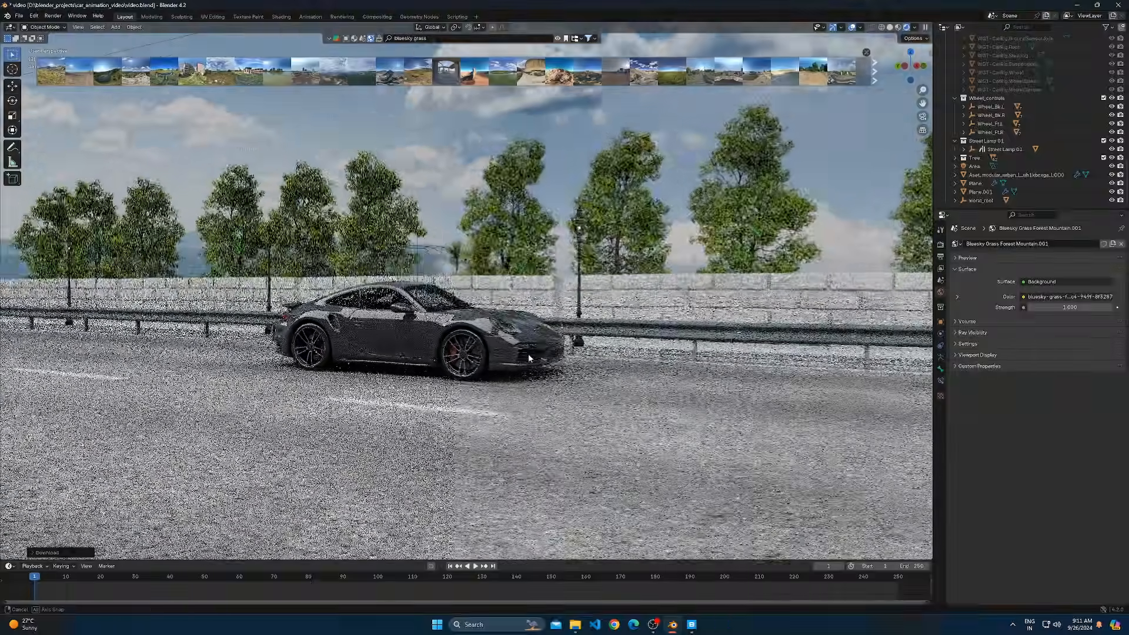
key("shift+a")
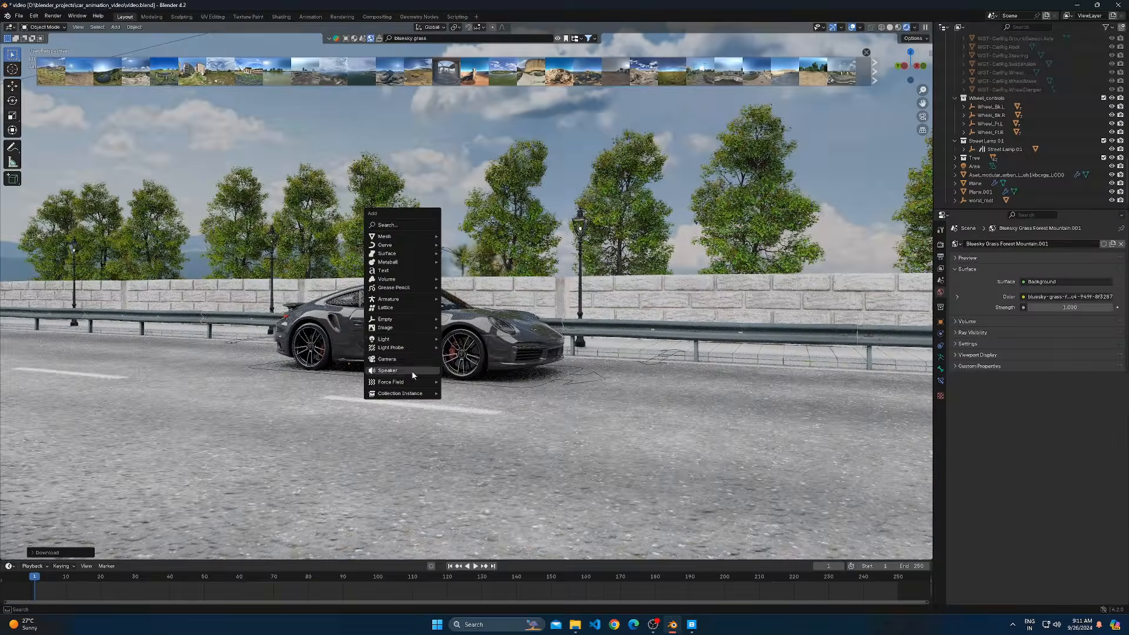
left_click(410, 360)
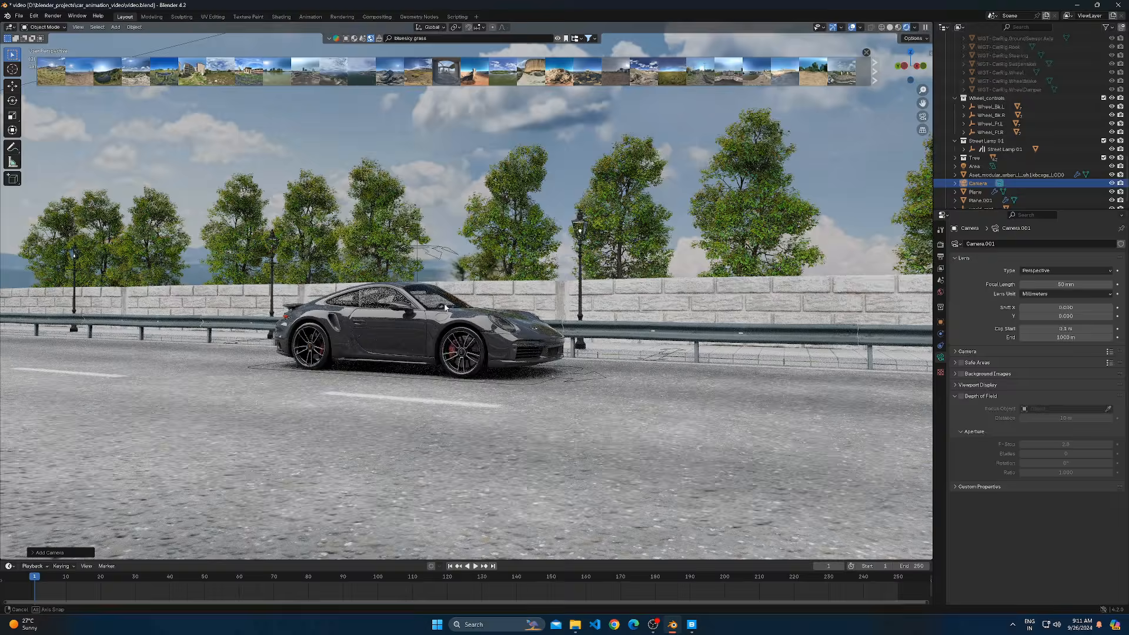
middle_click_drag(445, 307, 457, 312)
key("ctrl+alt+KP_0")
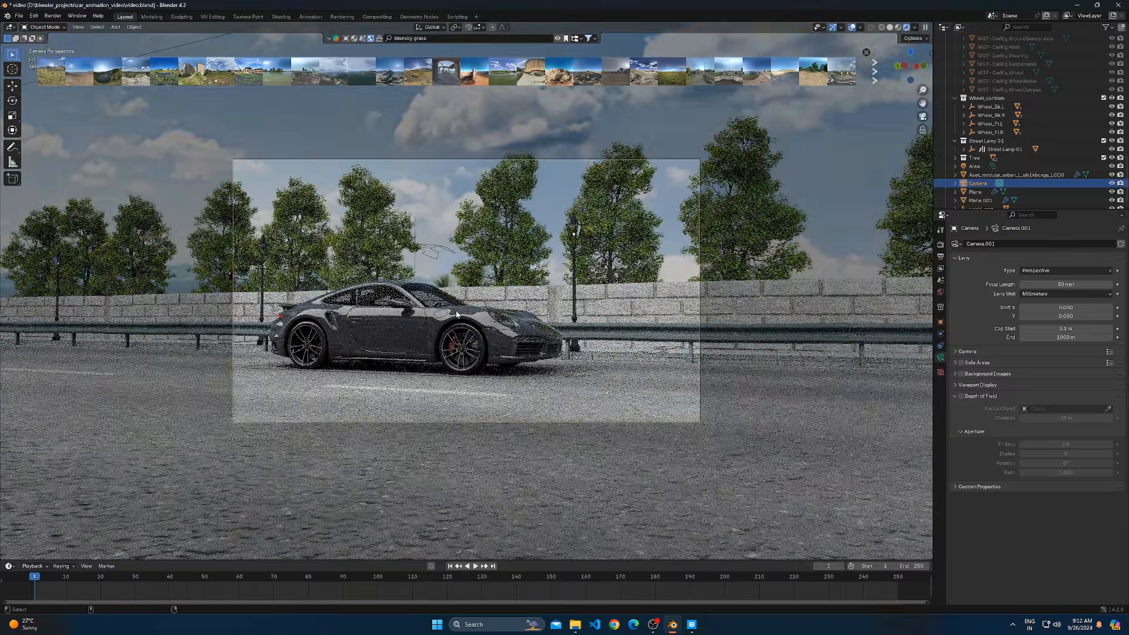
key("alt+z")
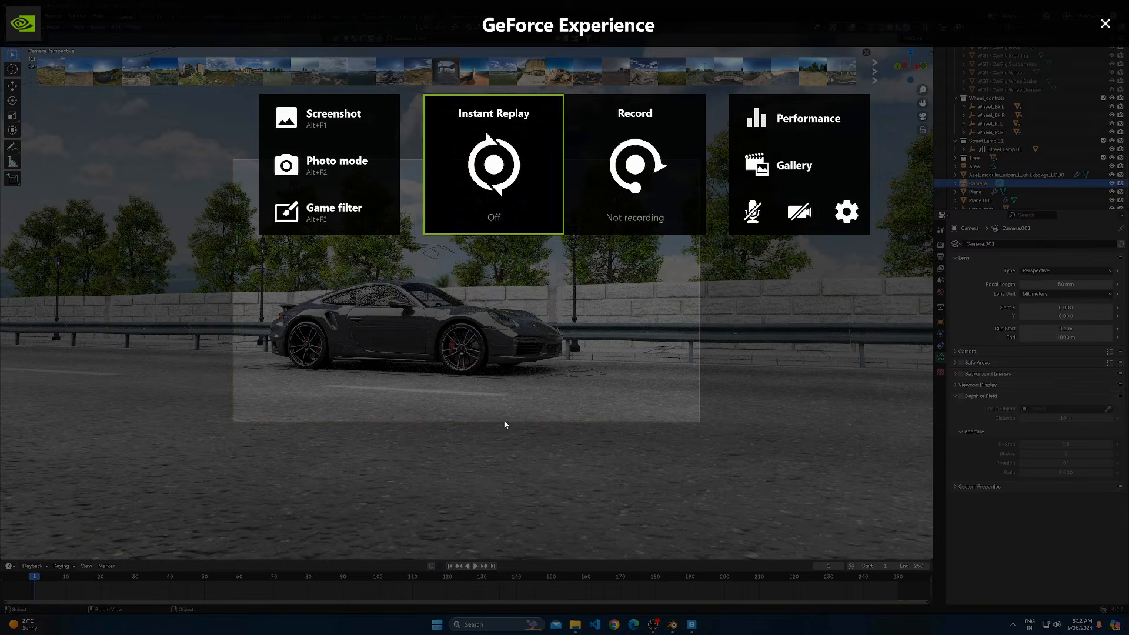
Shift the camera sideways and pull it back about 2 m along its local Z axis
left_click(1103, 33)
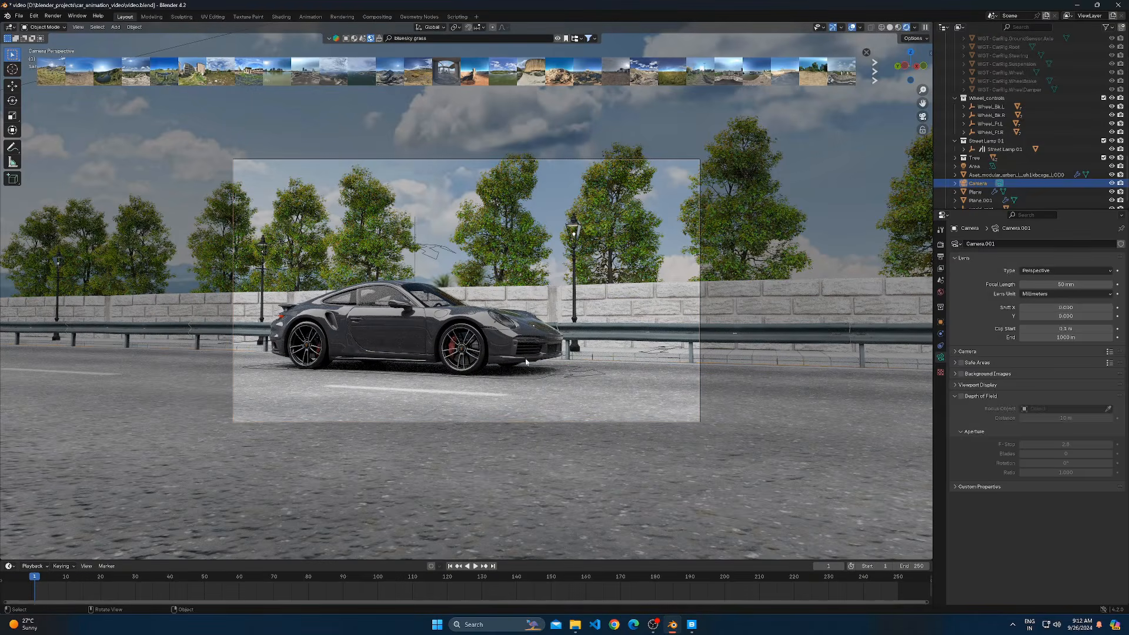
key("g")
left_click(432, 363)
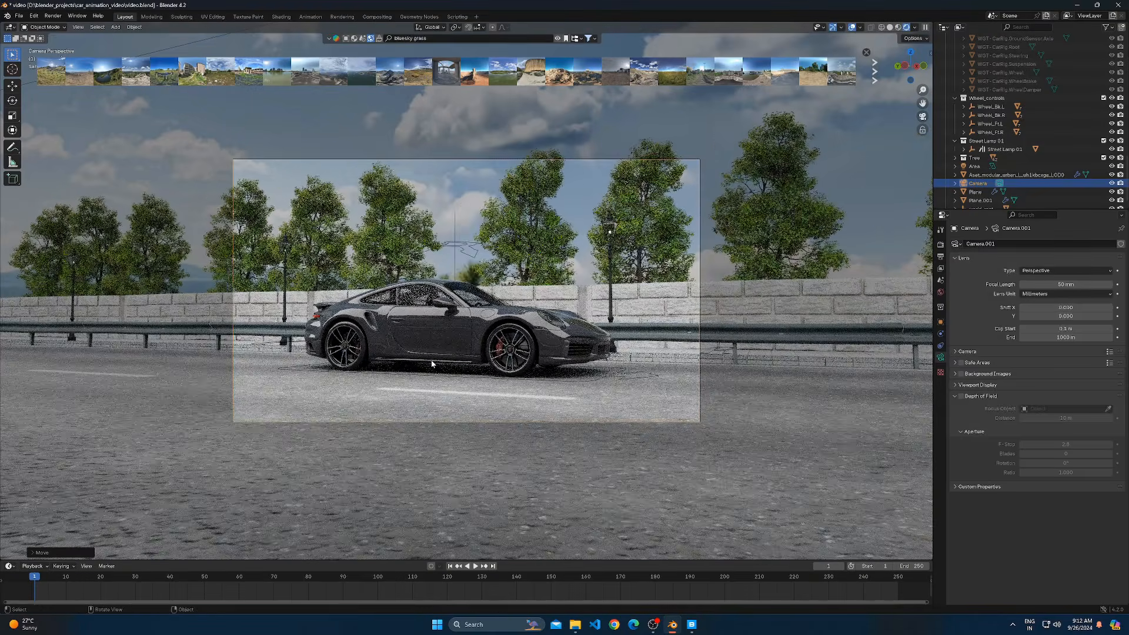
key("g")
key("z")
key("z")
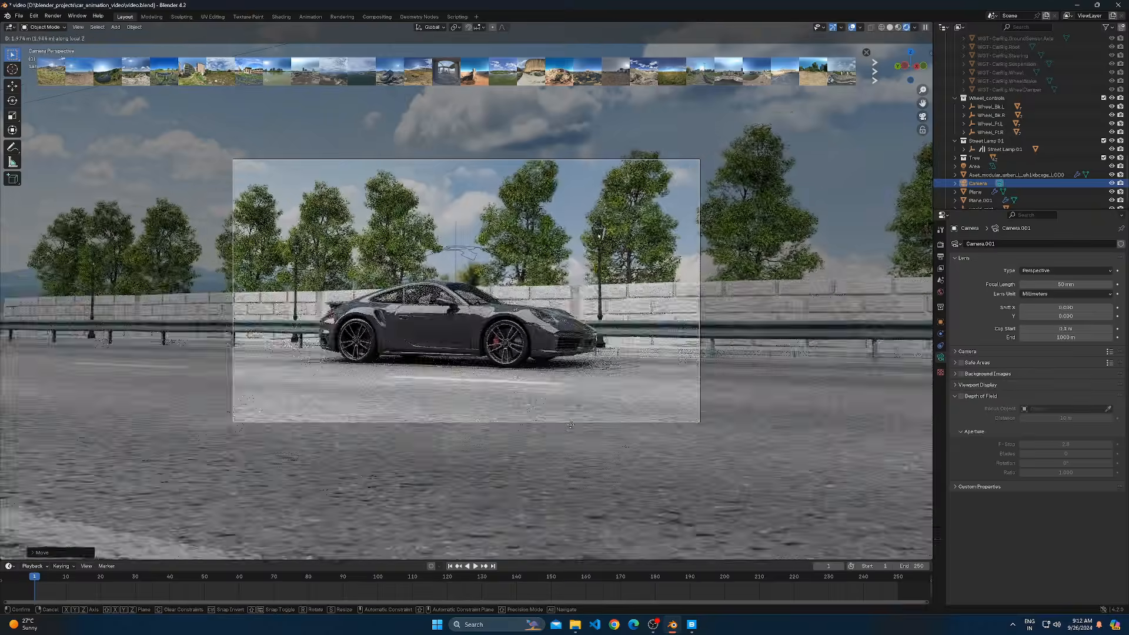
left_click(569, 436)
Rotate the camera slightly about the global Z axis and nudge it along Y to reframe the car
key("r")
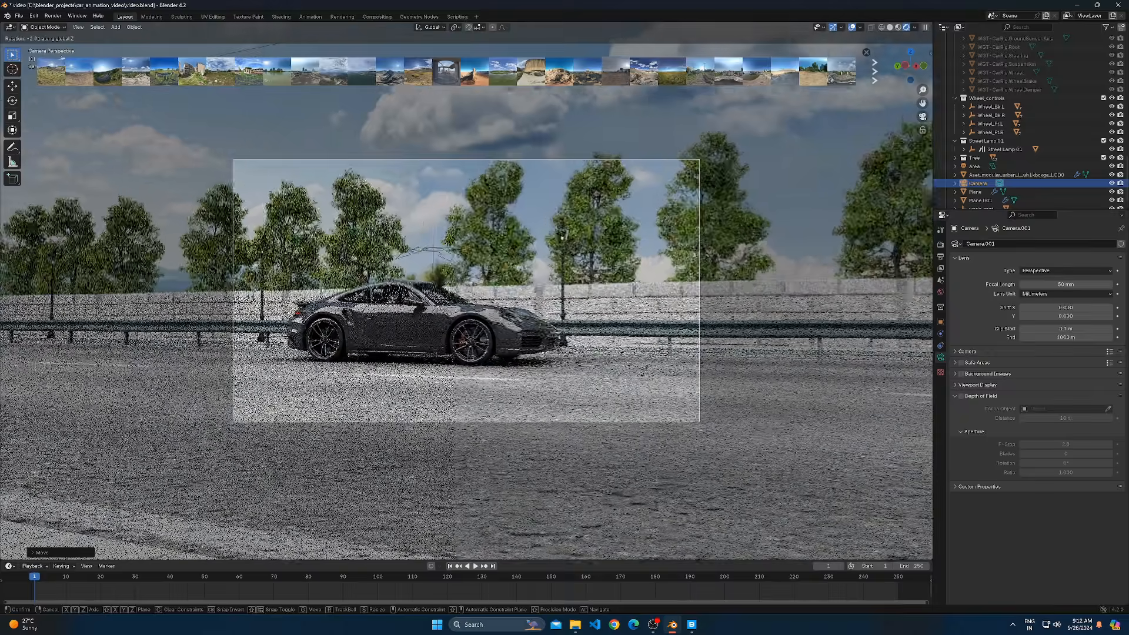
left_click(644, 373)
key("g")
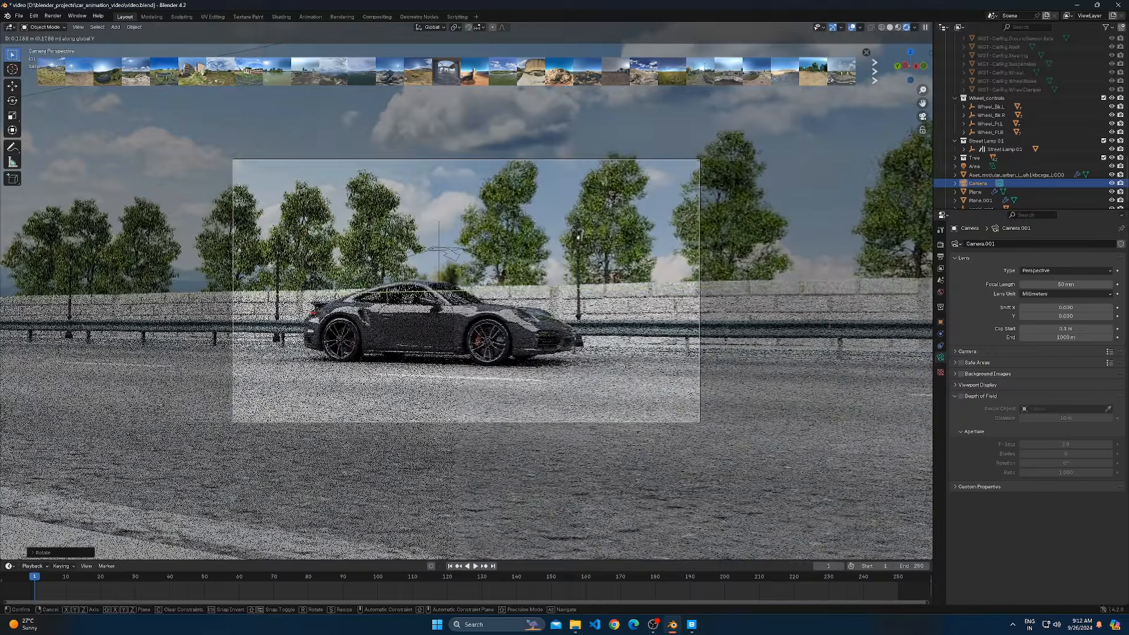
left_click(904, 359)
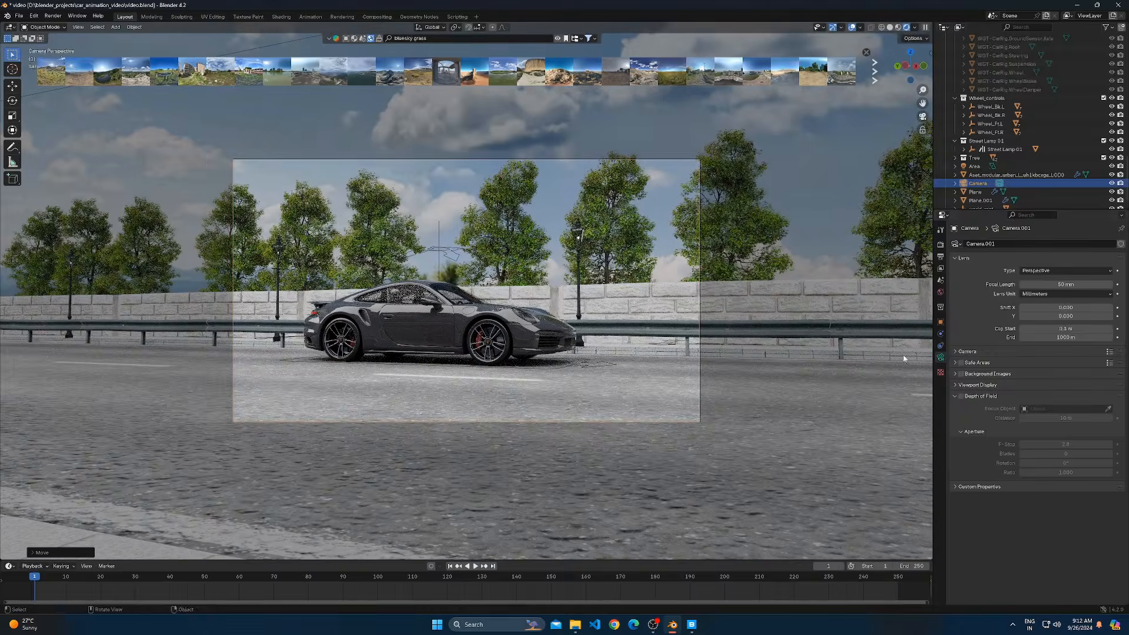
Set the camera's focal length to 37 mm
left_click(941, 321)
left_click(941, 357)
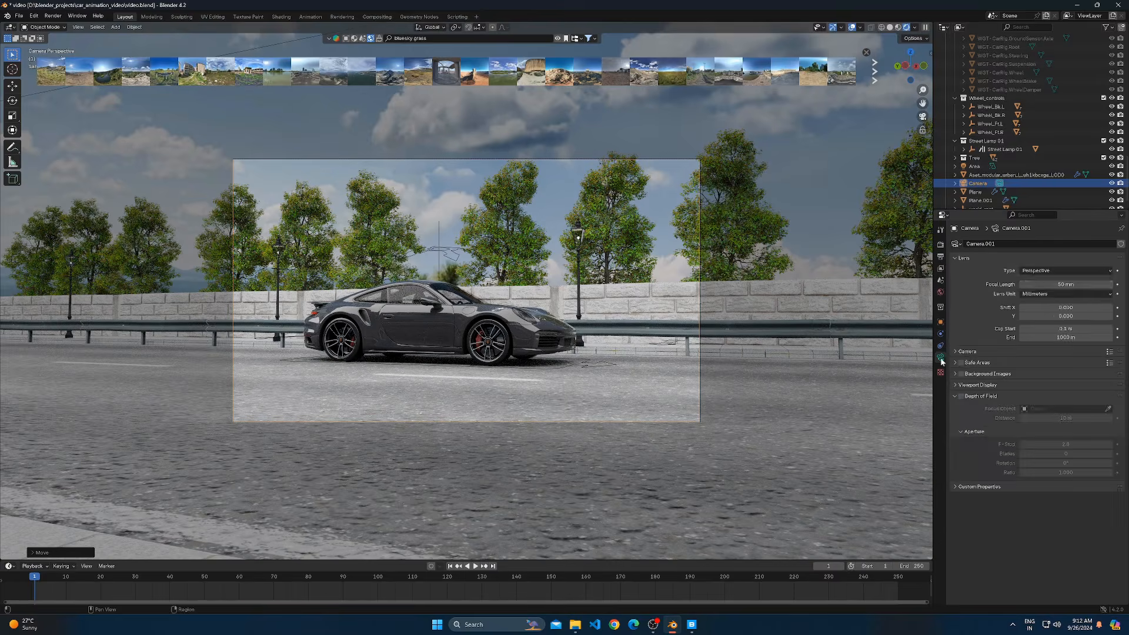
left_click_drag(1084, 285, 1043, 284)
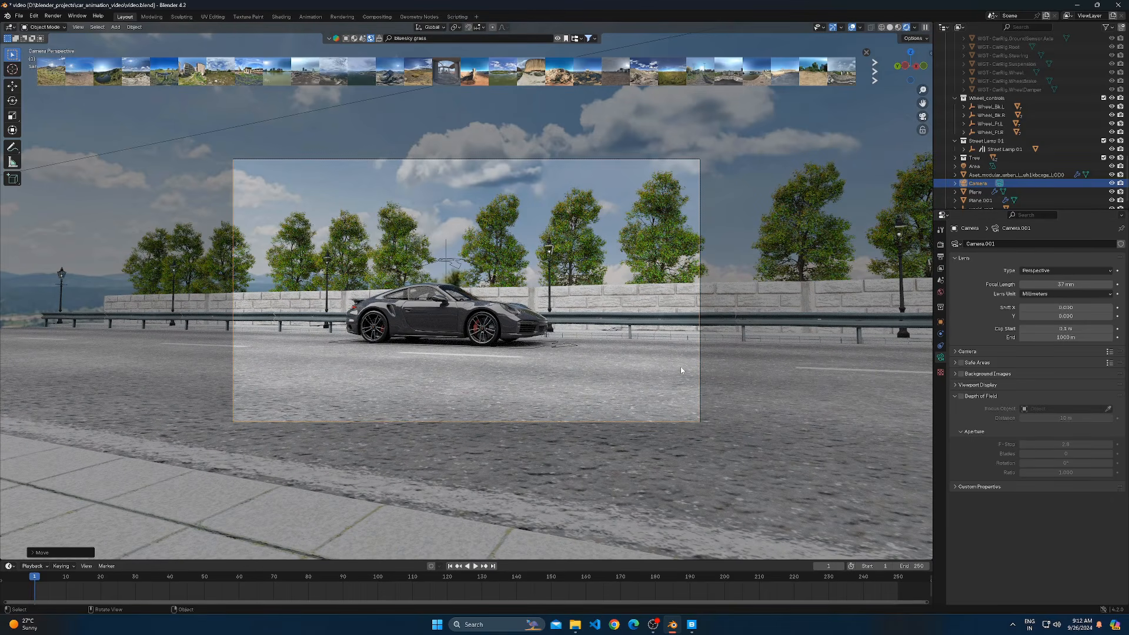
Set the strength of the world's Bluesky Grass Forest Mountain background to 2
left_click(547, 308)
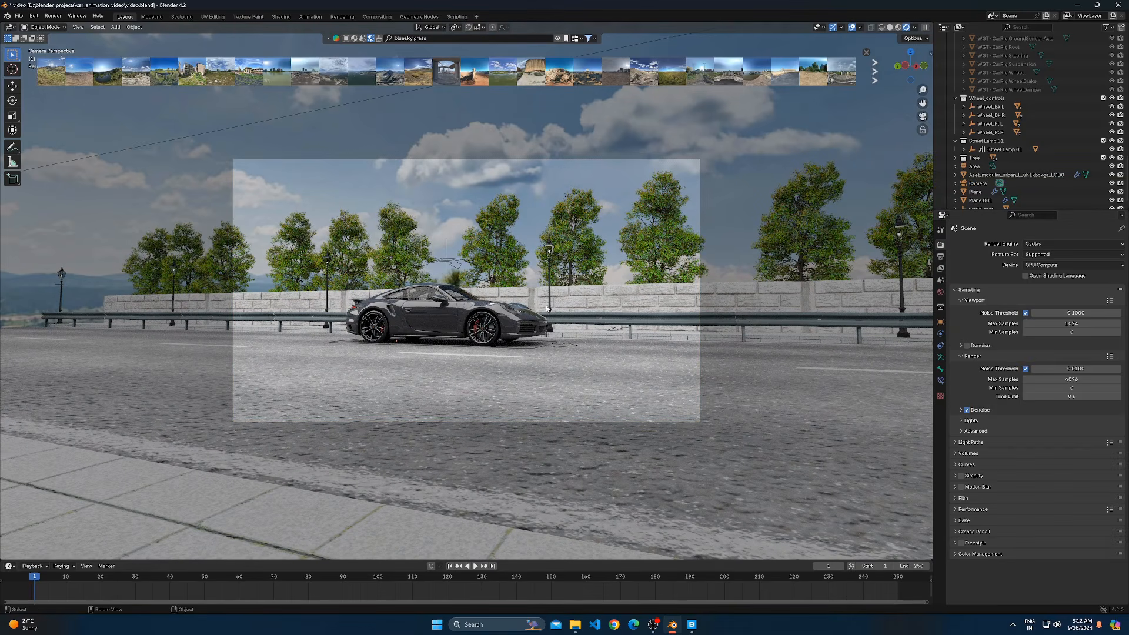
left_click(941, 293)
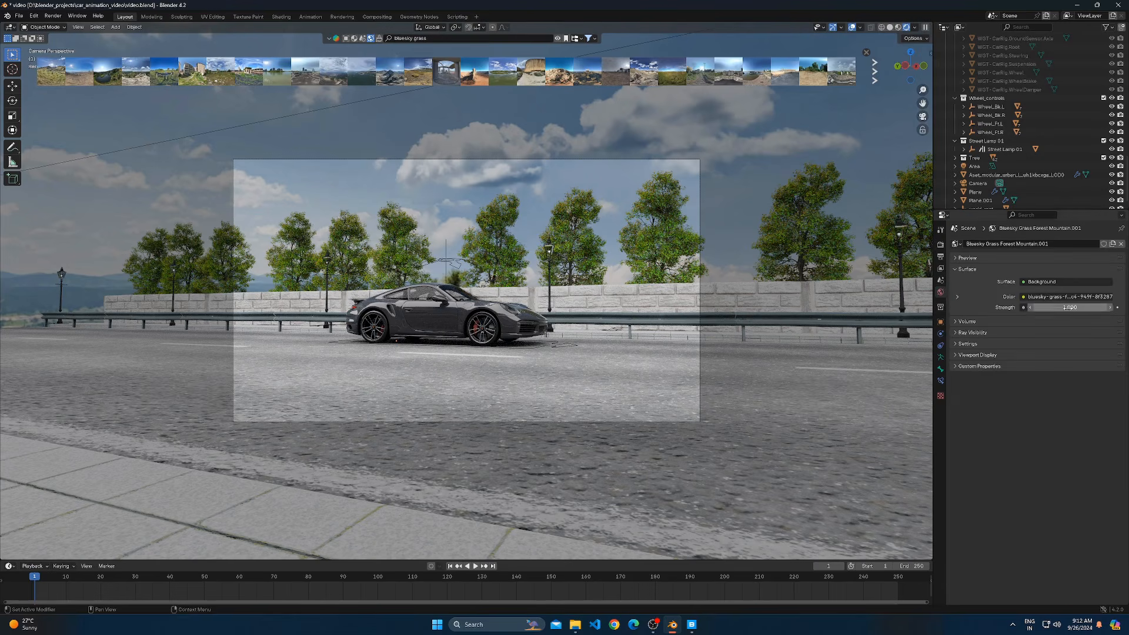
left_click_drag(1069, 307, 1105, 307)
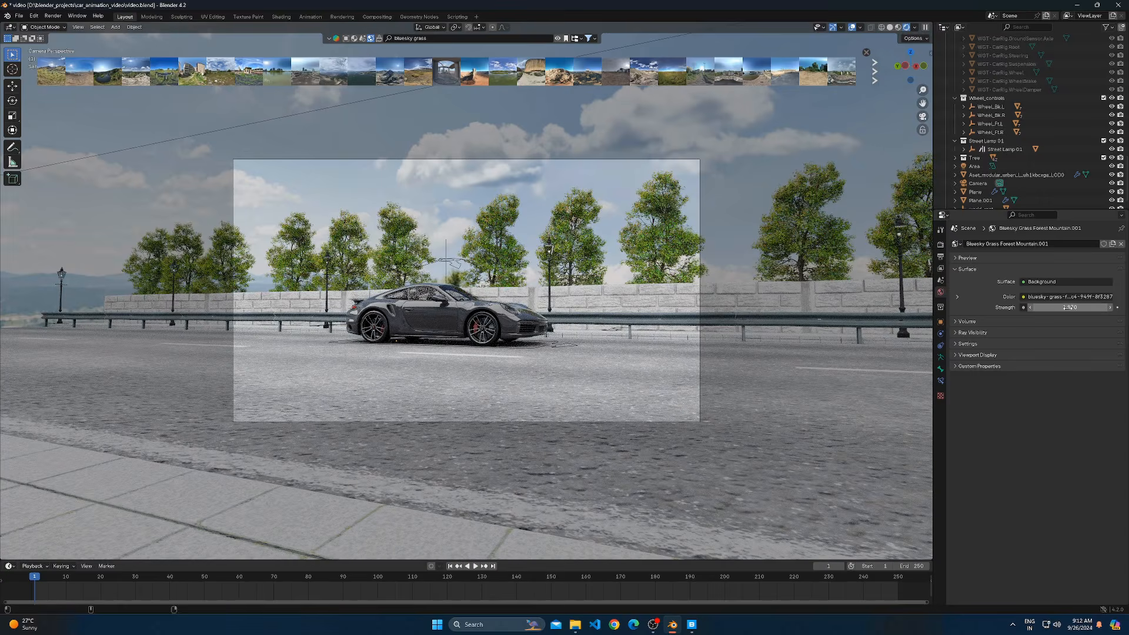
type("2")
key("Return")
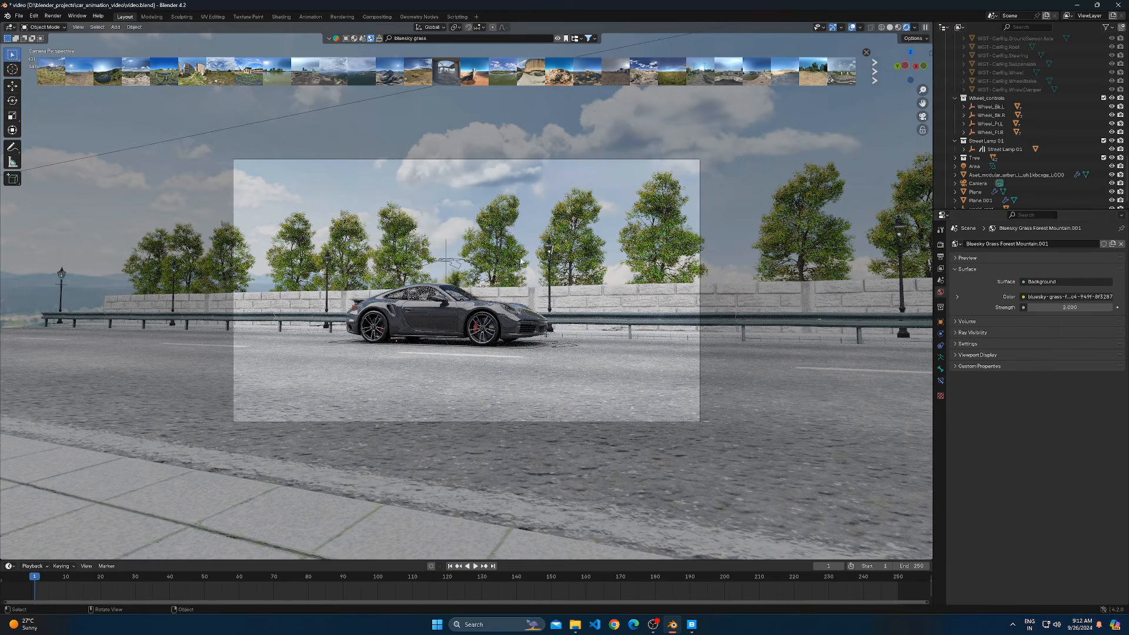
Switch to the Shading workspace in camera view and display the world's shader nodes in an enlarged node editor
scroll(466, 192, "up", 3)
left_click(526, 229)
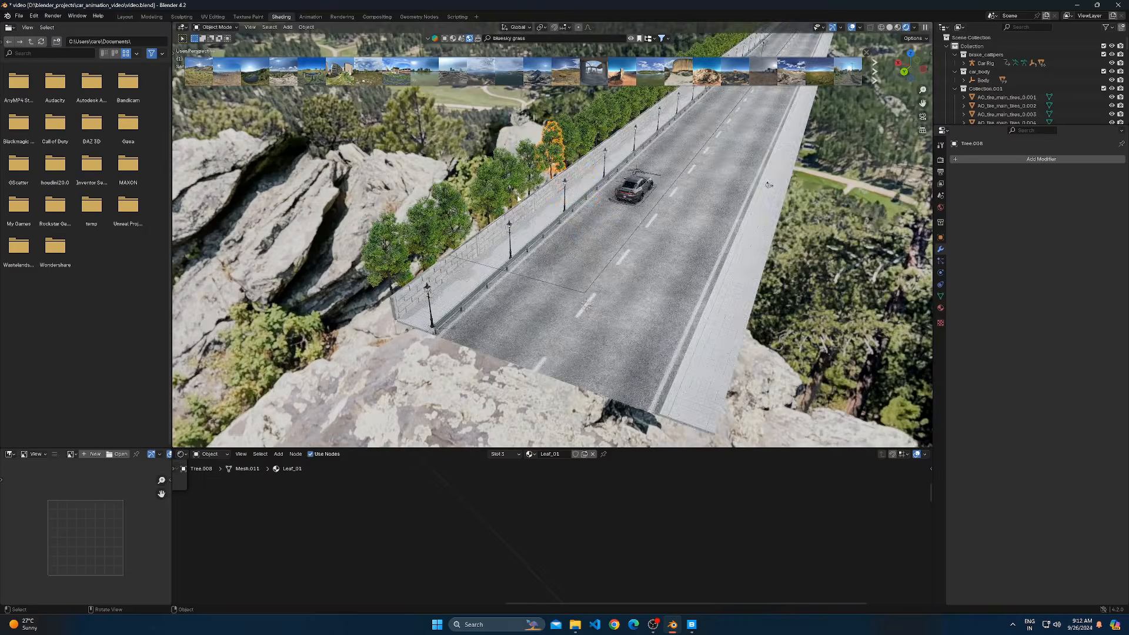
key("KP_0")
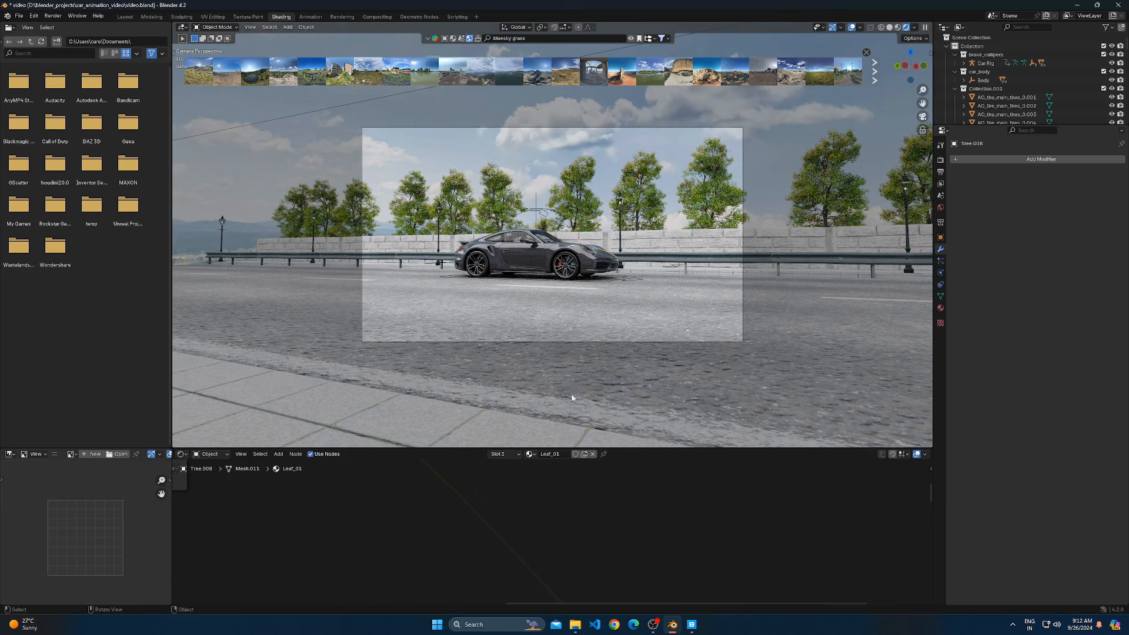
left_click(211, 454)
left_click(224, 483)
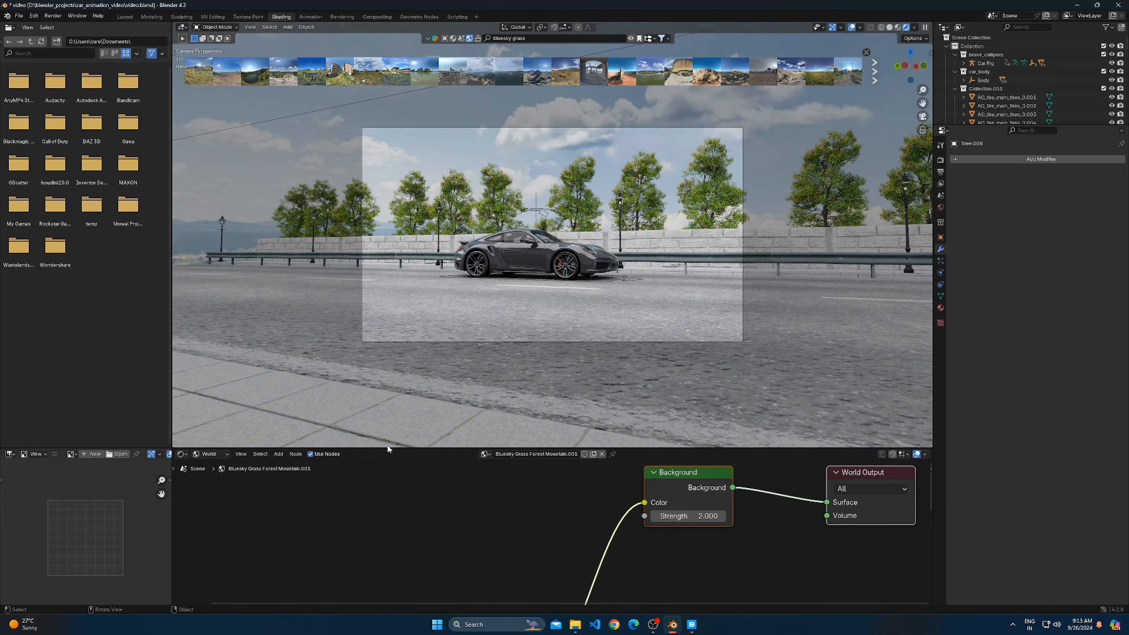
left_click_drag(388, 449, 387, 398)
Try rotating the sky HDRI to -32.8° about Z in the Mapping node and check the background around the car
scroll(643, 424, "down", 3)
scroll(504, 551, "up", 3)
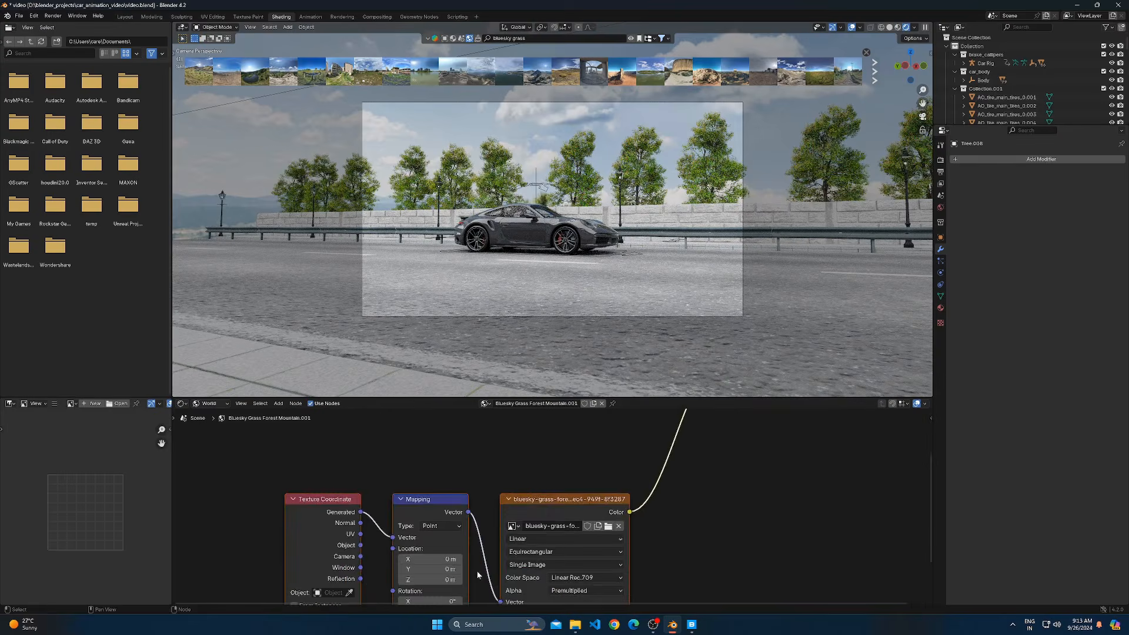
middle_click_drag(504, 550, 608, 439)
scroll(557, 481, "up", 2)
mouse_move(524, 517)
left_mouse_down()
mouse_move(607, 517)
mouse_move(506, 517)
left_mouse_up()
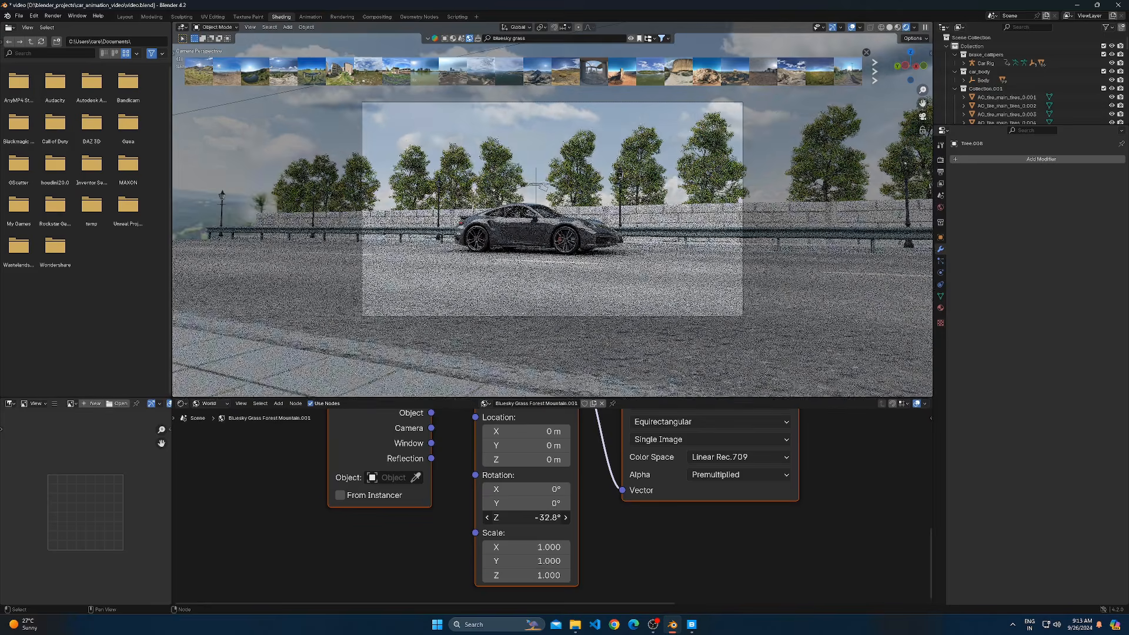
middle_click_drag(665, 289, 664, 298)
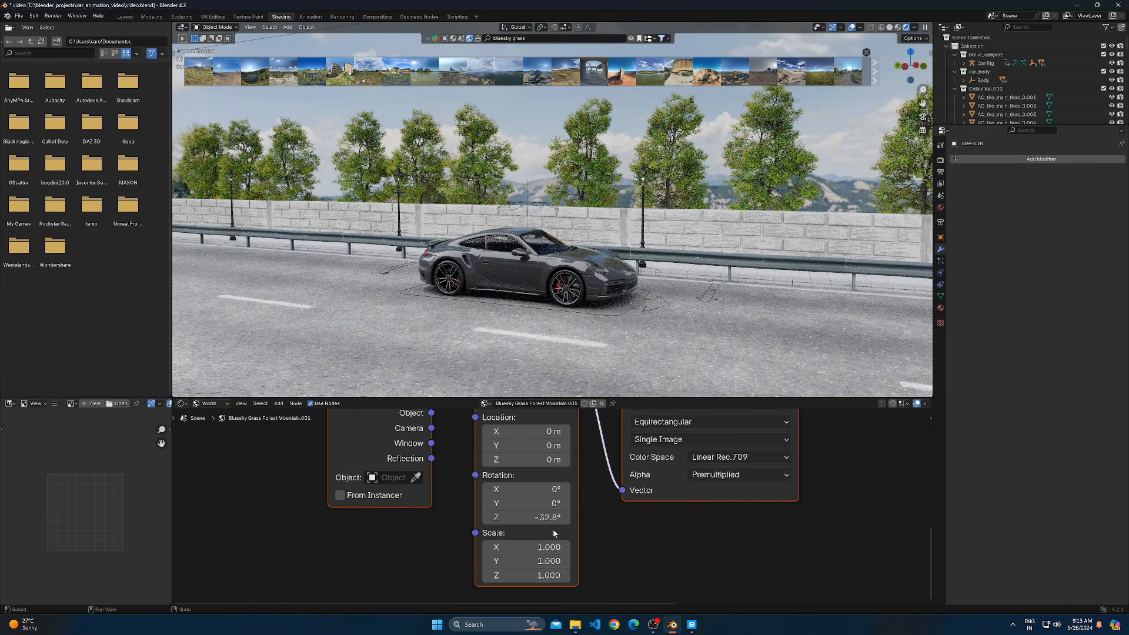
Set the sky HDRI's Mapping rotation to 2° on Y and 45.3° on Z, judging it from the camera view
left_click(542, 518)
key("Escape")
mouse_move(542, 518)
left_mouse_down()
mouse_move(553, 518)
mouse_move(532, 503)
left_mouse_up()
key("minus")
key("KP_0")
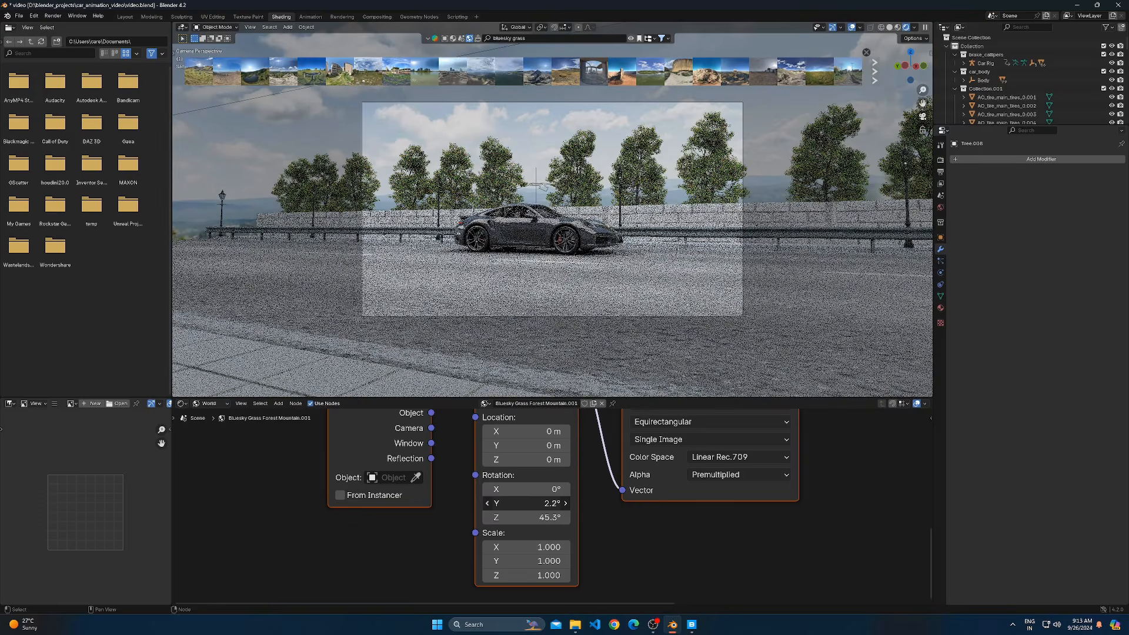
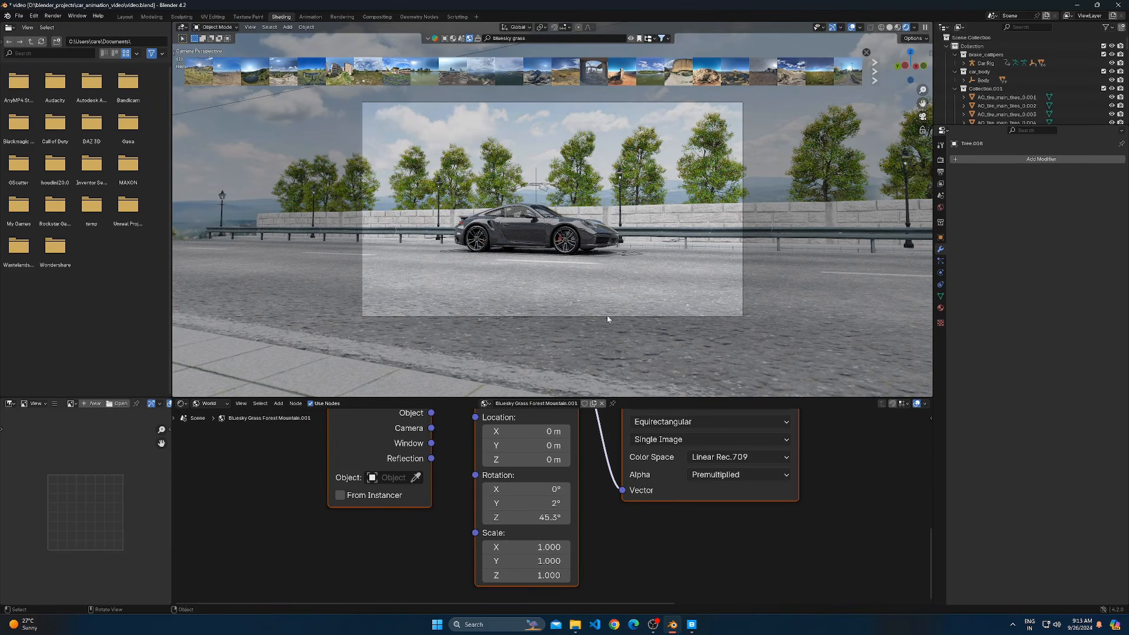
Move the Texture Coordinate node farther from the Mapping node and deselect the world nodes
scroll(548, 499, "down", 4)
middle_click_drag(479, 459, 488, 511)
left_click_drag(427, 461, 311, 500)
left_click(385, 475)
left_click(418, 444)
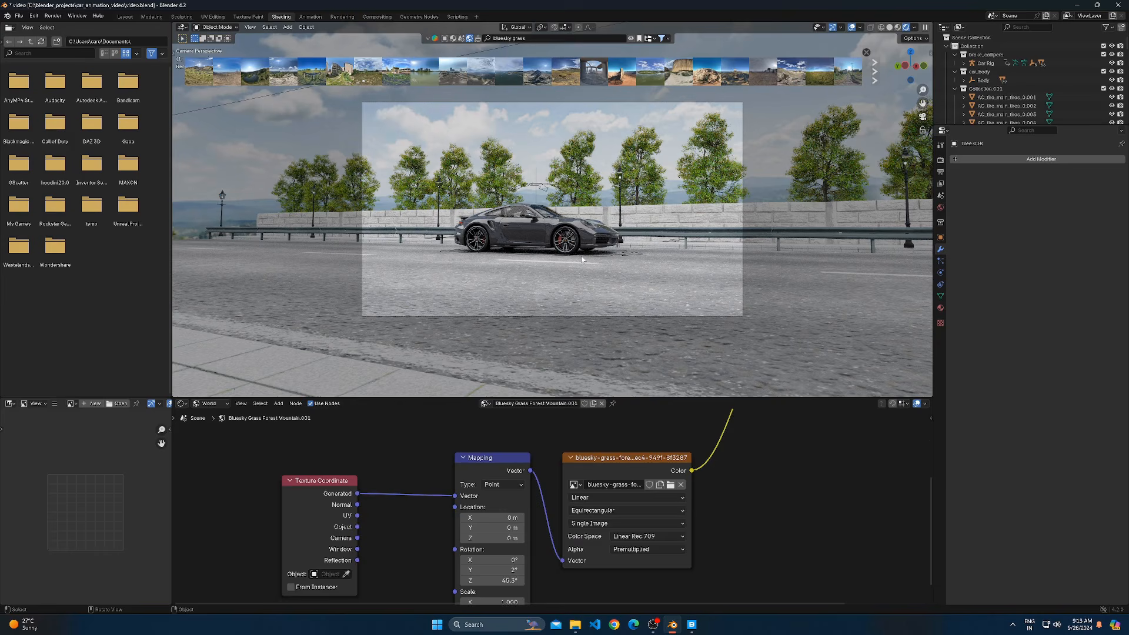
scroll(531, 502, "down", 1)
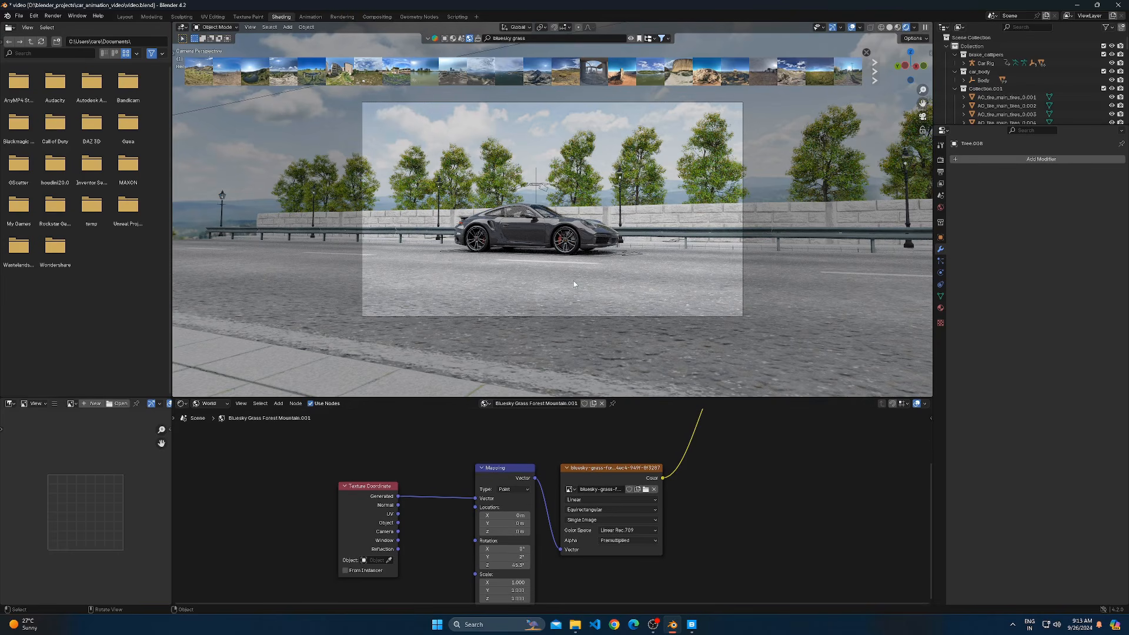
Try a different power for the area light above the road, undo the change and return to the camera view
middle_click_drag(583, 195, 663, 221)
left_click(713, 134)
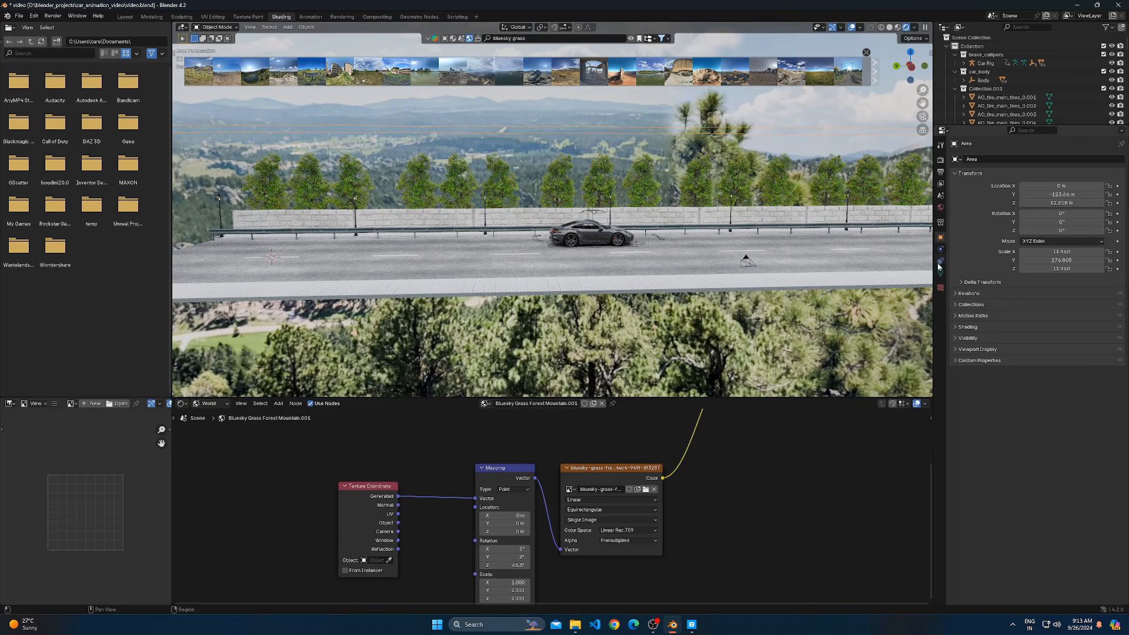
left_click(940, 272)
left_click_drag(1065, 217, 1045, 217)
key("ctrl+z")
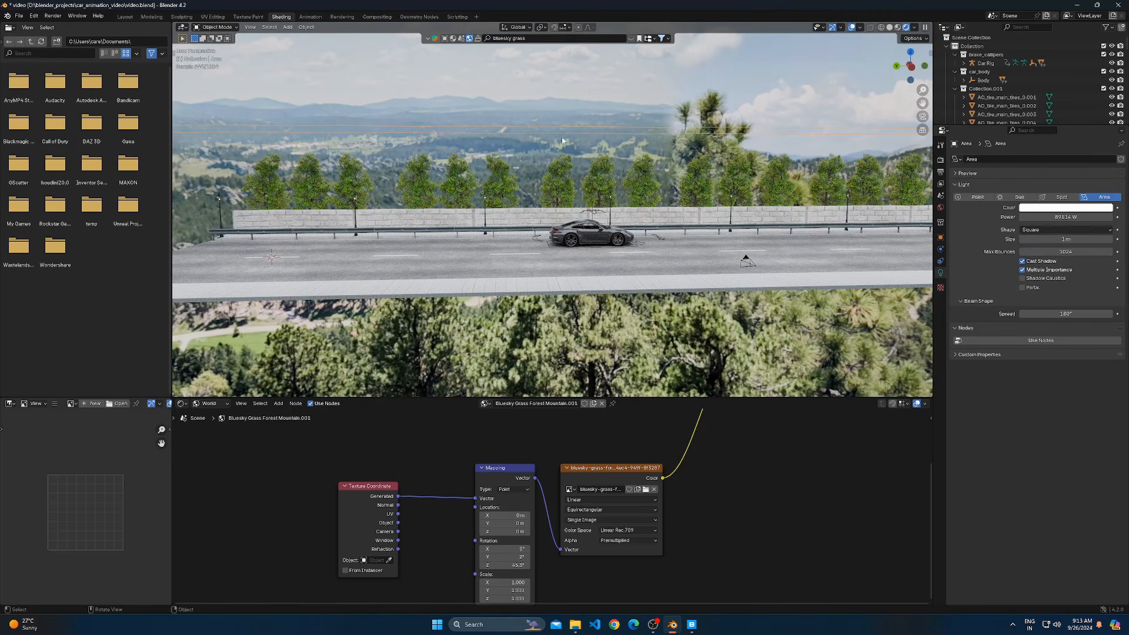
key("KP_0")
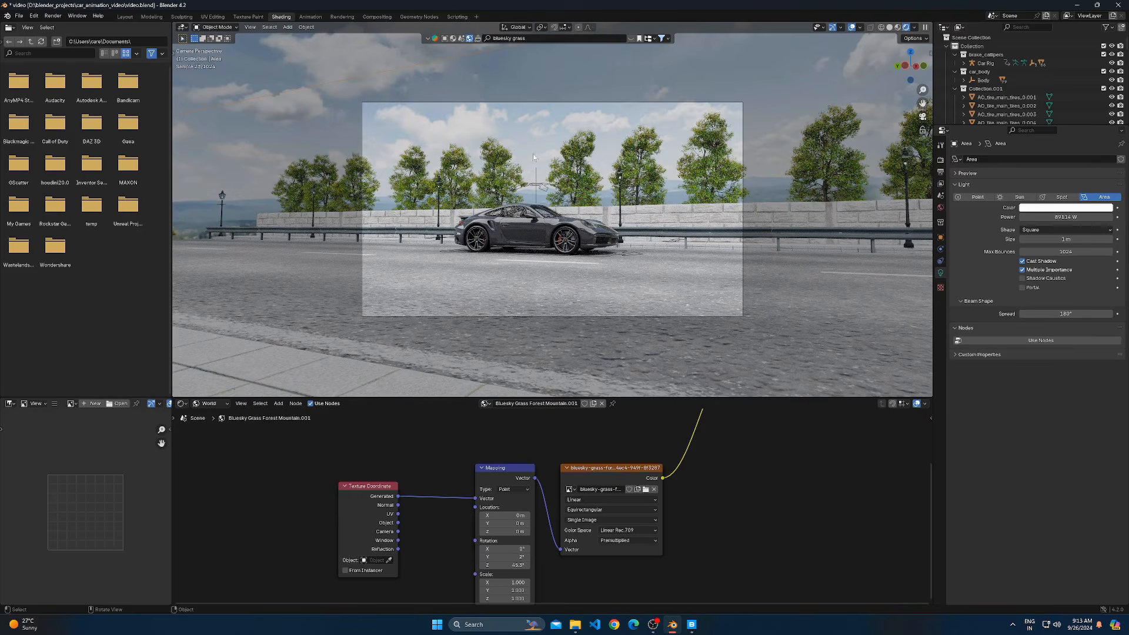
Return to the Layout workspace, select the car rig and put it into Pose Mode
left_click(125, 16)
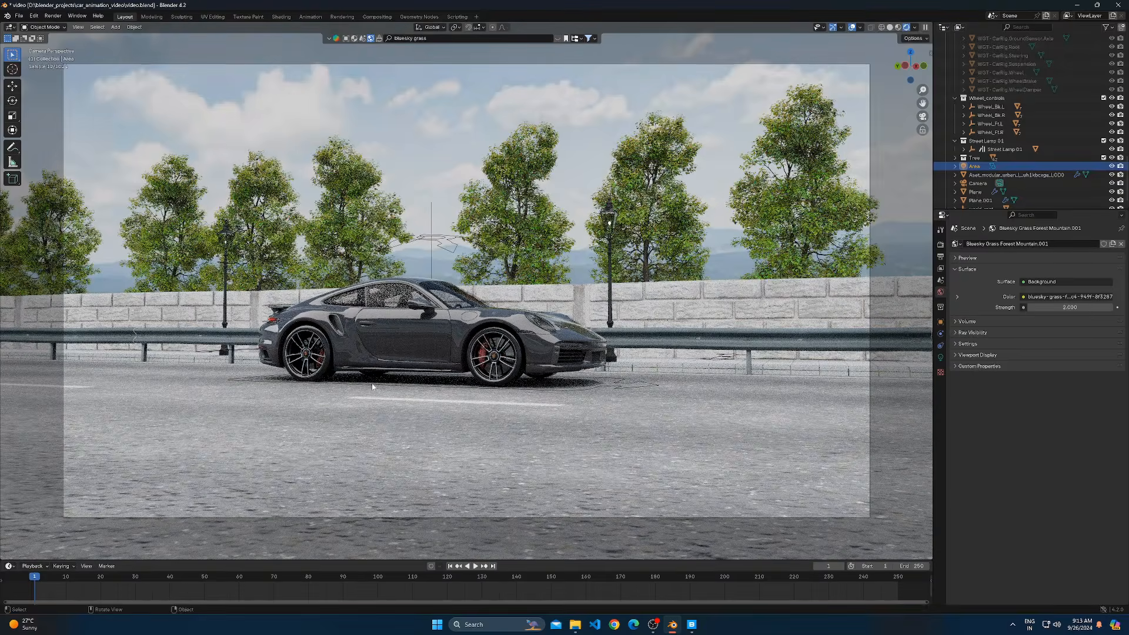
left_click(372, 383)
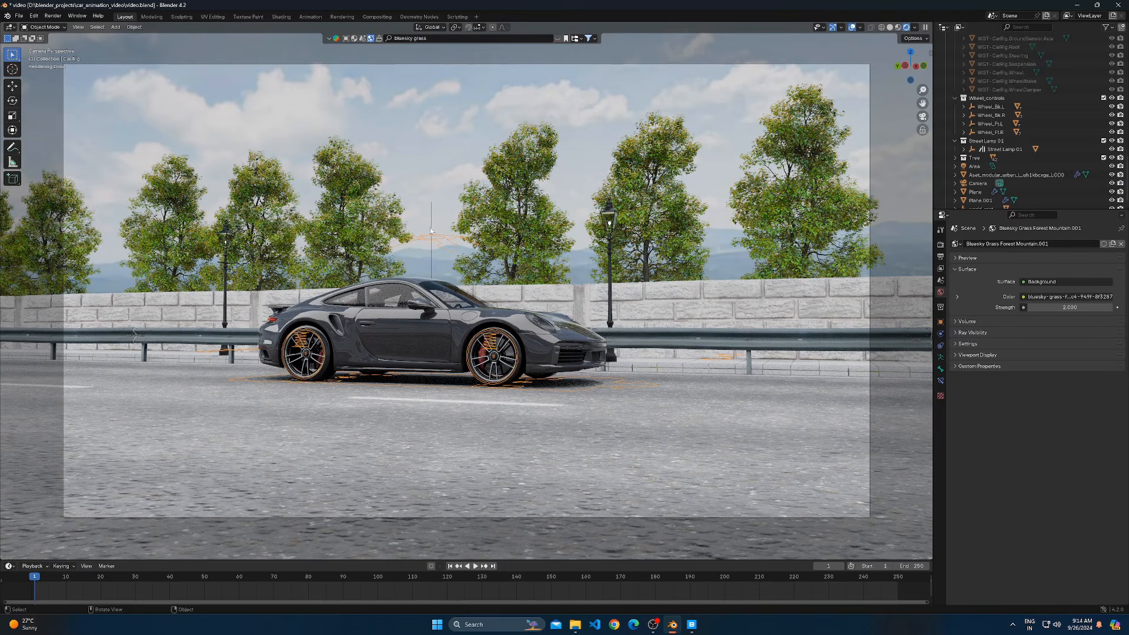
left_click(39, 28)
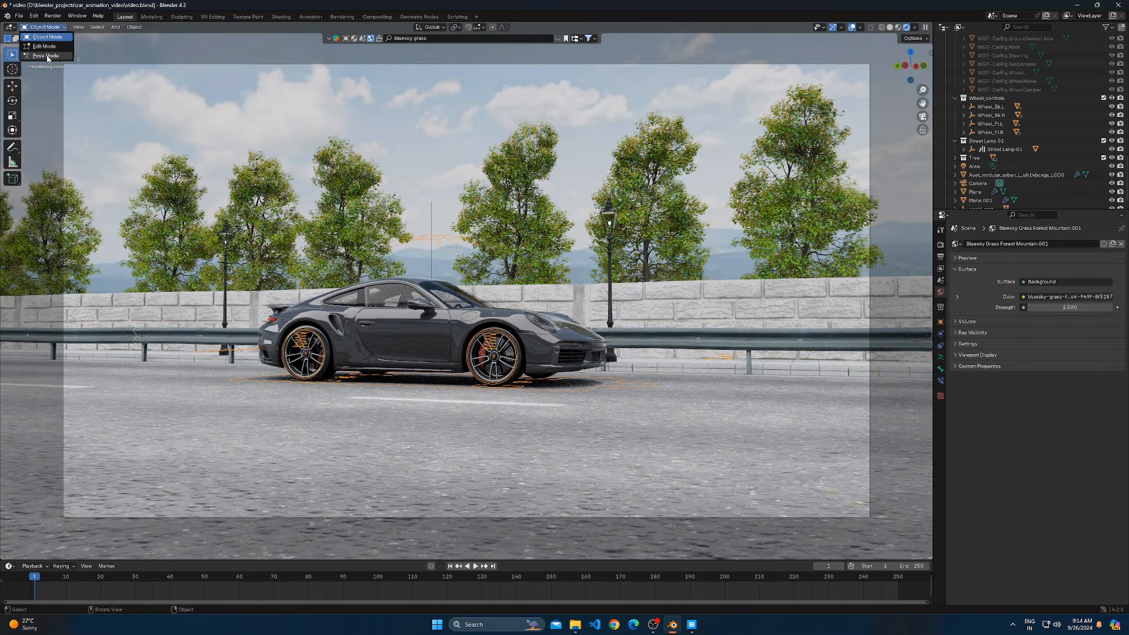
left_click(48, 59)
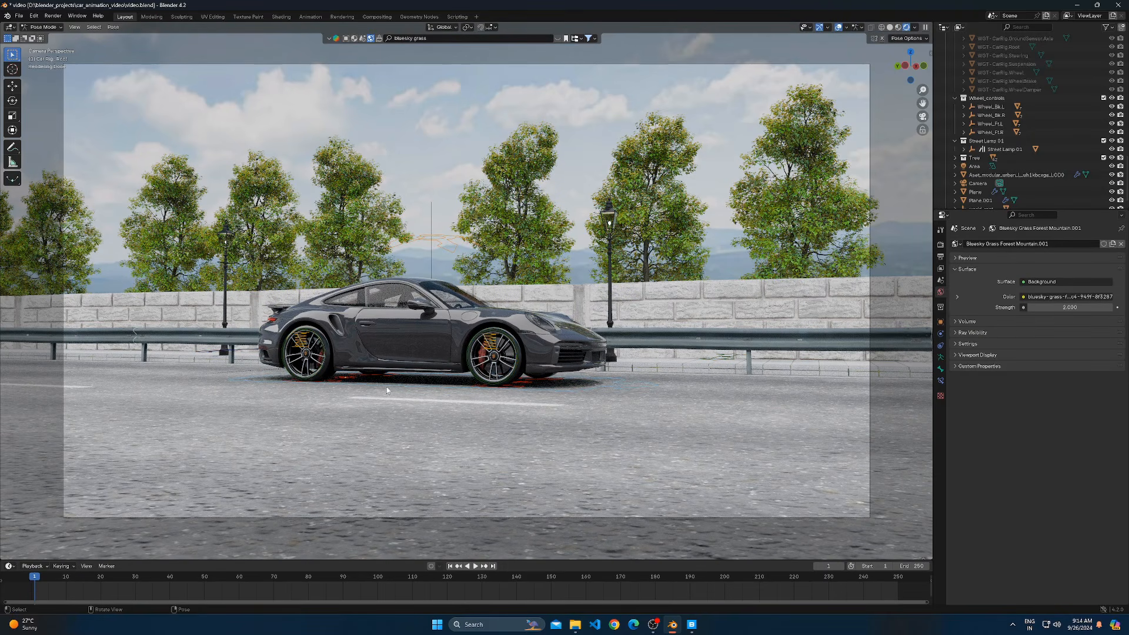
Switch to solid shading with the whole road in view and insert a keyframe on the rig's Root bone at frame 1
middle_click_drag(434, 279, 595, 346)
key("z")
scroll(529, 335, "down", 5)
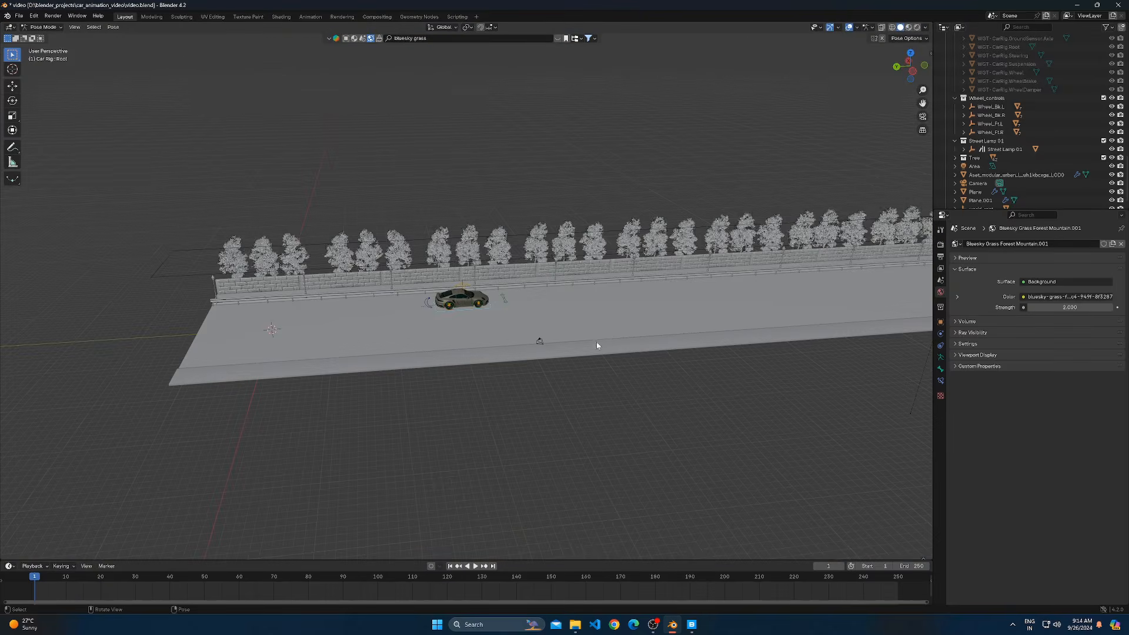
middle_click_drag(471, 323, 484, 349)
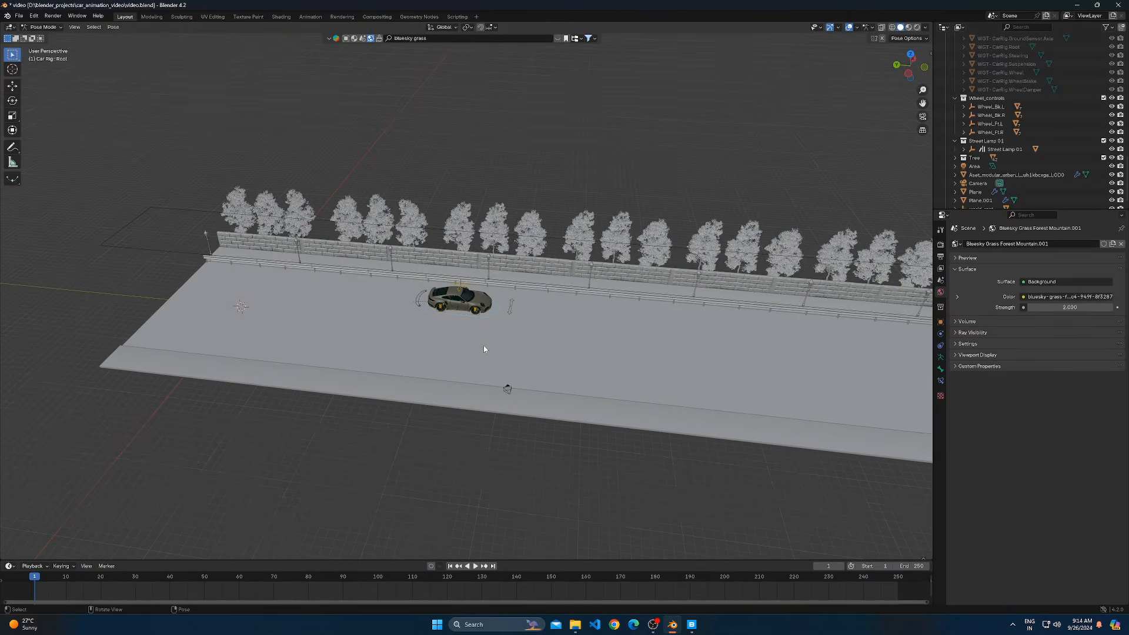
right_click(483, 344)
Go to frame 120 and set the animation's end frame to 120
middle_click_drag(572, 336, 336, 360, "shift")
scroll(326, 348, "down", 3)
scroll(336, 360, "down", 4)
scroll(437, 346, "down", 2)
middle_click_drag(542, 342, 521, 343, "shift")
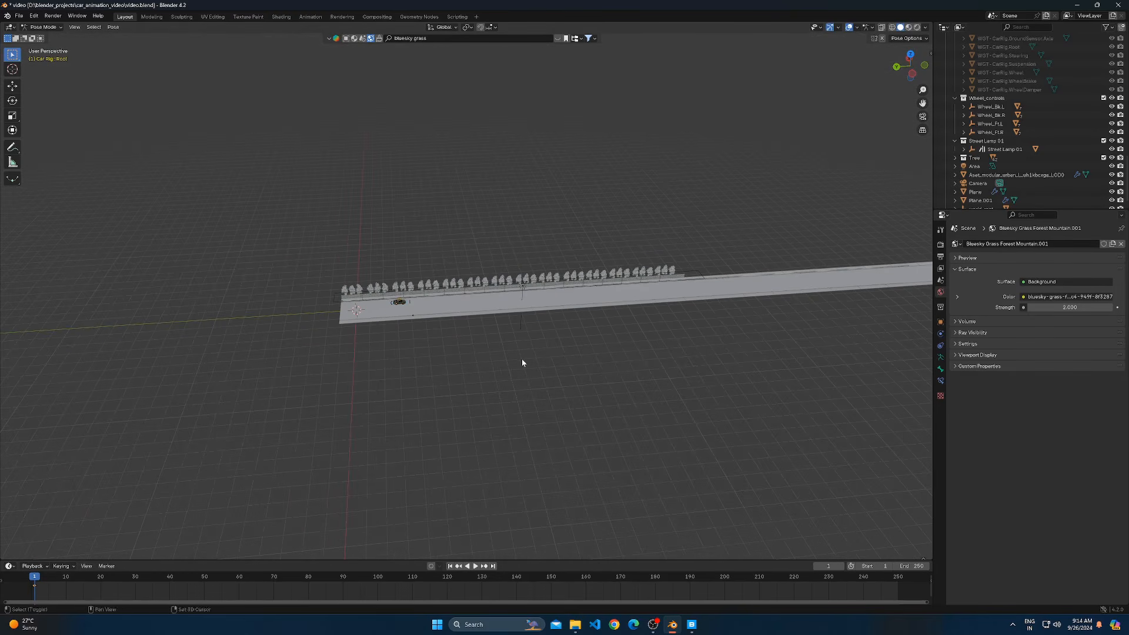
left_click(446, 576)
key("Return")
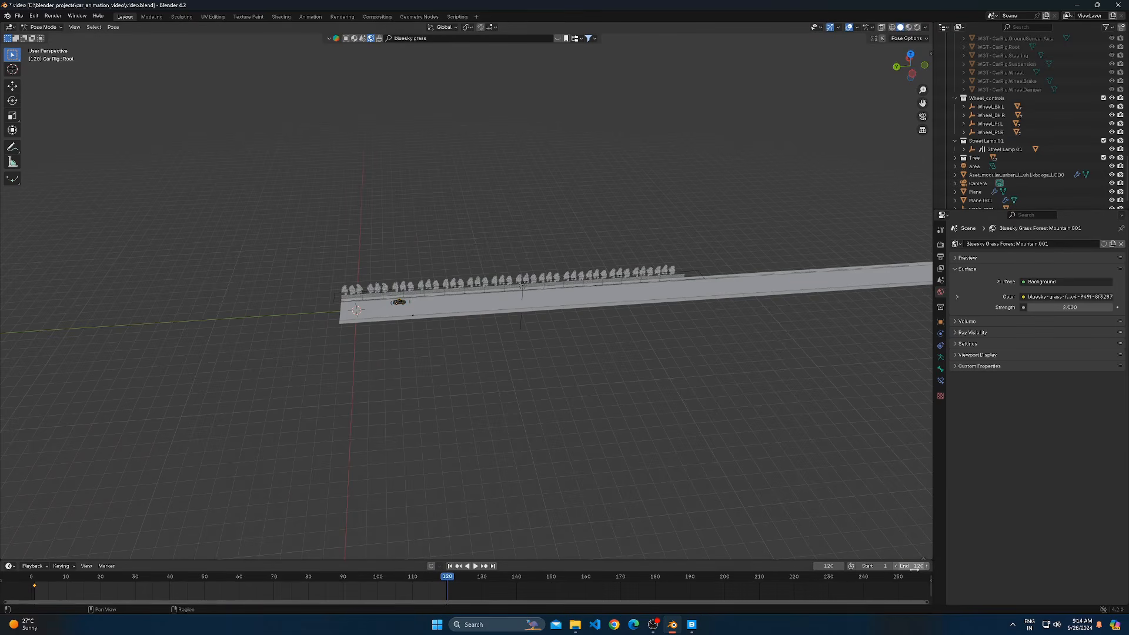
Move the rig's Root bone -300 m along the Y axis and insert a Location keyframe at frame 120
key("g")
type("y")
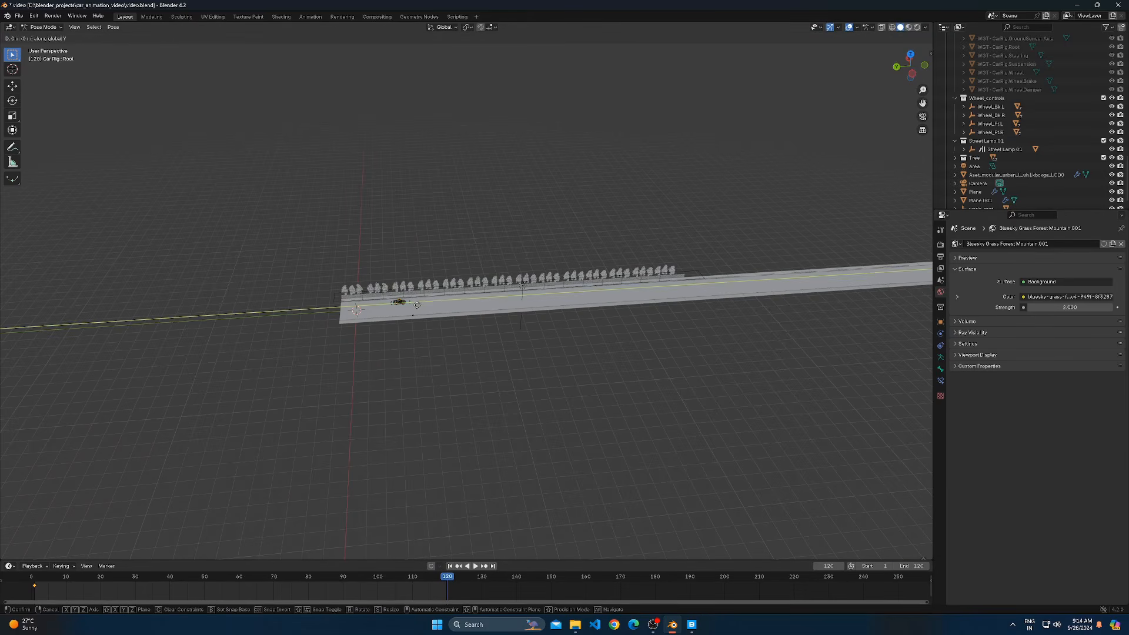
type("-300")
key("Return")
key("k")
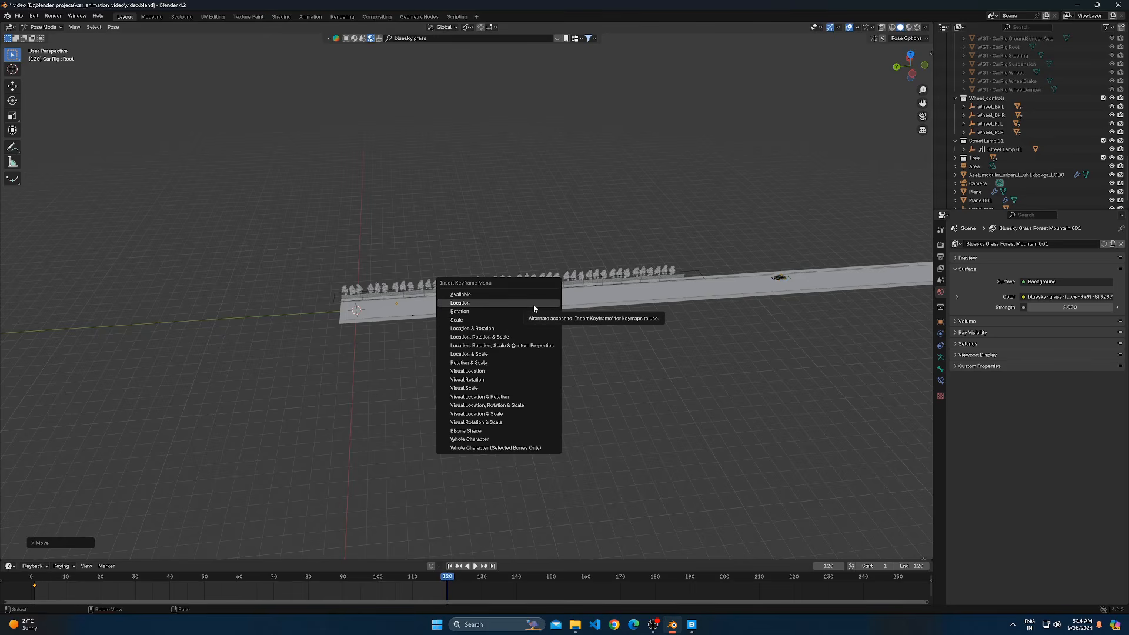
left_click(534, 305)
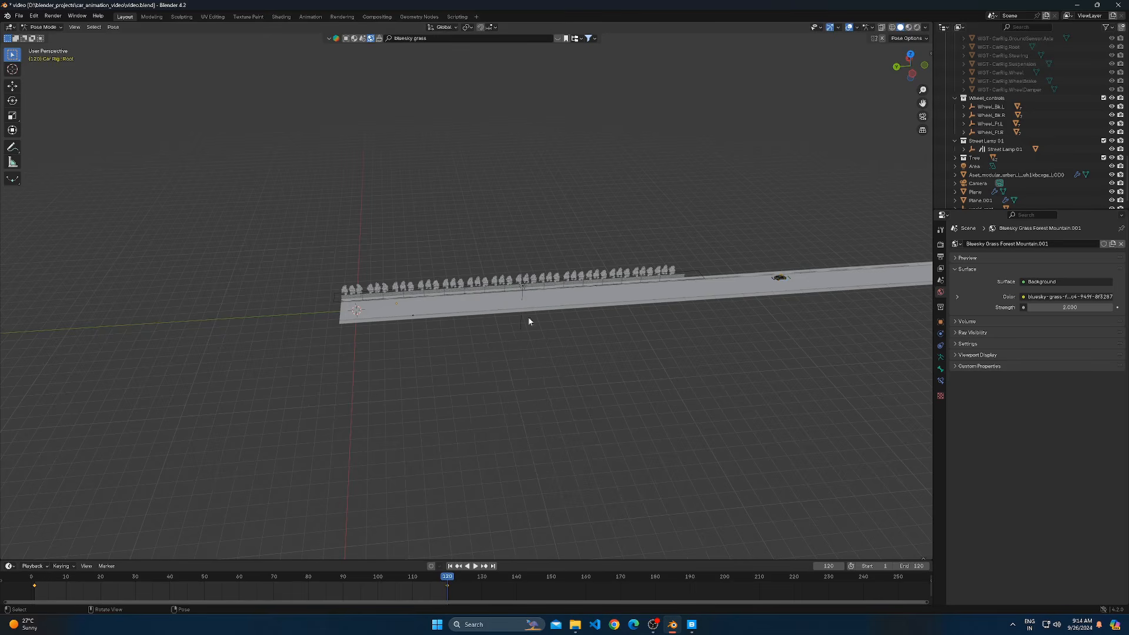
Return to frame 1, switch to Object Mode and insert a Location keyframe on the camera beside the road
left_click(450, 565)
scroll(403, 317, "up", 4)
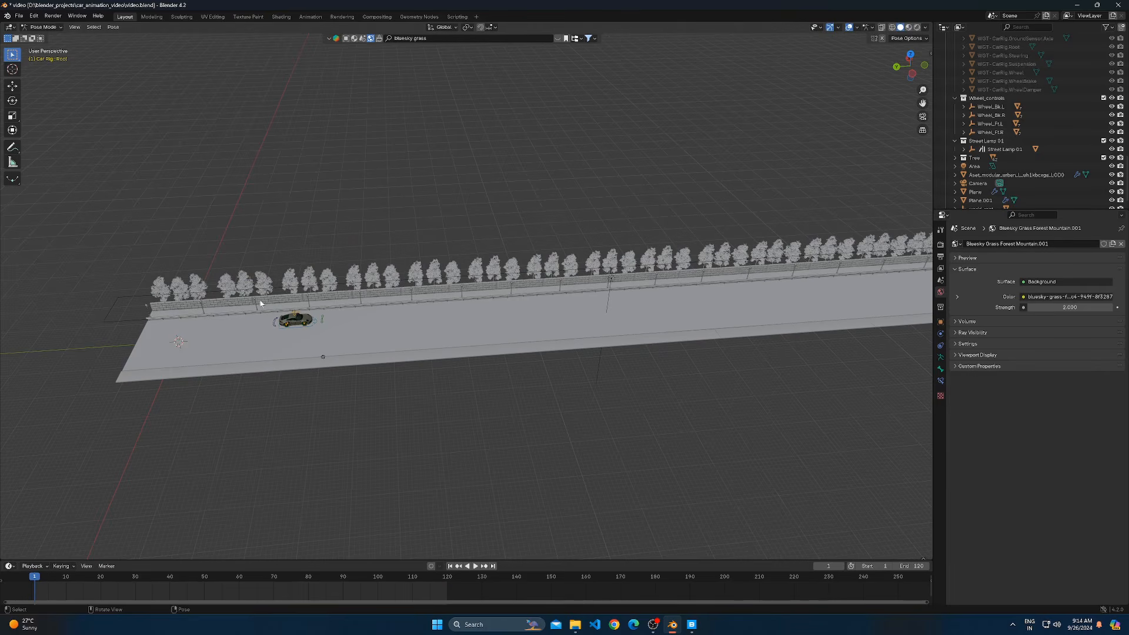
left_click(43, 27)
left_click(42, 35)
left_click(324, 358)
scroll(386, 364, "up", 3)
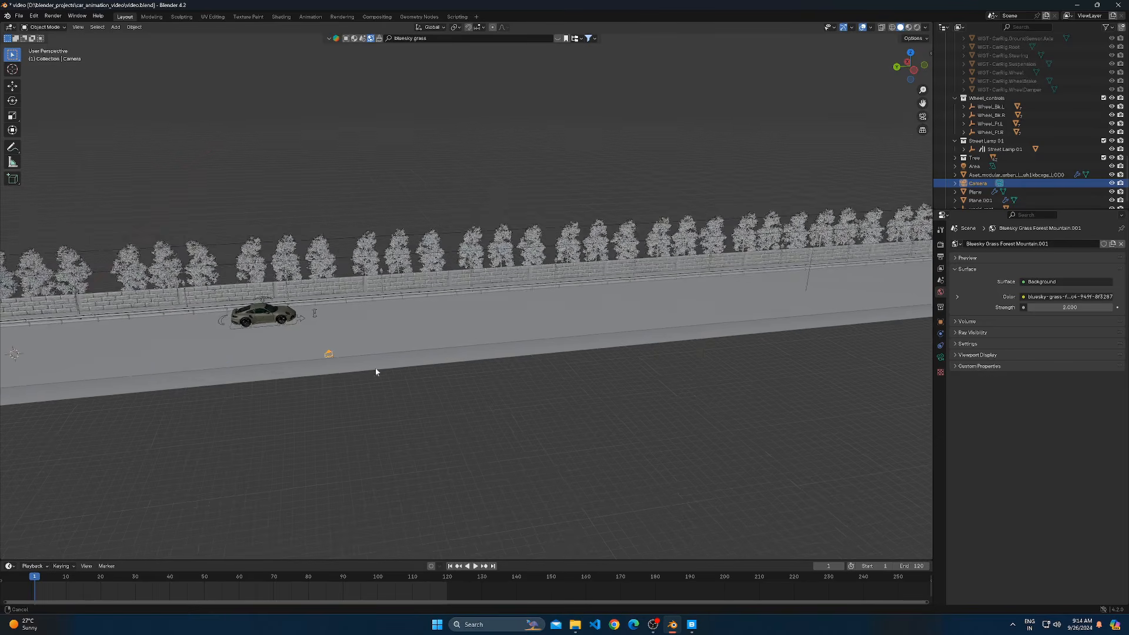
scroll(384, 365, "up", 2)
key("k")
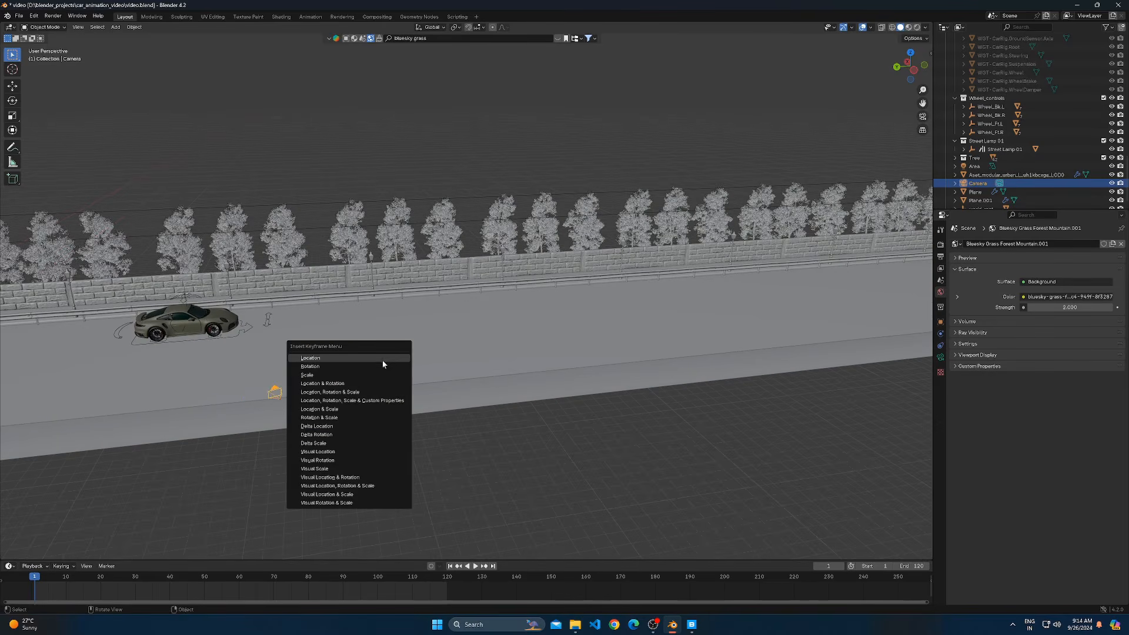
left_click(382, 359)
Go to the last frame, 120, and start moving the camera along the Y axis
left_click(492, 565)
scroll(458, 386, "down", 8)
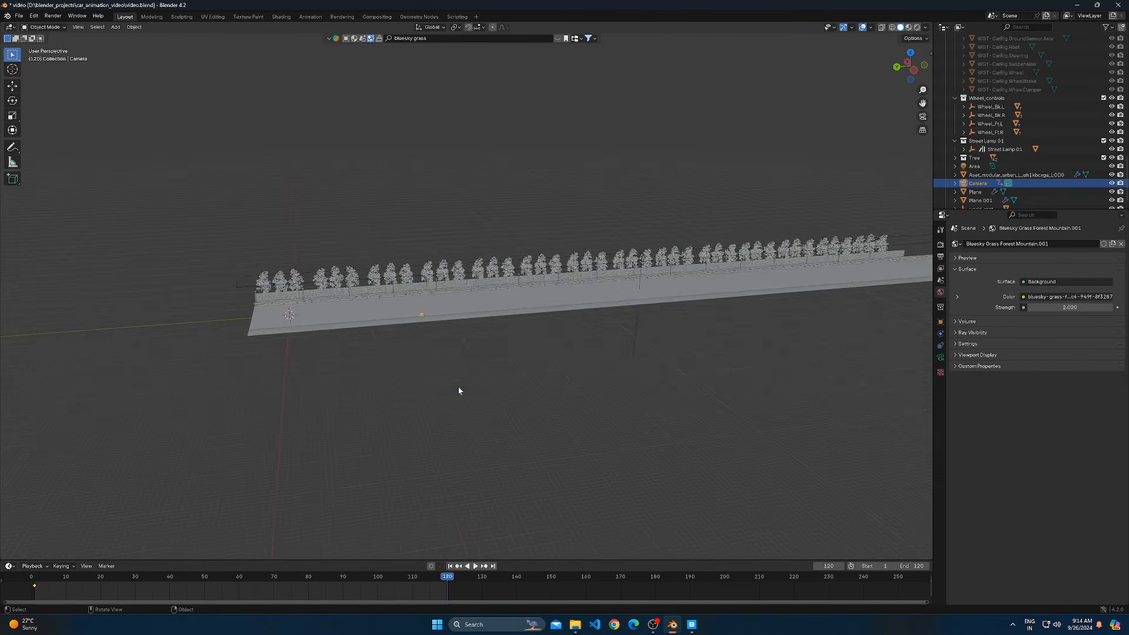
type("gy")
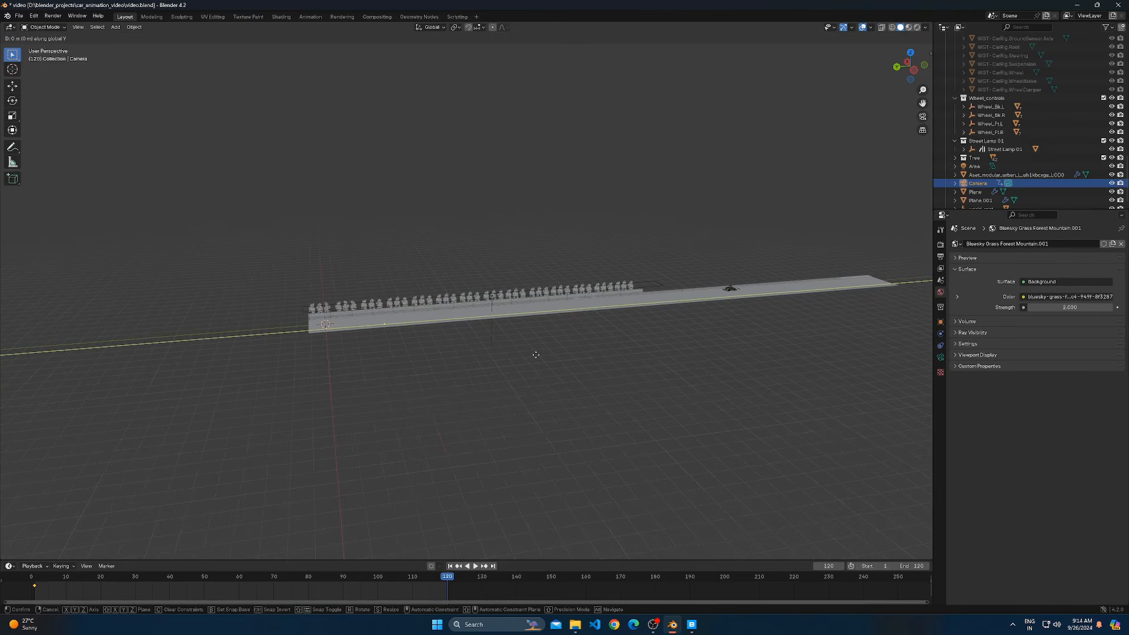
Move the camera -300 m along the Y axis at frame 120 and insert a Location keyframe
type("-300")
key("Return")
key("k")
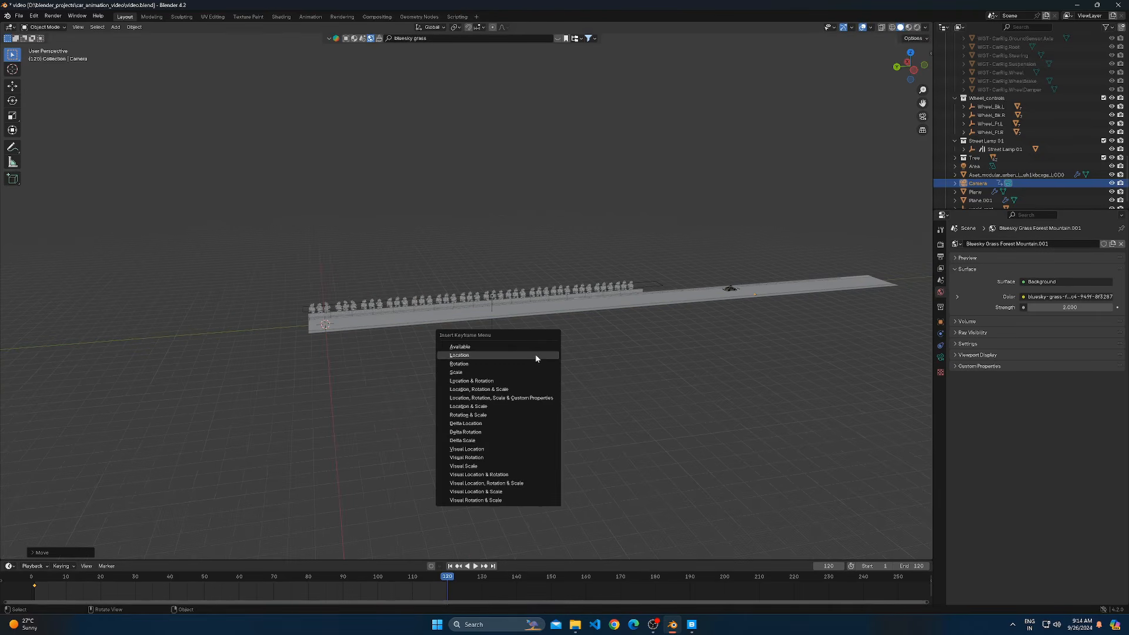
left_click(536, 355)
Play the animation through the camera from the first frame to check the background along the road
key("shift+Left")
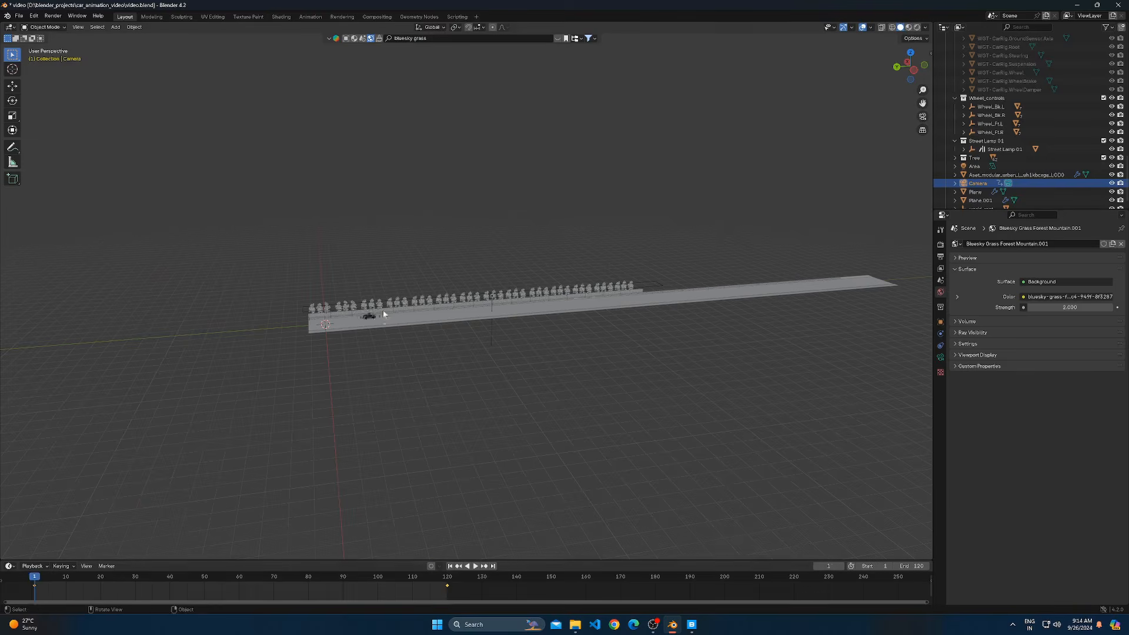
key("KP_0")
key("space")
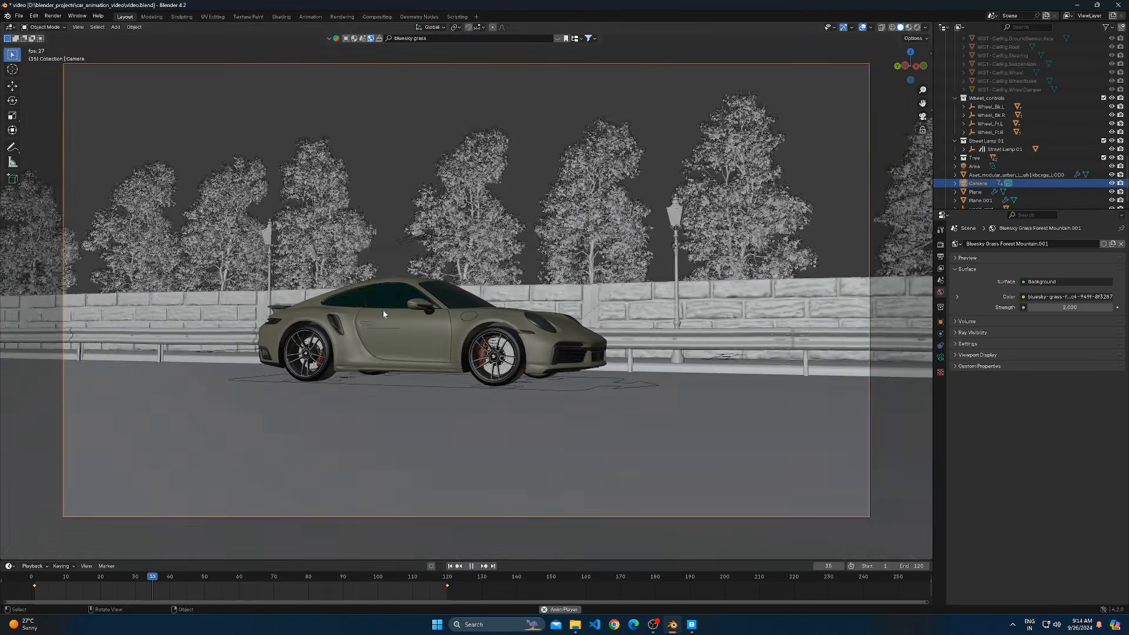
key("space")
Increase the stone wall's Array modifier count until the wall extends past the car near the end of its drive
left_click(234, 296)
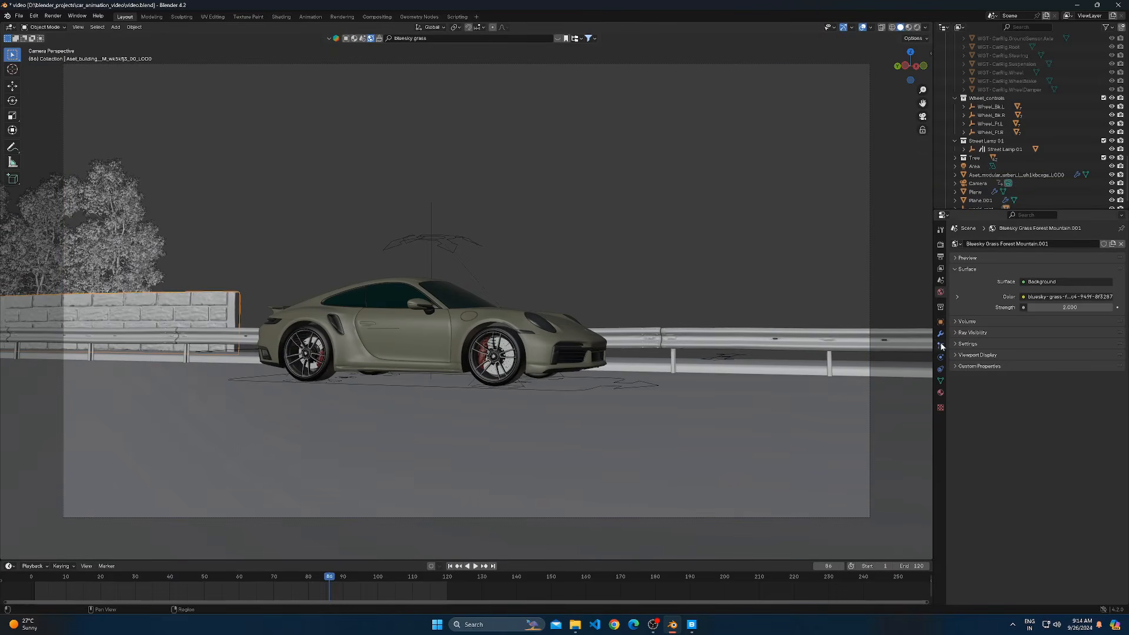
left_click(941, 334)
middle_click_drag(547, 360, 576, 461)
scroll(644, 390, "down", 8)
key("space")
key("space")
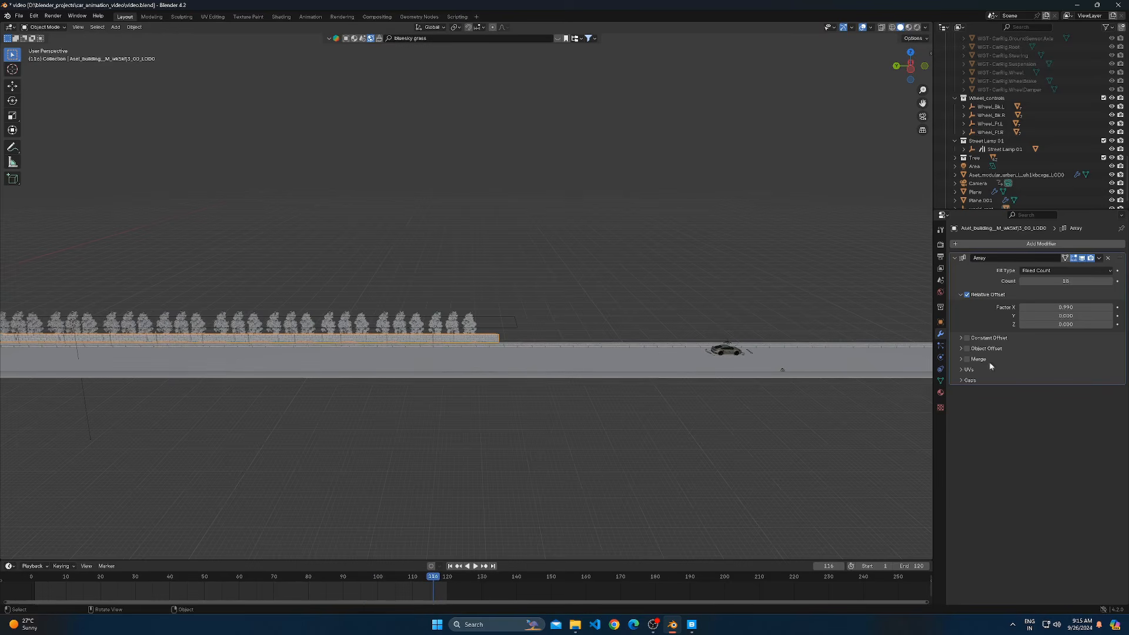
left_click(1109, 282)
left_click(1110, 281)
left_click(1109, 282)
left_click(1109, 282)
left_click(1109, 281)
left_click(1109, 281)
left_click(1110, 282)
left_click(1109, 281)
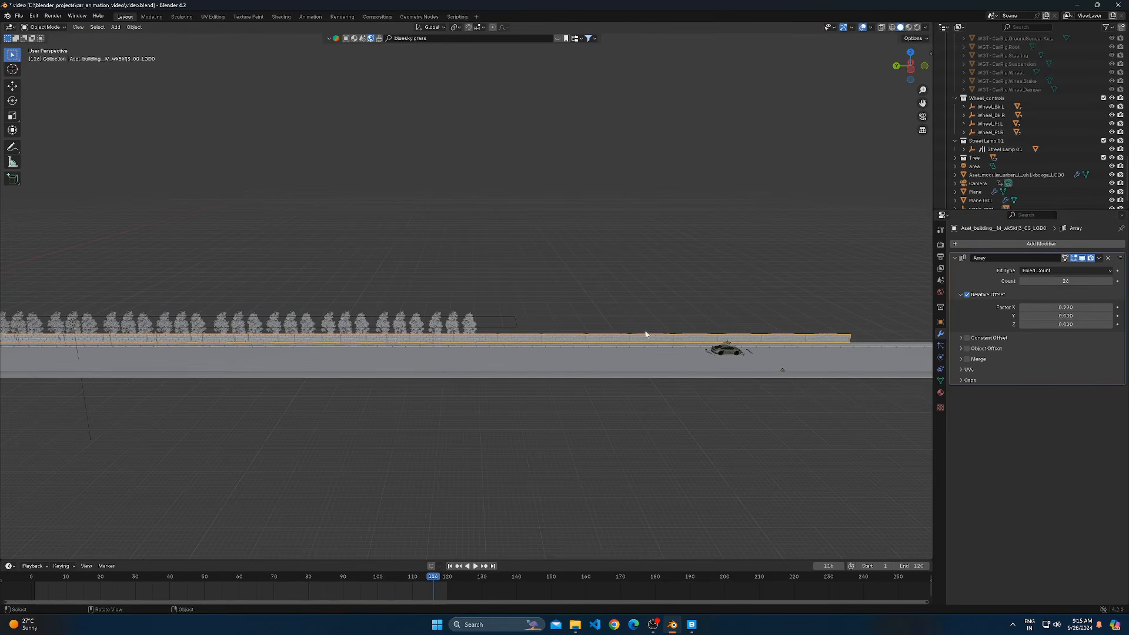
Duplicate the last twelve trees of the row and move the copies about -75 m along Y to continue the row
scroll(623, 337, "down", 1)
scroll(598, 297, "down", 1)
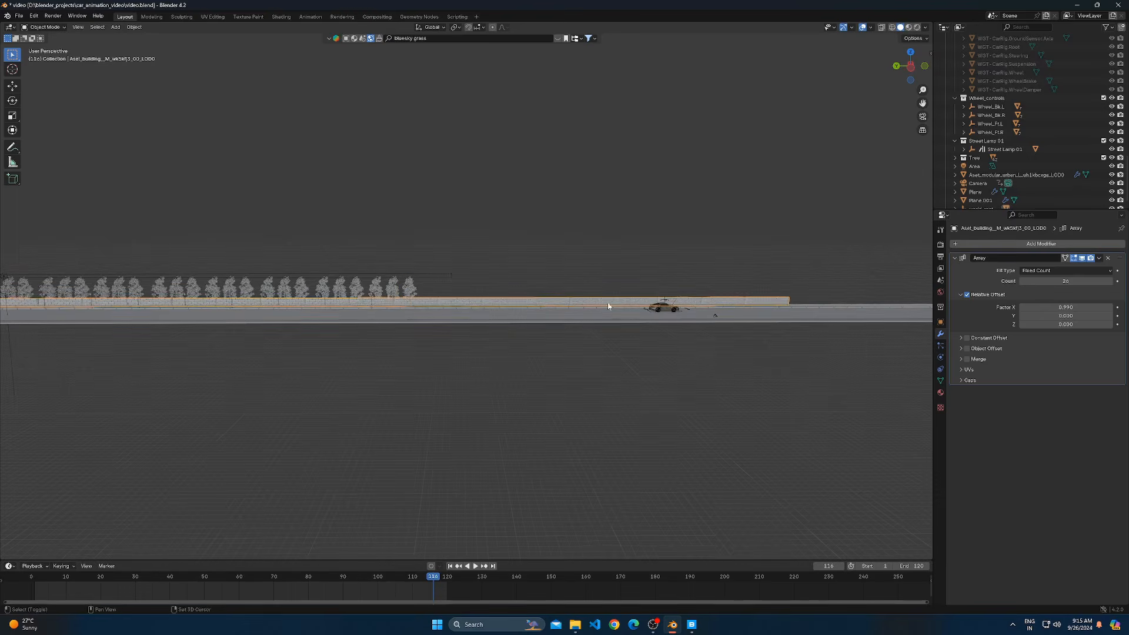
left_click(414, 288)
left_click(371, 289)
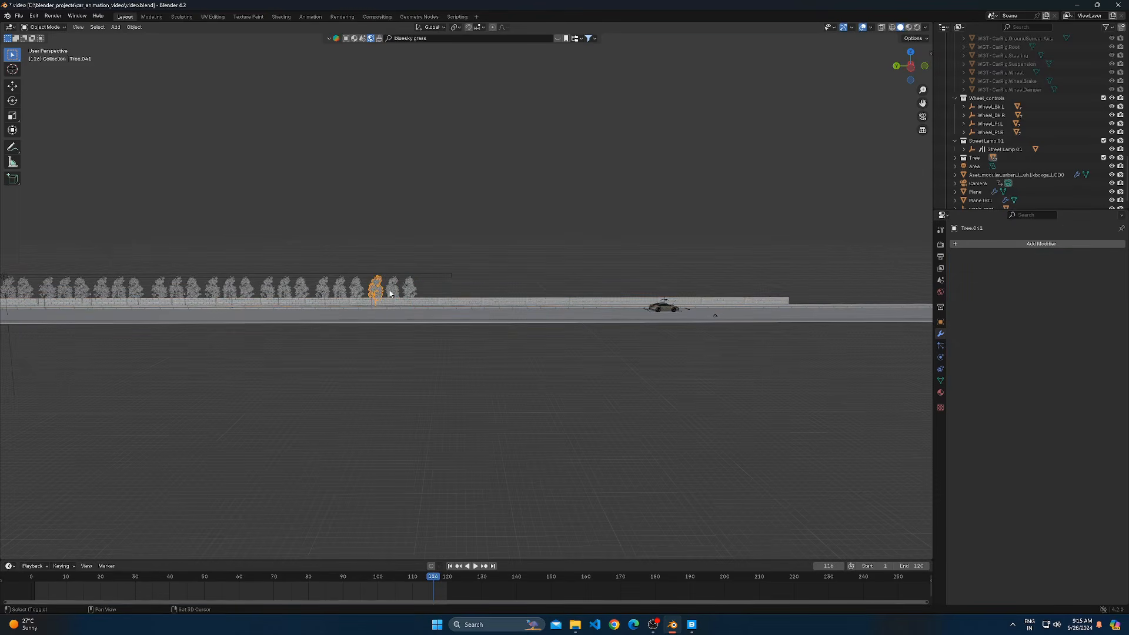
scroll(335, 316, "down", 2)
scroll(418, 294, "up", 1)
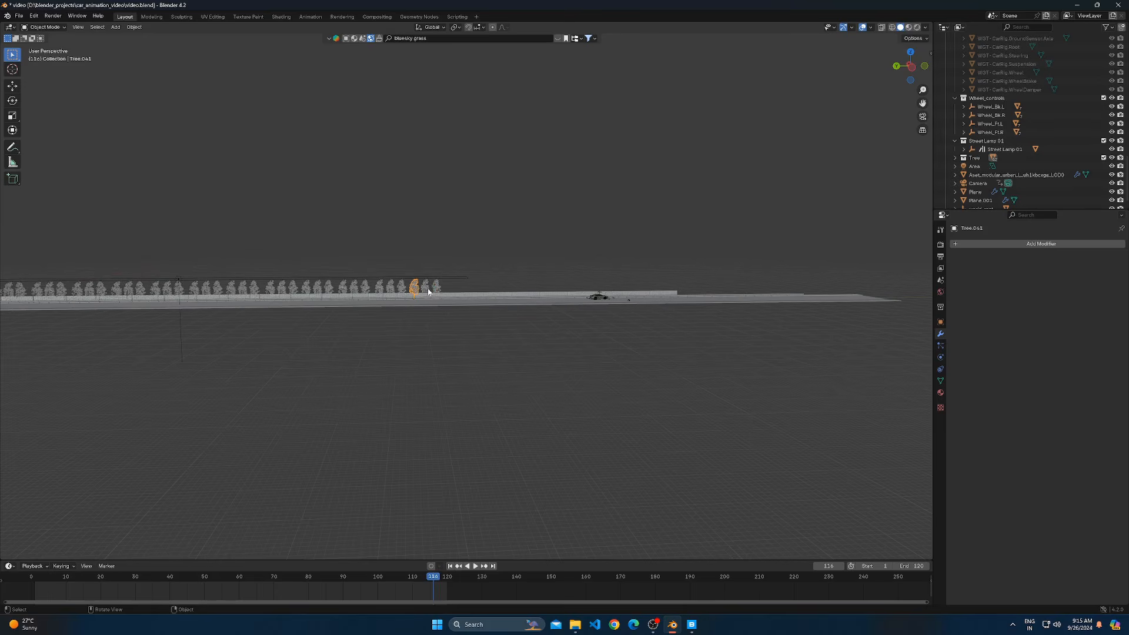
left_click(416, 288, "shift")
left_click(352, 289, "shift")
left_click(328, 288, "shift")
left_click(317, 289, "shift")
left_click(306, 288, "shift")
key("g")
key("x")
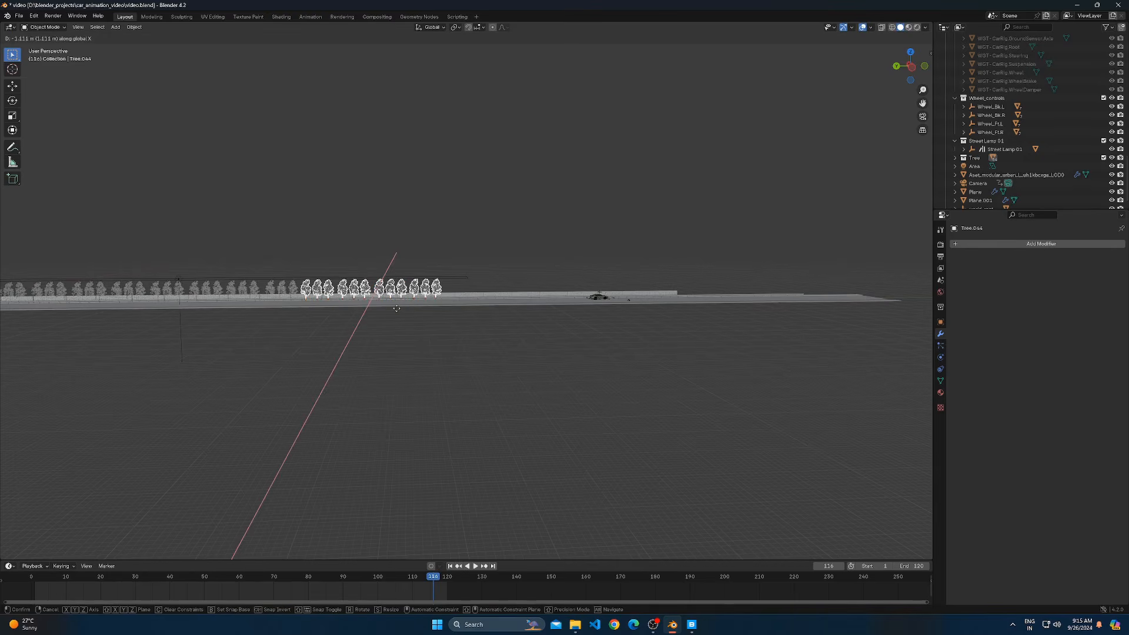
key("y")
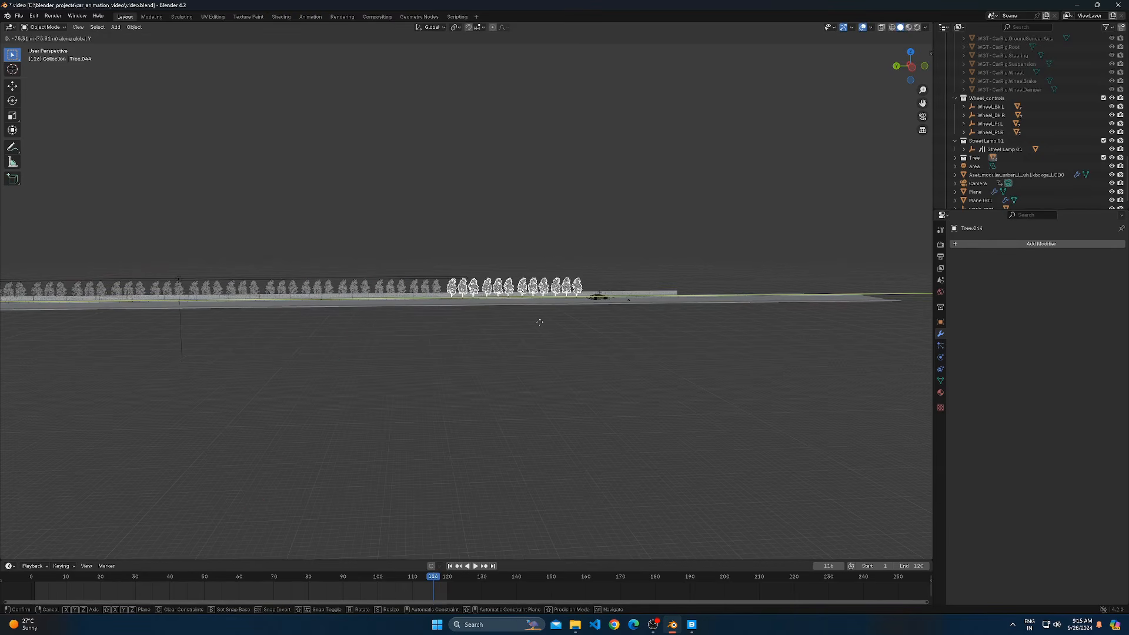
left_click(539, 322)
Duplicate the newly placed trees again and shift the copies about -73 m along Y, past the car
key("shift+d")
key("x")
key("y")
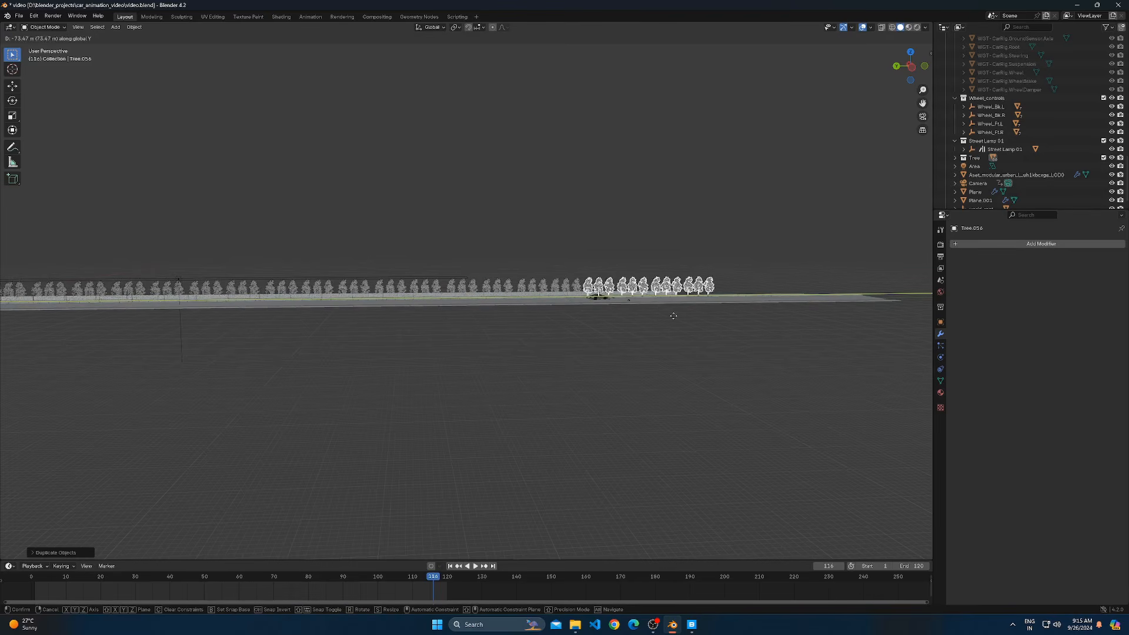
Delete the surplus trees from the far end of the extended row, checking the coverage in the camera view
left_click(659, 267)
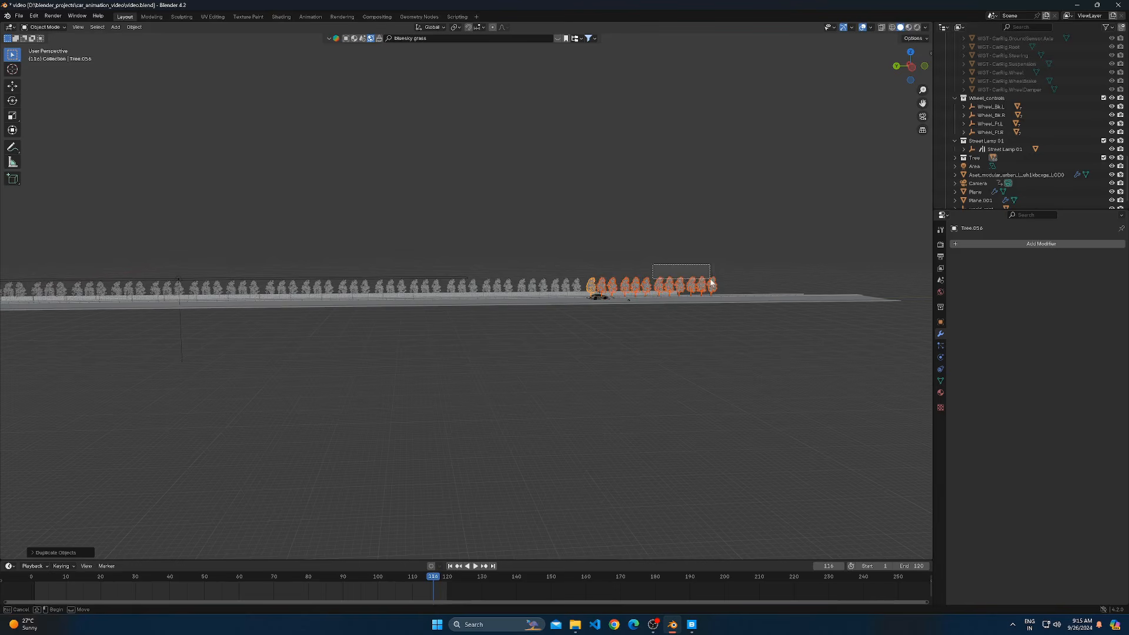
key("Delete")
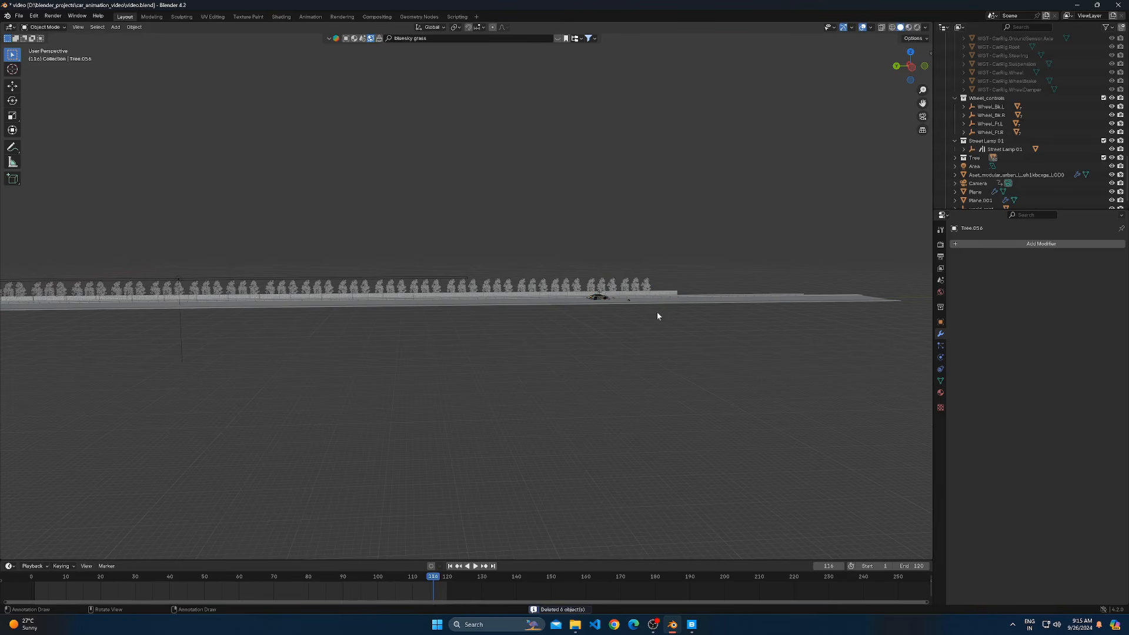
key("KP_0")
middle_click_drag(657, 312, 710, 308)
scroll(711, 307, "down", 10)
left_click_drag(605, 281, 659, 288)
key("x")
left_click(658, 288)
Play back the camera view to check the extended trees and wall, and return to the first frame
key("KP_0")
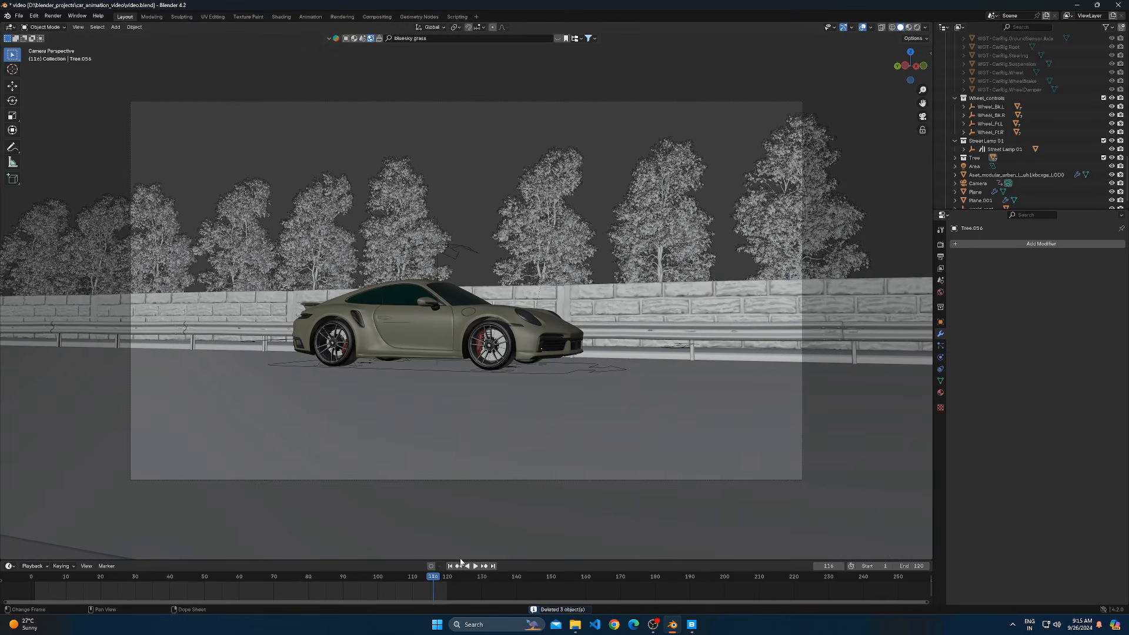
key("space")
key("space")
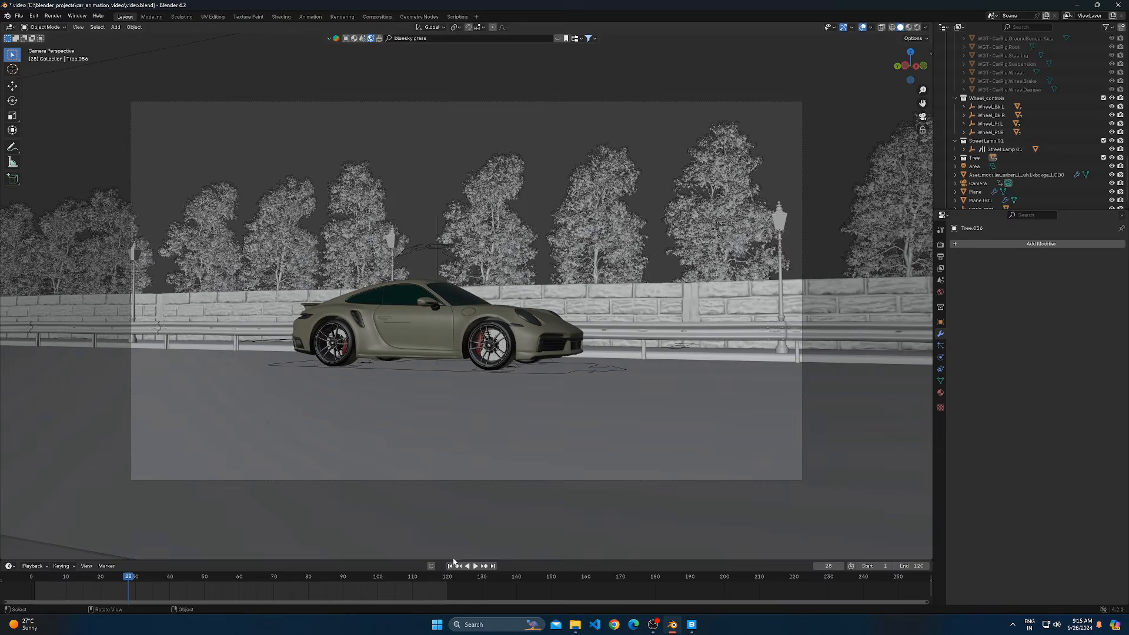
left_click(450, 567)
Select the car rig, enter Pose Mode and set its keyframe interpolation to Bezier
middle_click_drag(380, 371, 388, 386)
scroll(420, 327, "down", 12)
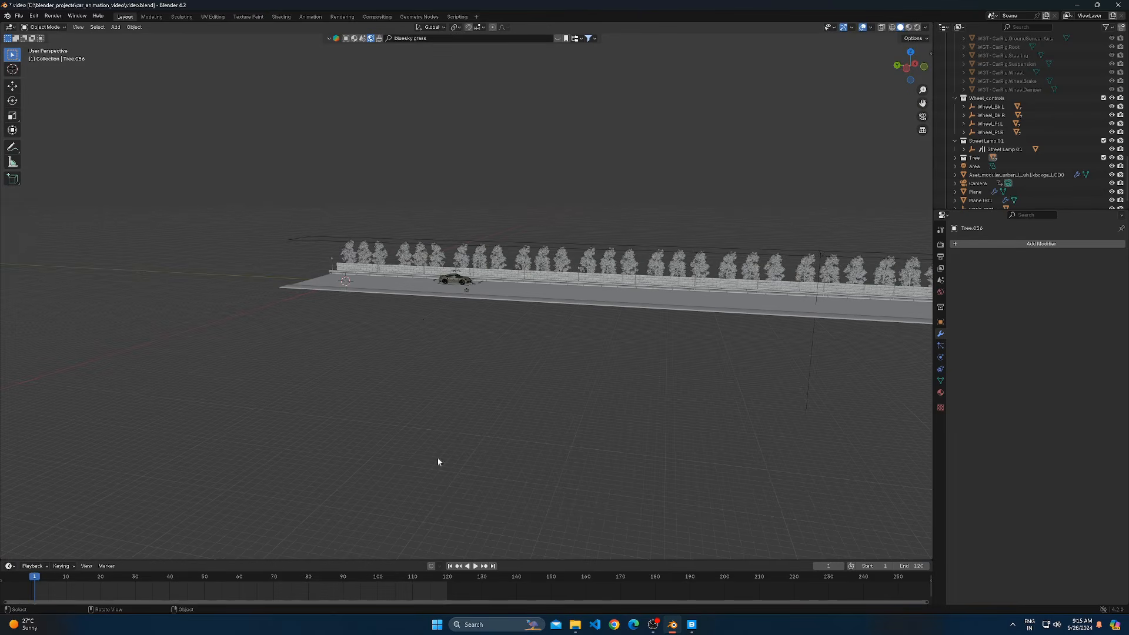
scroll(461, 318, "up", 8)
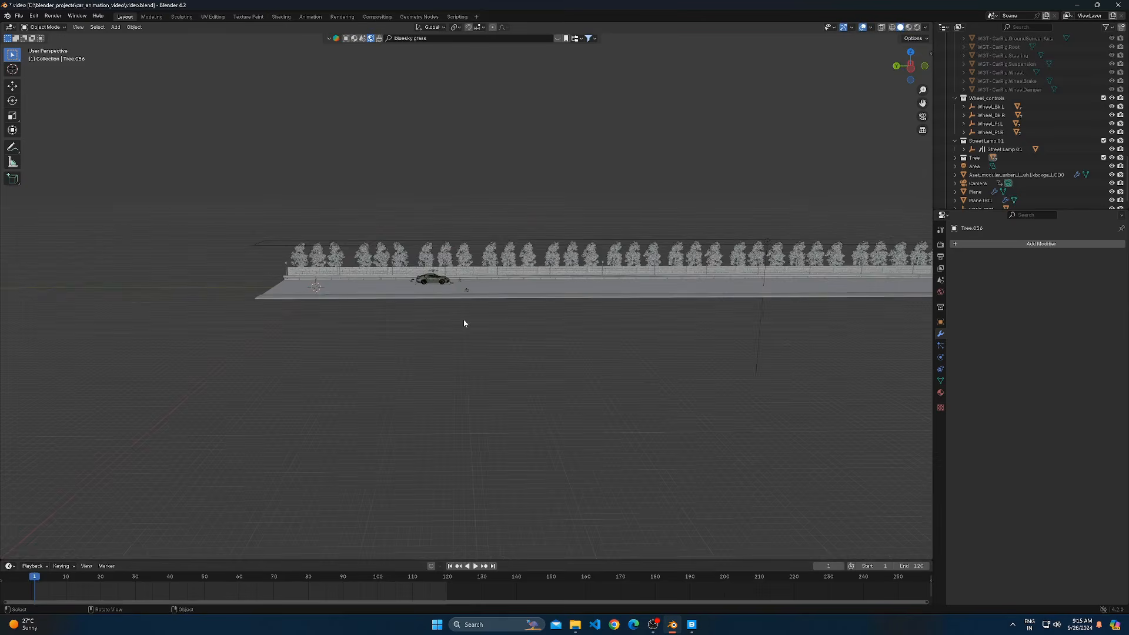
left_click(473, 283)
left_click(473, 283)
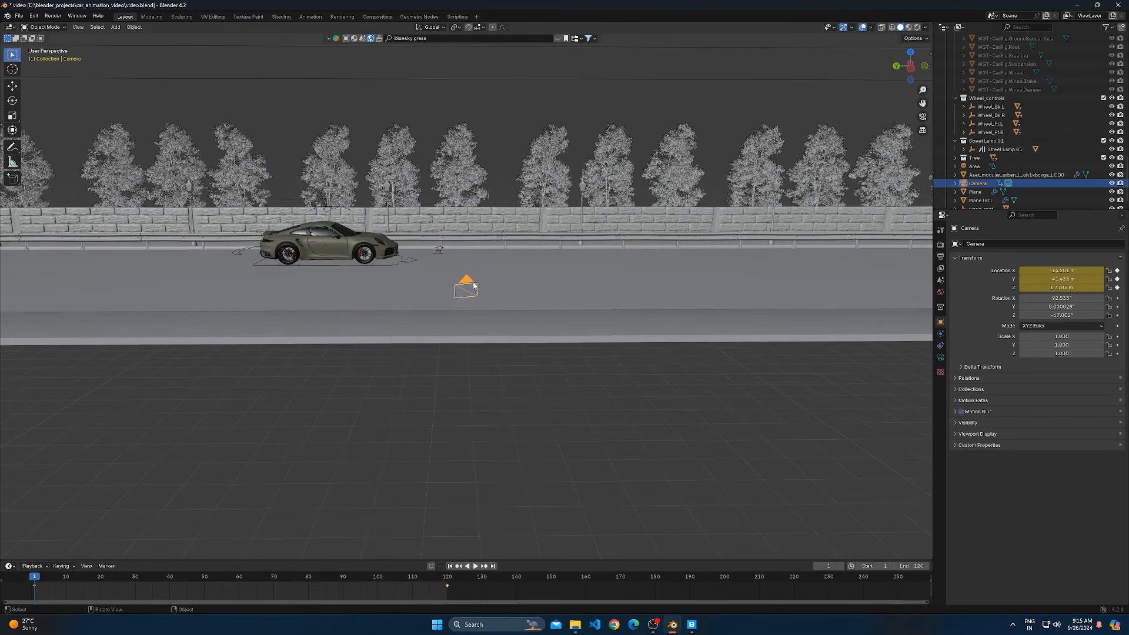
left_click(344, 215)
key("KP_Decimal")
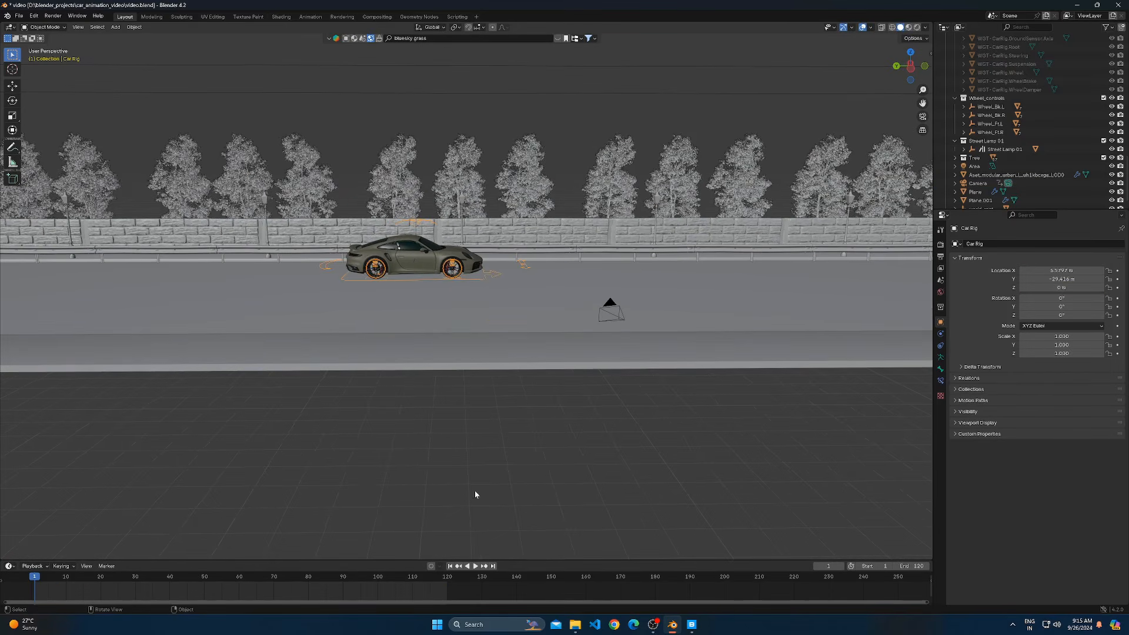
left_click(42, 27)
left_click(46, 57)
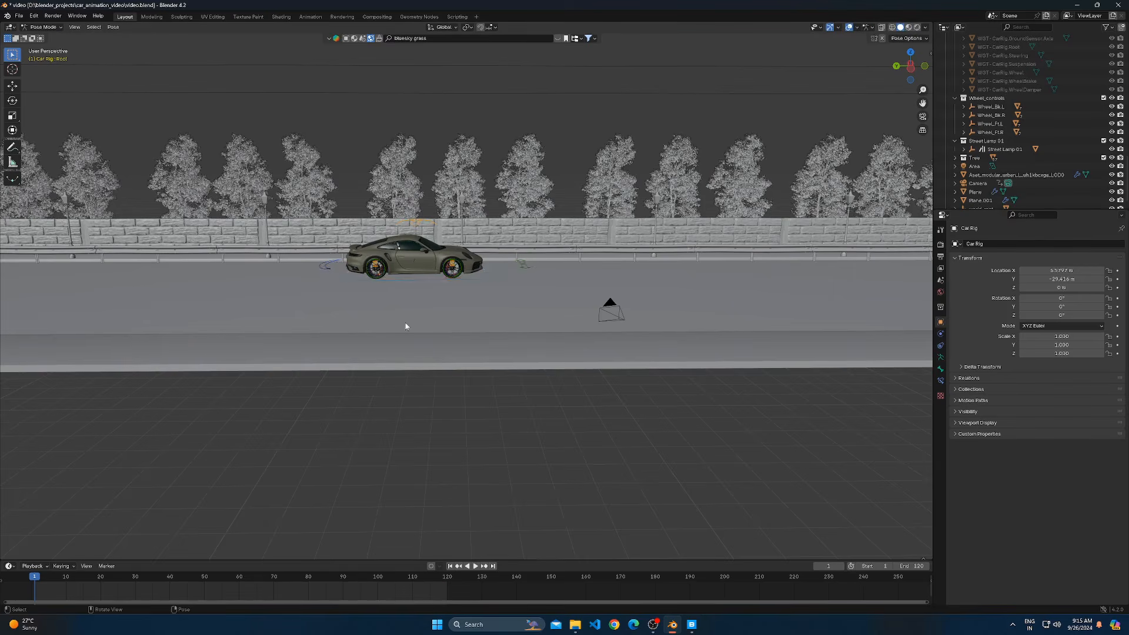
key("t")
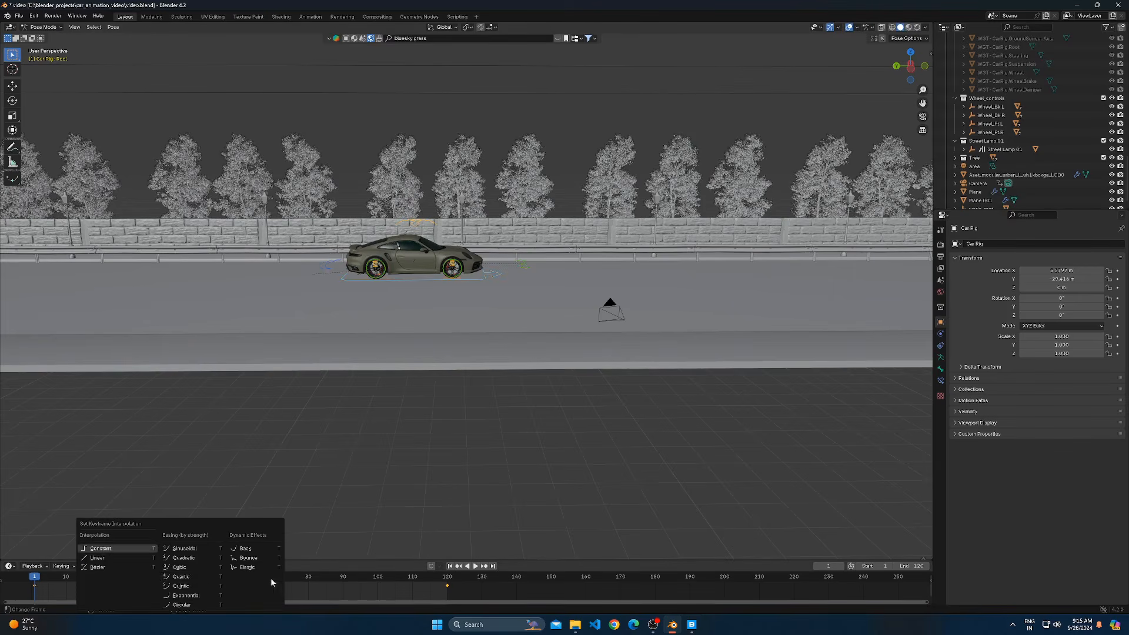
left_click(136, 564)
Return to Object Mode and set the camera's keyframe interpolation to Bezier
left_click(47, 27)
left_click(47, 37)
left_click(611, 309)
key("t")
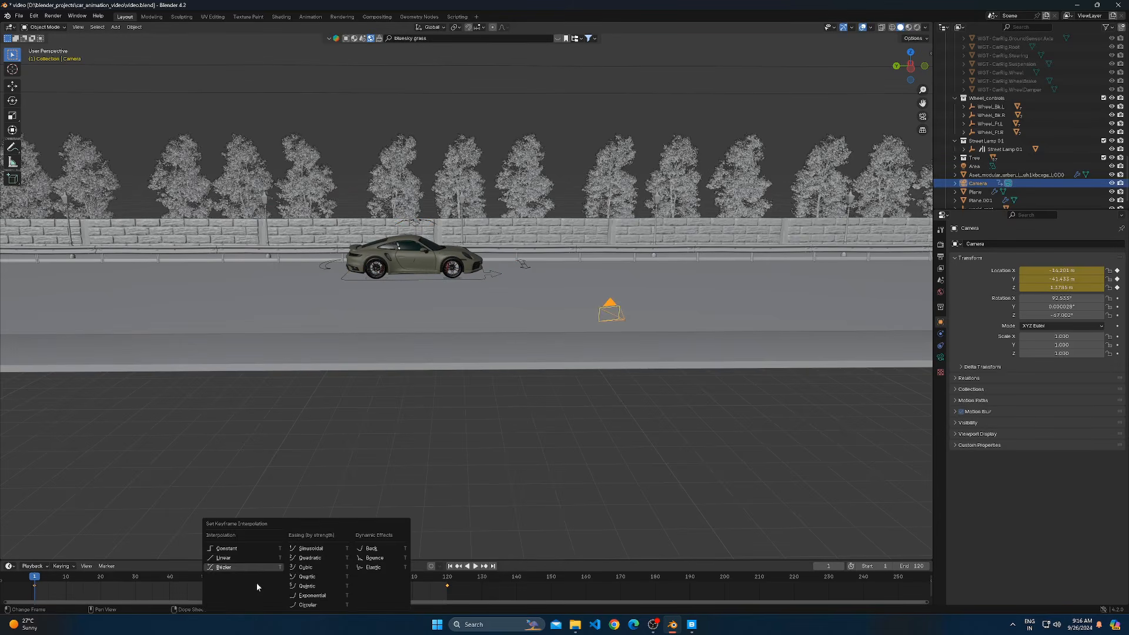
left_click(254, 562)
Review the car and camera motion in the camera view, and go back to the first frame
key("space")
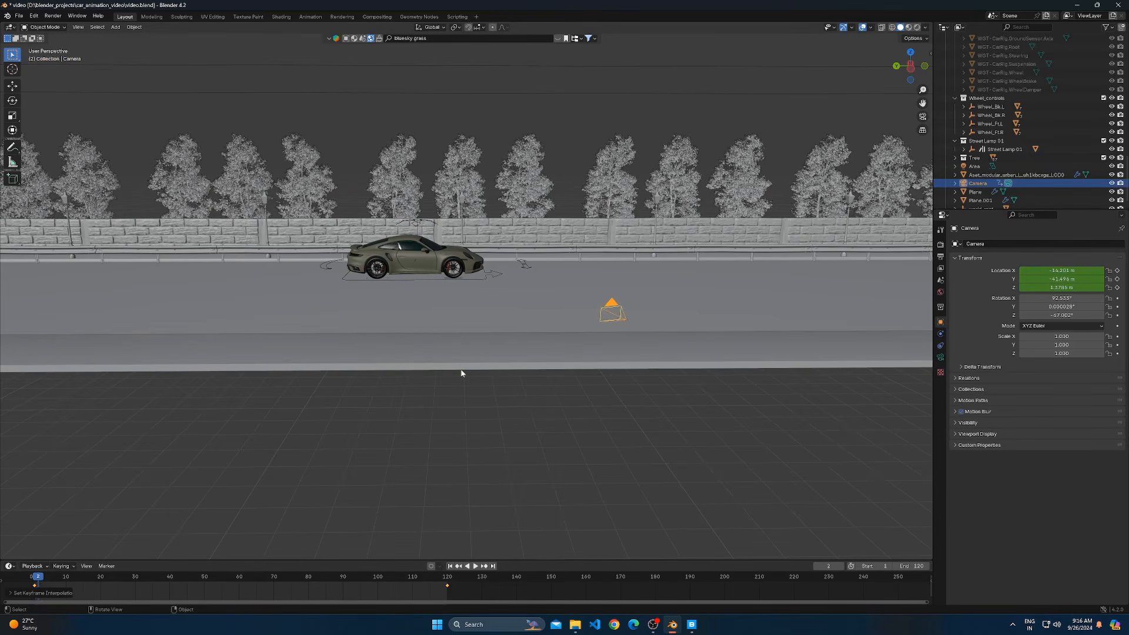
key("KP_0")
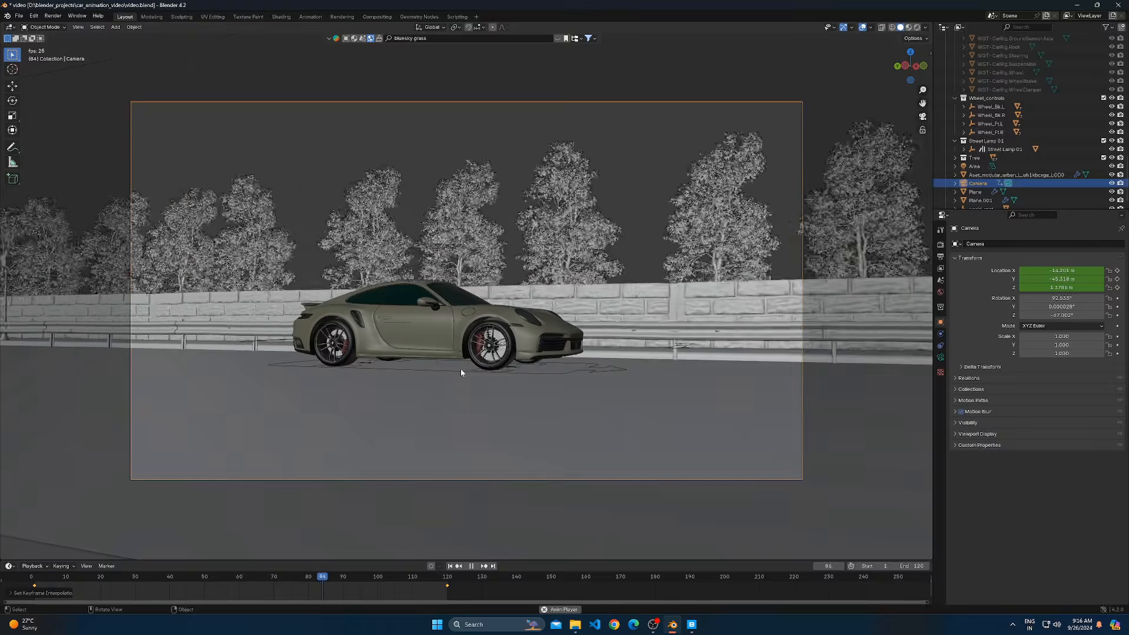
key("space")
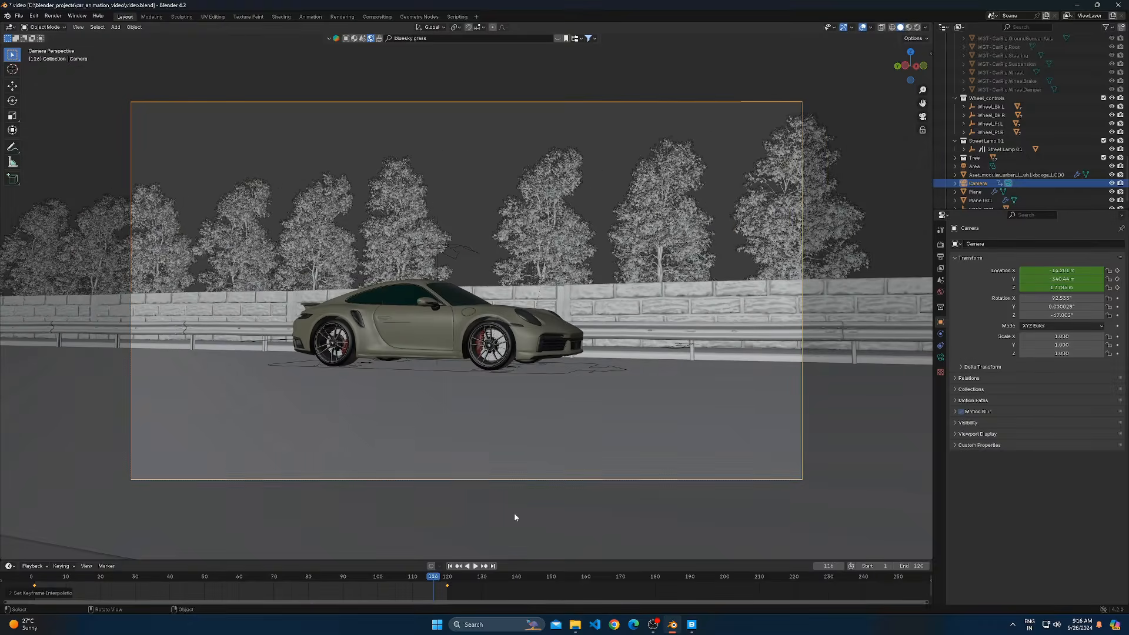
left_click(473, 566)
left_click(469, 566)
left_click(450, 566)
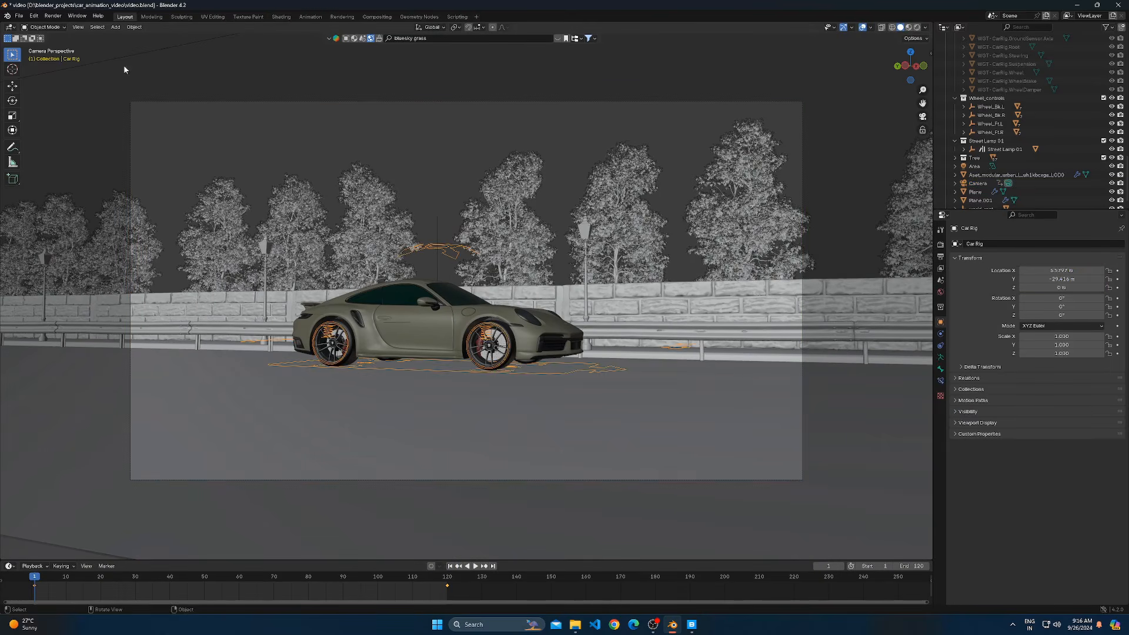
Put the car rig in Pose Mode, enlarge the timeline area and set the animation's end frame to 200
left_click(44, 27)
left_click(41, 49)
left_click(459, 250)
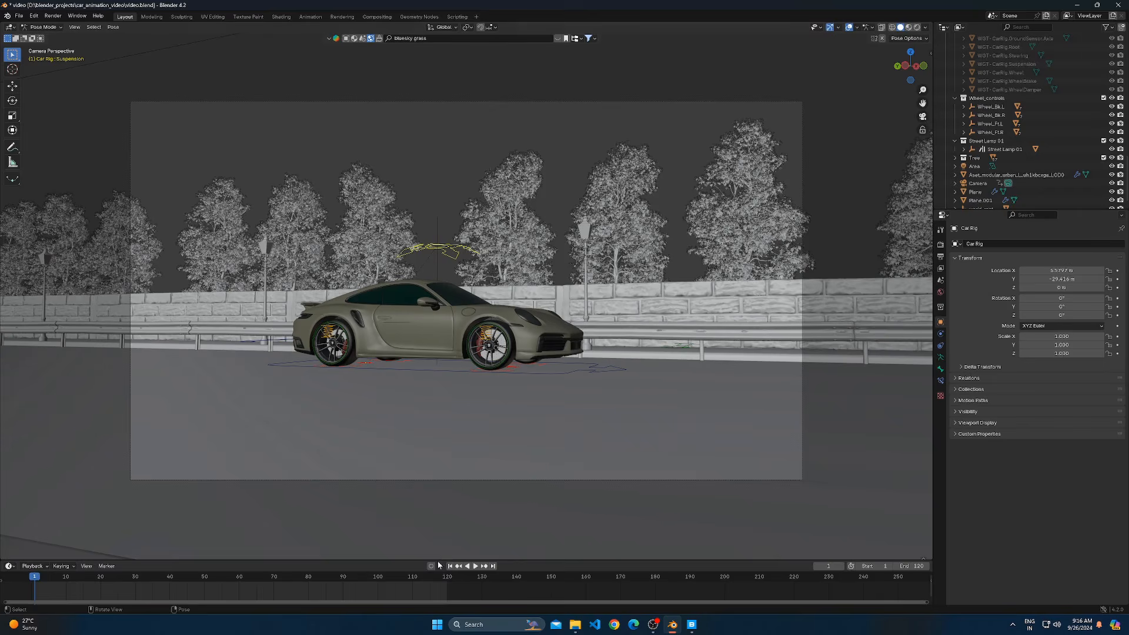
left_click_drag(438, 558, 438, 494)
left_click(447, 336)
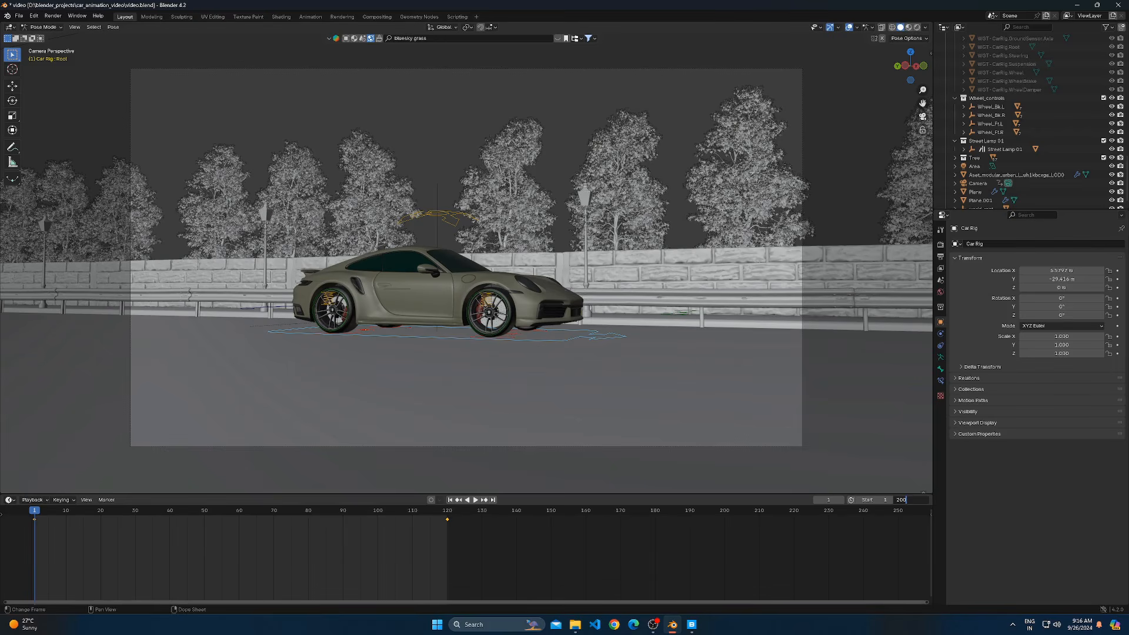
key("Return")
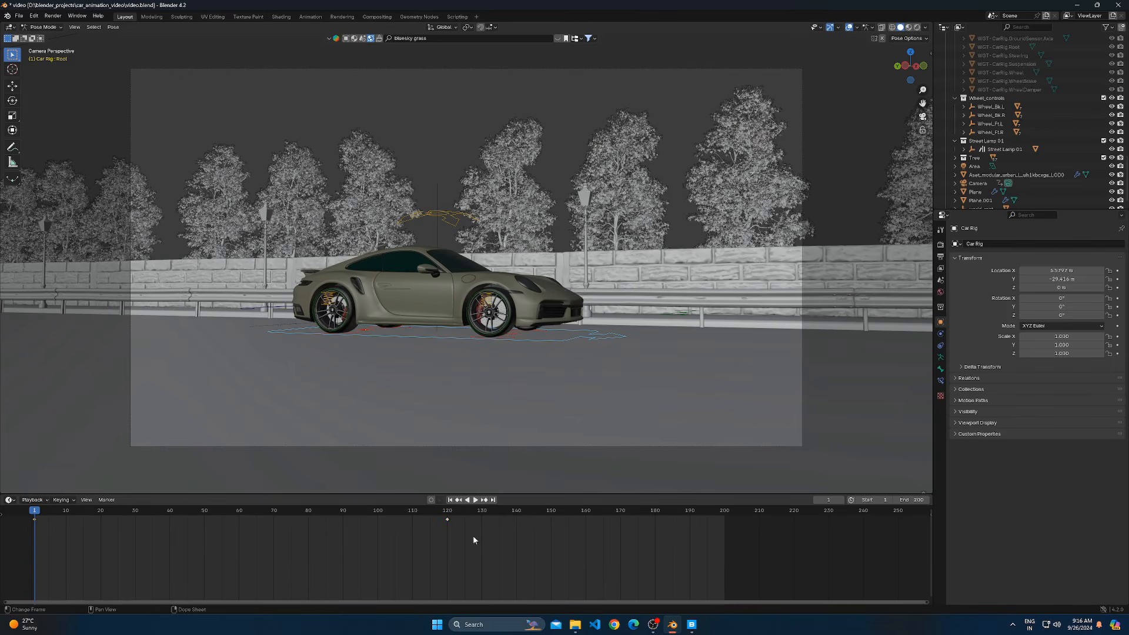
Select the car rig's Suspension bone and insert a Location keyframe for it at frame 1
left_click(445, 220)
left_click_drag(33, 513, 66, 513)
left_click(445, 221)
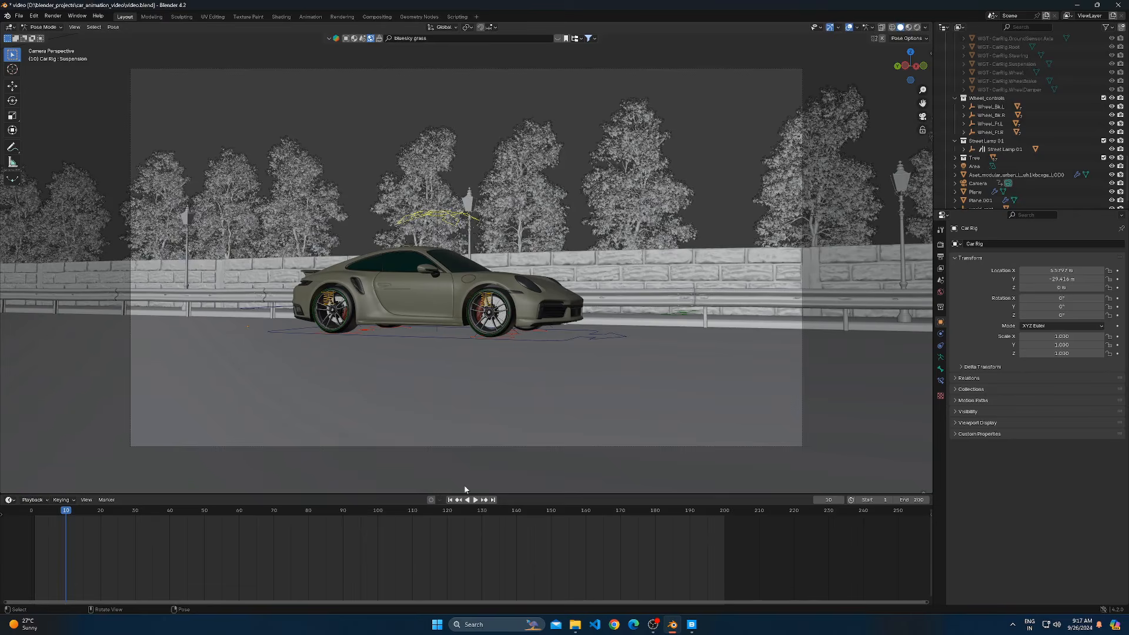
left_click(450, 500)
key("i")
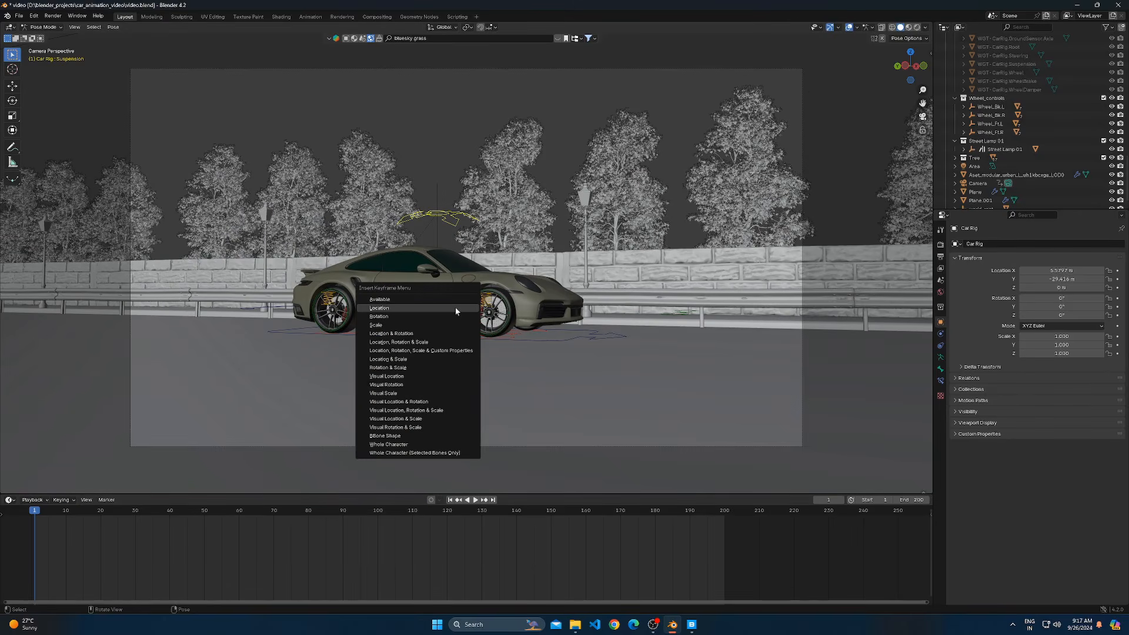
left_click(455, 307)
At frame 10, move the Suspension bone about 0.32 m along Y and insert a Location keyframe
left_click_drag(39, 513, 66, 511)
key("g")
key("y")
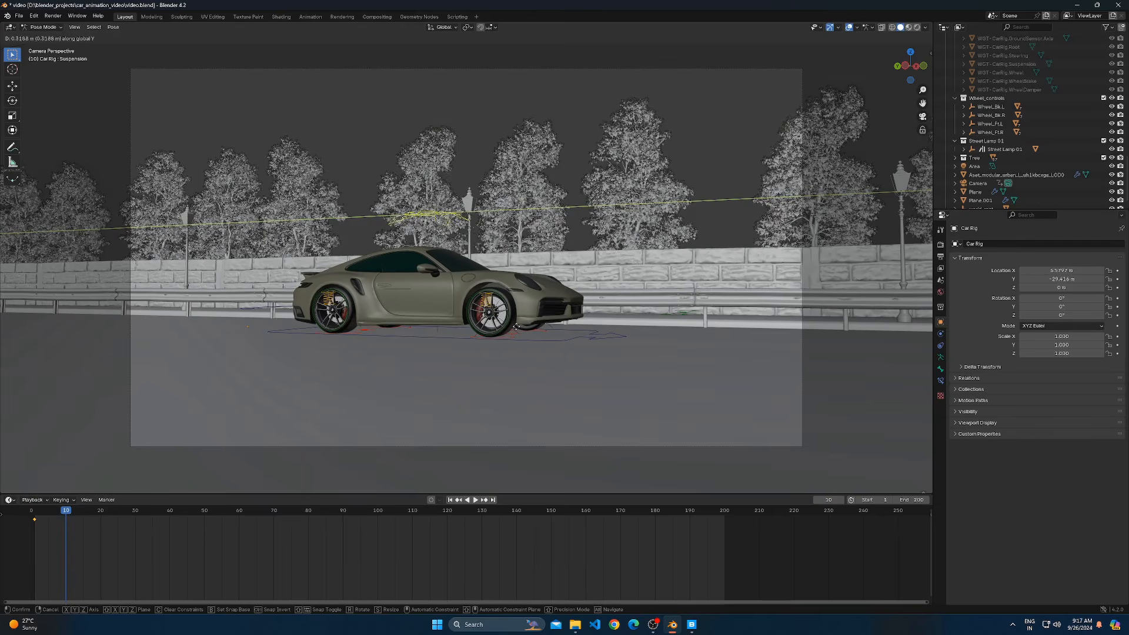
left_click(517, 325)
key("i")
left_click(516, 326)
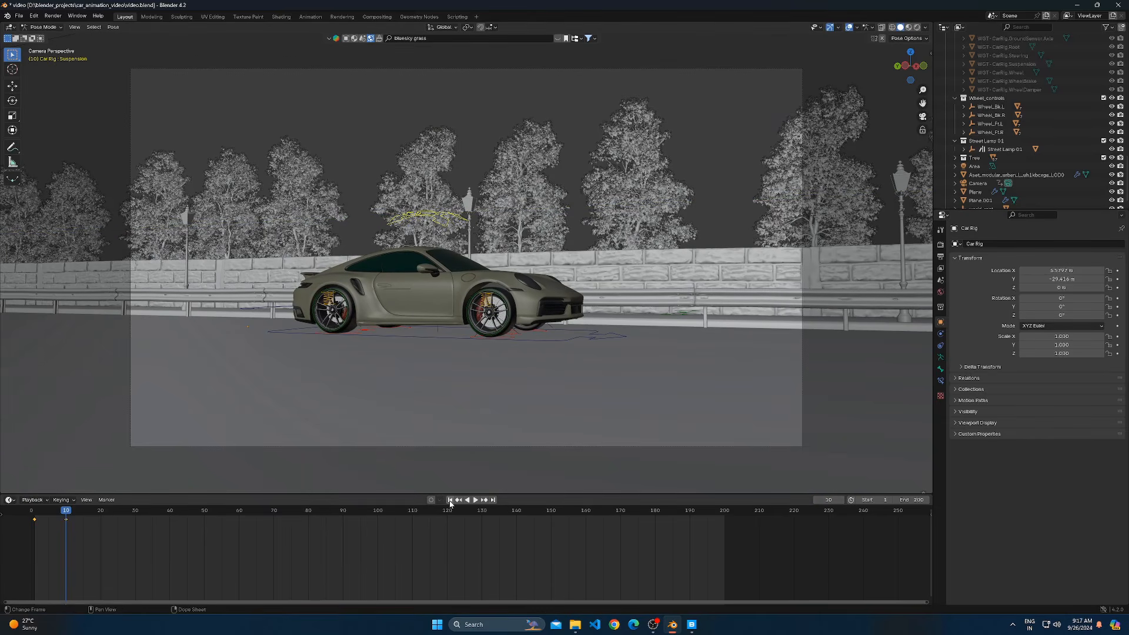
Play the animation from the first frame to check the suspension movement
left_click(449, 499)
key("space")
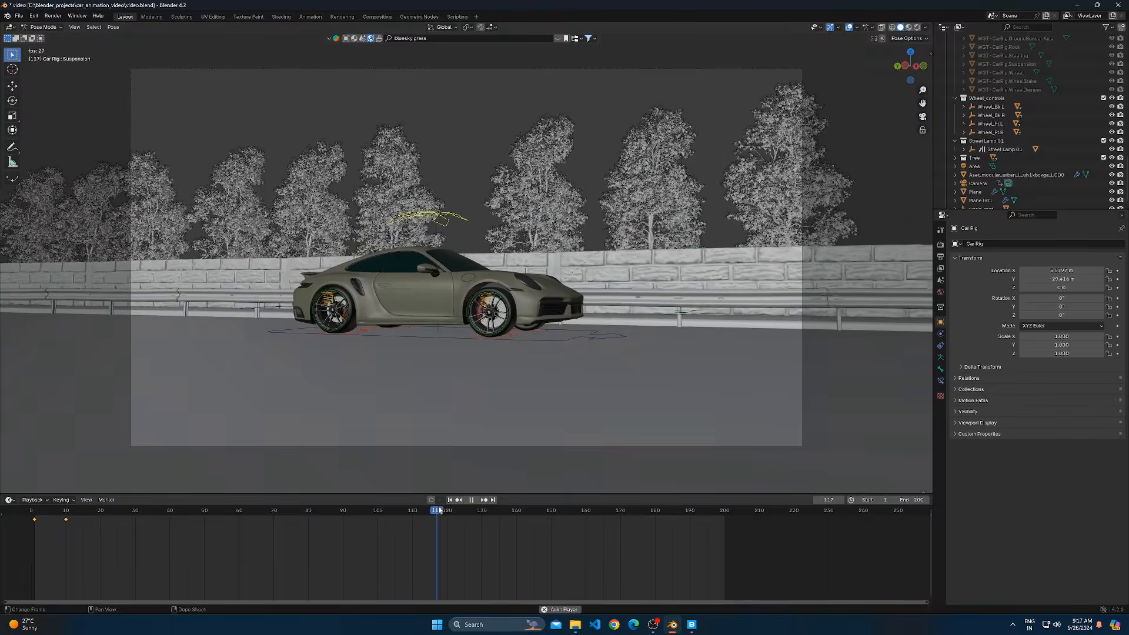
key("space")
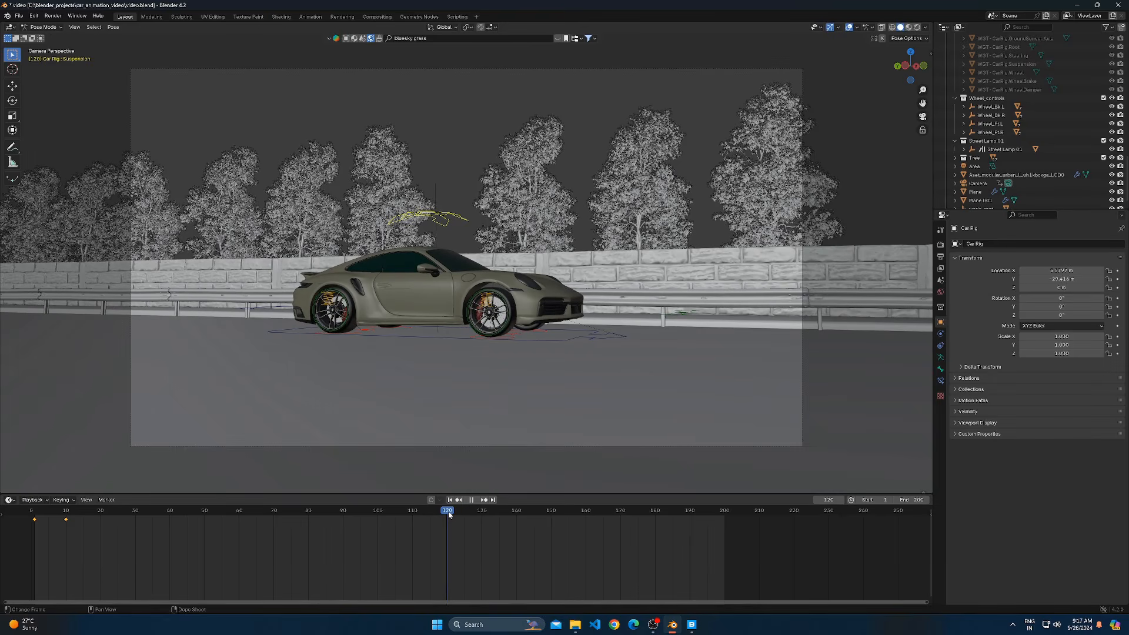
key("g")
key("y")
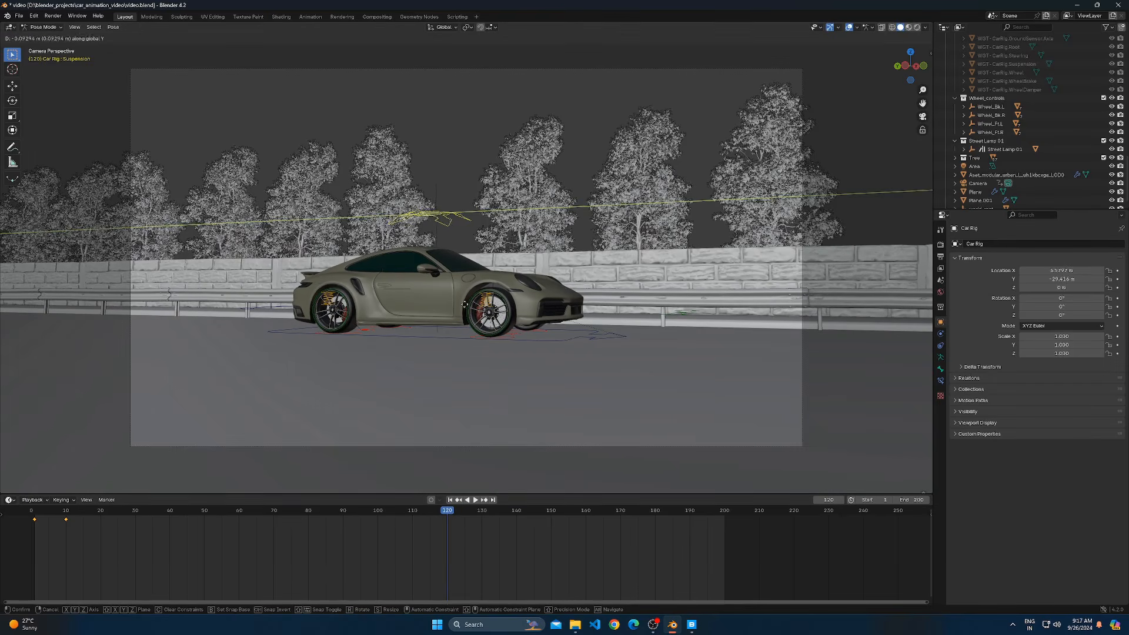
right_click(474, 310)
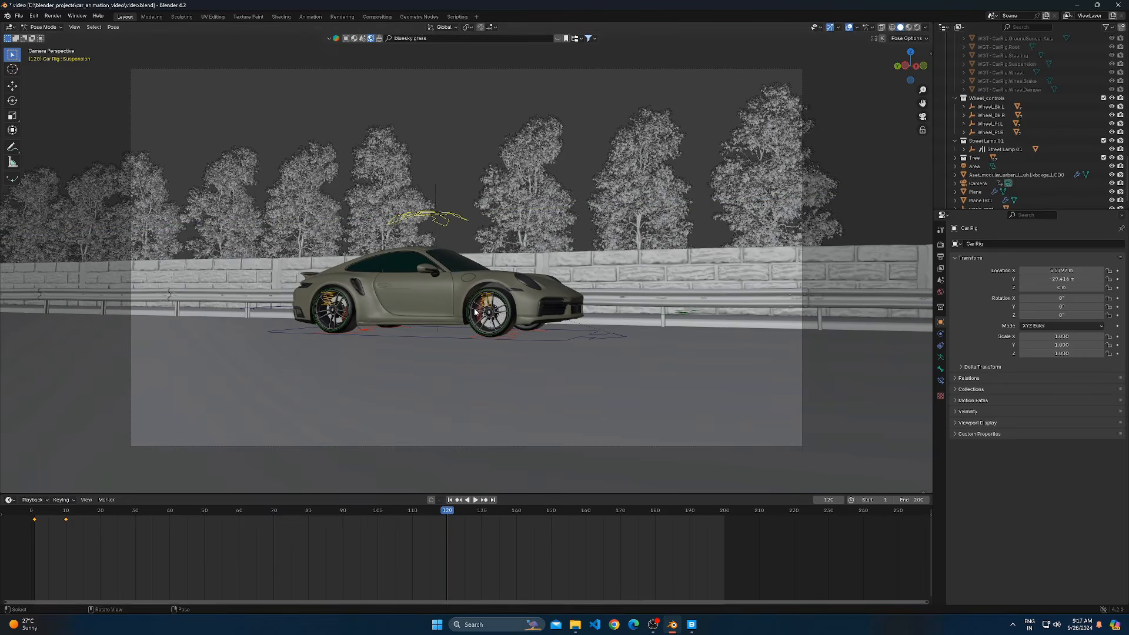
Duplicate the Suspension bone's frame 1 keyframe to frame 120 and scrub back to frame 83
key("shift+d")
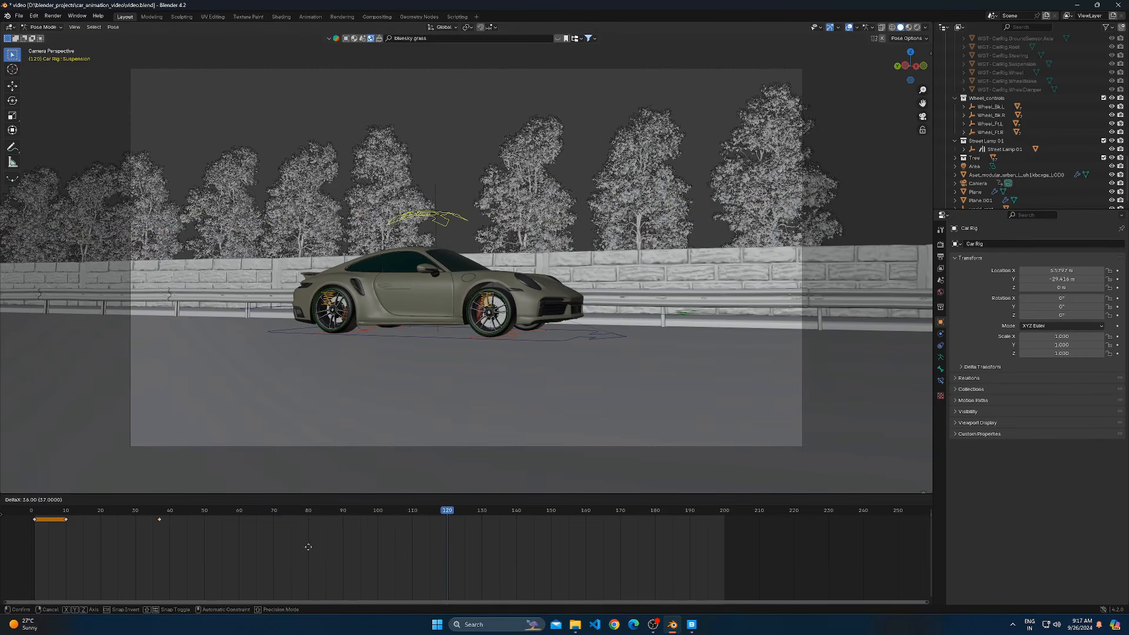
left_click(572, 561)
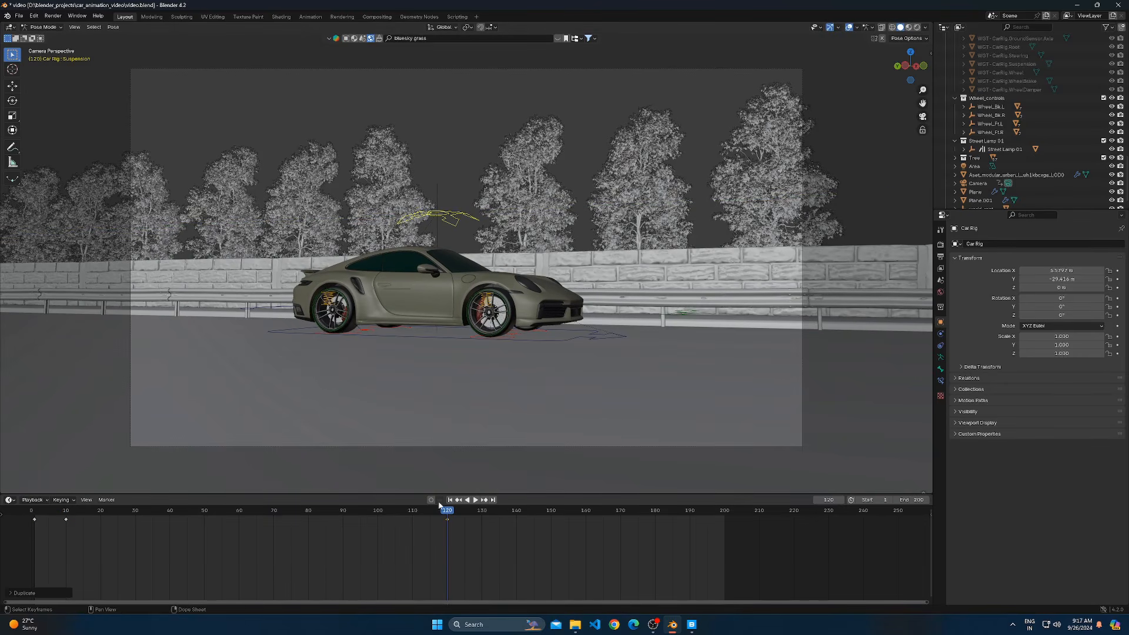
left_click_drag(447, 514, 412, 509)
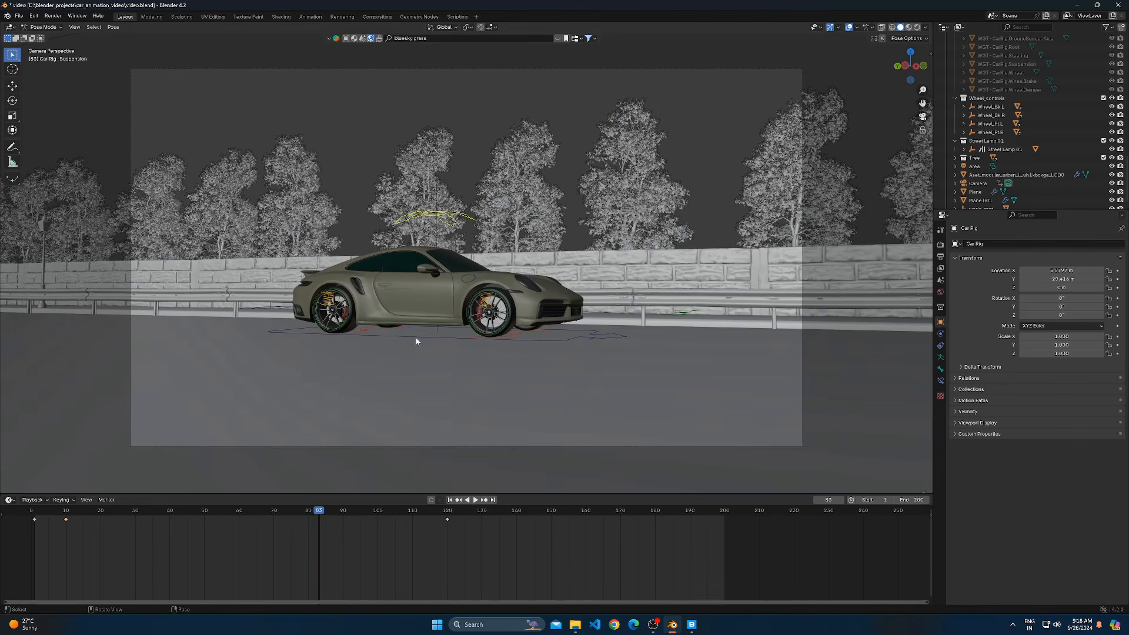
Select the car rig's Root bone and show its curves in an enlarged Graph Editor in place of the Timeline
left_click(415, 336)
left_click(10, 499)
left_click(10, 499)
left_click(131, 542)
left_click_drag(411, 494, 412, 367)
Fit the Root bone's curves in the Graph Editor and select all of their keyframes
scroll(411, 534, "down", 5)
middle_click_drag(403, 544, 453, 442)
scroll(432, 488, "down", 5)
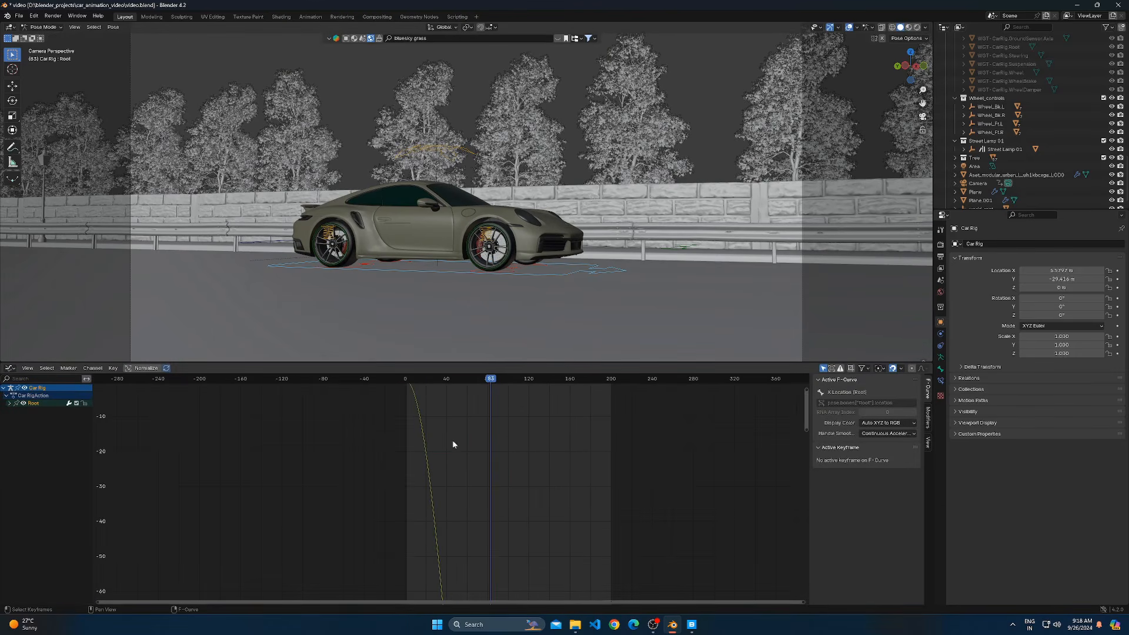
key("KP_Decimal")
scroll(459, 475, "down", 20)
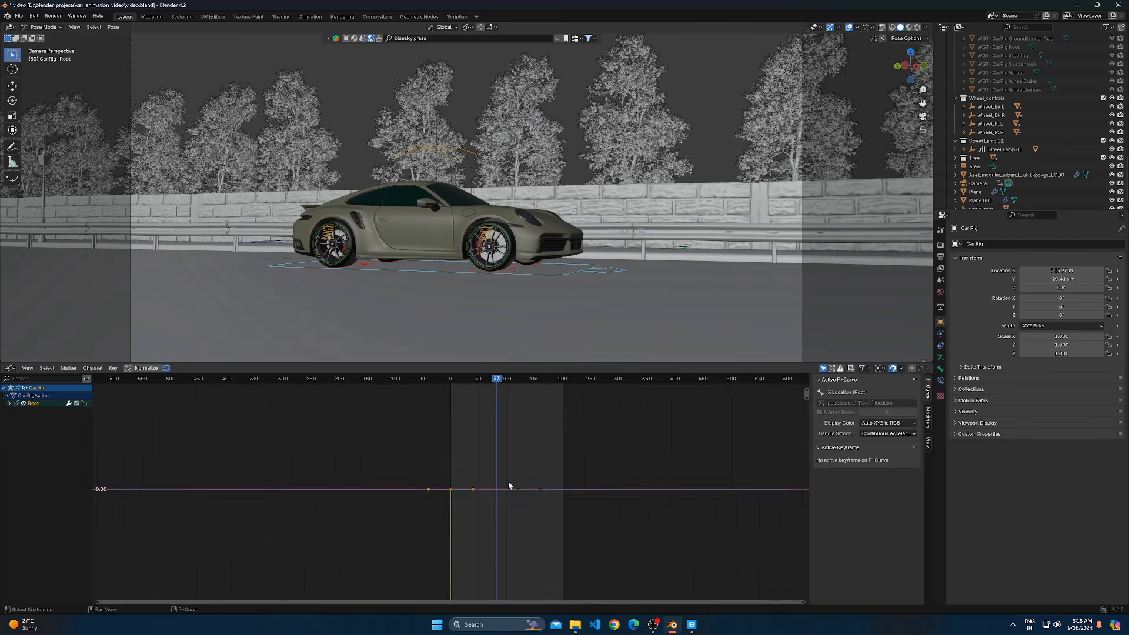
key("a")
key("Home")
scroll(510, 485, "down", 5)
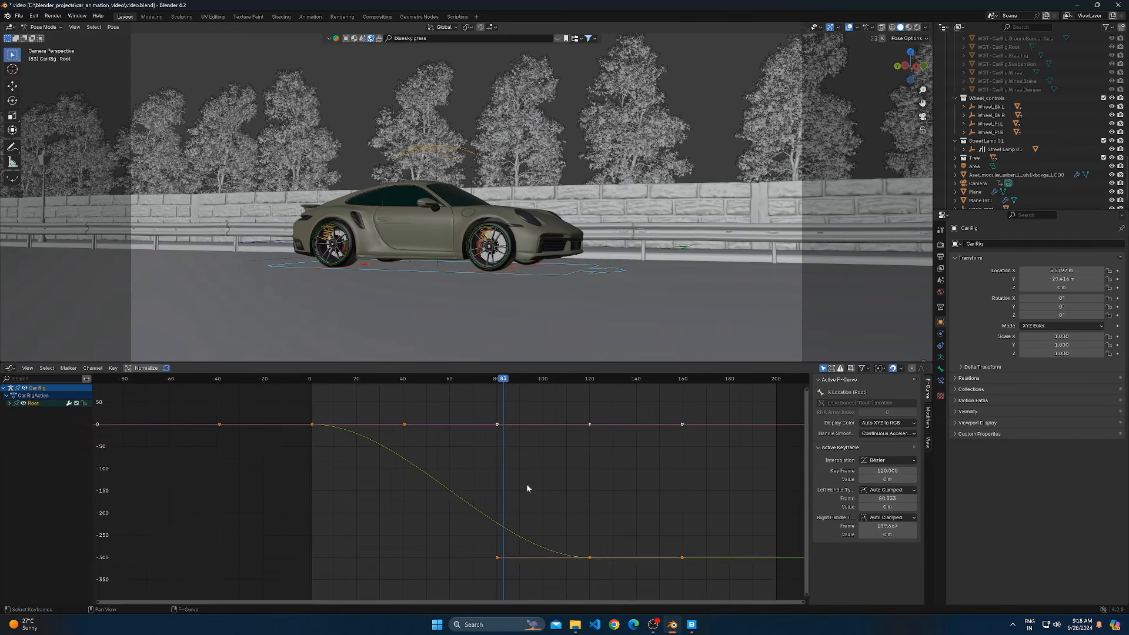
left_click(563, 554)
key("a")
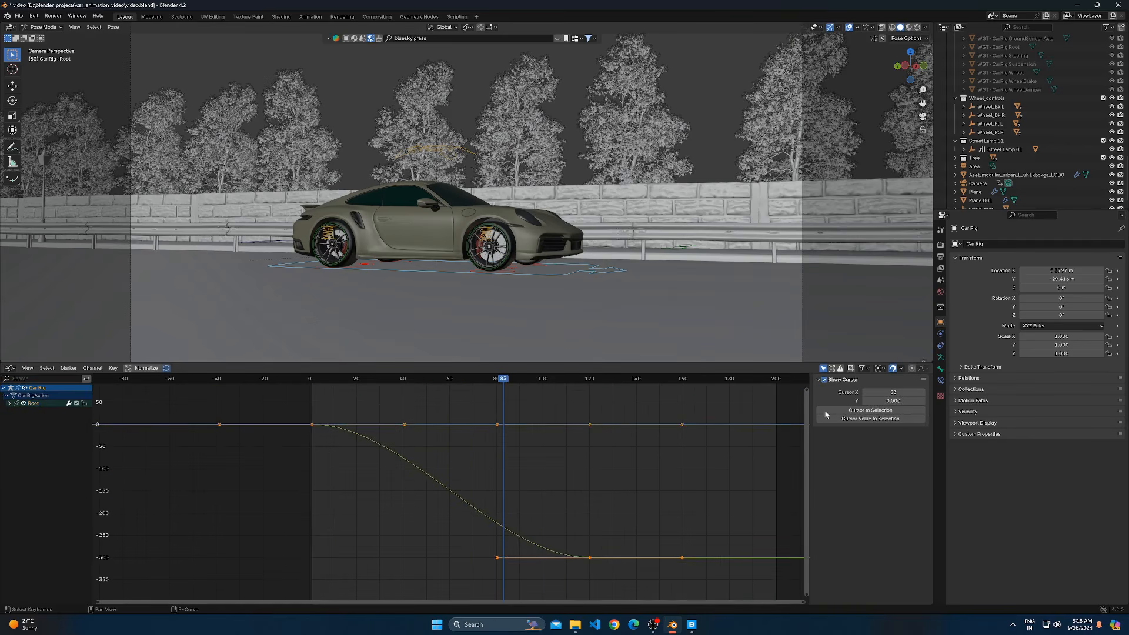
Set the pivot point to Individual Centers, lengthen the Root keyframe handles along X, and play the animation from the start
left_click(898, 372)
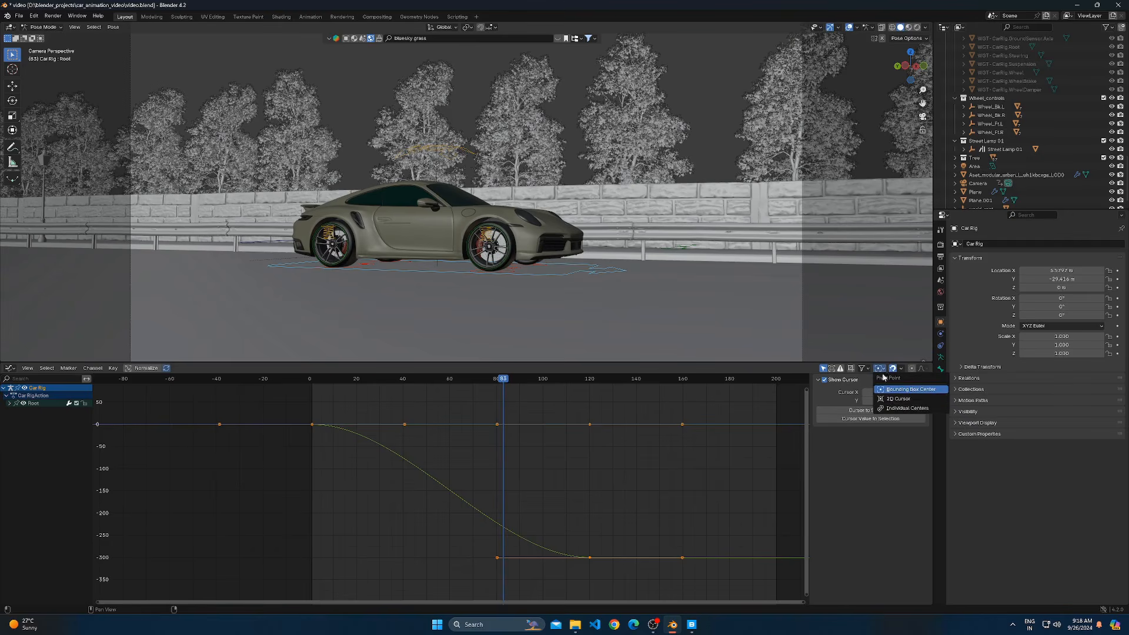
left_click(893, 402)
key("s")
key("x")
left_click(609, 485)
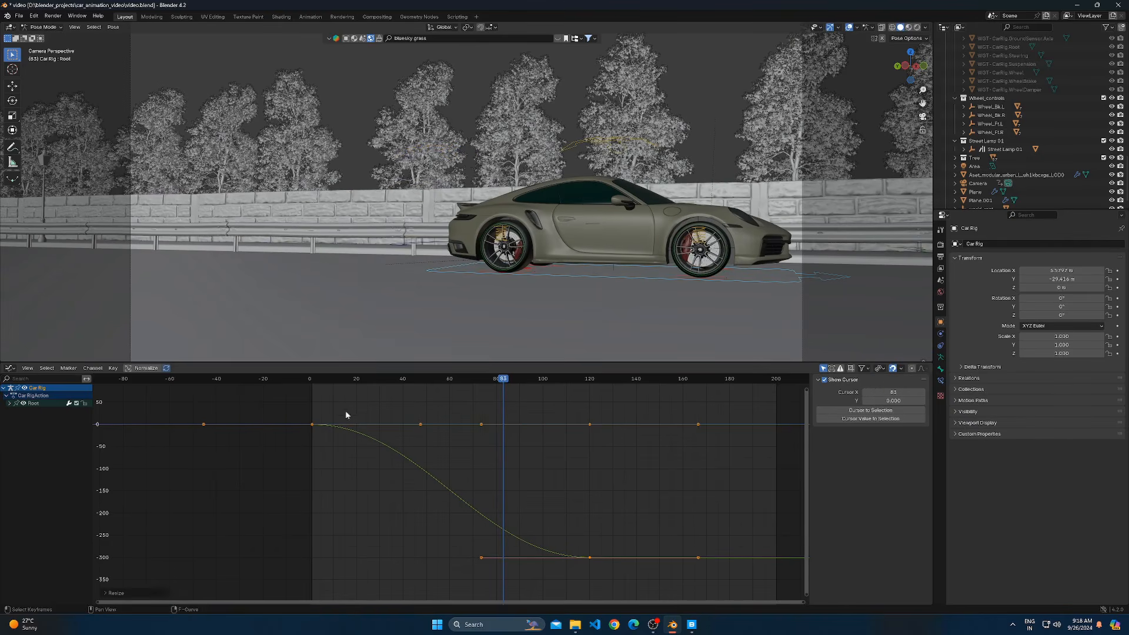
left_click(311, 379)
key("space")
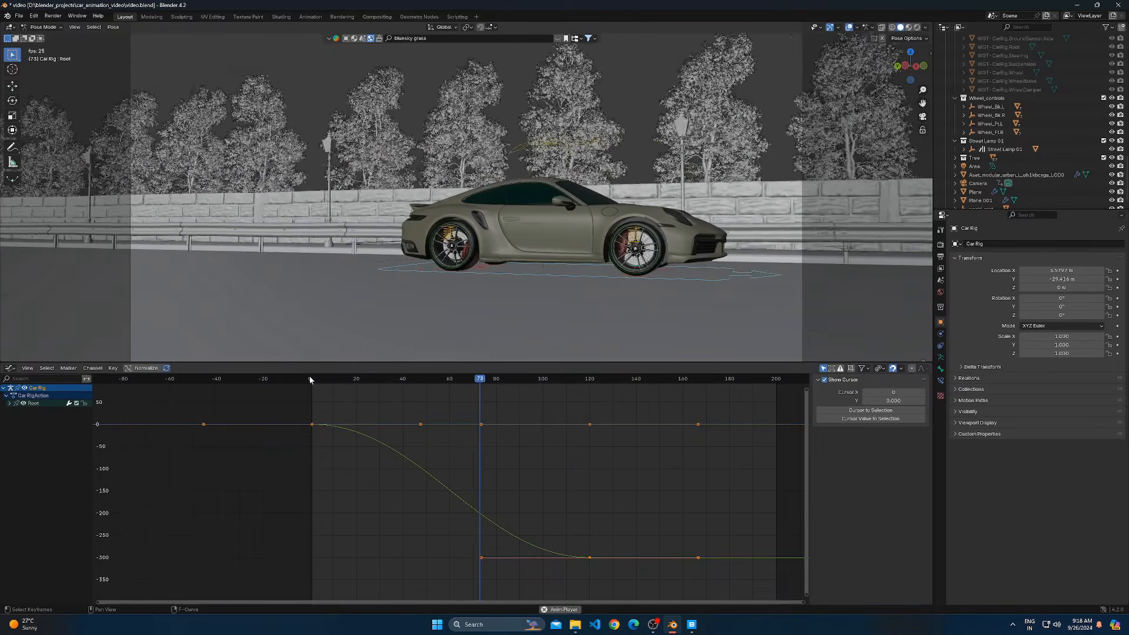
key("space")
Scale the Root keyframe handles along X by about 0.94 and replay the animation from frame 1
key("s")
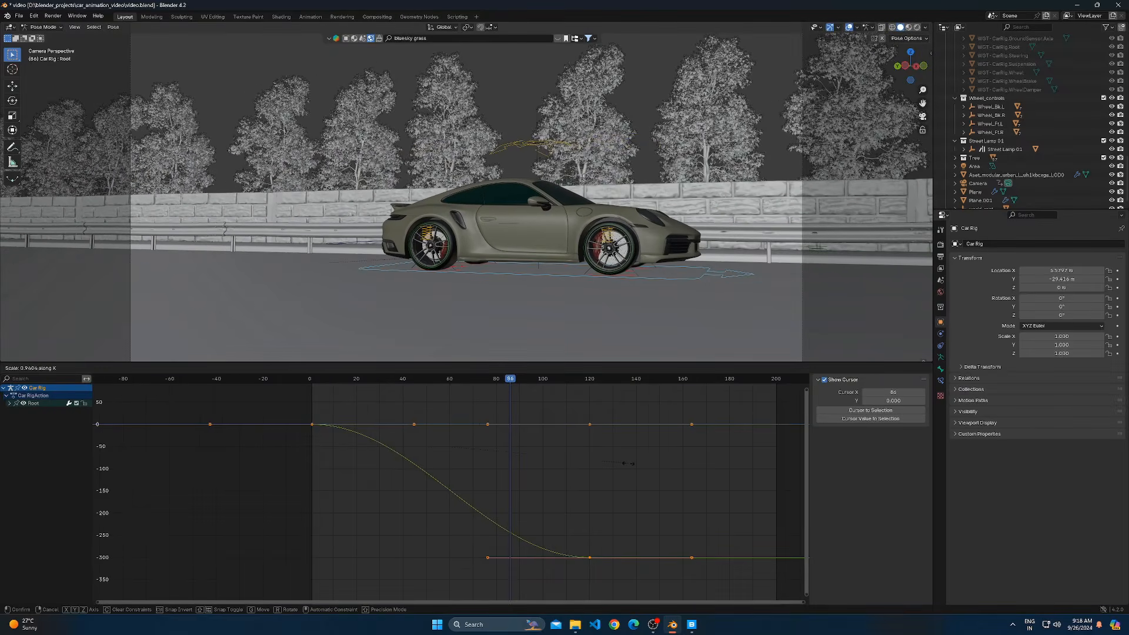
left_click(297, 385)
left_click(312, 379)
key("space")
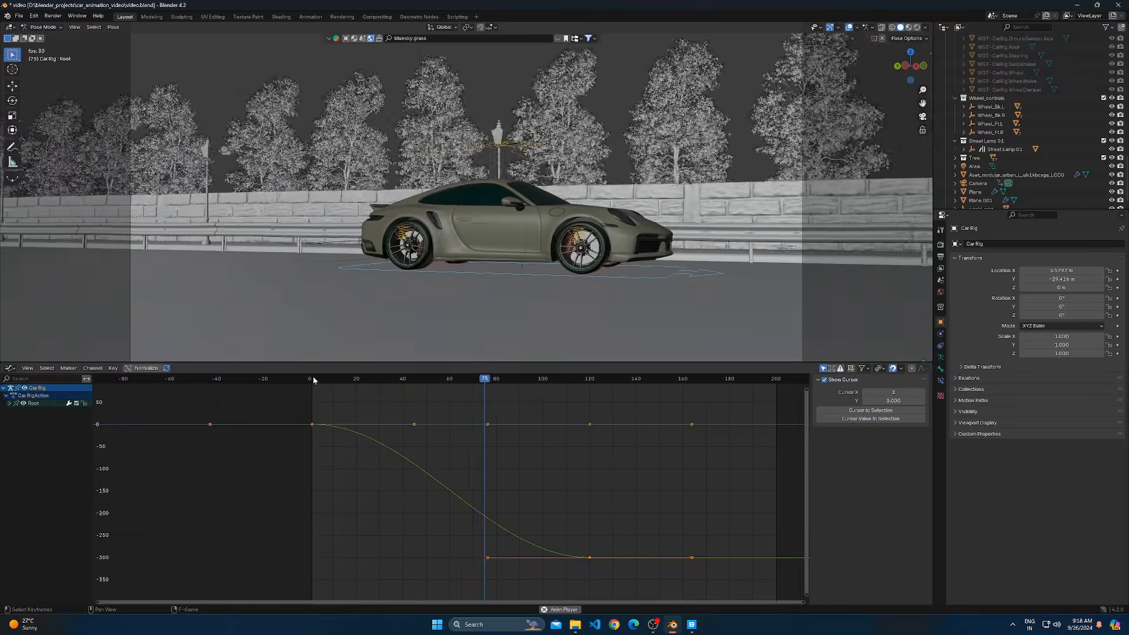
key("space")
Shorten the Root keyframe handles along X a little more in two successive scalings
key("s")
key("x")
left_click(600, 448)
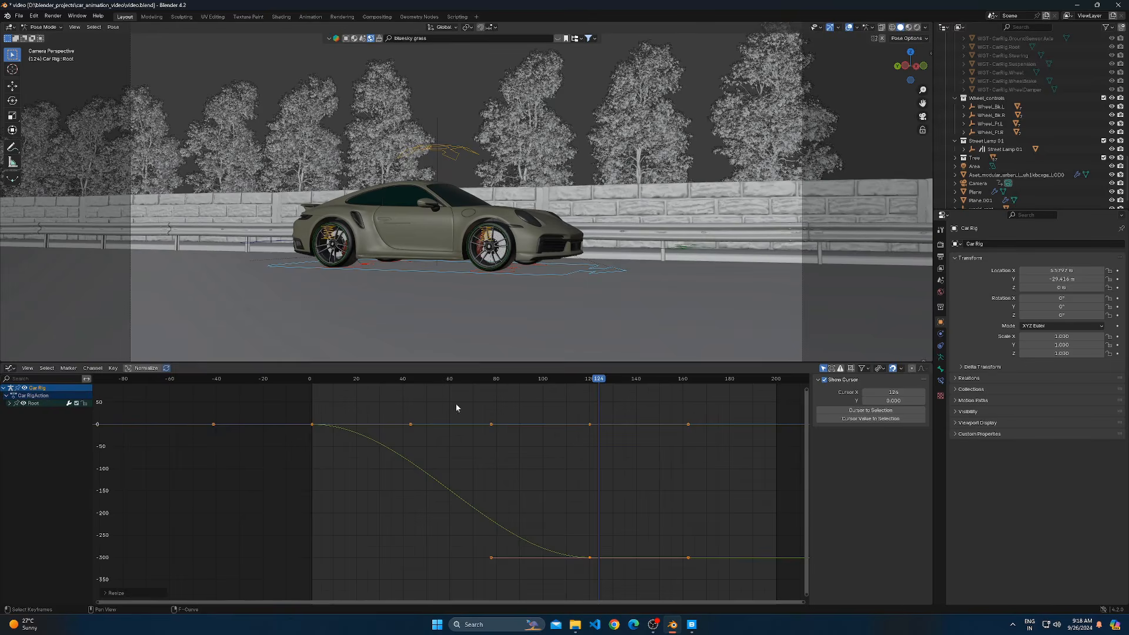
key("s")
key("x")
left_click(469, 408)
Play and scrub the animation from the start to check the car's acceleration and braking against the Root curve
left_click(312, 379)
key("space")
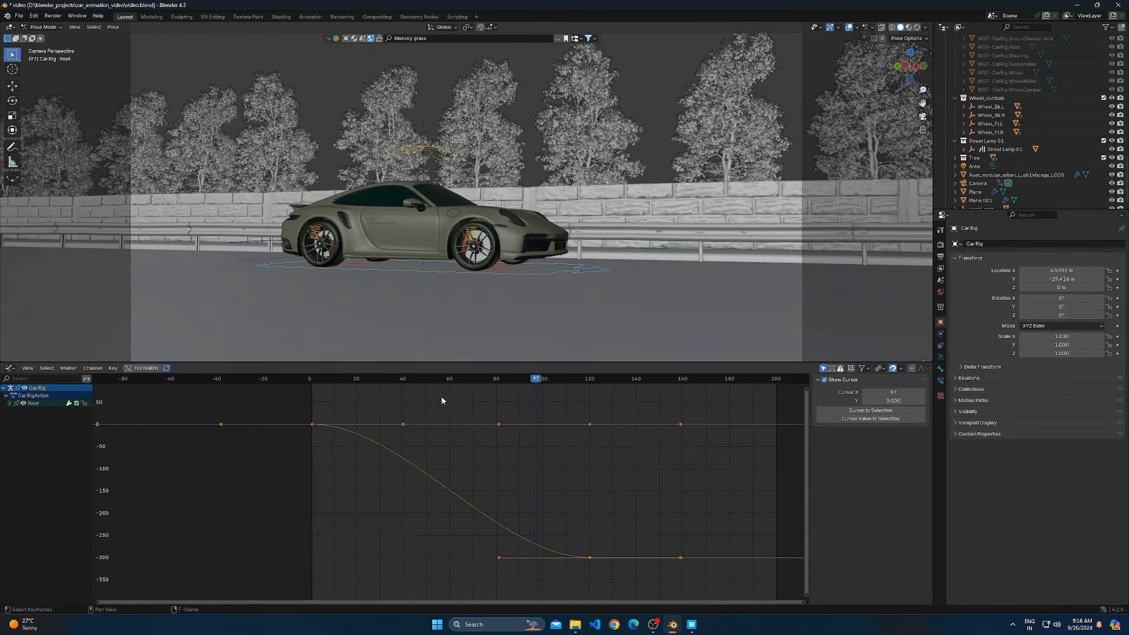
left_click(470, 378)
left_click_drag(403, 378, 309, 378)
key("space")
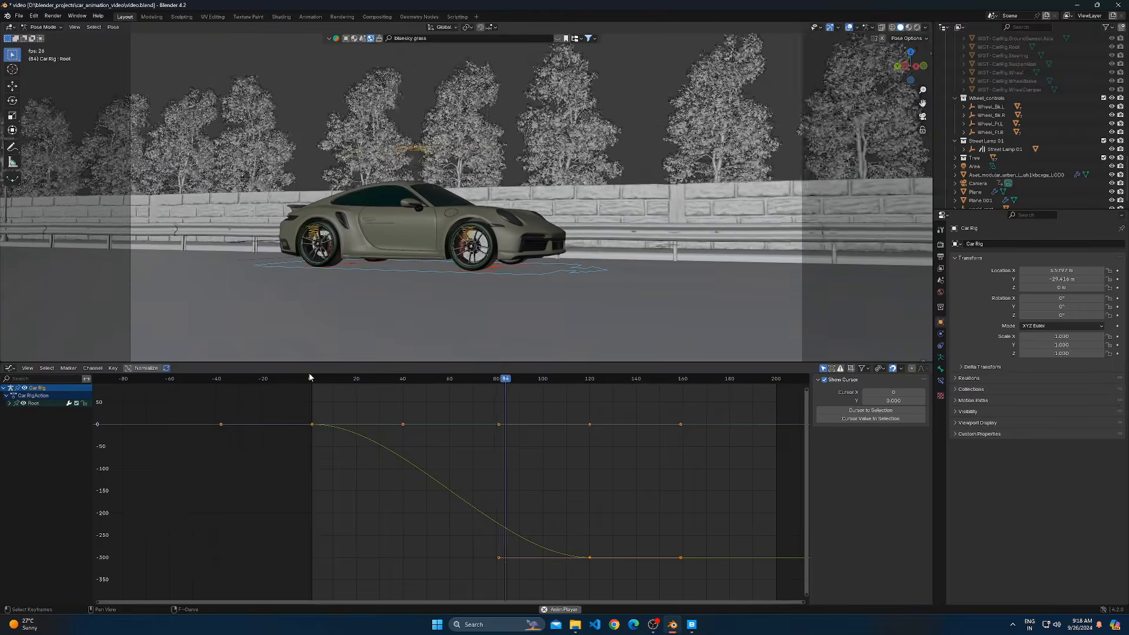
key("space")
key("space")
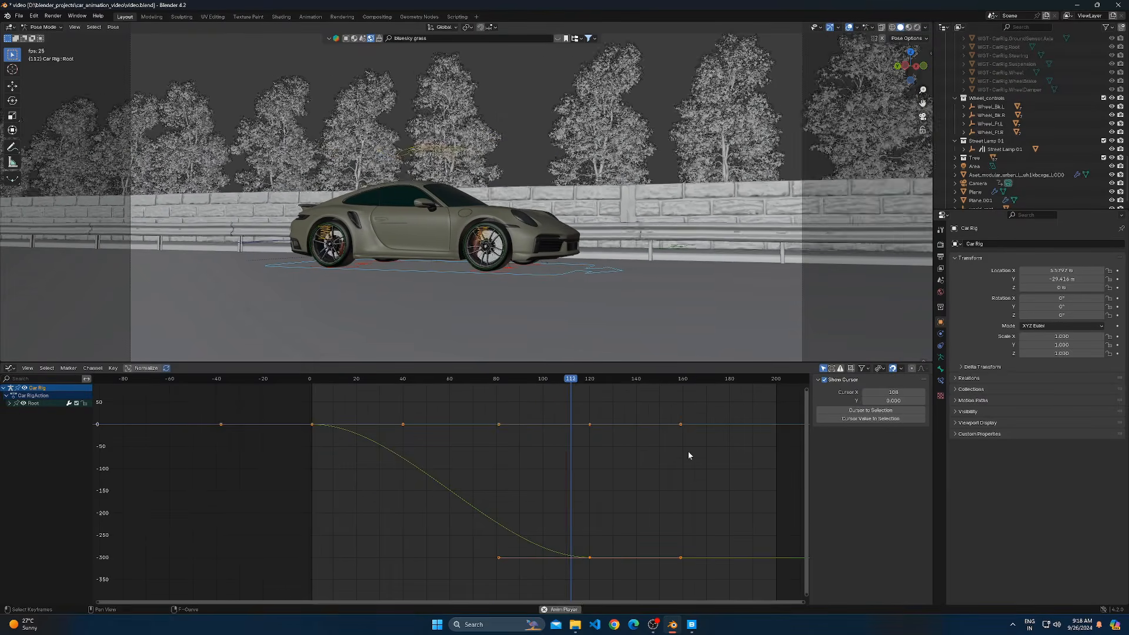
key("space")
Scale the Root keyframe handles along X by about 1.13 and play the animation from the beginning
key("s")
key("x")
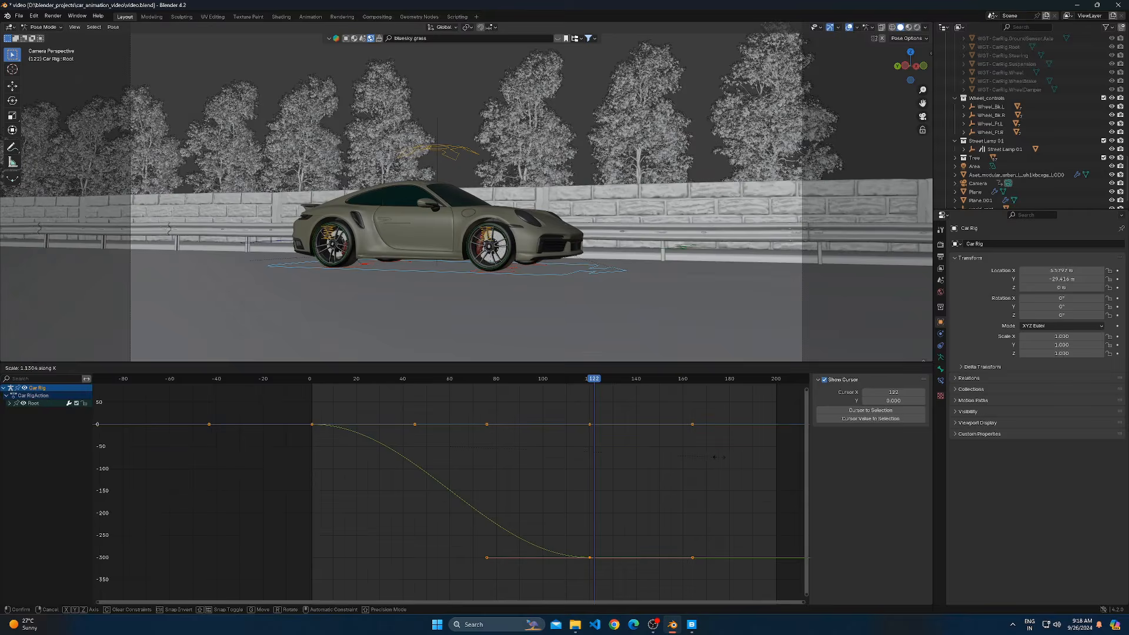
left_click(715, 457)
left_click(313, 379)
key("space")
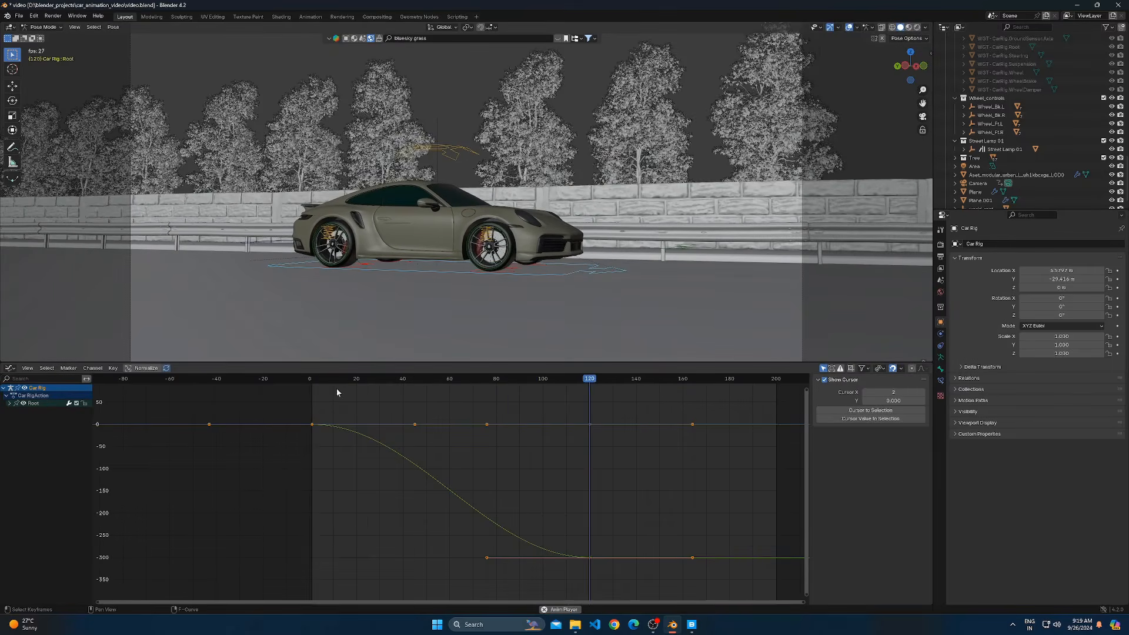
key("space")
Switch the lower editor back to the Timeline and play the animation from frame 1 to review the car's motion
left_click_drag(511, 379, 478, 388)
left_click(8, 368)
left_click(129, 402)
left_click_drag(288, 382, 37, 389)
key("space")
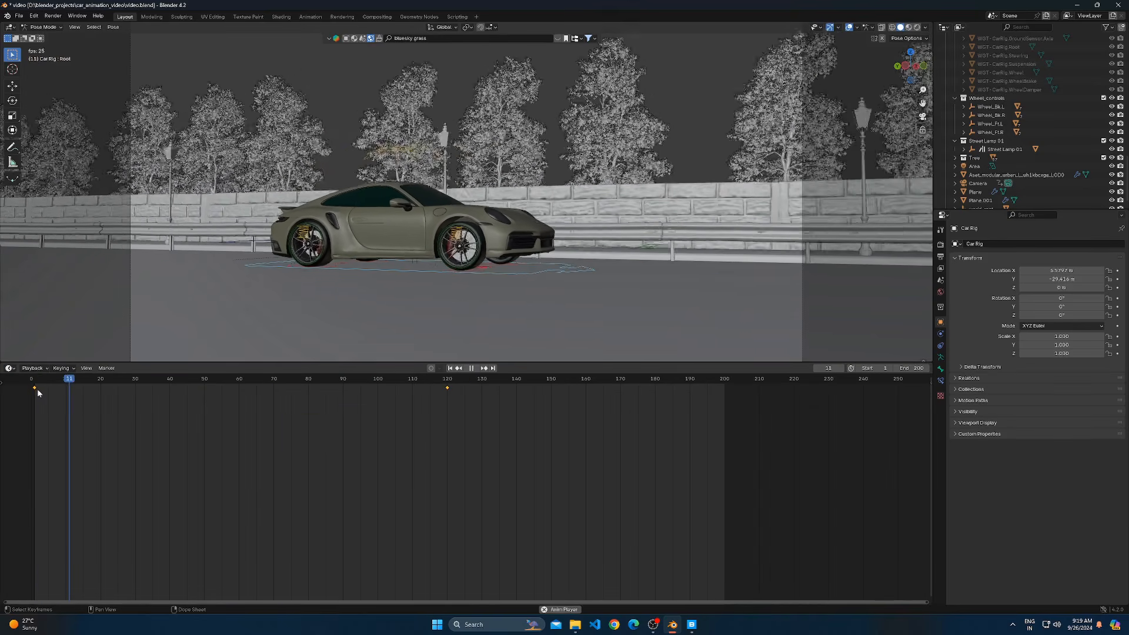
key("space")
Compare playback with the Root curve in the Graph Editor and place the playhead at frame 95, where the car brakes
left_click(9, 369)
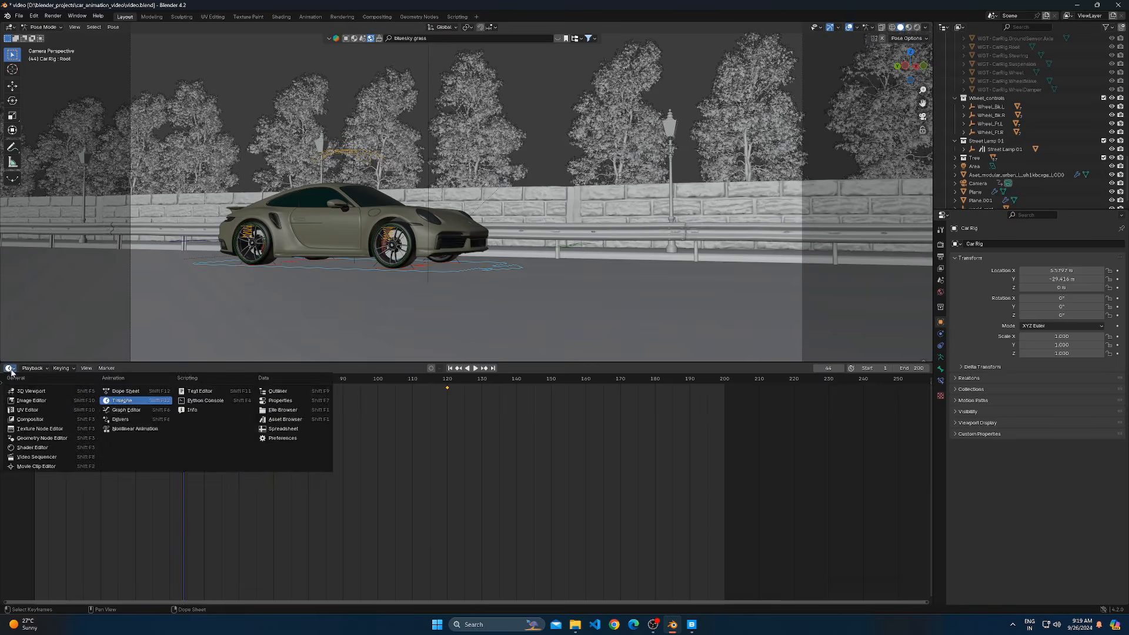
left_click(132, 410)
key("space")
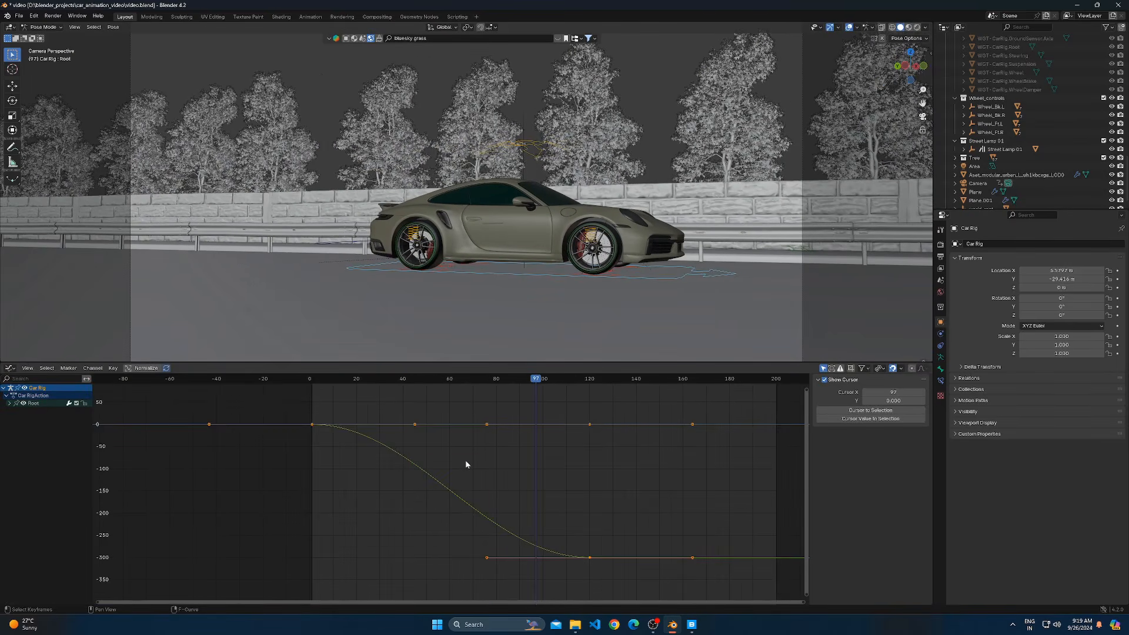
left_click(531, 379)
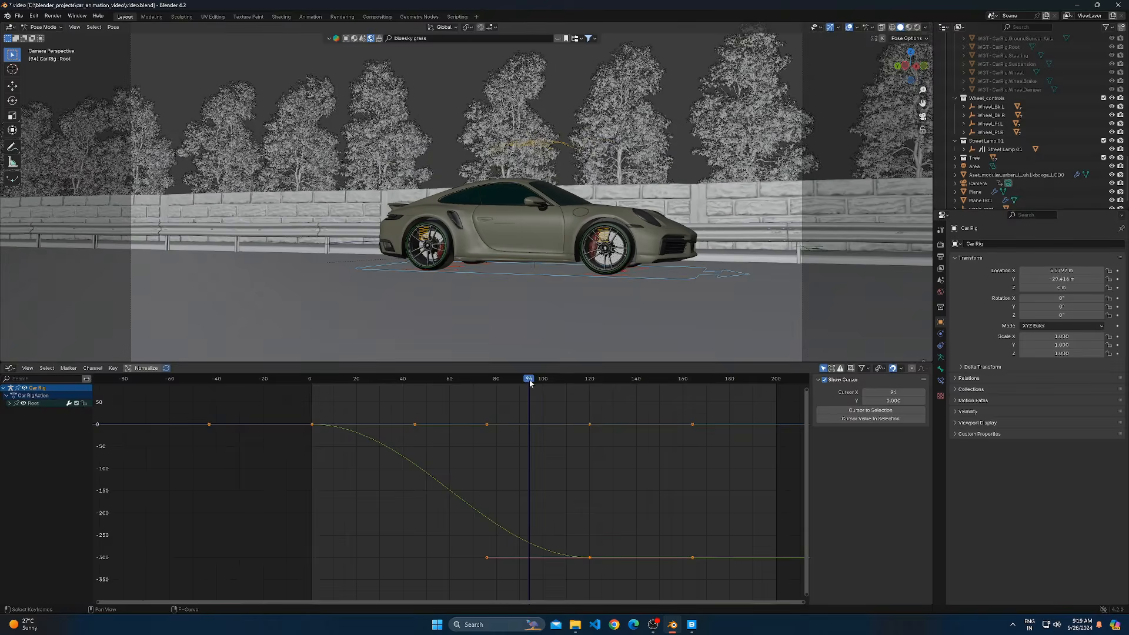
Return to the Timeline, select the Suspension bone and insert a Location keyframe for it at frame 95
left_click(12, 367)
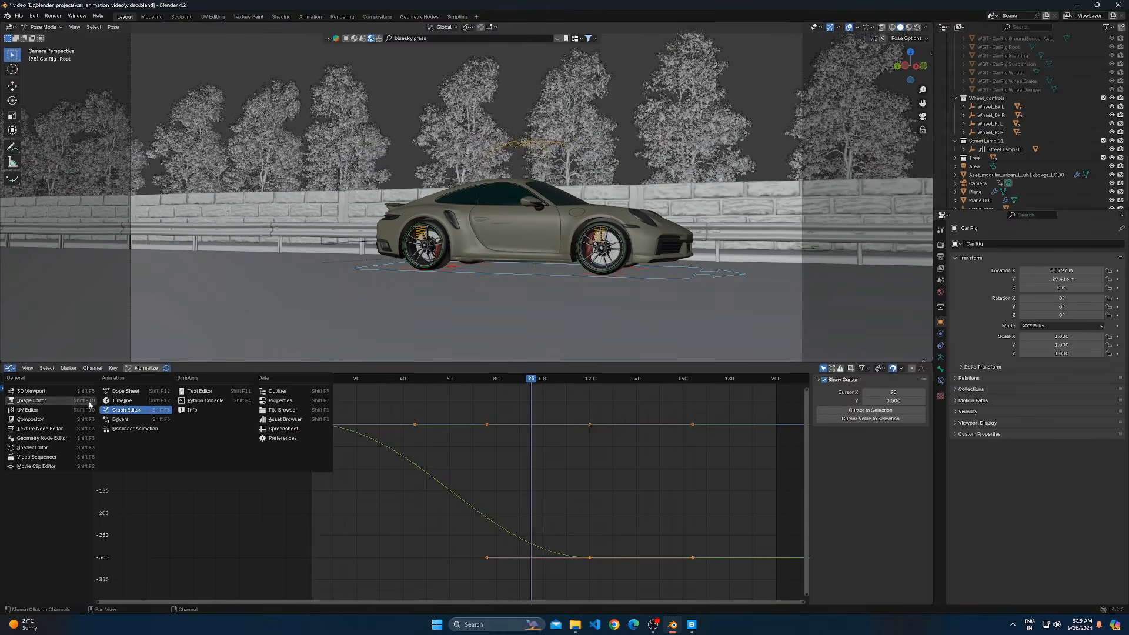
left_click(135, 402)
left_click(535, 141)
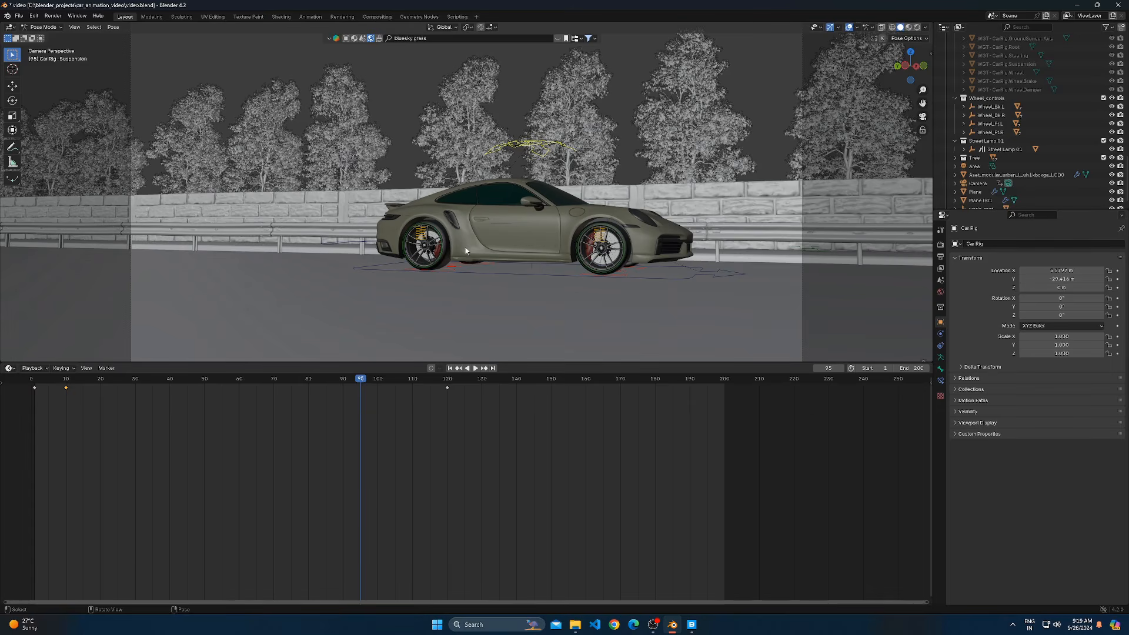
key("k")
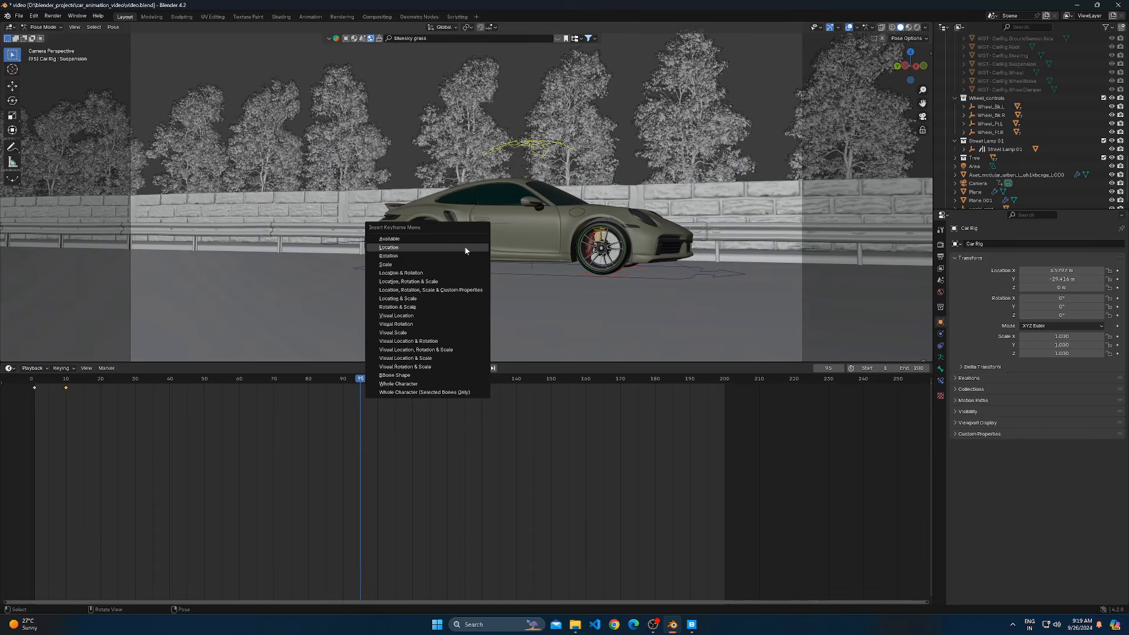
left_click(464, 247)
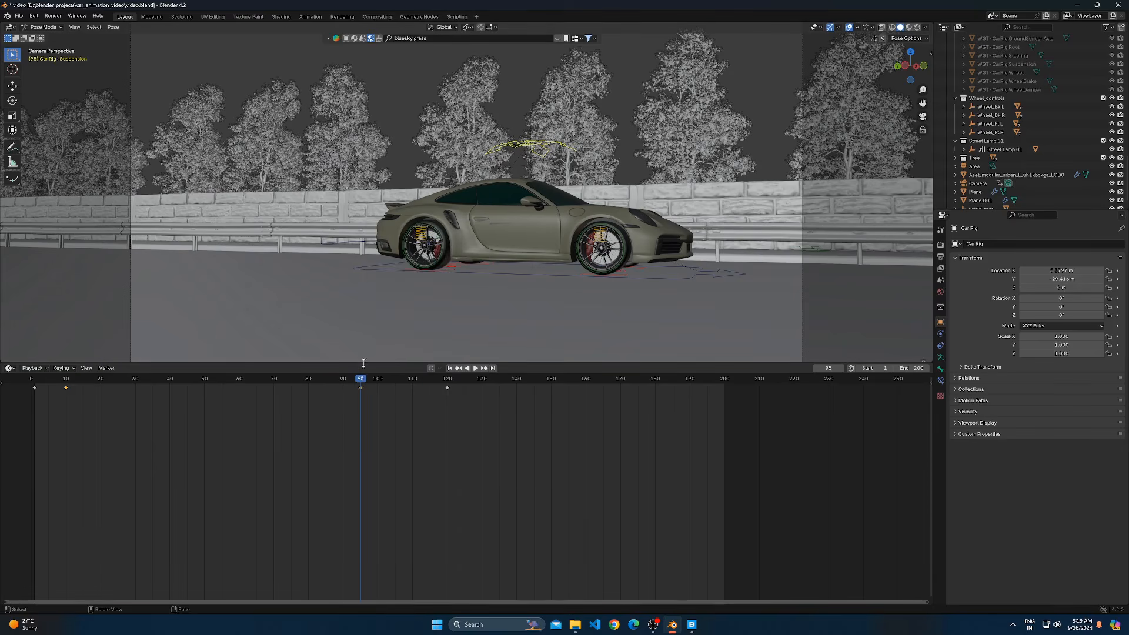
At frame 111, move the Suspension bone forward along Y and insert a Location keyframe
key("space")
left_click_drag(393, 379, 415, 377)
key("g")
key("y")
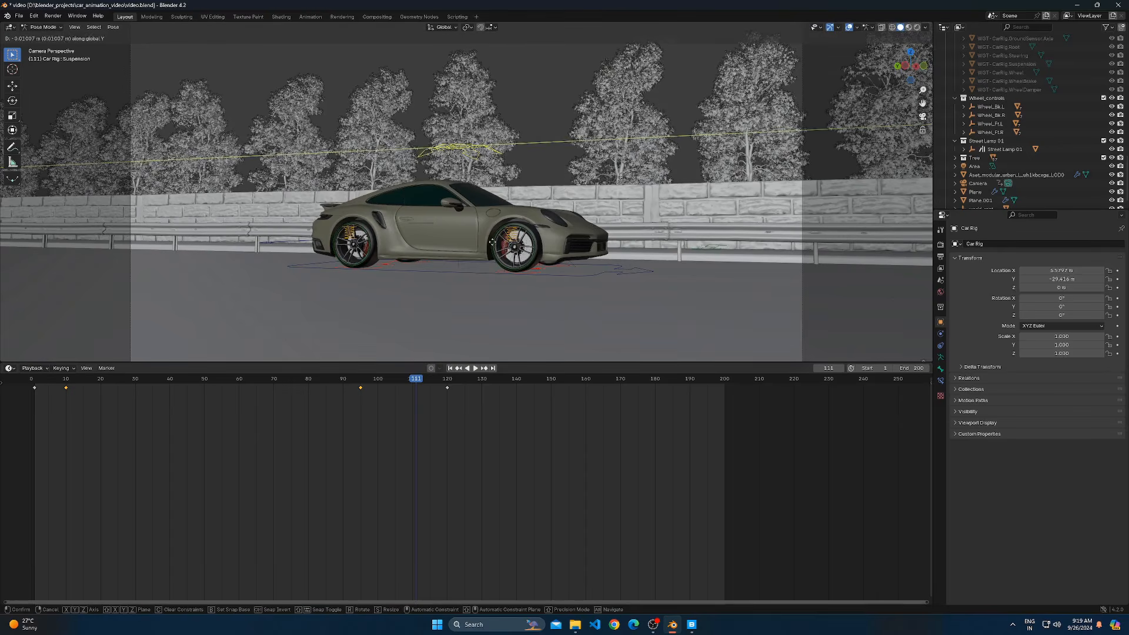
left_click(508, 248)
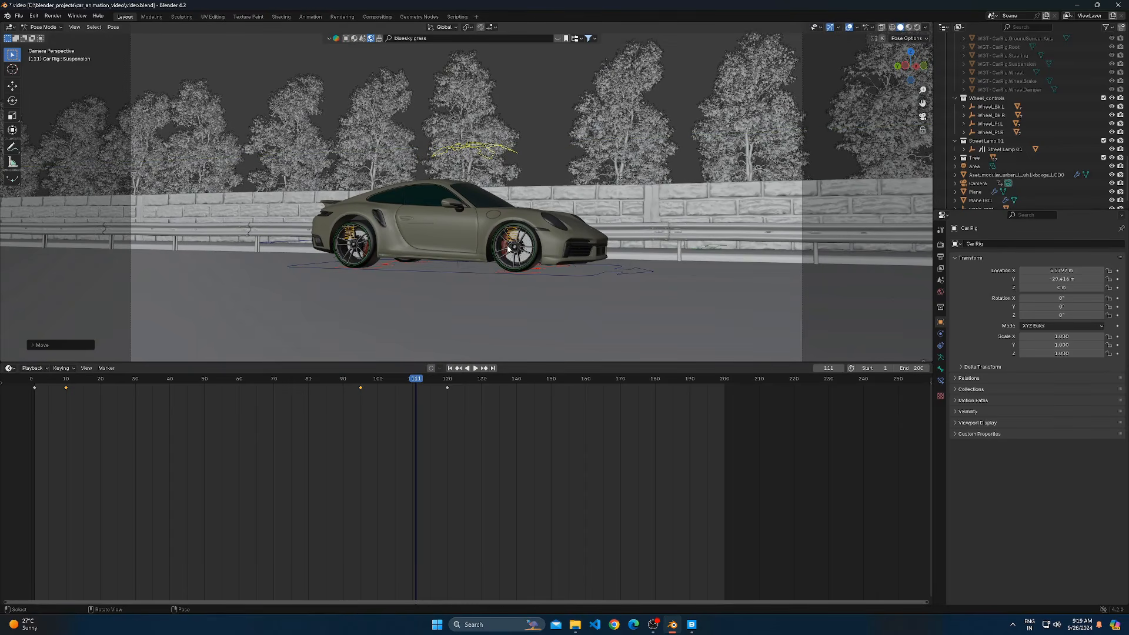
key("k")
left_click(505, 241)
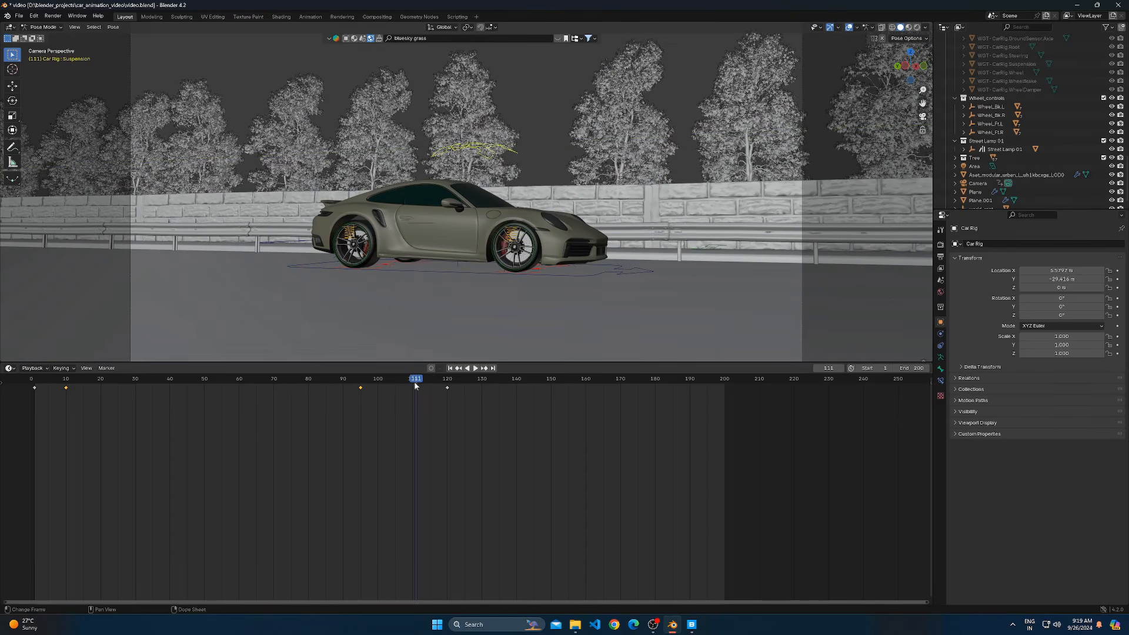
Play the animation from the first frame to check the suspension movement during braking
key("space")
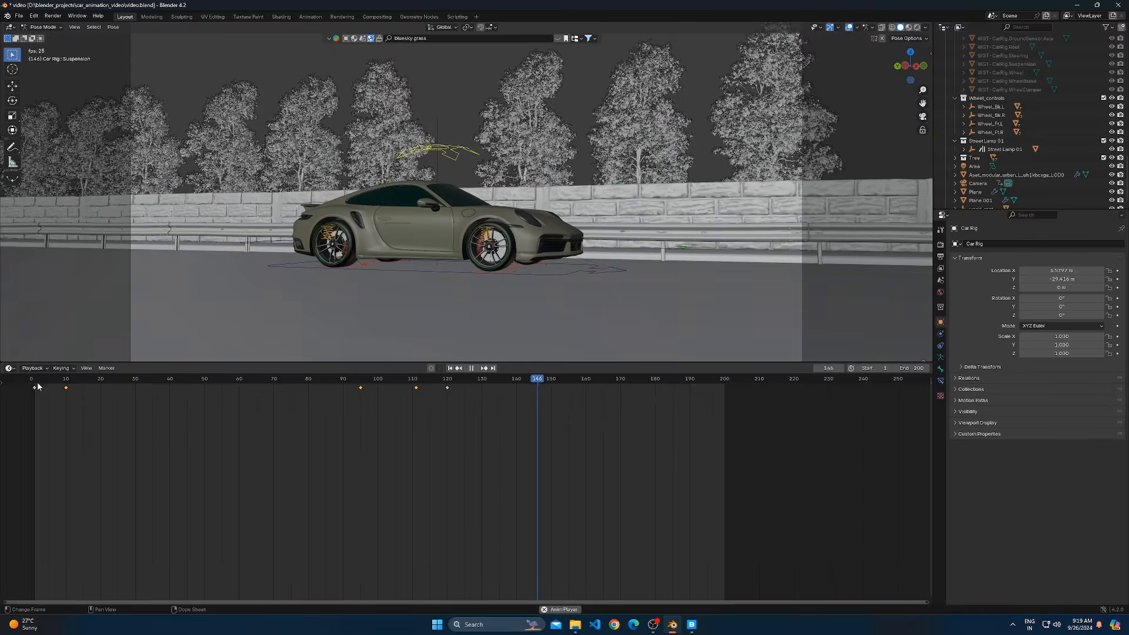
left_click(34, 382)
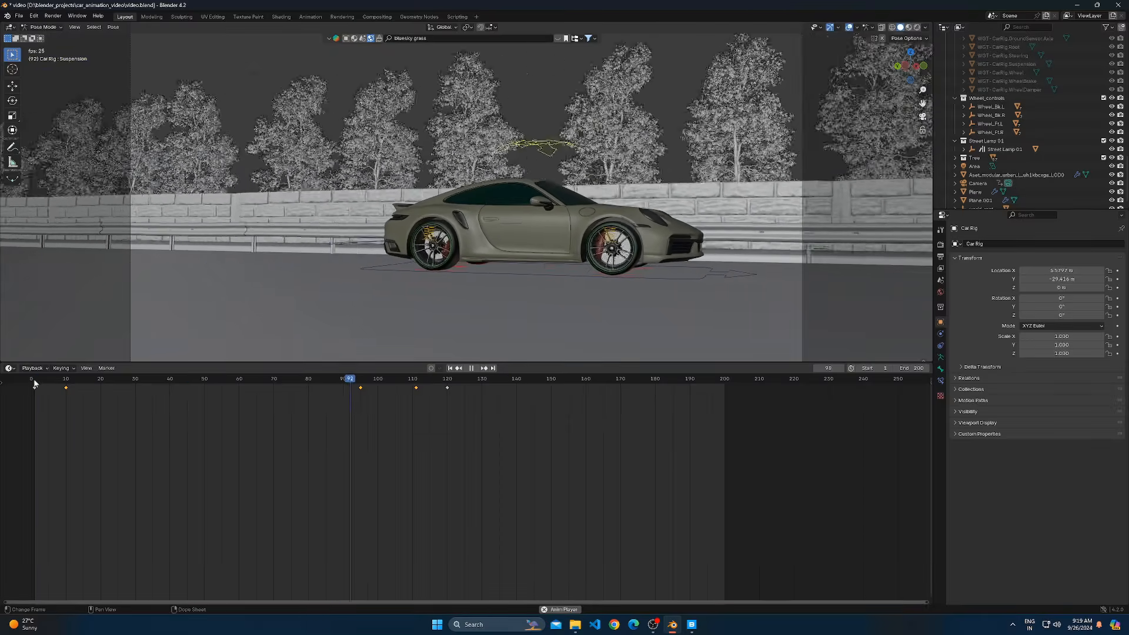
key("space")
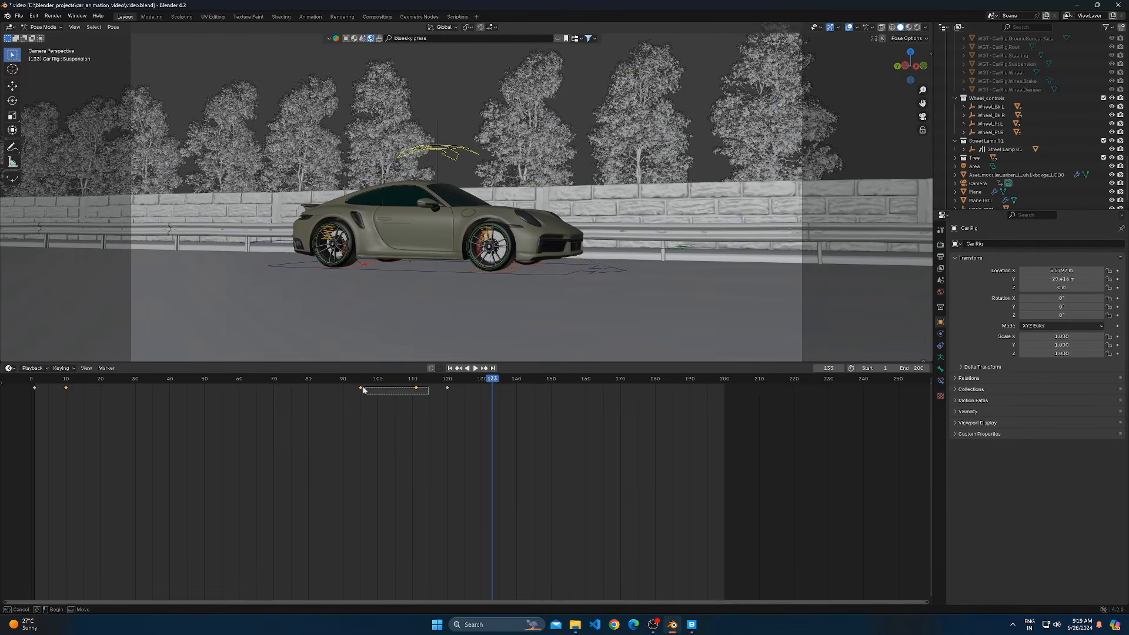
Move the Suspension bone's two braking keyframes earlier to frames 91 and 107, and play back the braking
key("g")
left_click(392, 395)
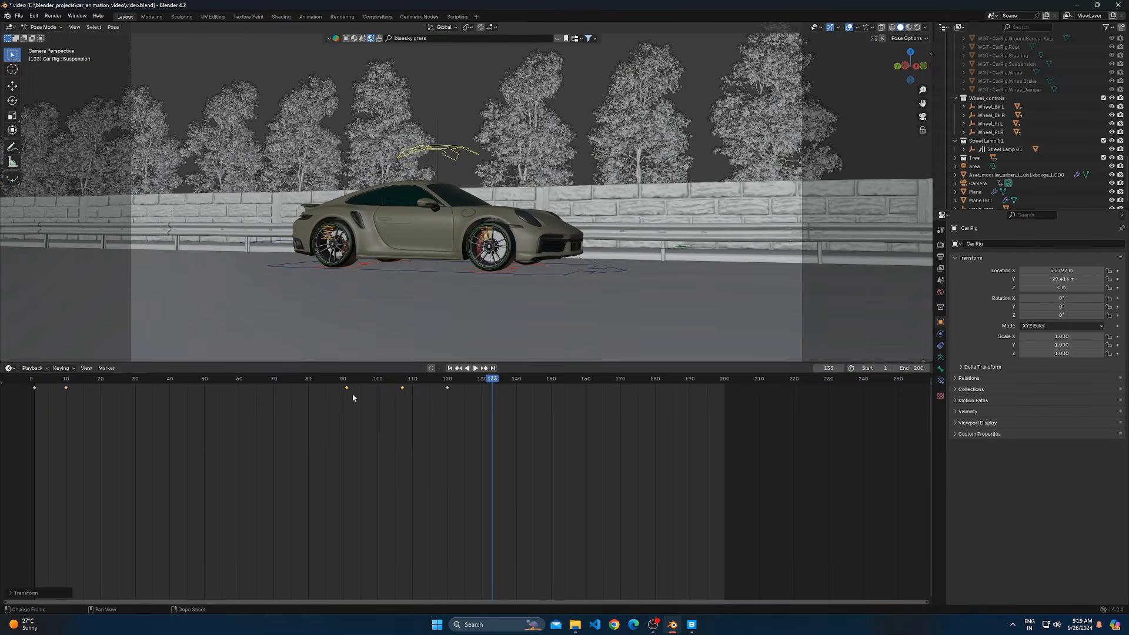
left_click(46, 379)
key("space")
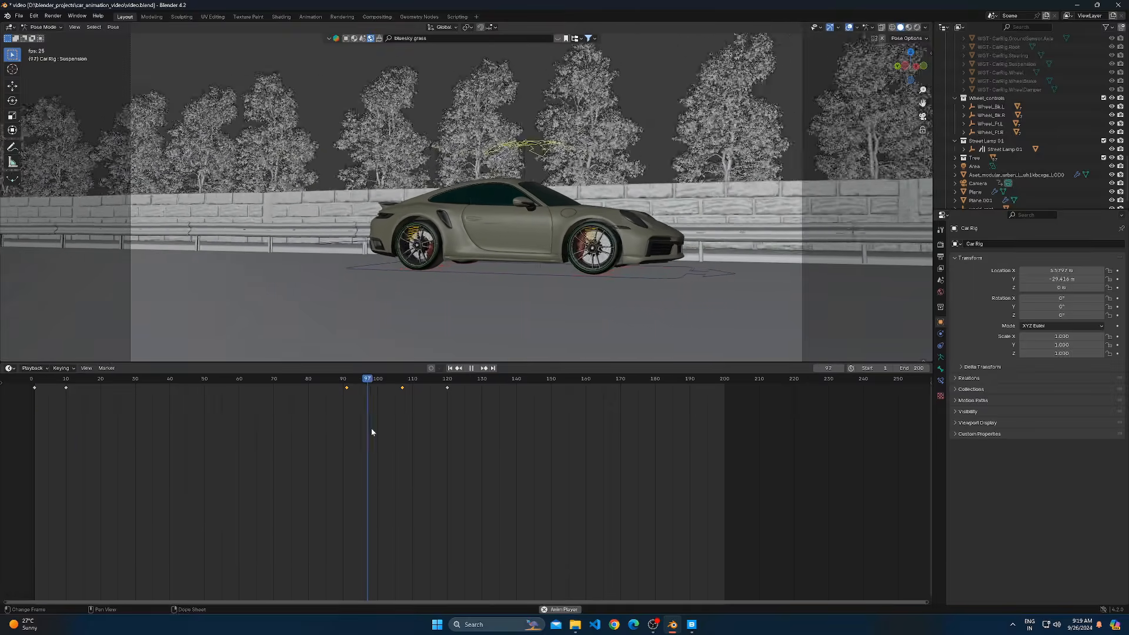
key("space")
Replay the animation from the start and again from the frame 91 keyframe to examine the suspension's braking motion
key("Right")
key("Right")
key("Right")
key("Right")
key("Right")
key("Right")
key("Right")
key("Right")
key("Right")
key("Right")
key("Right")
key("Right")
key("Right")
key("Right")
key("Right")
key("Right")
key("Right")
key("Right")
key("Right")
key("Right")
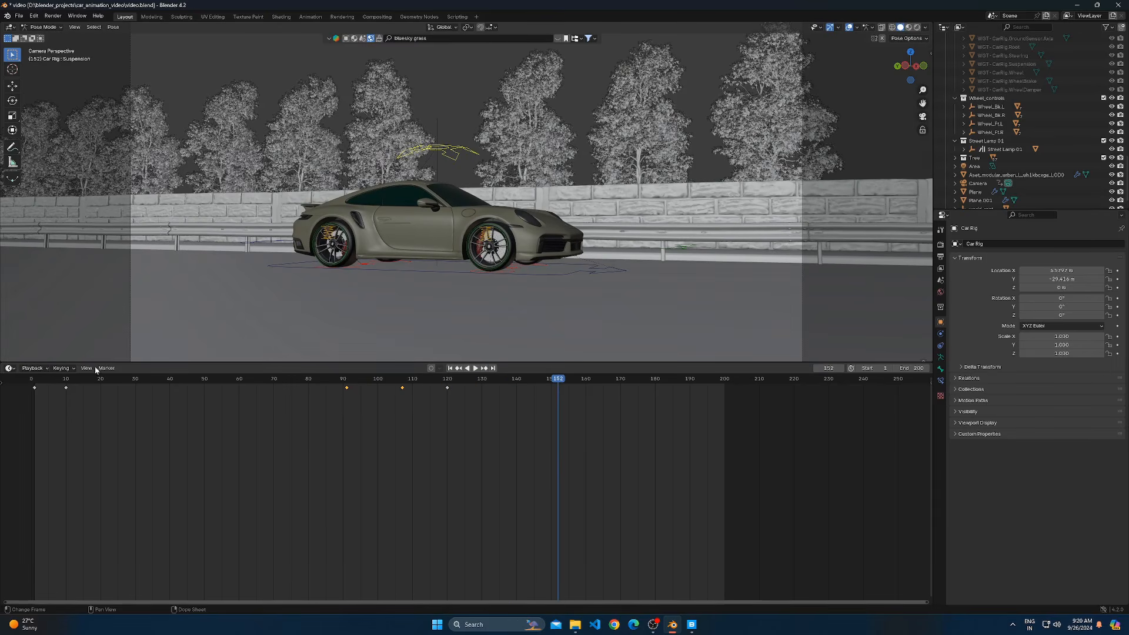
left_click(31, 379)
key("space")
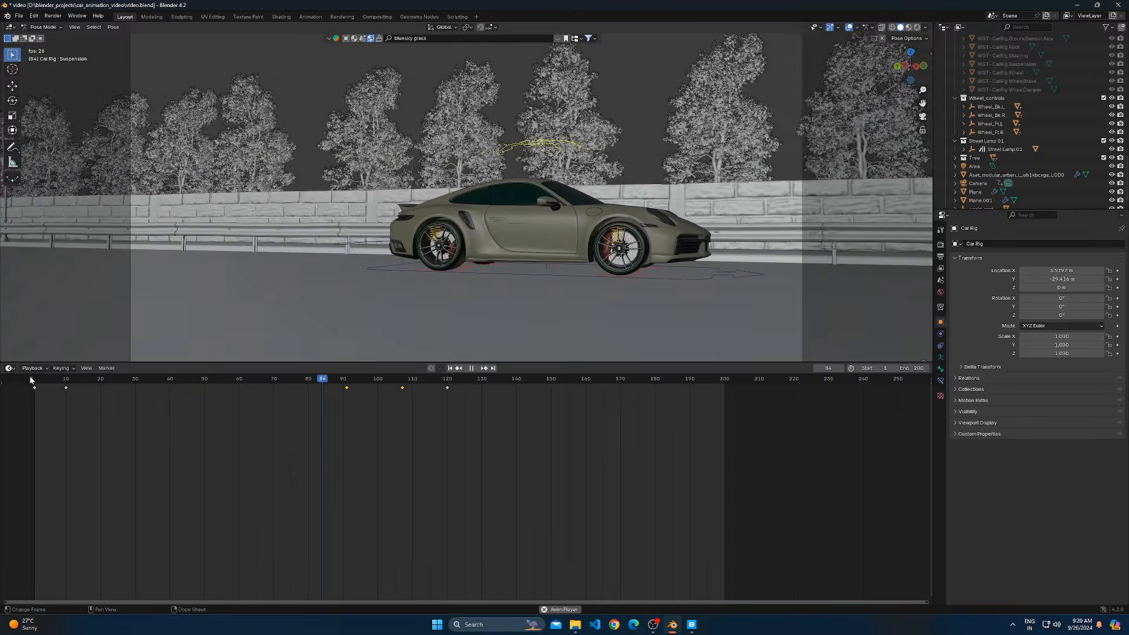
key("space")
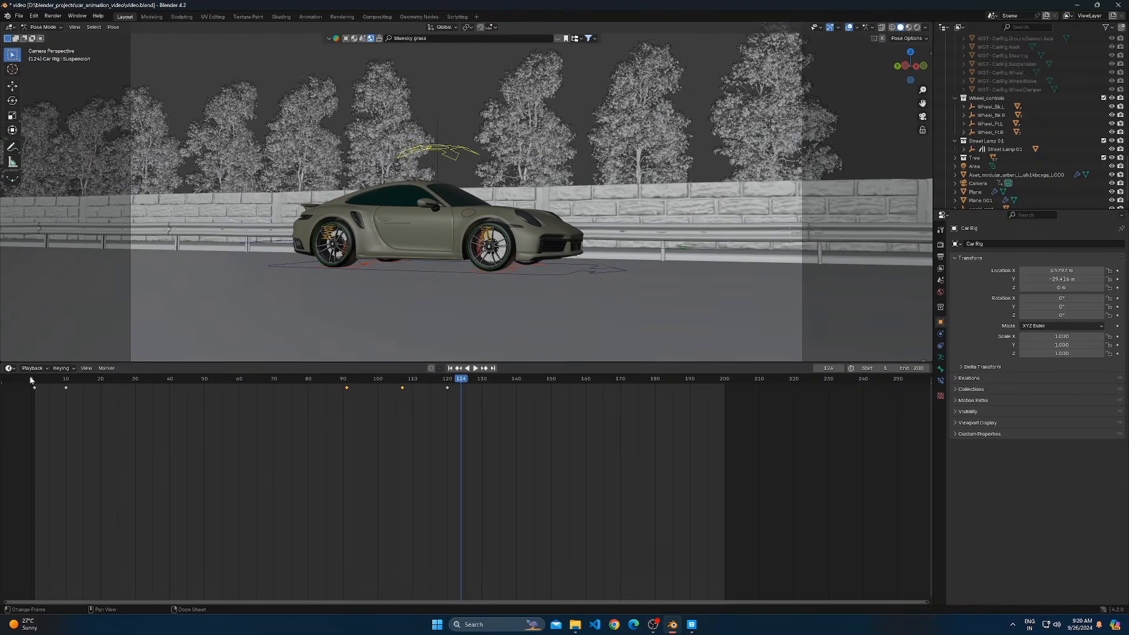
left_click(30, 379)
key("space")
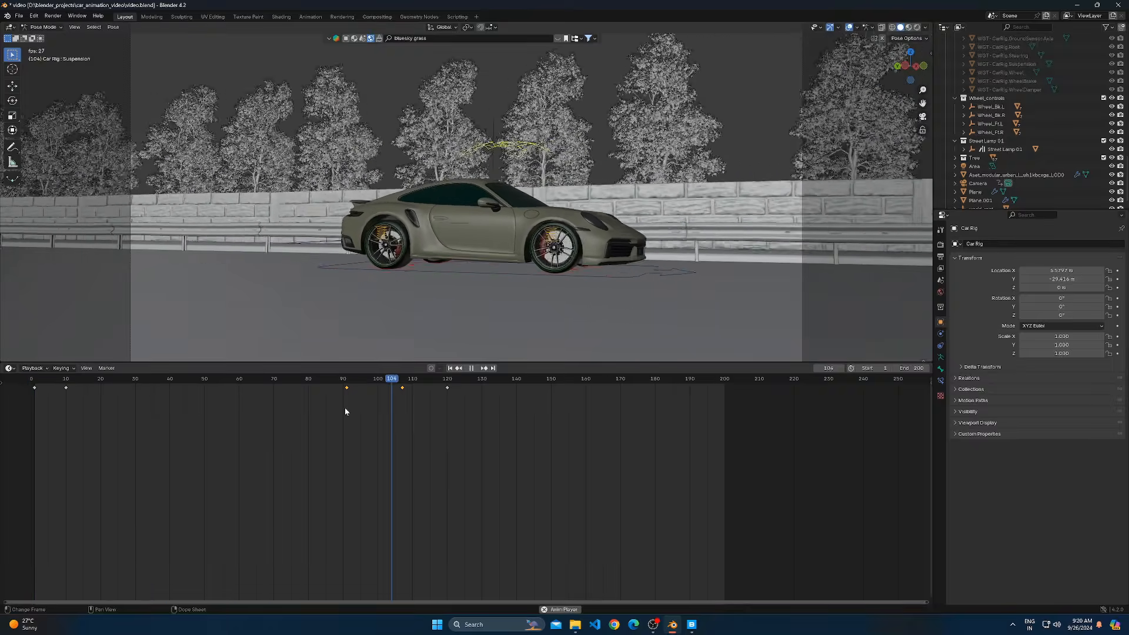
key("space")
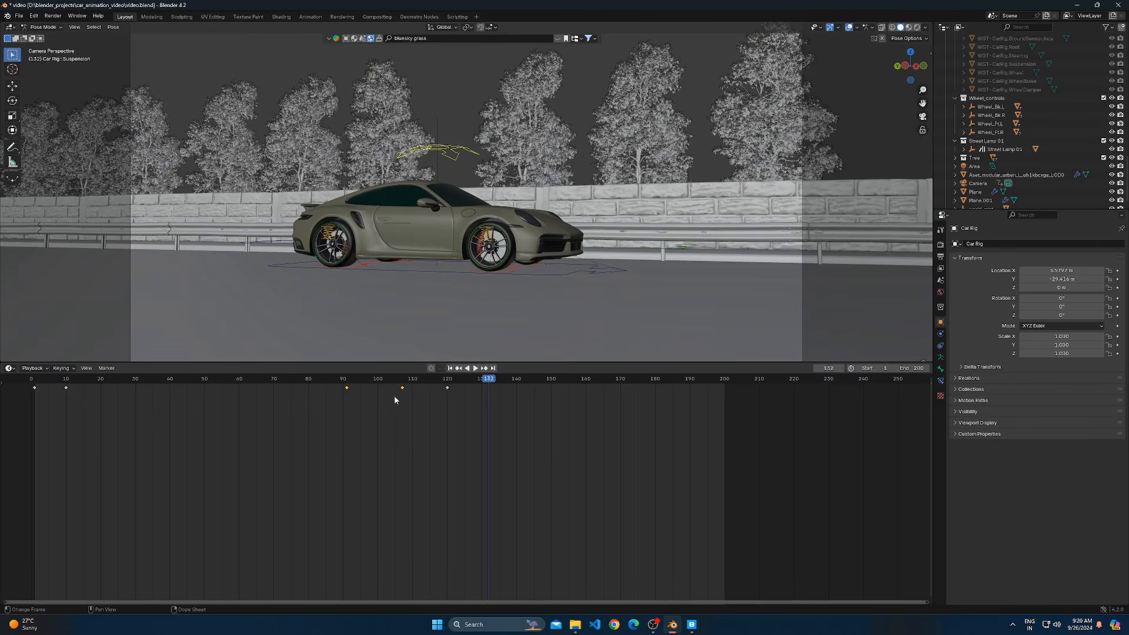
left_click(346, 377)
key("space")
key("space")
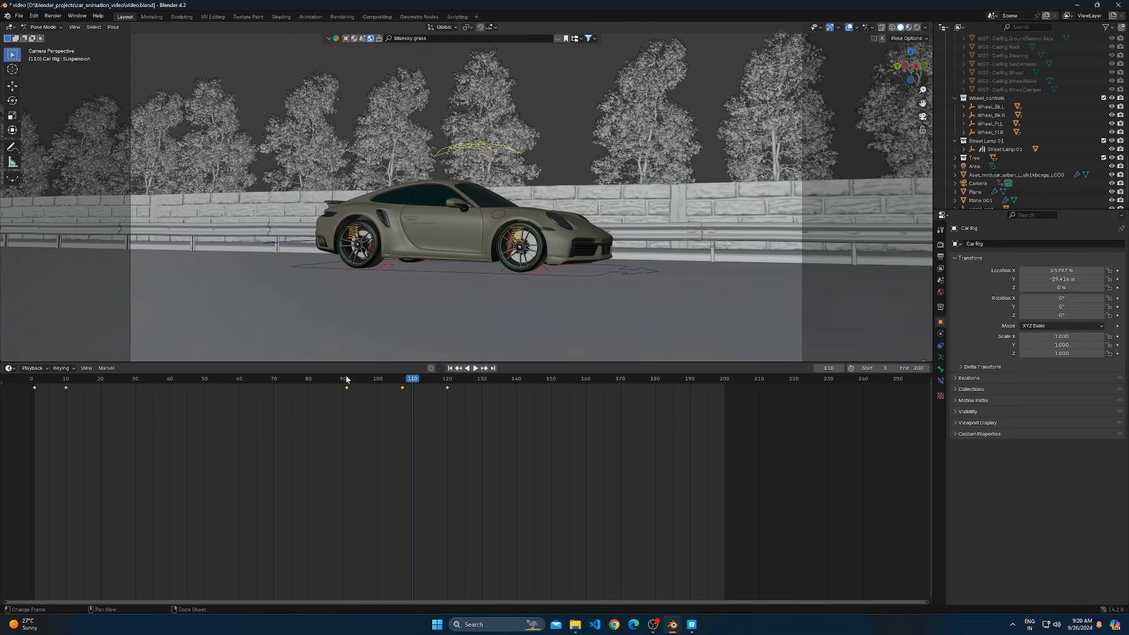
At frame 120, try shifting the Suspension bone about 0.13 m along global Y and keyframing it
key("space")
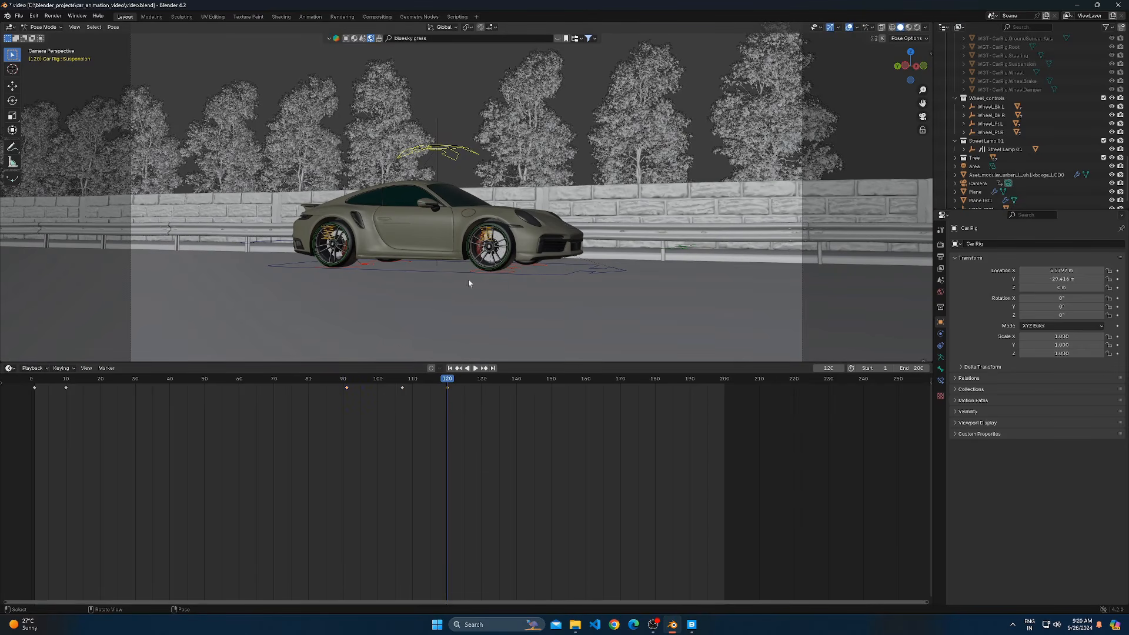
key("g")
key("y")
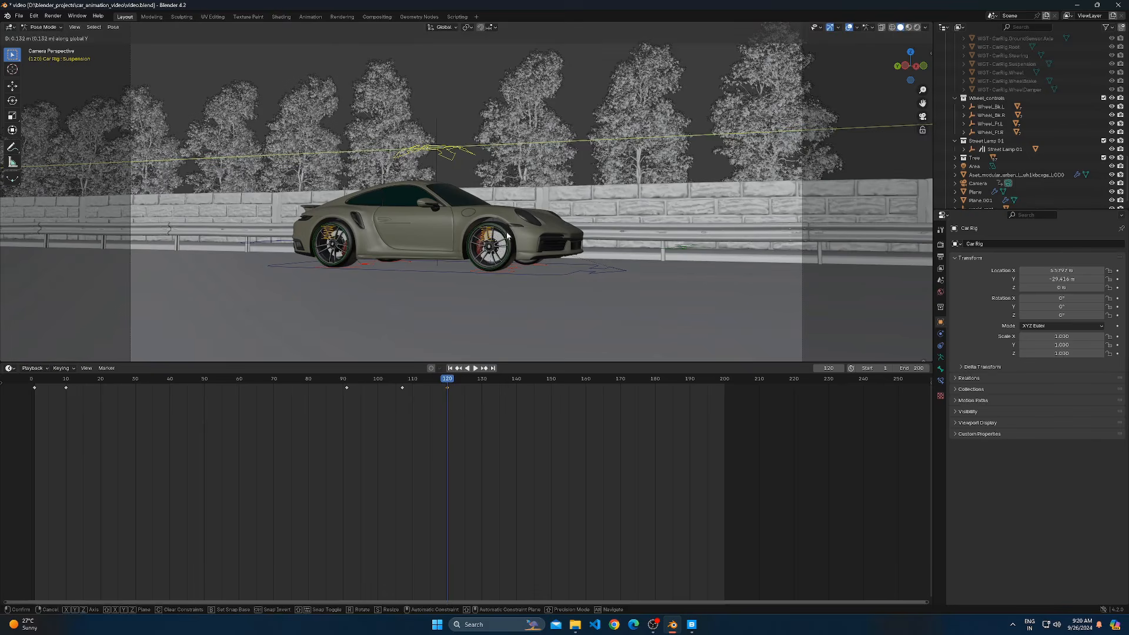
left_click(507, 233)
key("k")
left_click(508, 233)
key("space")
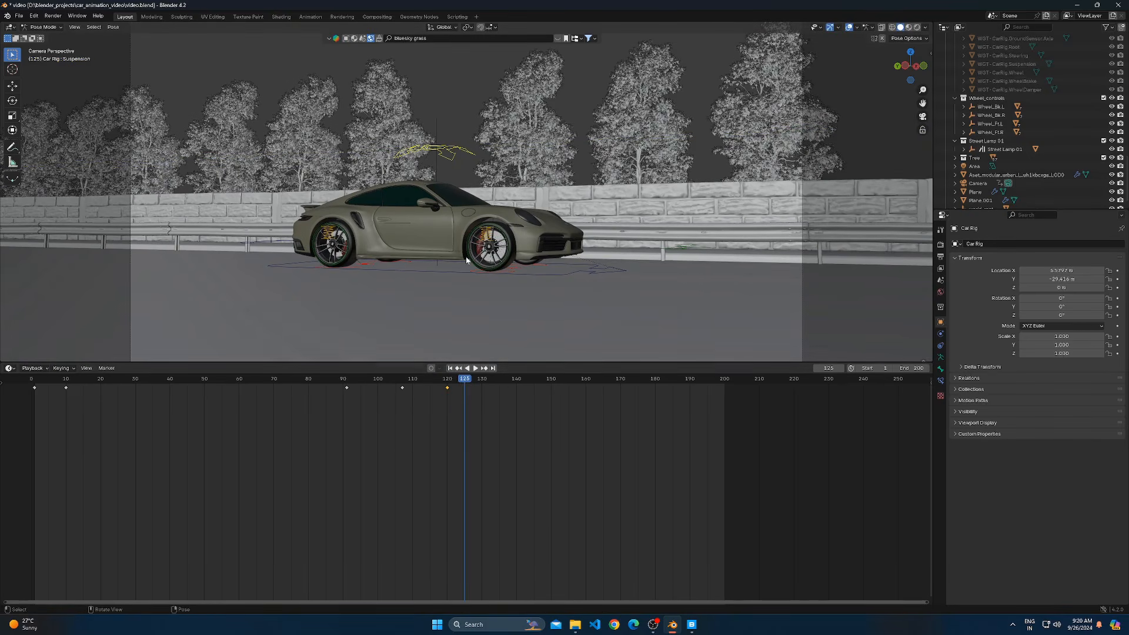
Try moving the Suspension bone in the negative Y direction at frame 125, and undo the move
key("g")
key("y")
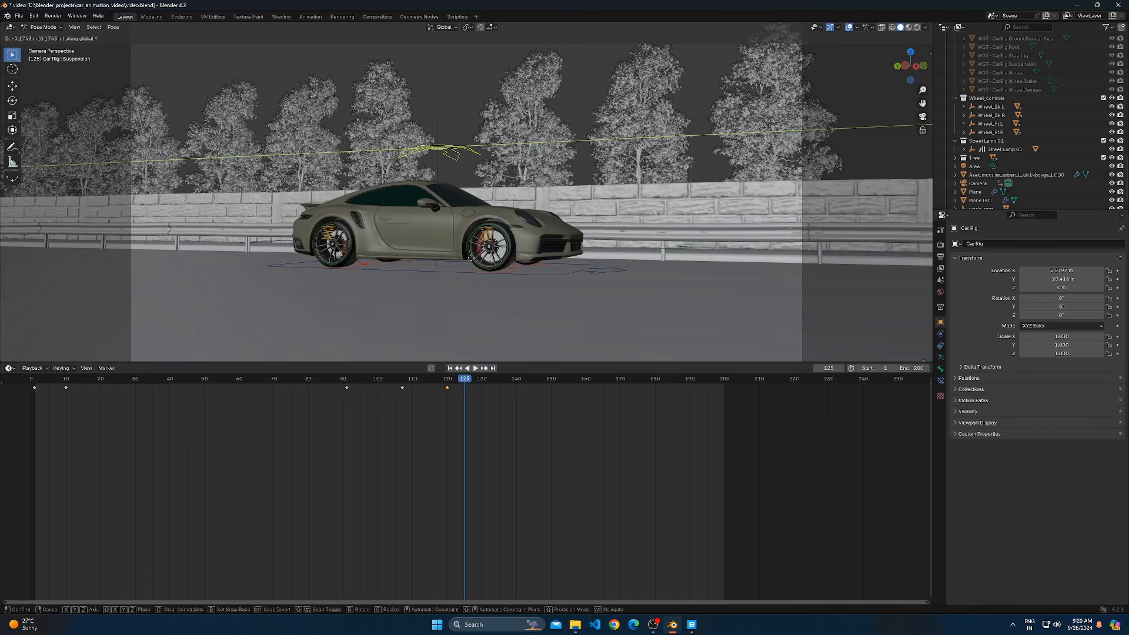
left_click(473, 258)
key("ctrl+z")
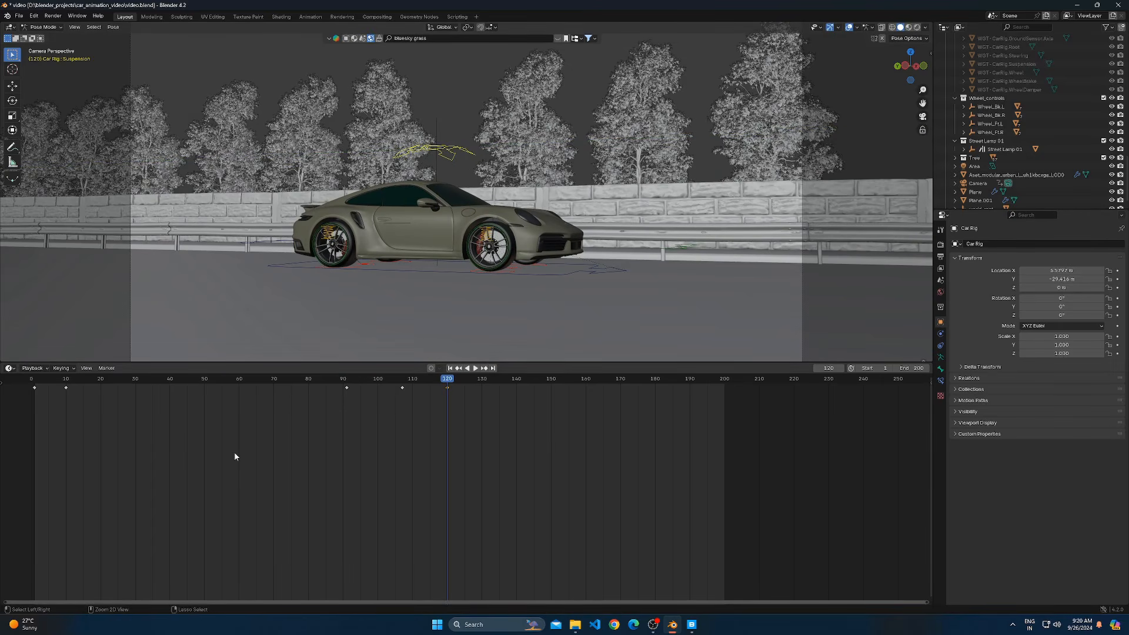
Duplicate the Suspension keyframe at frame 1 and place the copy at frame 122
left_click_drag(43, 397, 23, 385)
key("shift+d")
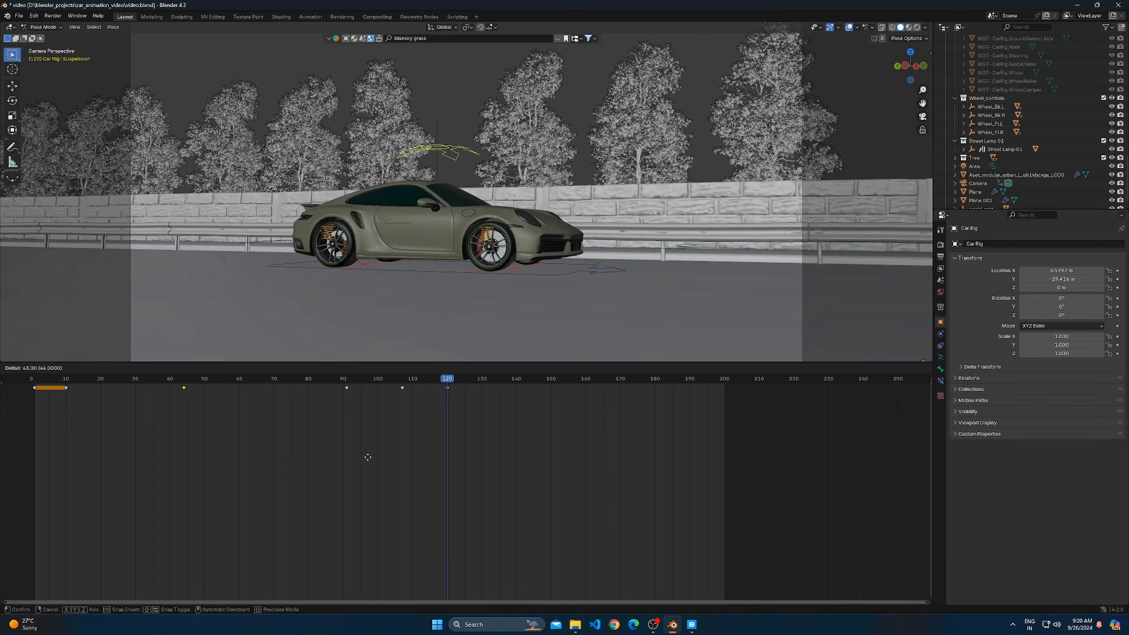
left_click(617, 453)
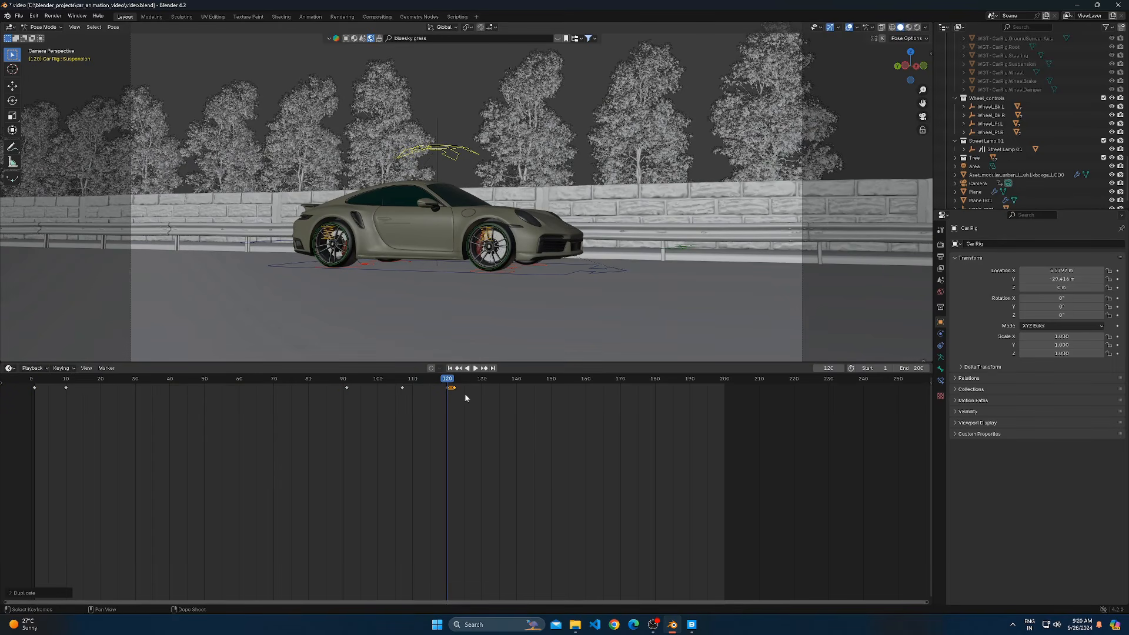
key("space")
At frame 120, move the Suspension bone about 0.1 m along global Y and insert a keyframe
left_click(449, 379)
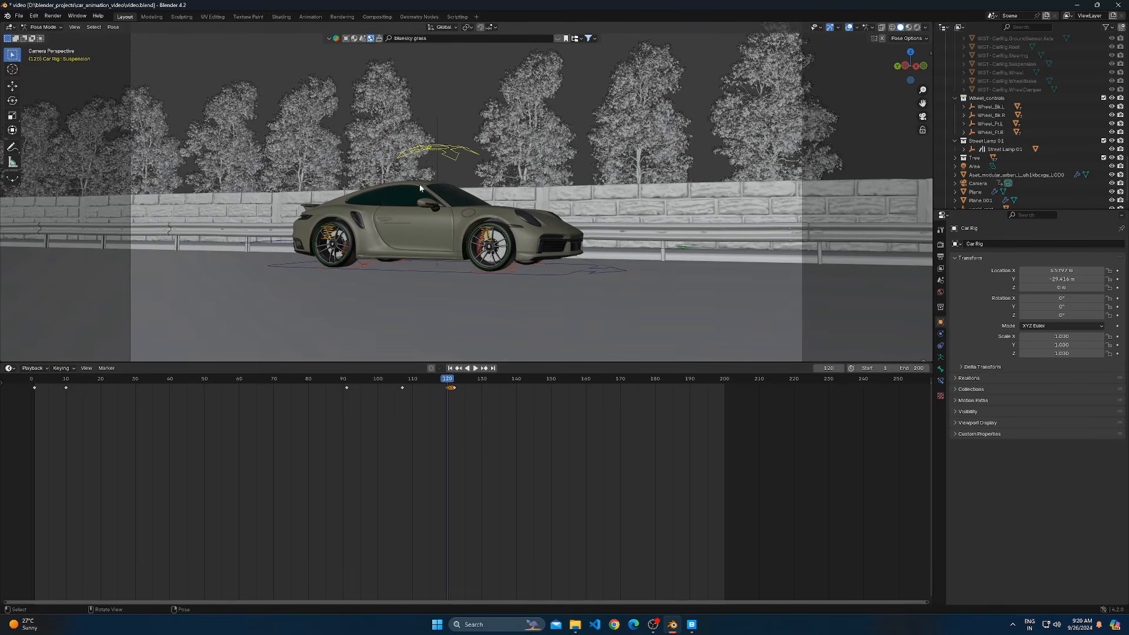
key("g")
key("y")
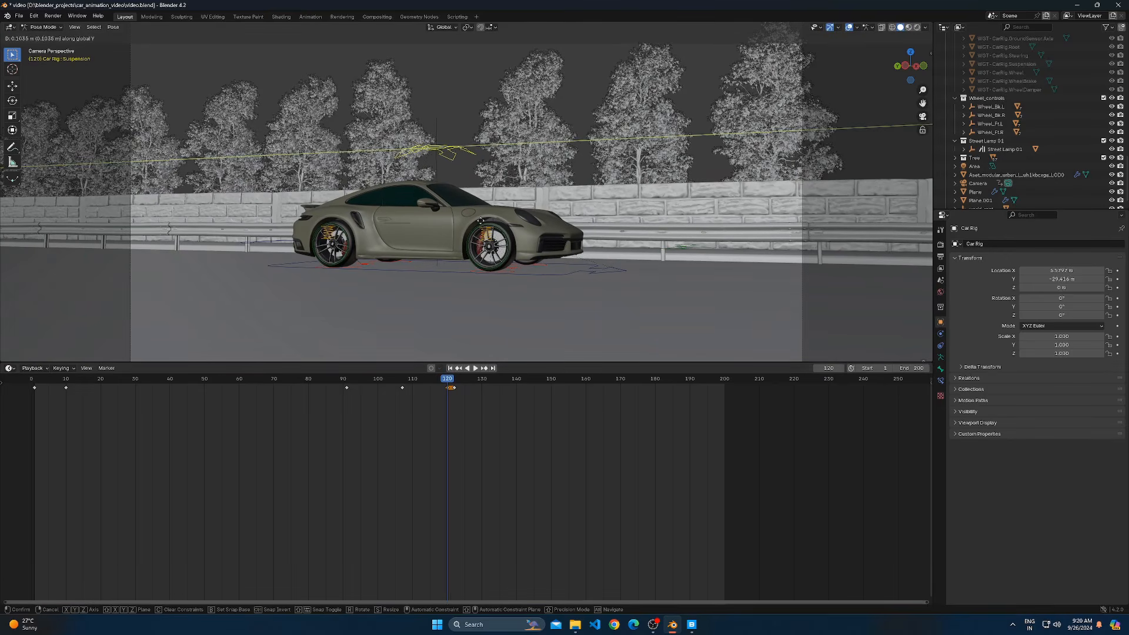
left_click(478, 220)
key("k")
left_click(478, 220)
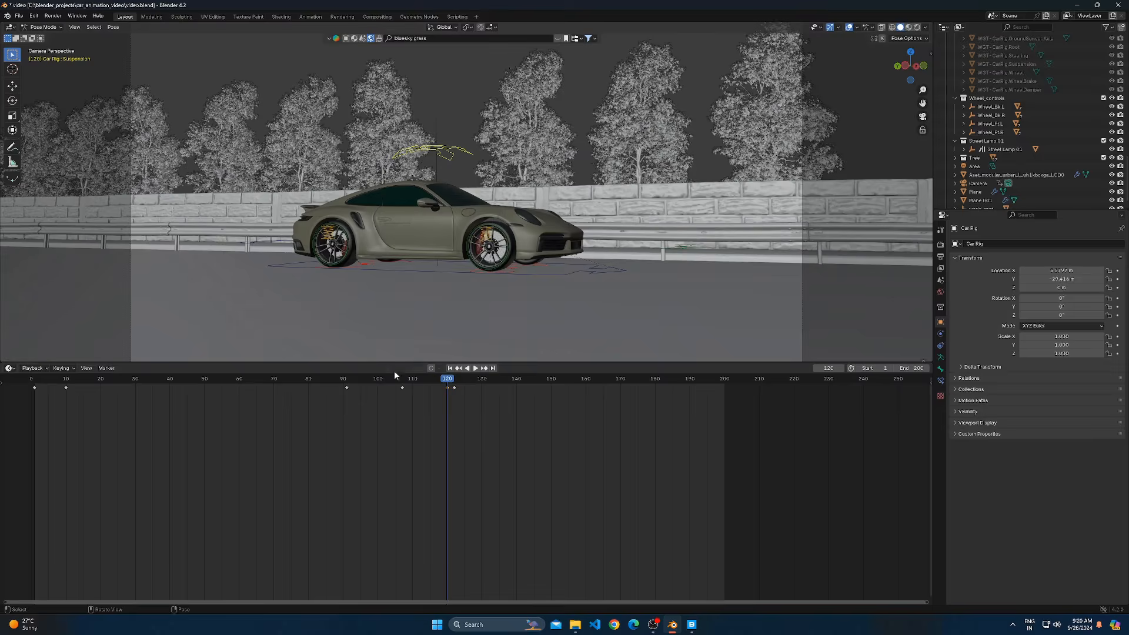
Play the animation from the first frame to check the suspension rebound when the car stops
key("shift+Left")
key("space")
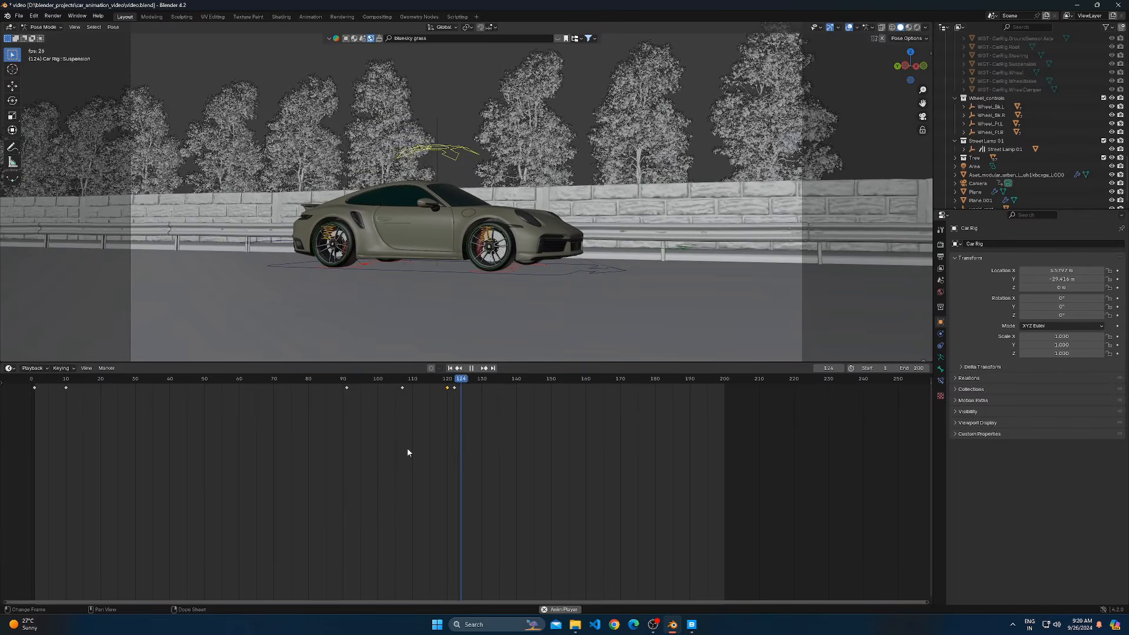
key("space")
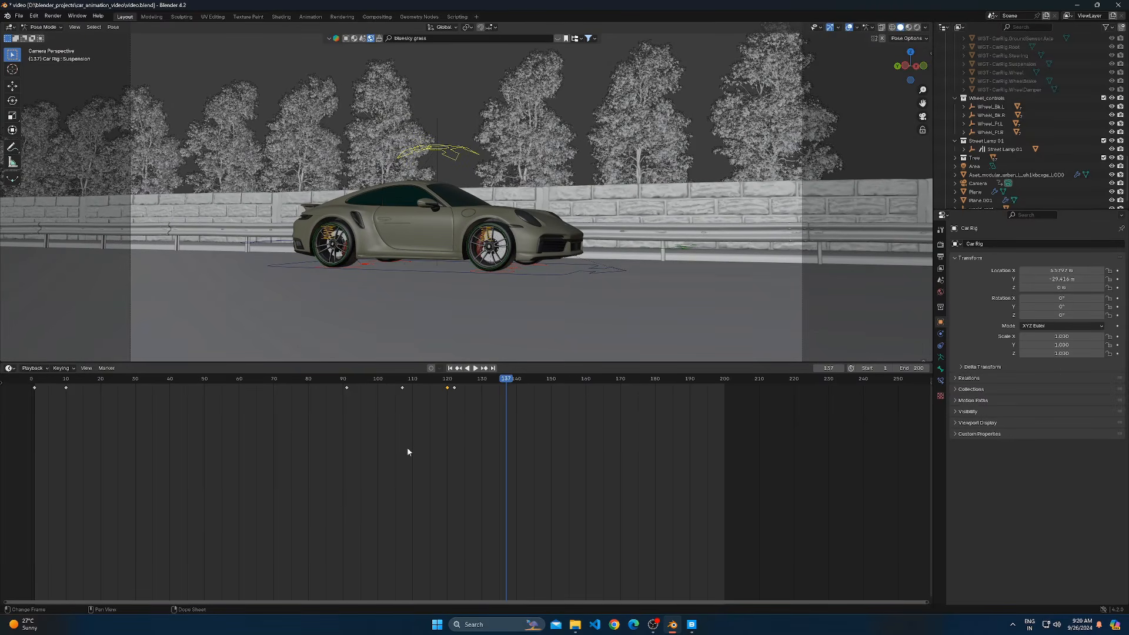
key("space")
left_click(34, 382)
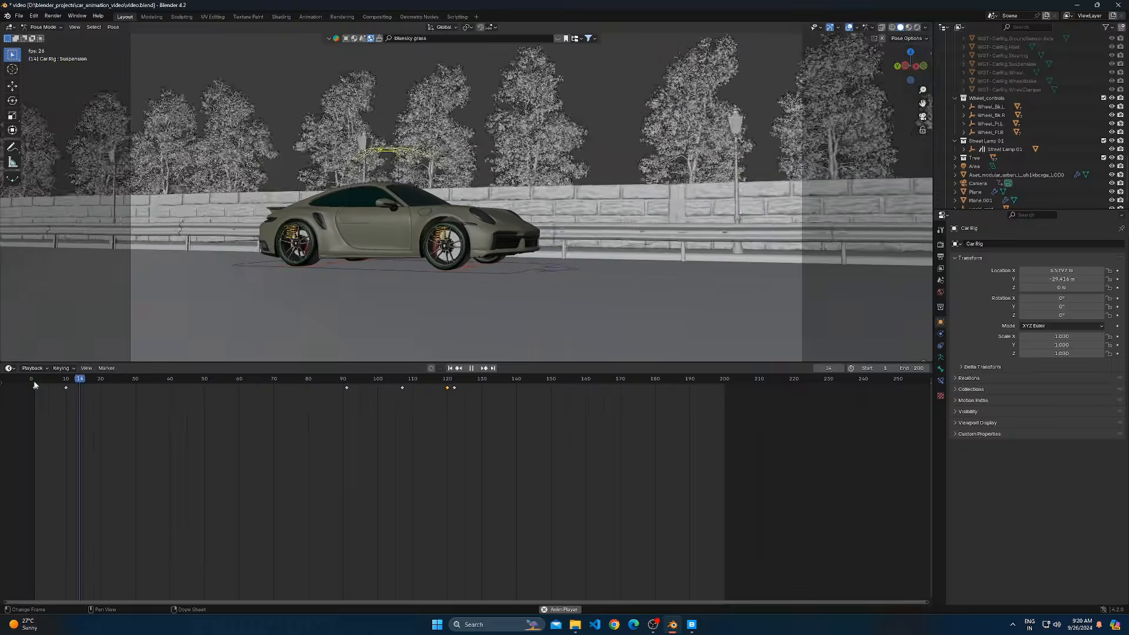
left_click(34, 379)
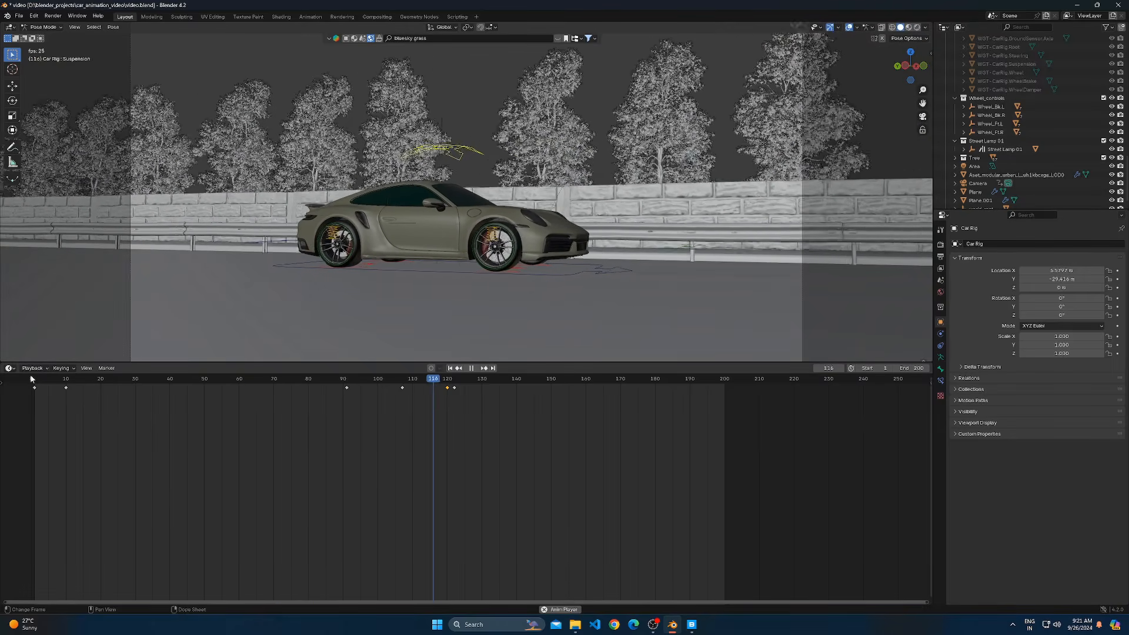
Move the last Suspension keyframe to frame 127 and play the braking section
left_click(454, 388)
key("g")
left_click(480, 395)
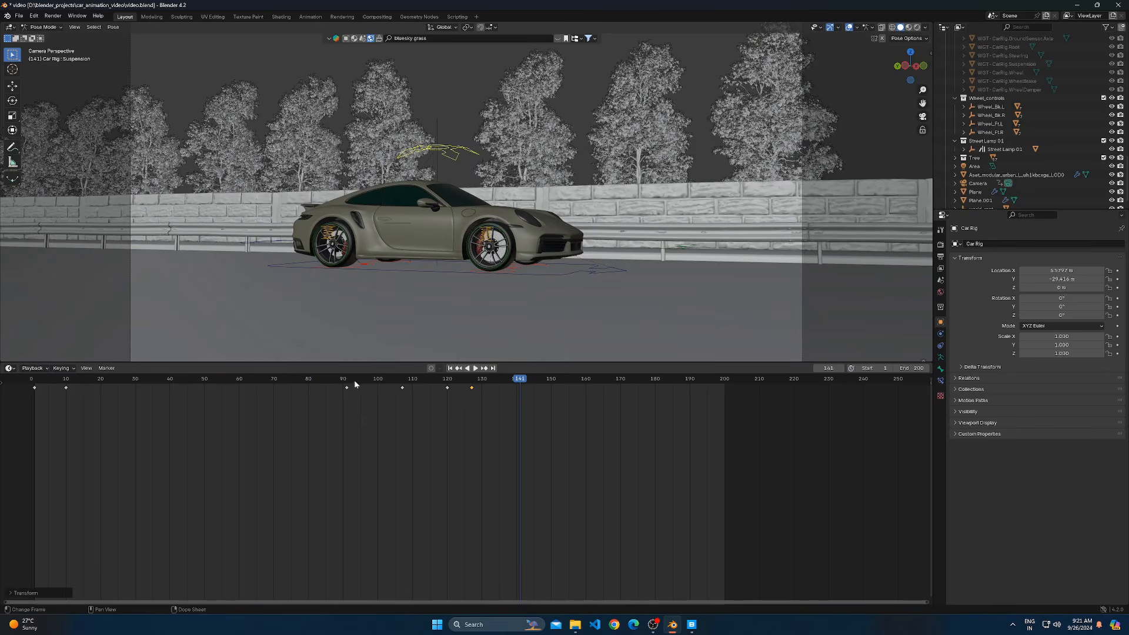
left_click(344, 379)
key("space")
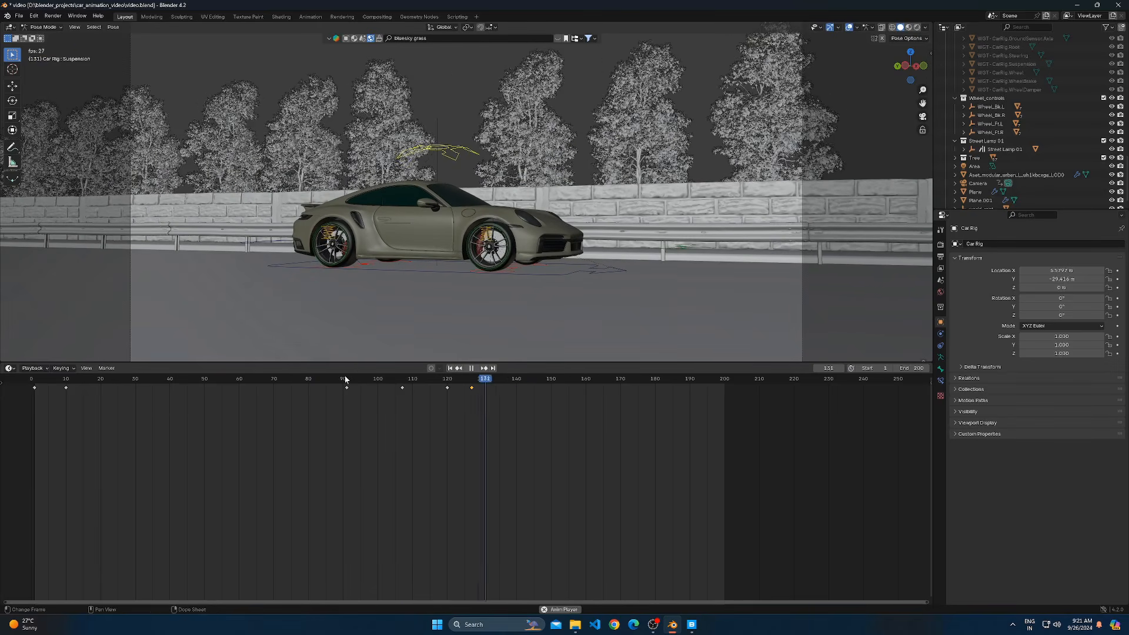
Move the last Suspension keyframe to frame 125 and play the braking section from about frame 91
key("space")
key("g")
left_click(488, 405)
left_click(346, 381)
key("space")
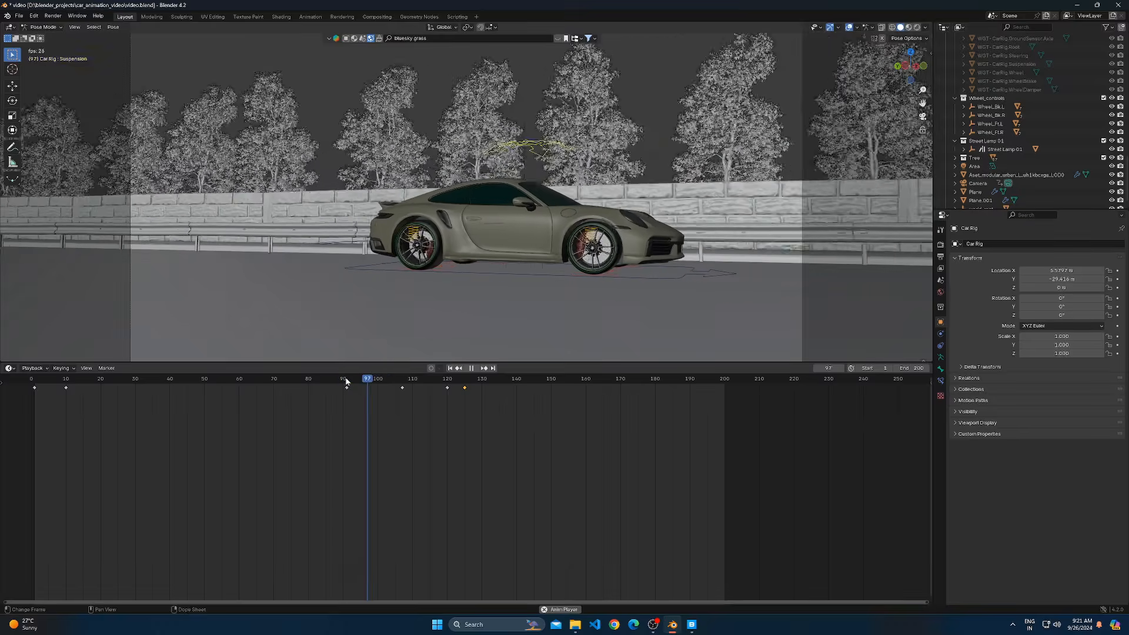
key("space")
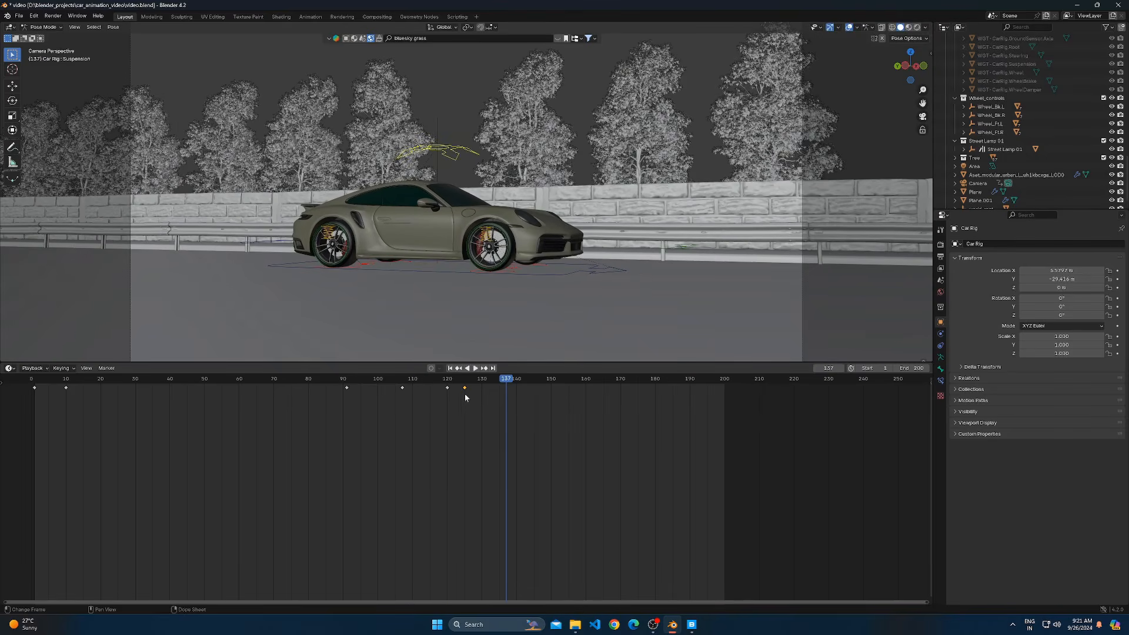
Replay the braking from frame 90 and examine the suspension rebound around the stopping point
left_click(343, 379)
key("space")
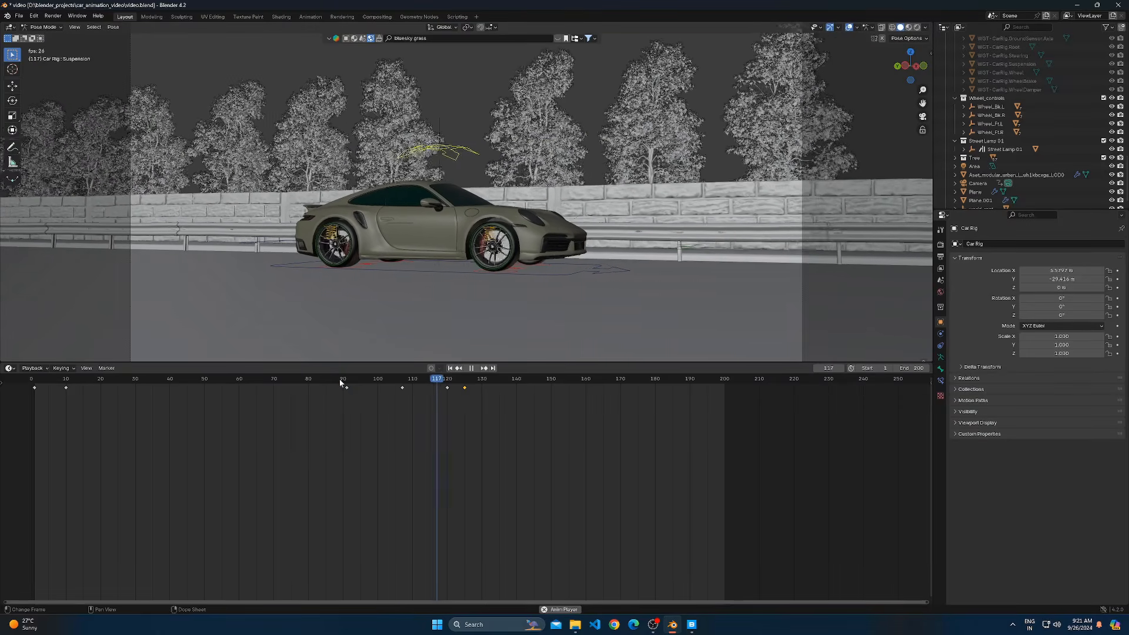
key("space")
scroll(462, 403, "up", 6)
left_click(436, 382)
key("space")
left_click(429, 380)
left_click(428, 381)
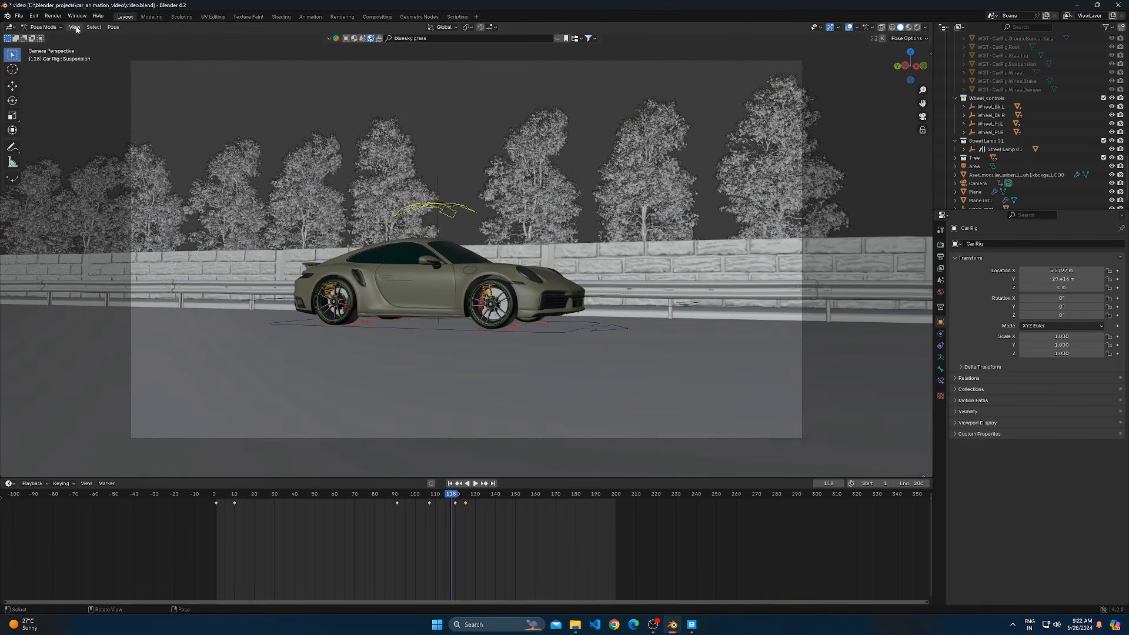
Switch to Object Mode, select the camera and display its animation curves in the Graph Editor
left_click(43, 27)
left_click(50, 41)
left_click(182, 61)
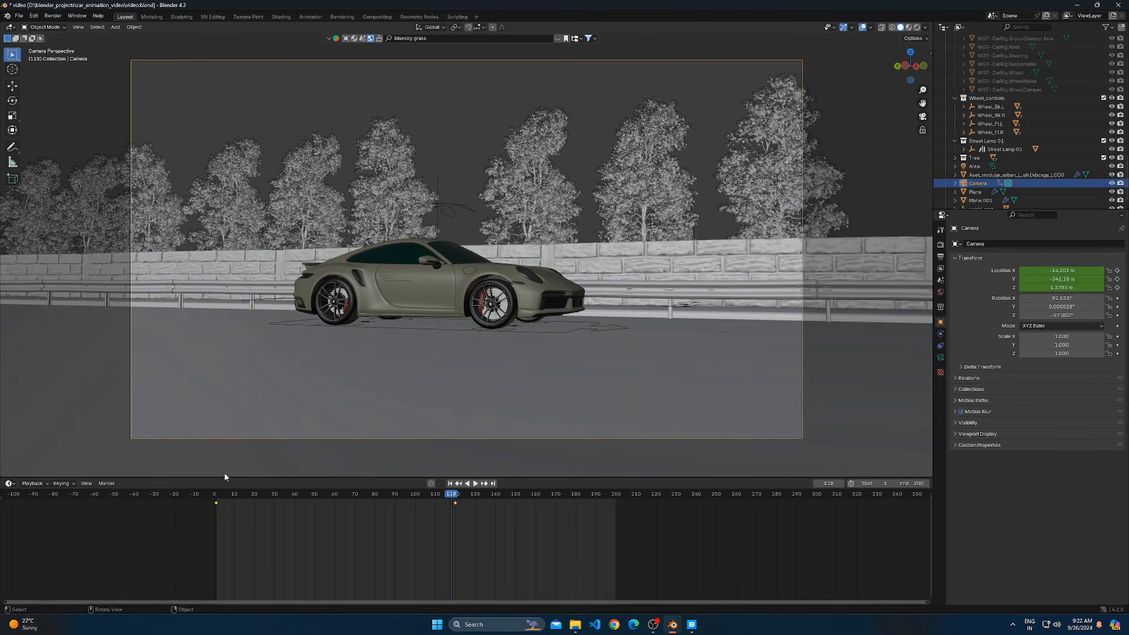
left_click(10, 484)
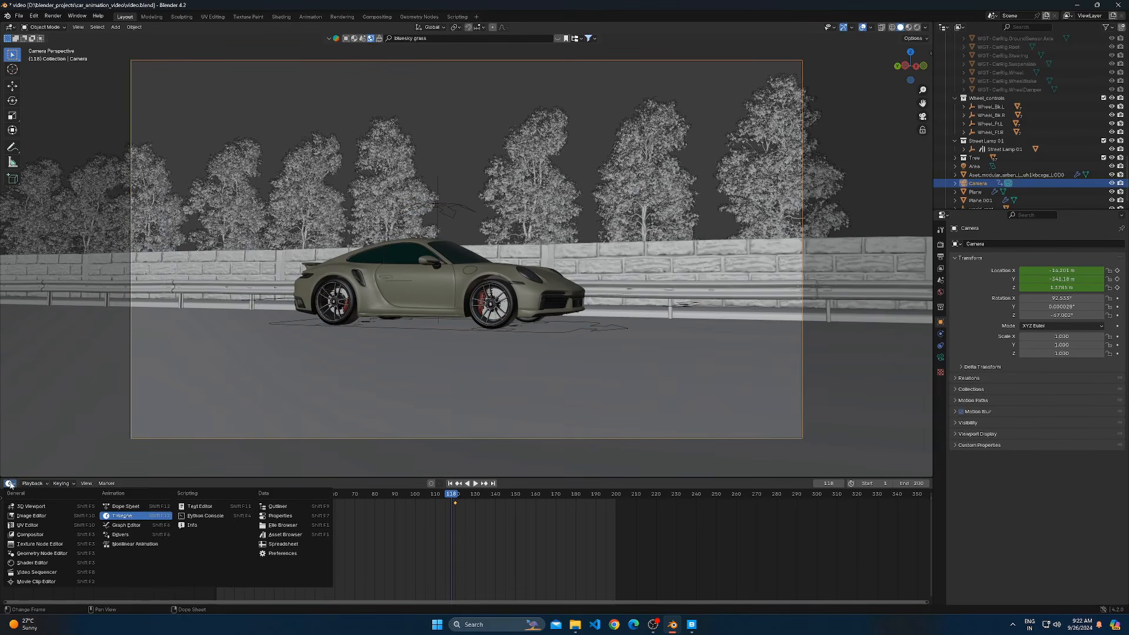
left_click(126, 525)
left_click_drag(346, 476, 363, 455)
Scale the camera's location keyframe handles wider along X, bringing the active keyframe's left handle to about frame 77
left_click(312, 457)
key("s")
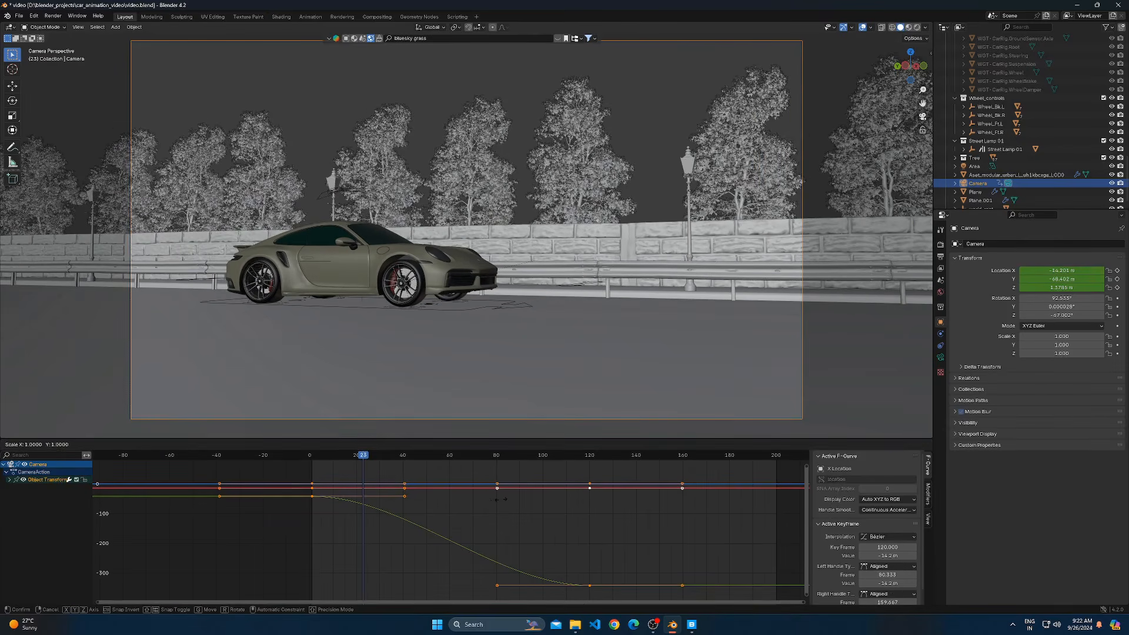
key("x")
left_click(506, 501)
Play the animation from frame 1 to check the camera motion, and switch the Graph Editor back to the Timeline
left_click(312, 455)
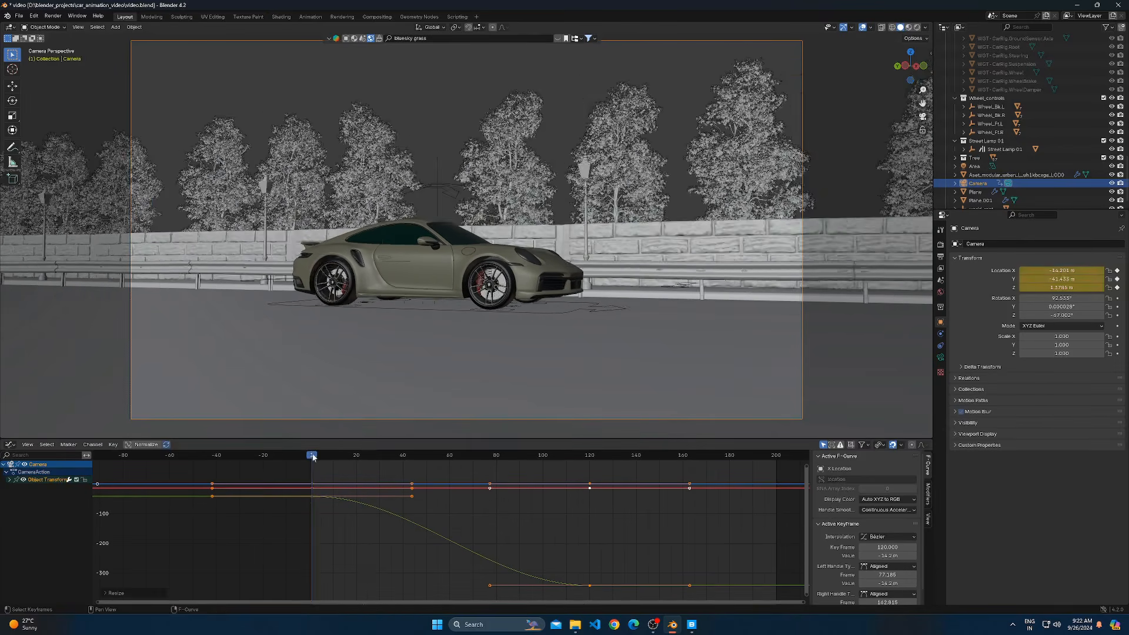
key("space")
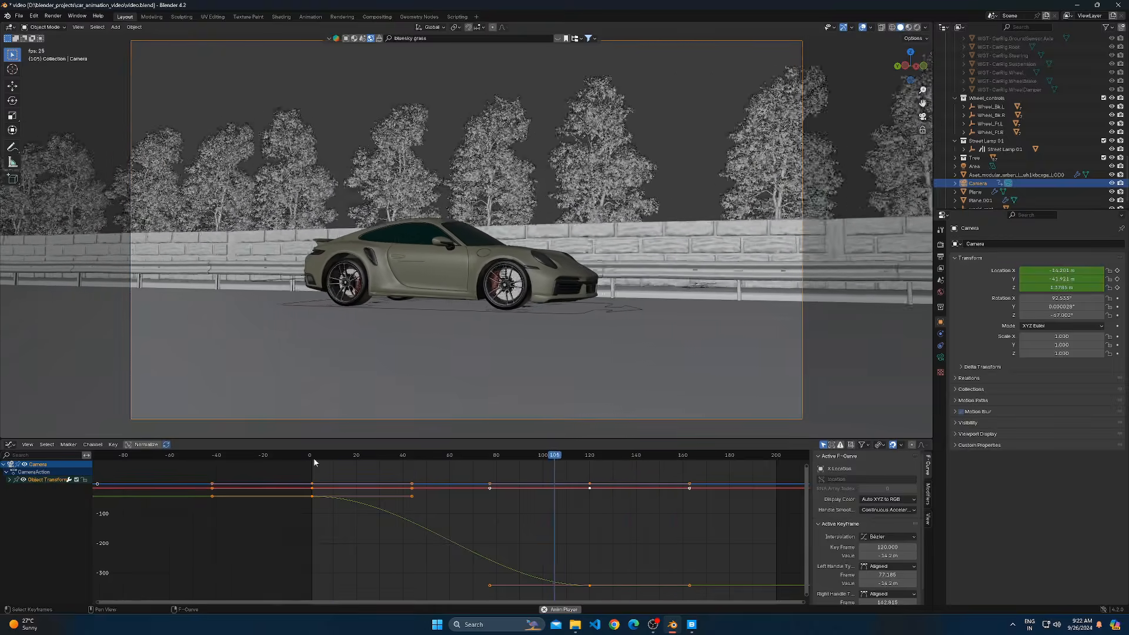
key("space")
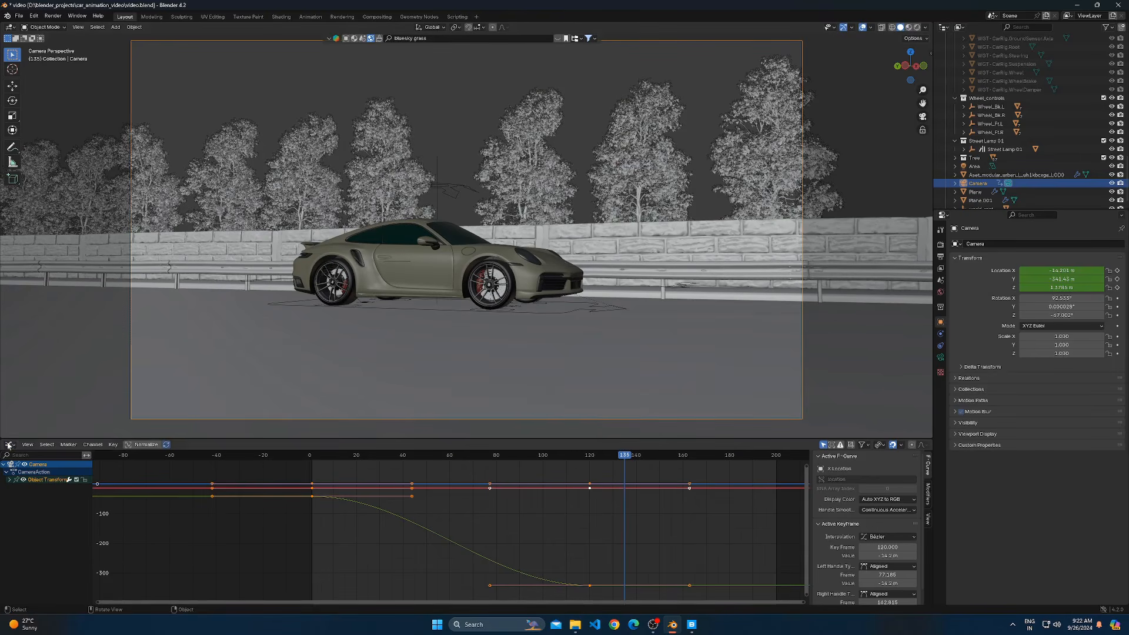
left_click(9, 445)
left_click(131, 483)
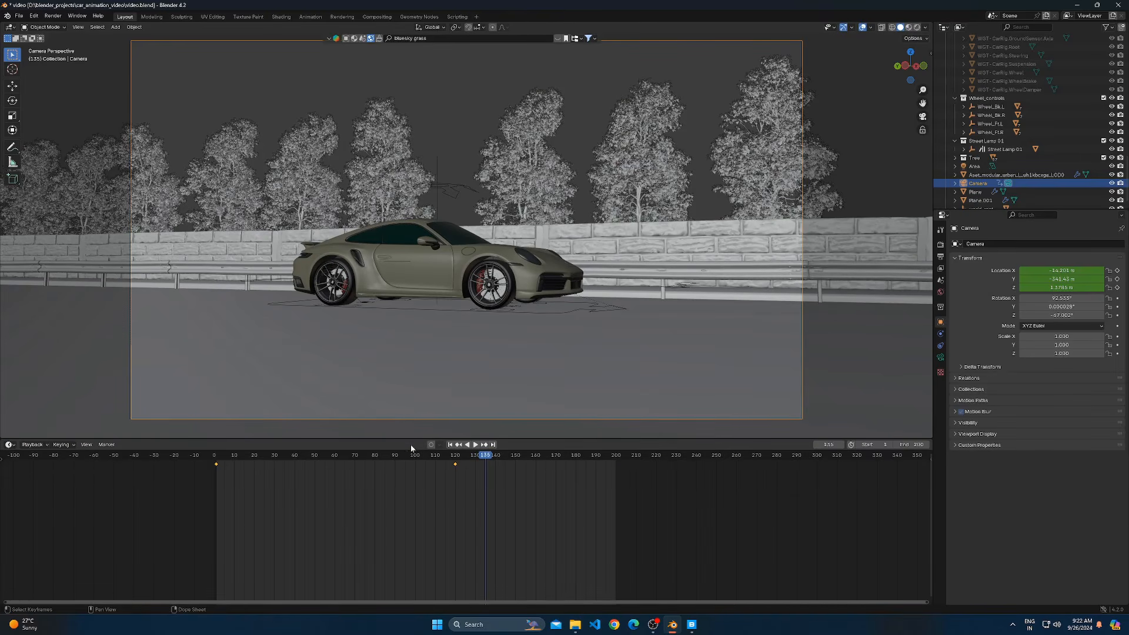
Select all objects, shift all their keyframes about 34 frames later, and play the result from frame 1
left_click_drag(407, 439, 411, 473)
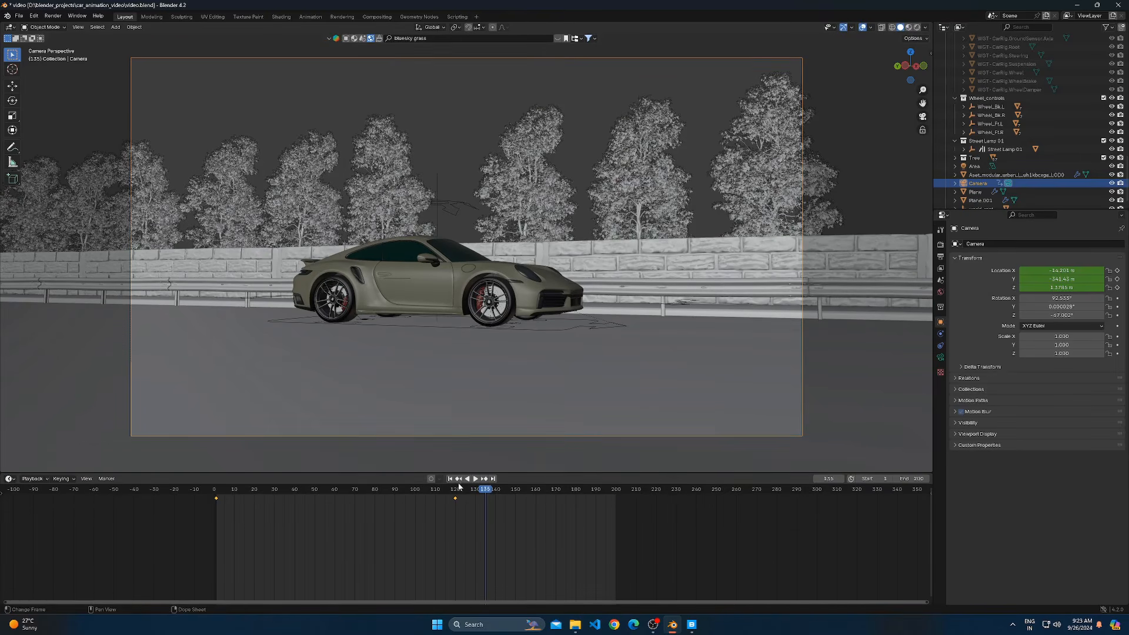
left_click(450, 478)
key("a")
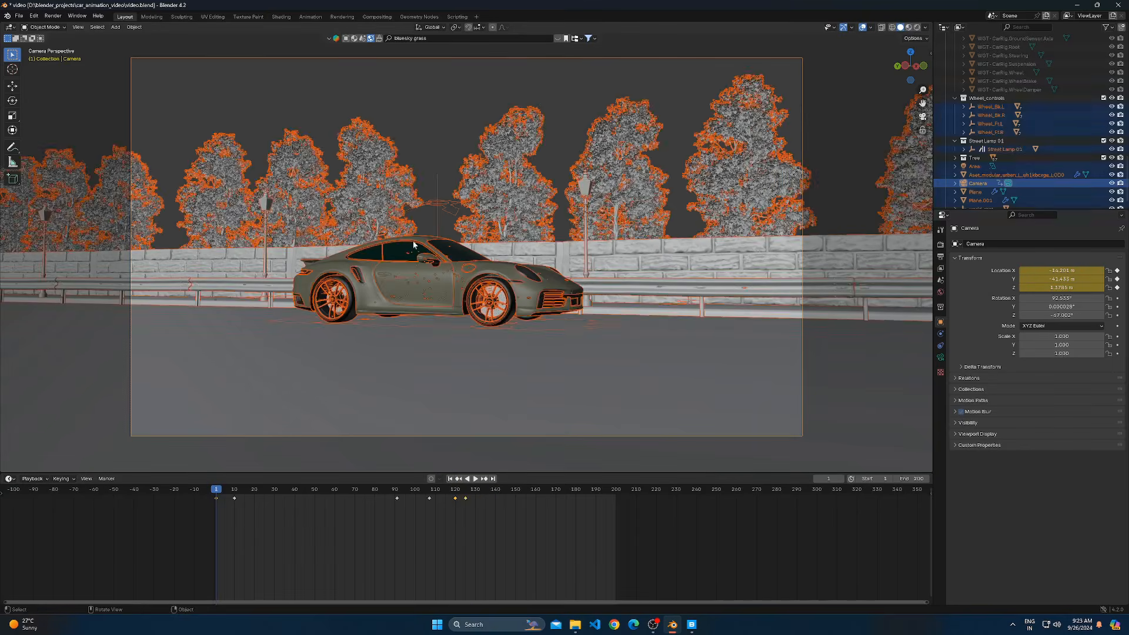
left_click_drag(514, 535, 197, 497)
key("g")
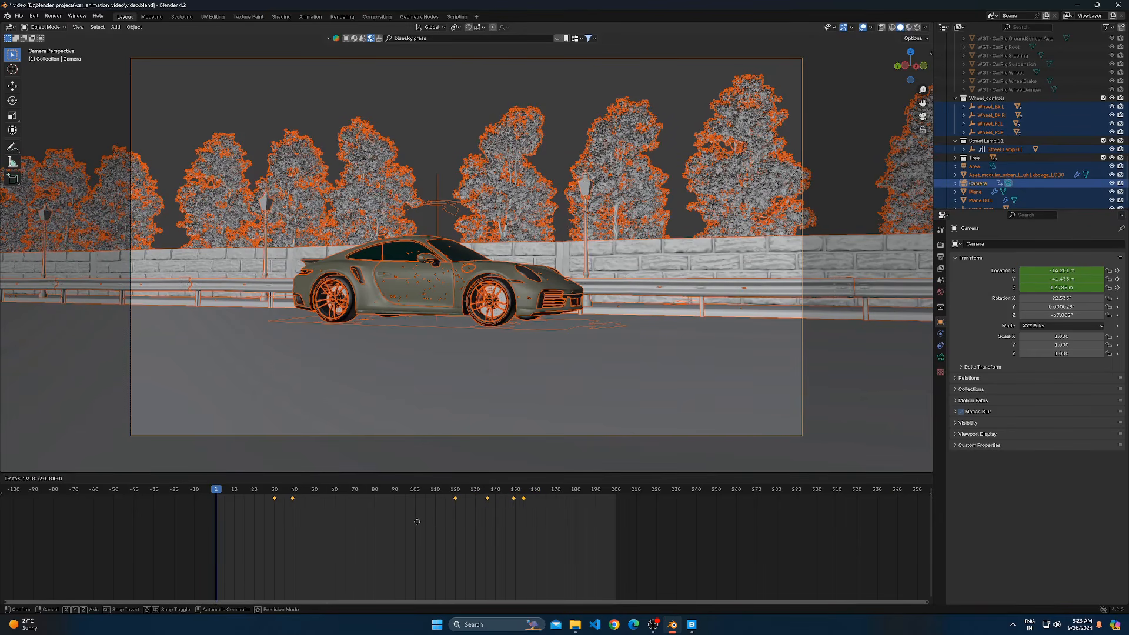
left_click(427, 525)
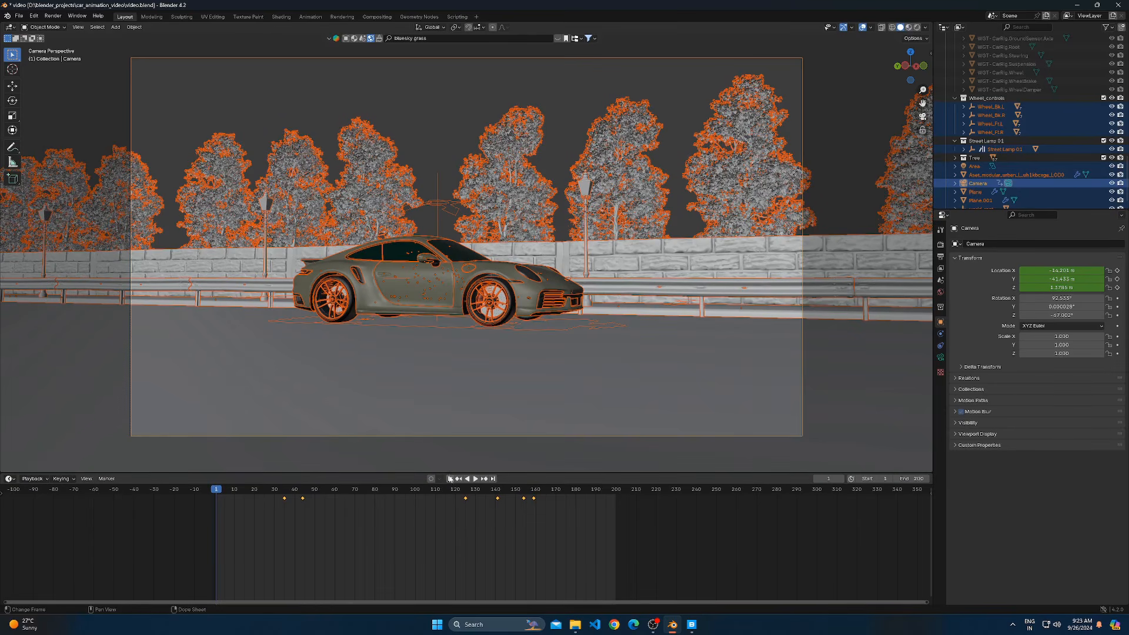
key("space")
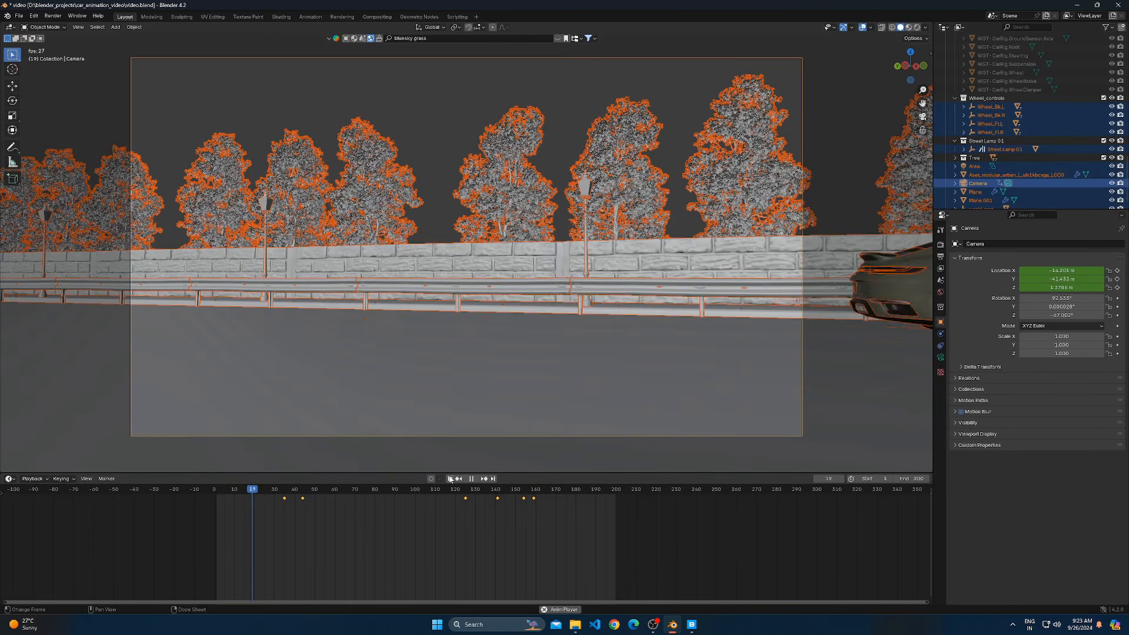
left_click(450, 479)
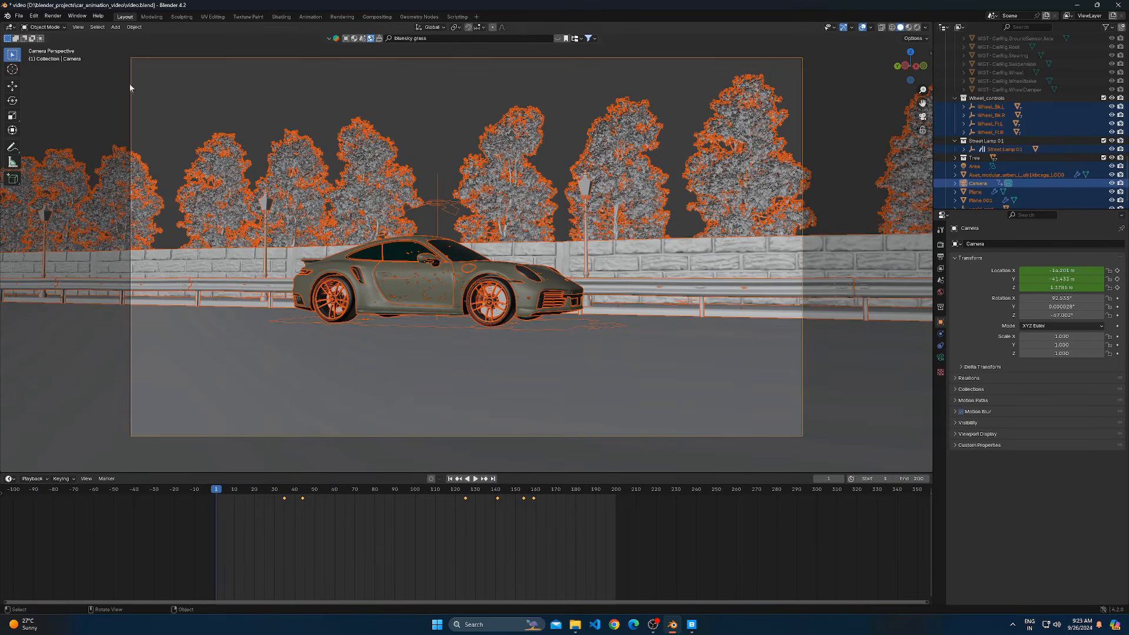
In Pose Mode, select the Car Rig's Root bone and move its keyframes later to about frames 35 and 154
left_click(339, 329)
left_click(339, 326)
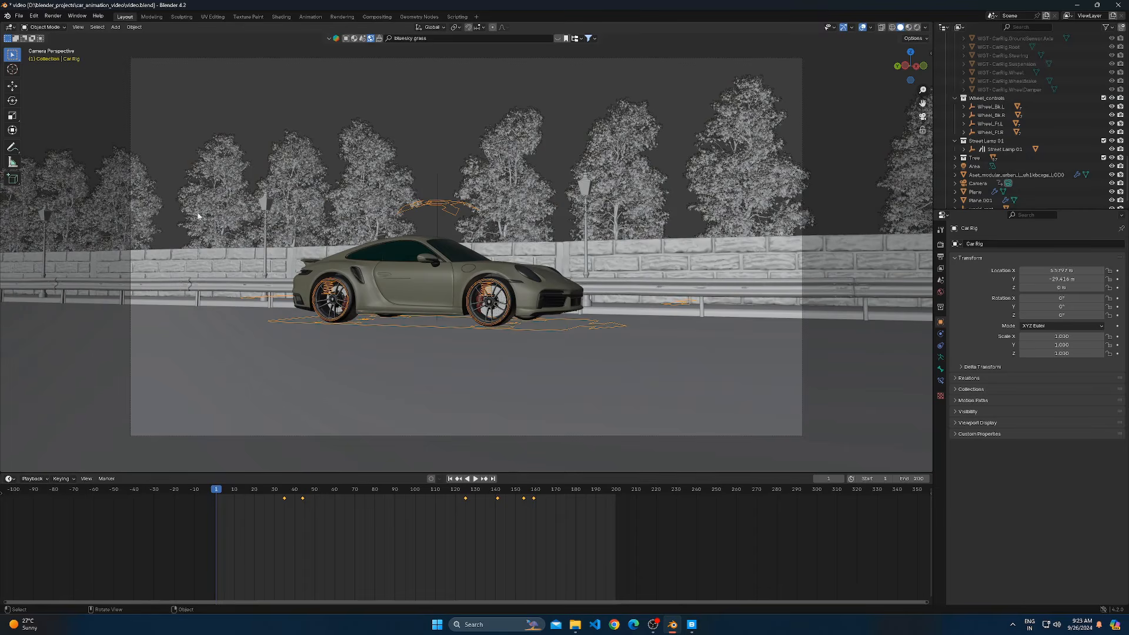
left_click(46, 27)
left_click(47, 55)
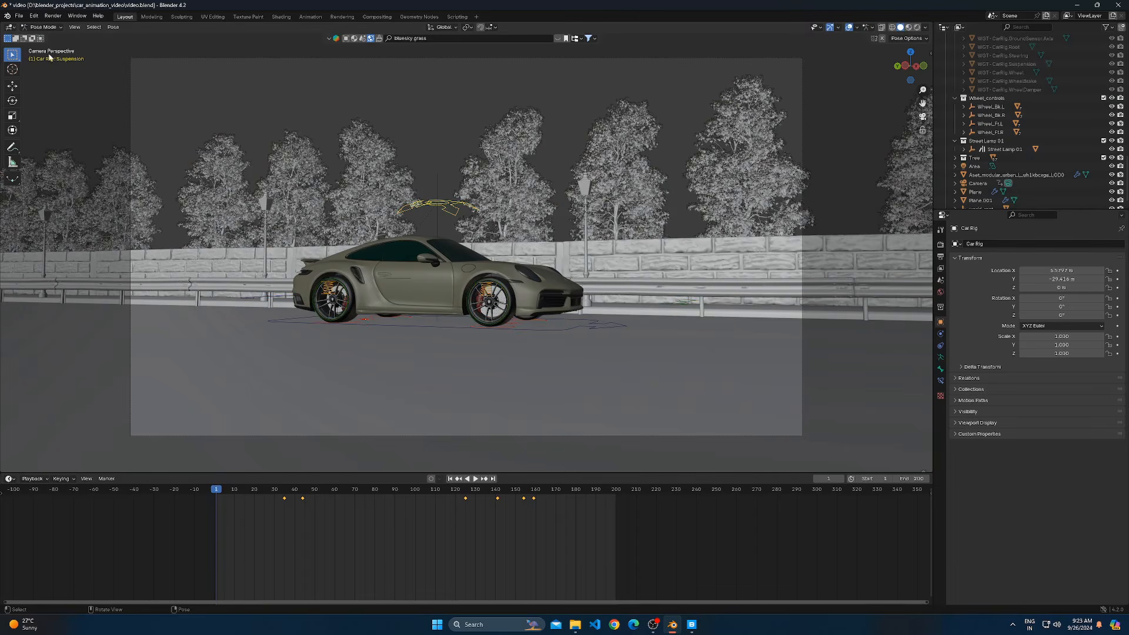
left_click(357, 307)
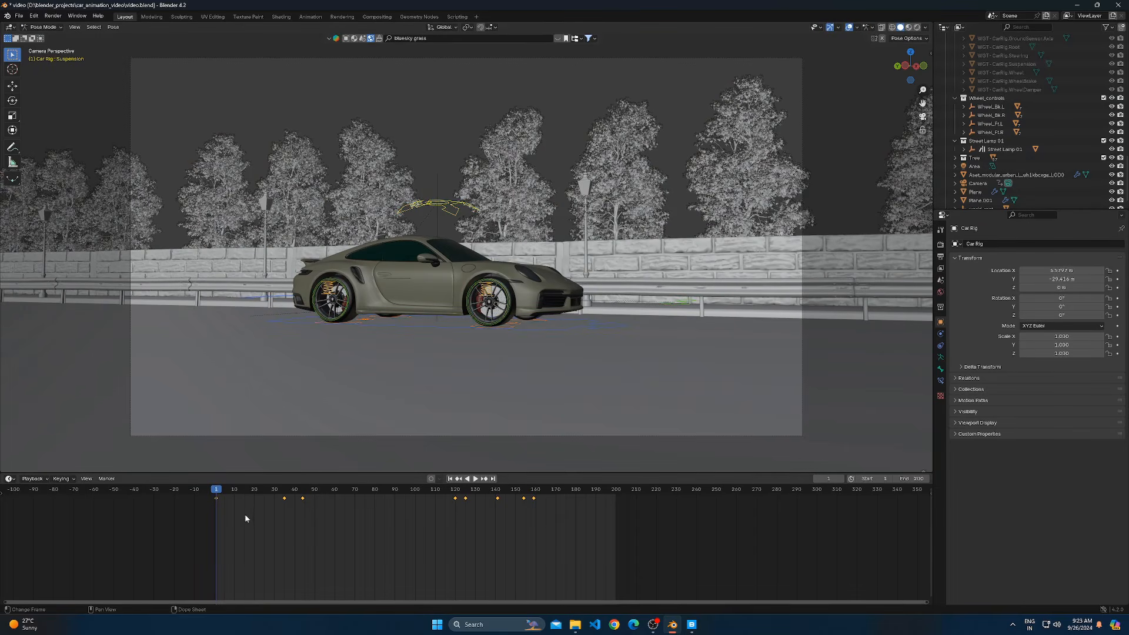
left_click(369, 327)
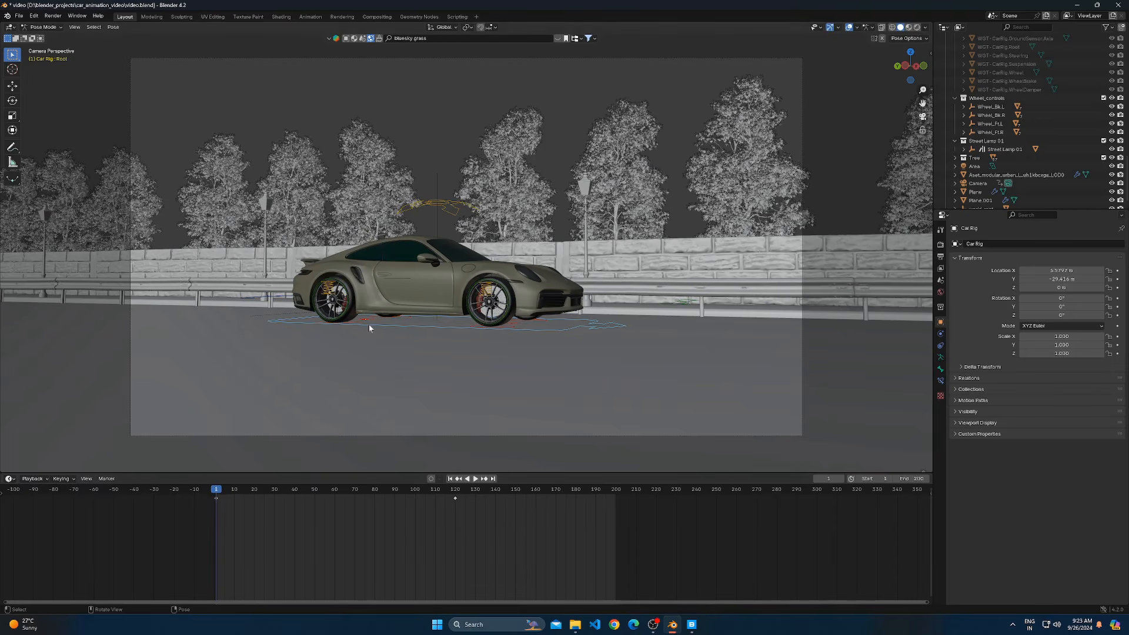
left_click_drag(463, 531, 164, 486)
key("g")
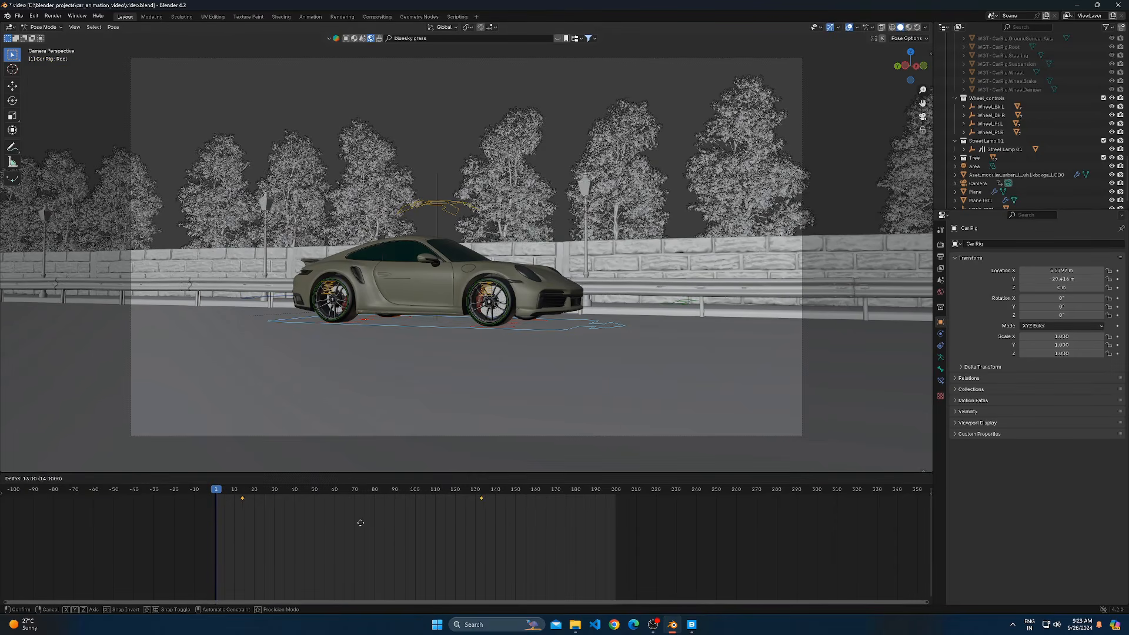
left_click(391, 520)
Play the animation to check the shifted timing and return to frame 1
key("space")
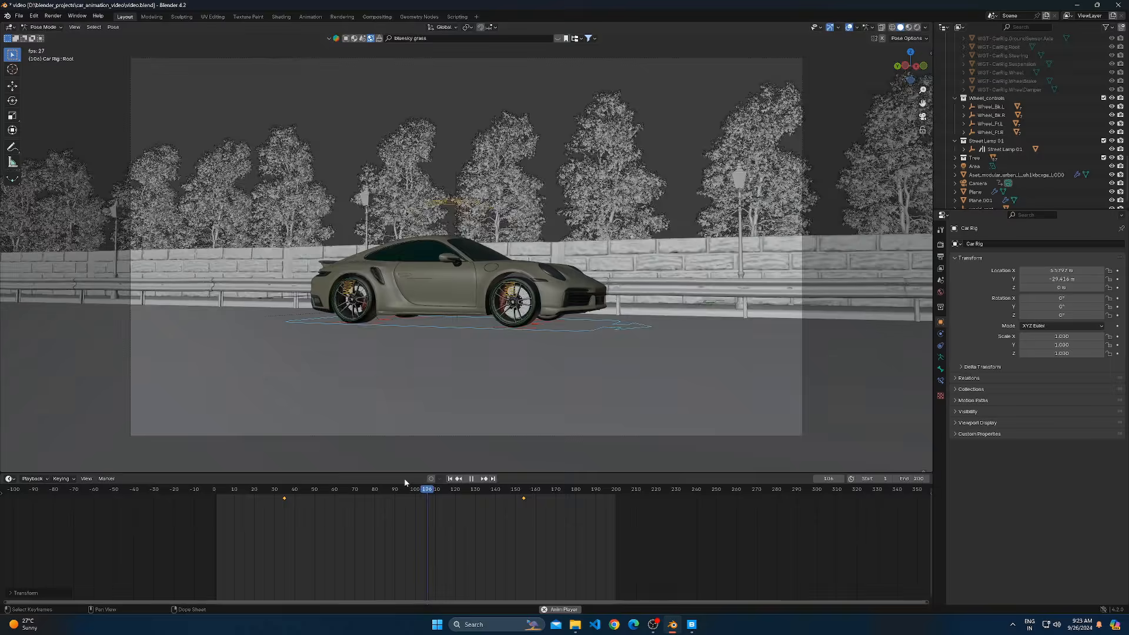
key("space")
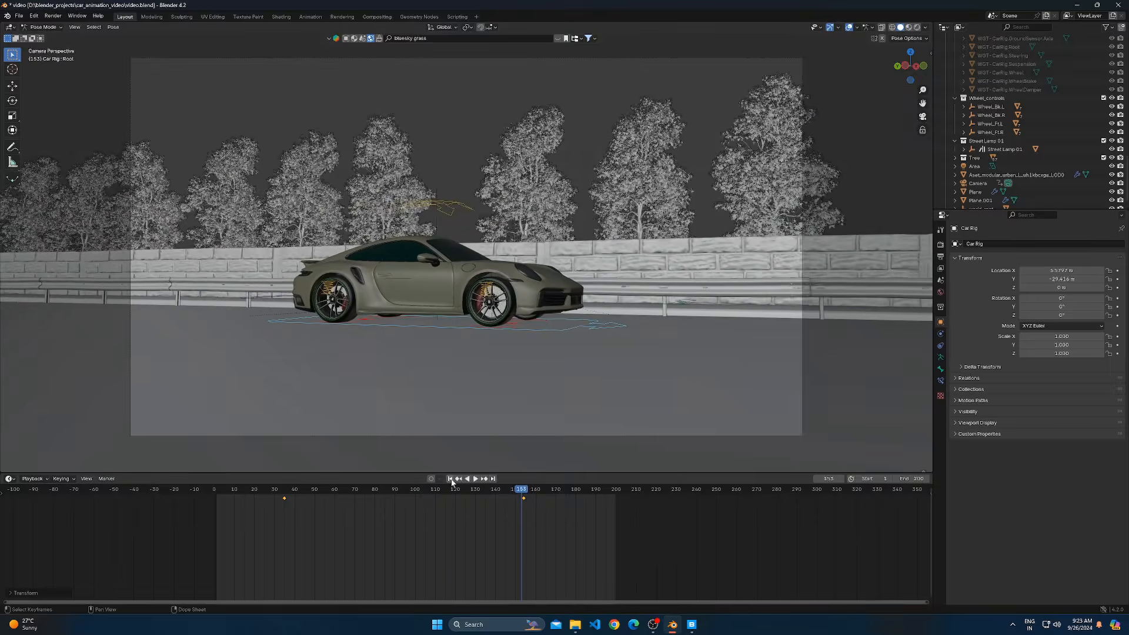
left_click(450, 478)
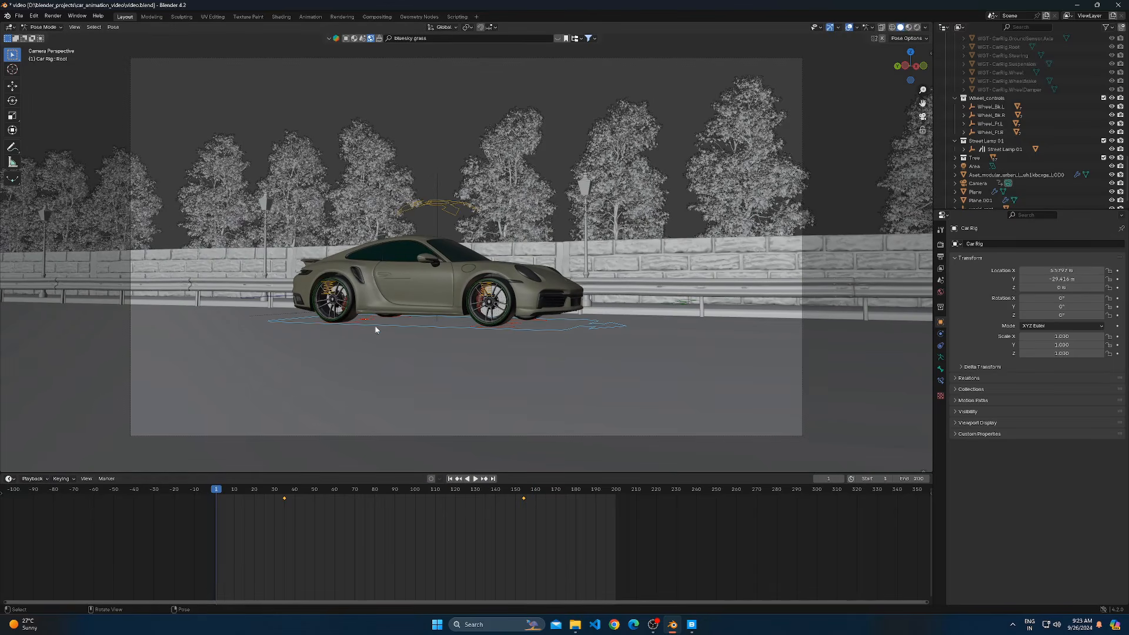
Move the Root bone about 2 m along Y, keyframe it at frame 1, and preview the start of the drive
key("g")
key("y")
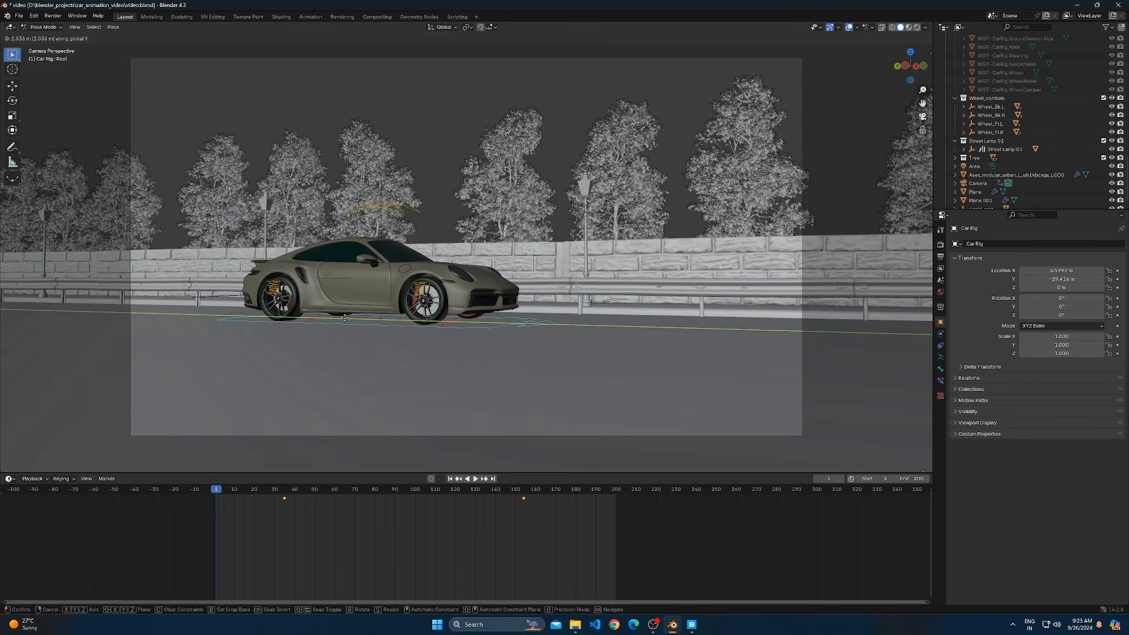
left_click(344, 318)
right_click(345, 318)
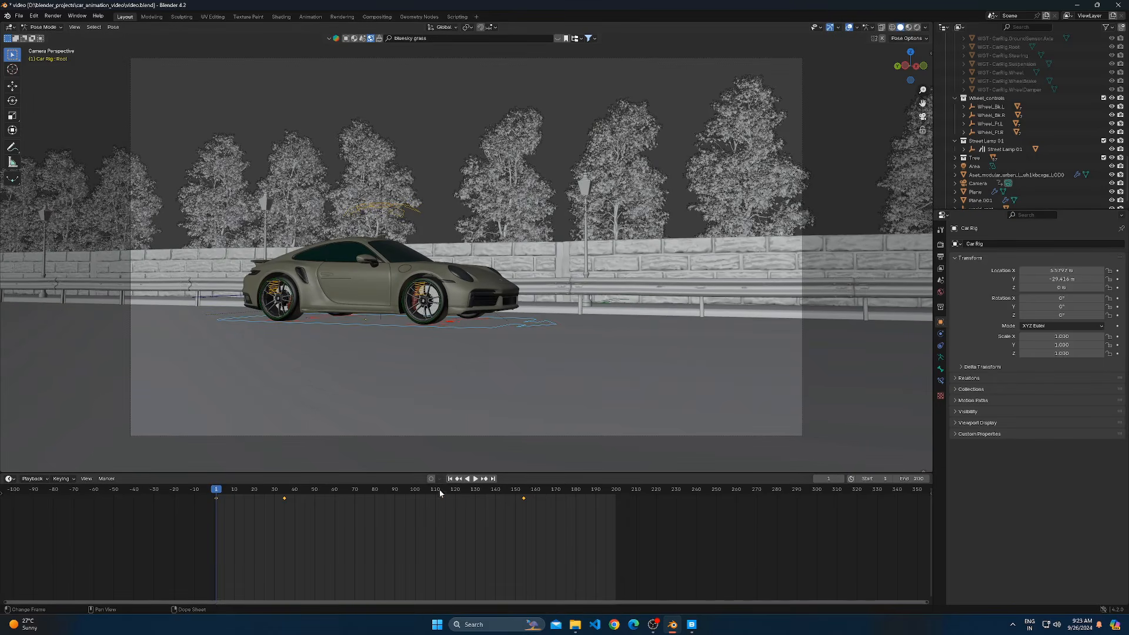
key("space")
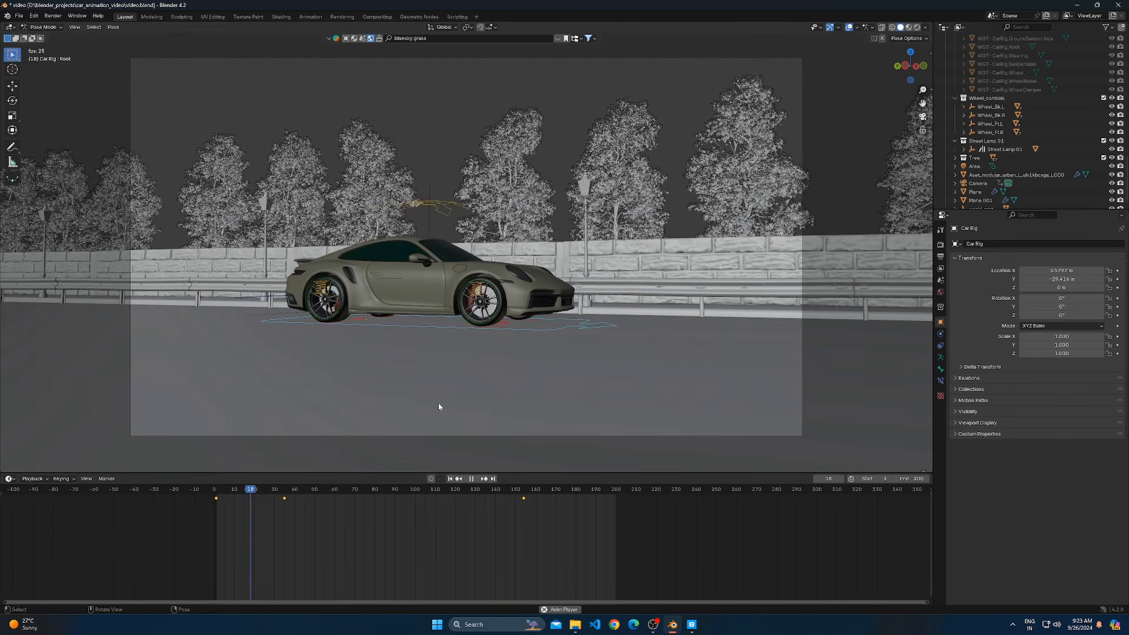
left_click(450, 478)
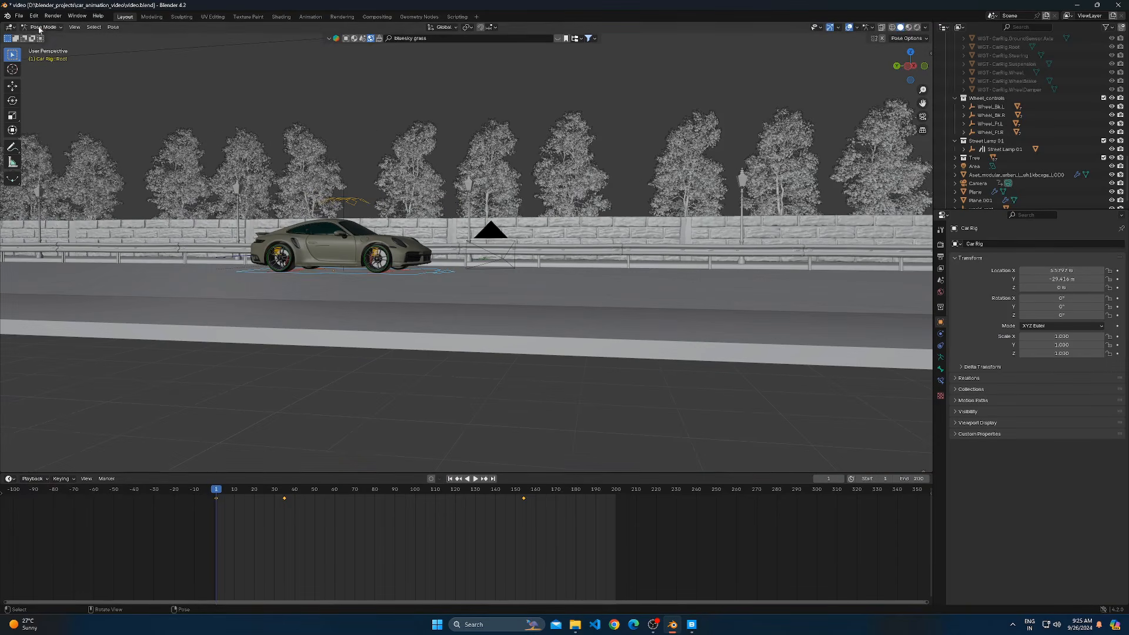
Frame the car up close in the viewport and select its front wheel bone in Pose Mode
left_click(40, 29)
left_click(43, 39)
middle_click_drag(328, 259, 369, 274)
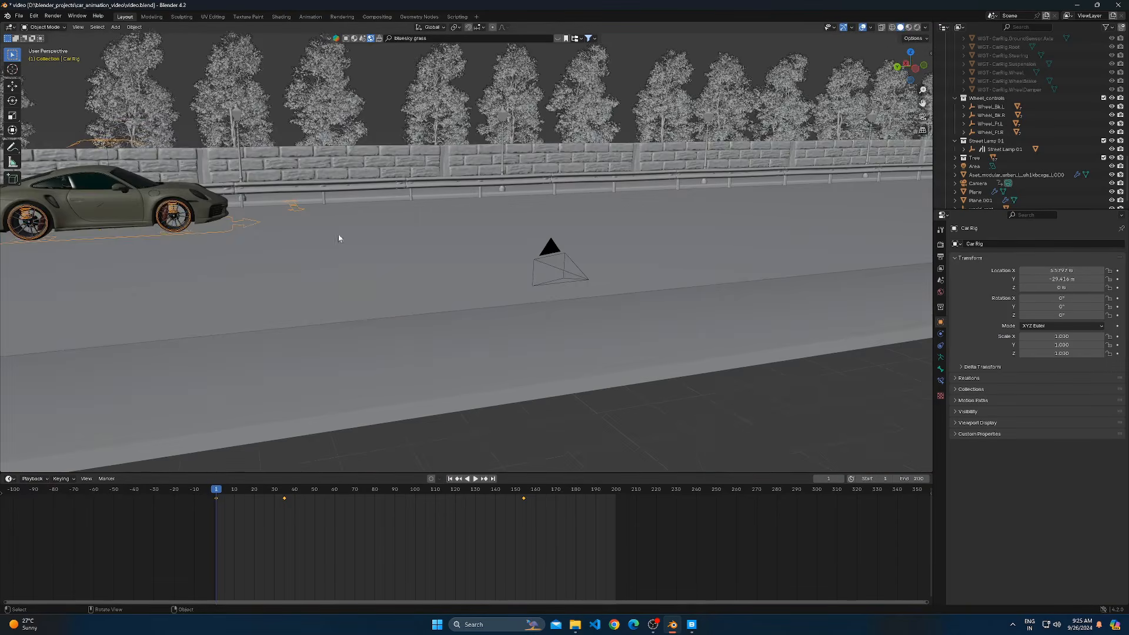
left_click(176, 201)
left_click(176, 199)
key("KP_Decimal")
scroll(454, 315, "up", 4)
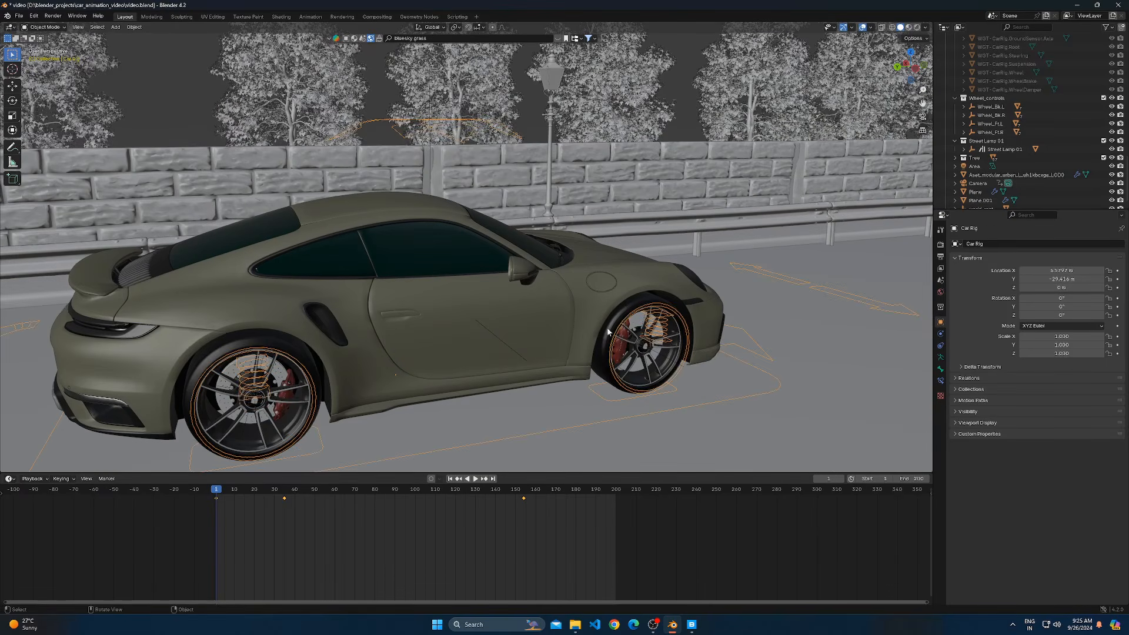
left_click(609, 332)
left_click(662, 388)
left_click(53, 27)
left_click(42, 56)
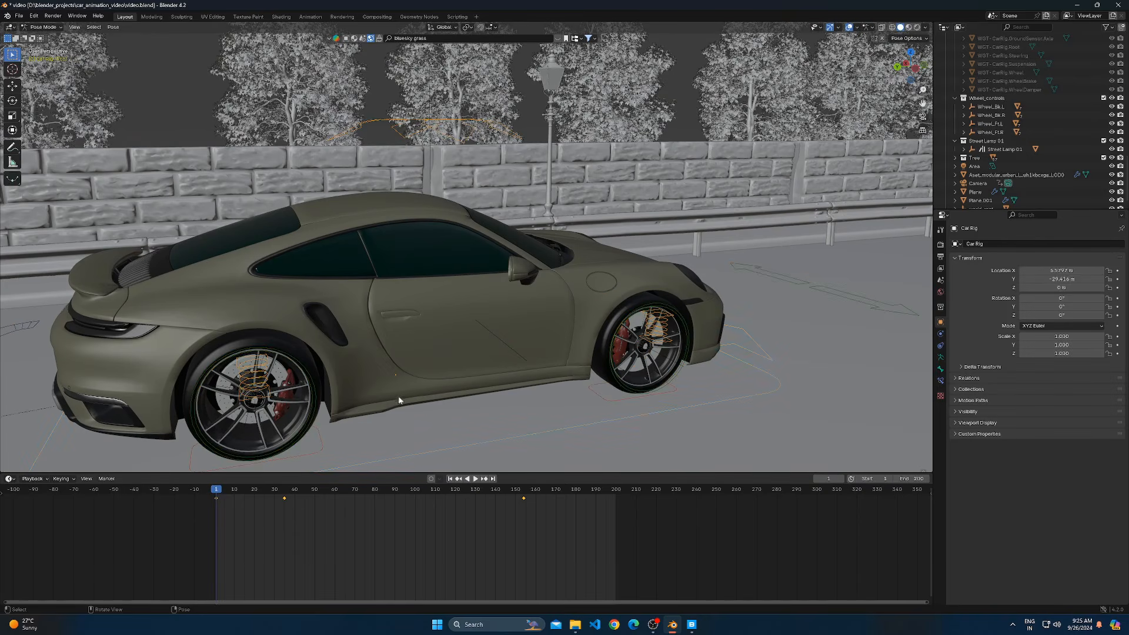
scroll(531, 325, "down", 5)
left_click(530, 298)
middle_click_drag(529, 297, 555, 319)
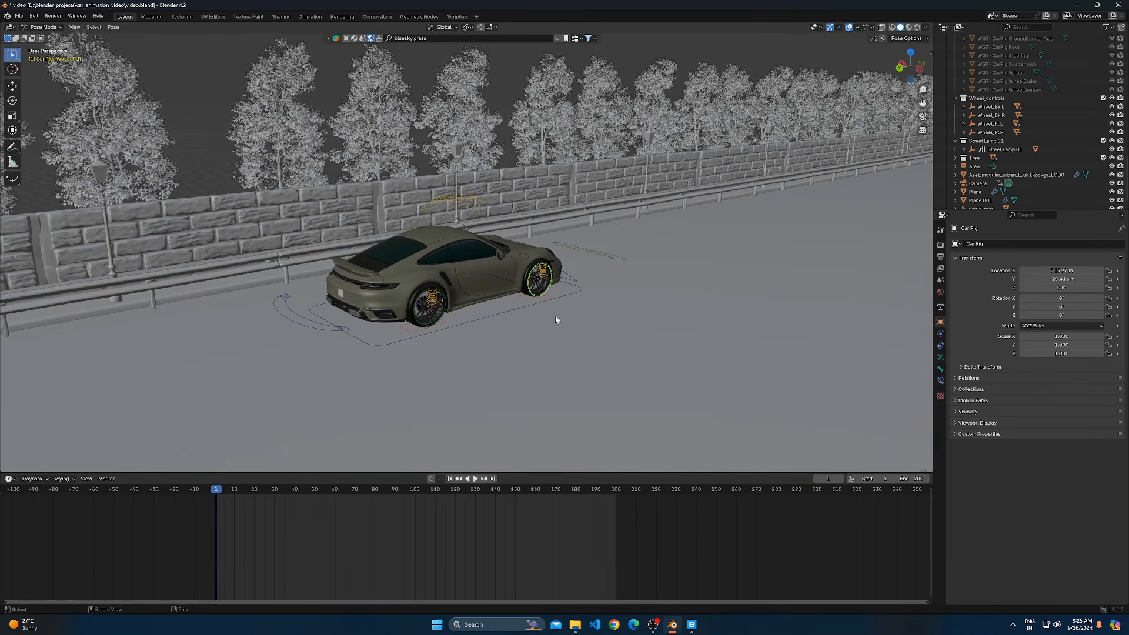
Return to Object Mode and expand the Ground Sensors settings of the Car Rig
key("n")
left_click(928, 151)
left_click(928, 179)
left_click(928, 203)
left_click(41, 27)
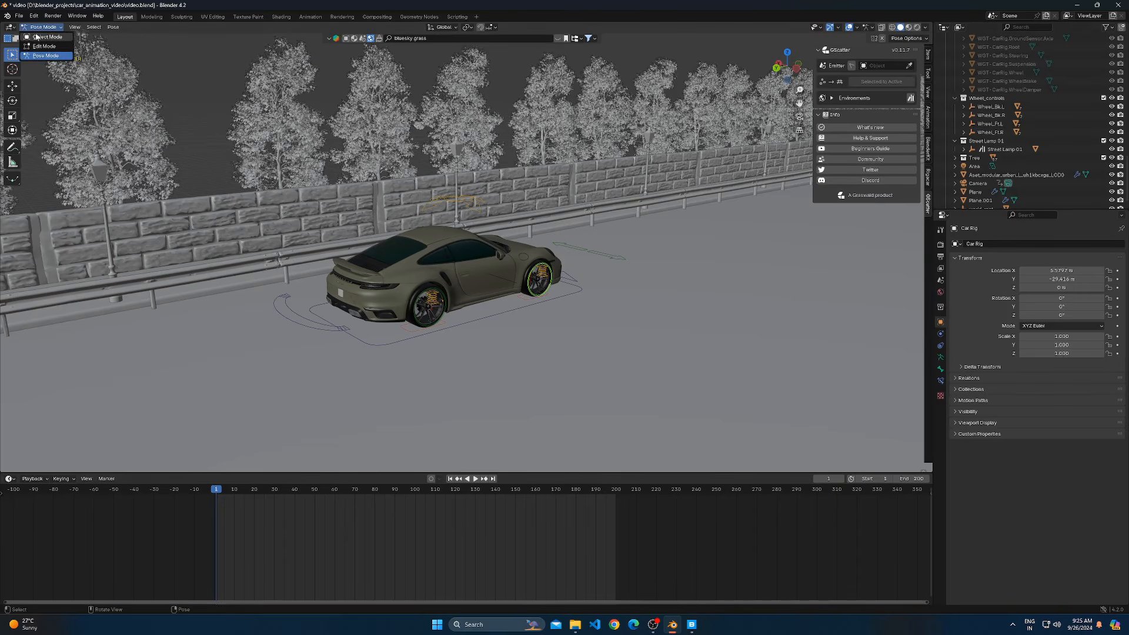
left_click(40, 36)
left_click(927, 151)
middle_click_drag(783, 210, 738, 212)
left_click(827, 143)
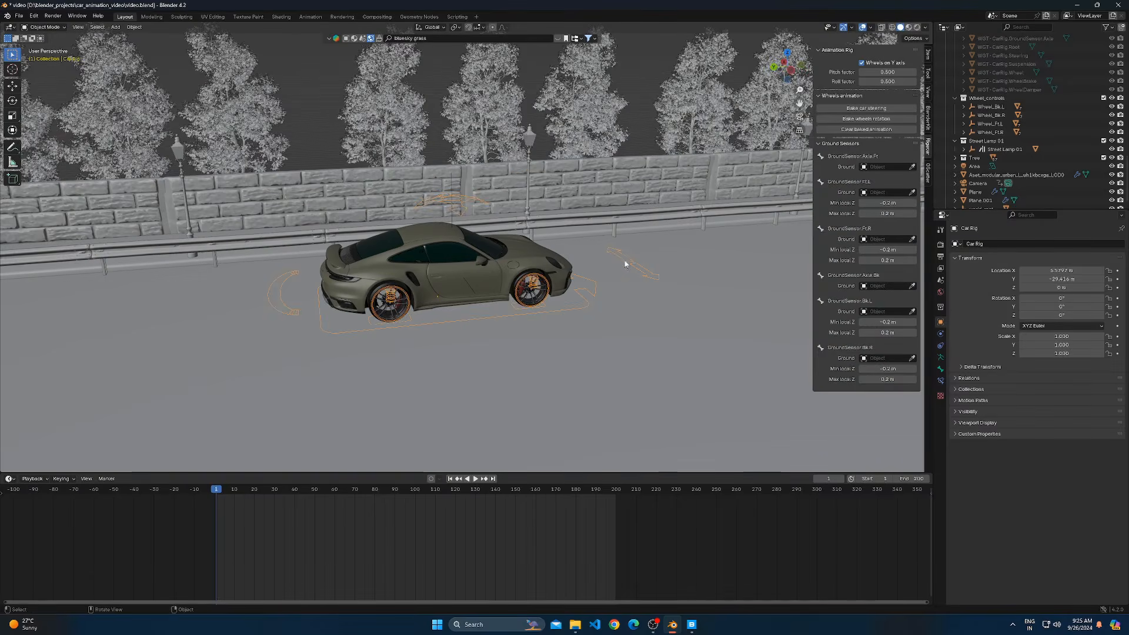
Assign the road Plane as the ground object for the front and rear, left and right wheel ground sensors
middle_click_drag(627, 256, 593, 266)
scroll(593, 266, "up", 2)
middle_click_drag(688, 304, 654, 256, "shift")
left_click(694, 316)
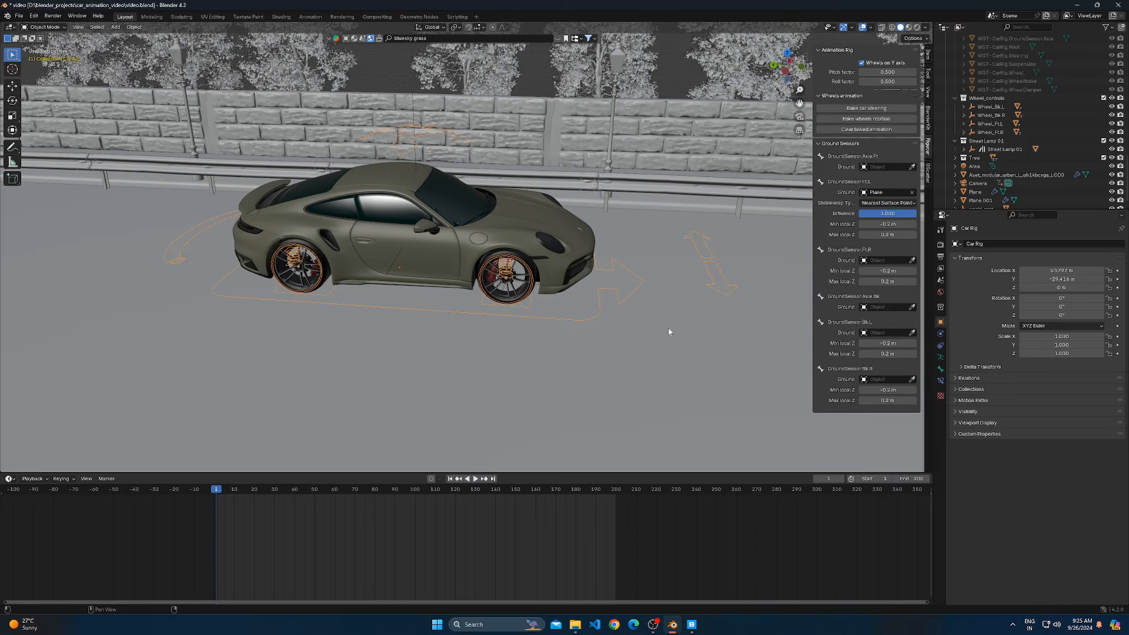
left_click(912, 261)
left_click(613, 356)
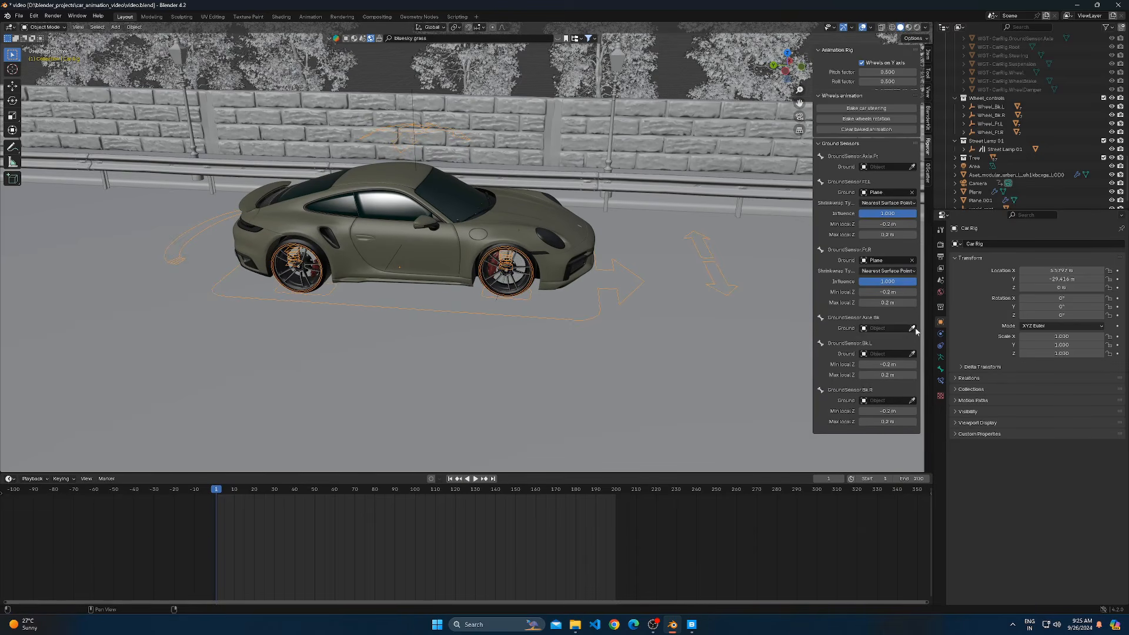
left_click(912, 354)
left_click(629, 400)
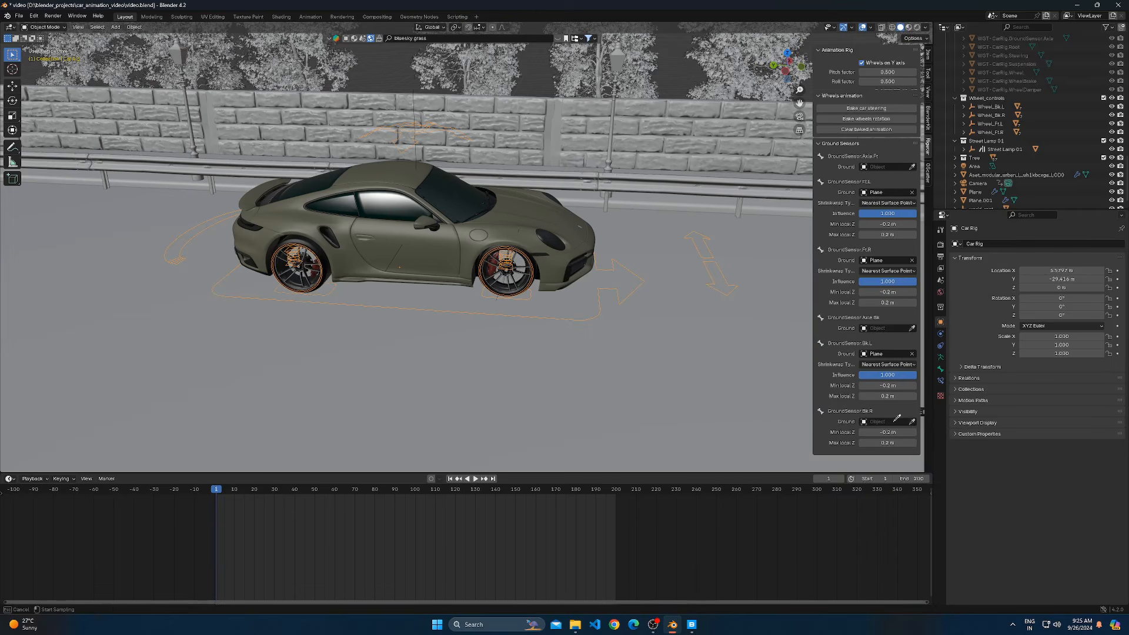
left_click(581, 391)
Set the shrinkwrap type of all four wheel ground sensors to Project
middle_click_drag(581, 391, 662, 261)
left_click(901, 203)
left_click(891, 225)
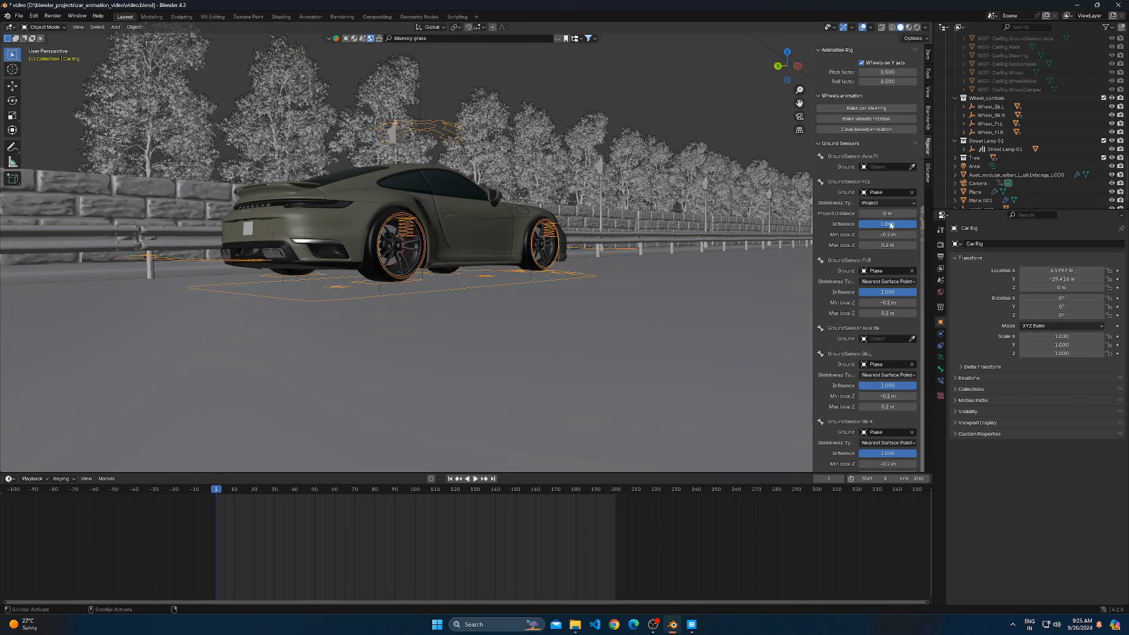
left_click(888, 282)
left_click(881, 301)
left_click(888, 385)
left_click(885, 405)
scroll(887, 329, "down", 2)
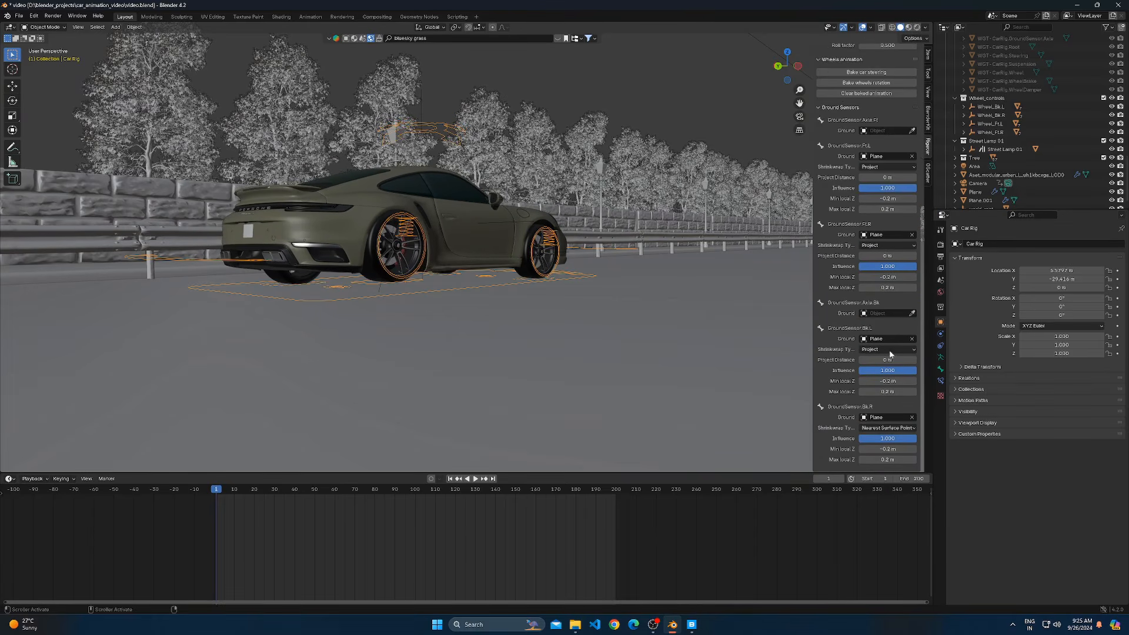
left_click(886, 424)
left_click(882, 447)
Select the road Plane and show the viewport overlays again
middle_click_drag(660, 289, 517, 275)
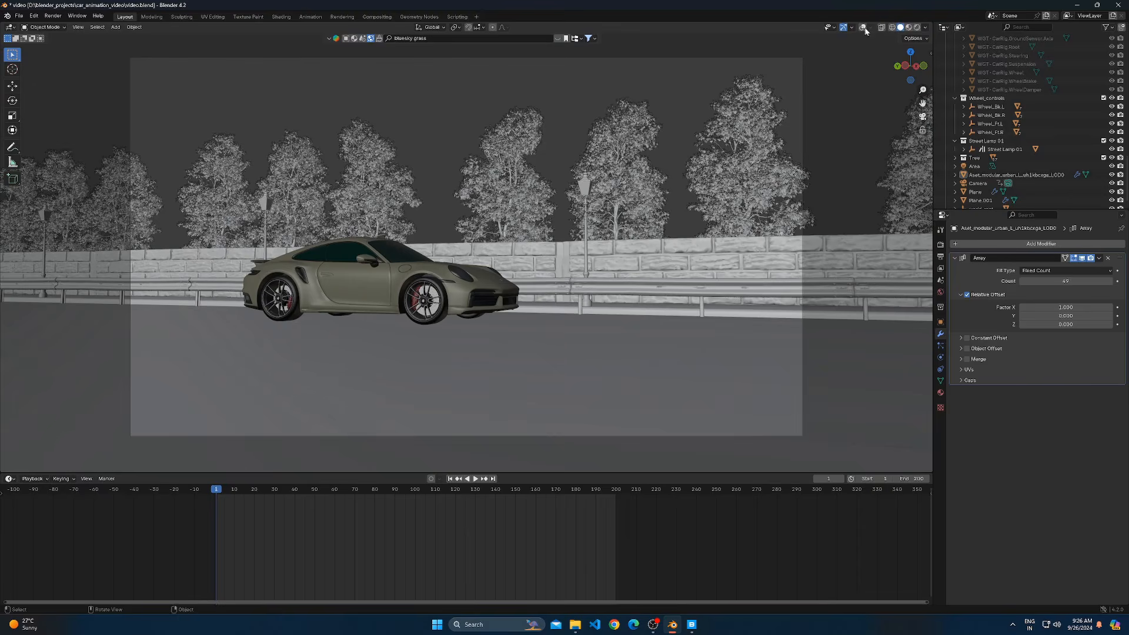
middle_click_drag(431, 301, 629, 376)
left_click(513, 321)
scroll(513, 321, "down", 4)
key("Tab")
scroll(653, 351, "down", 4)
left_click(848, 27)
middle_click_drag(646, 247, 534, 310)
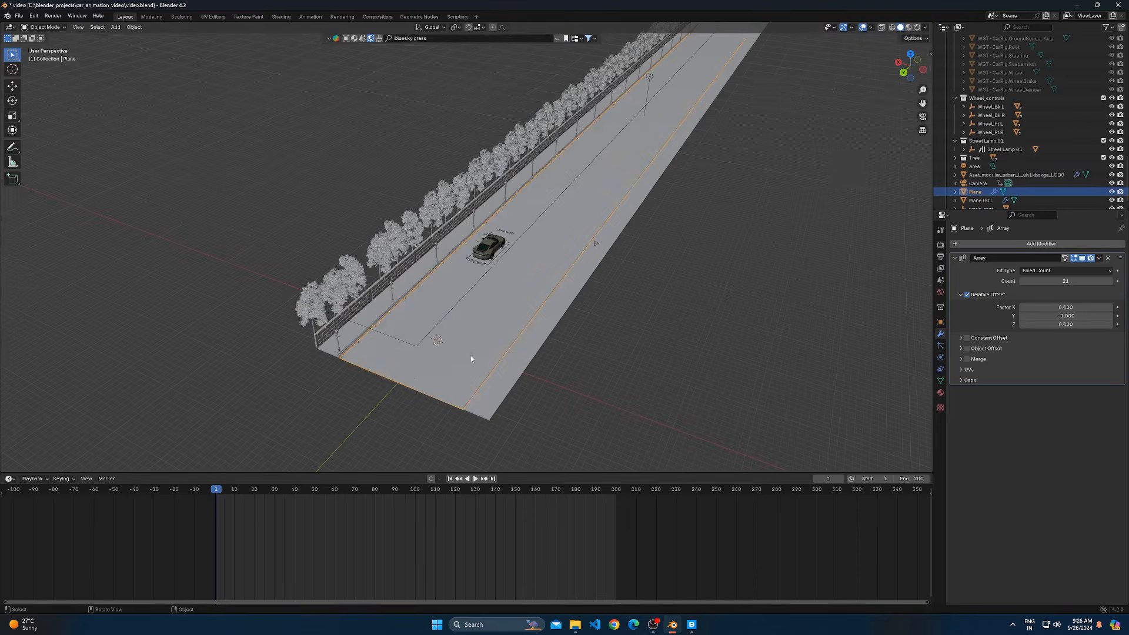
Subdivide the road Plane's mesh several times in Edit Mode until it forms a dense grid, and return to Object Mode
left_click(440, 330)
middle_click_drag(439, 330, 494, 283)
right_click(494, 284)
left_click(494, 284)
right_click(501, 286)
left_click(501, 286)
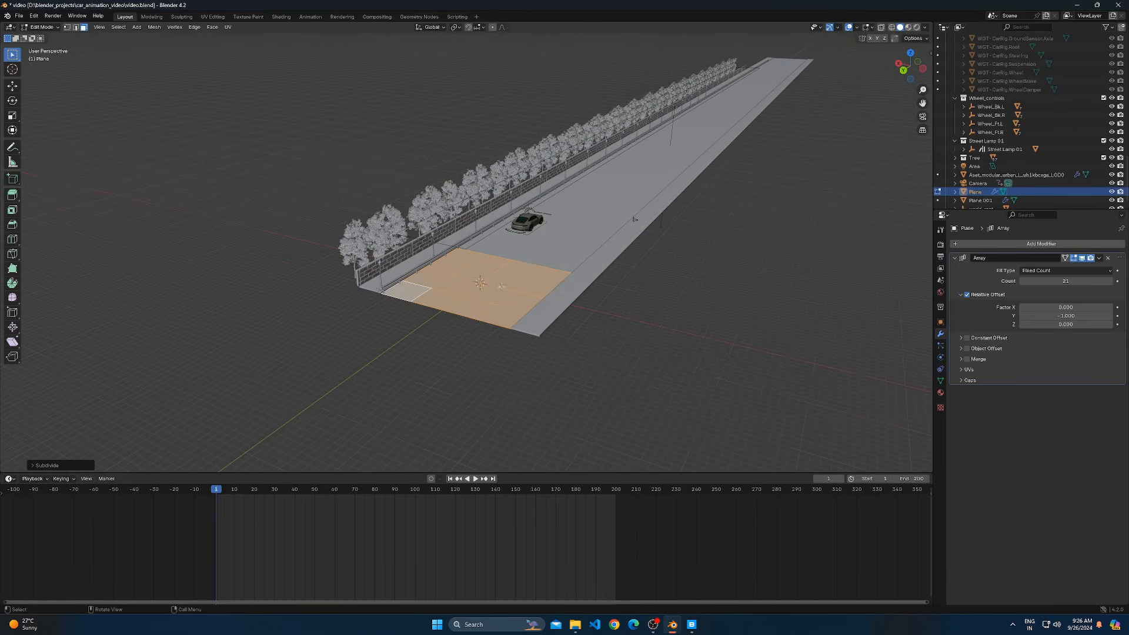
right_click(500, 286)
left_click(501, 286)
right_click(502, 283)
left_click(502, 284)
scroll(502, 284, "up", 3)
scroll(588, 344, "up", 2)
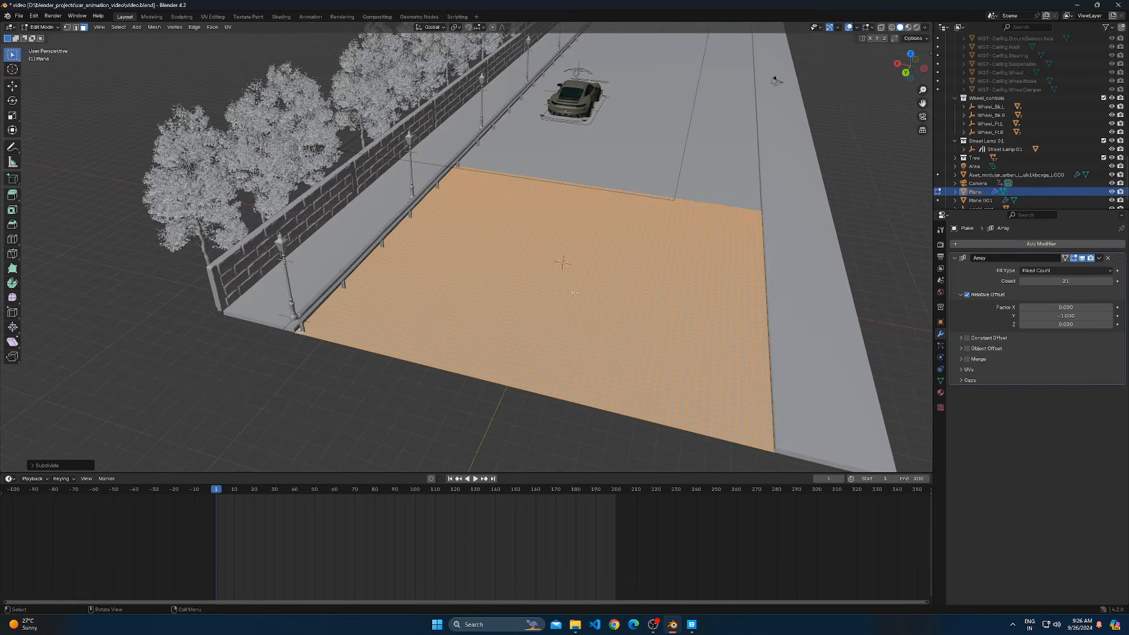
middle_click_drag(563, 306, 560, 312)
right_click(560, 312)
key("Escape")
key("Tab")
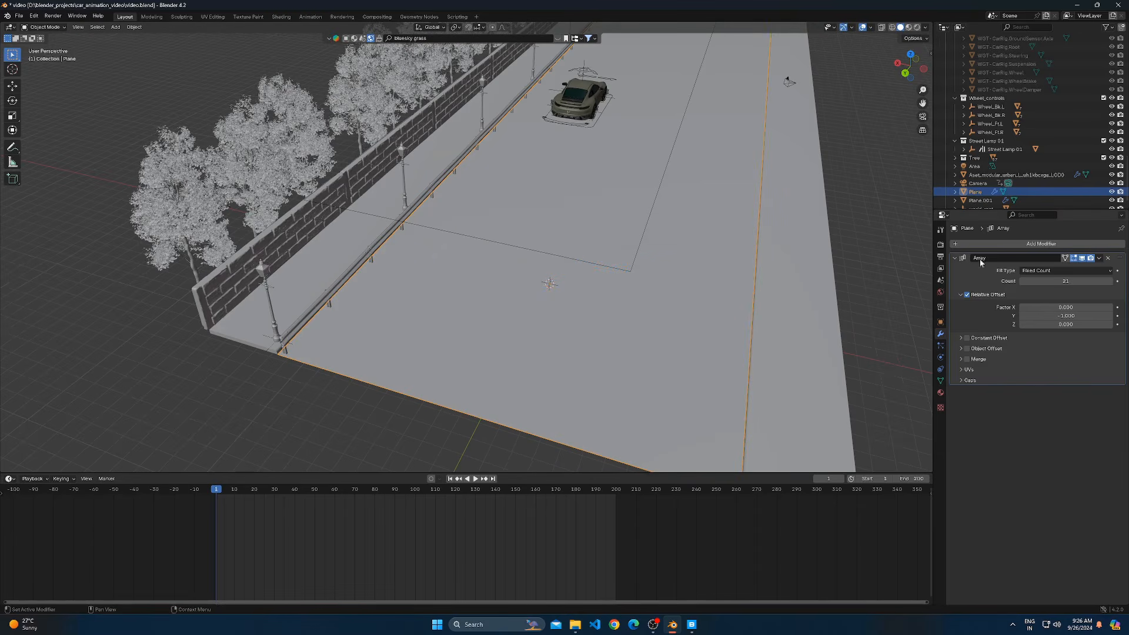
Add a Displace modifier to the road Plane, below its Array modifier
left_click(1037, 243)
key("space")
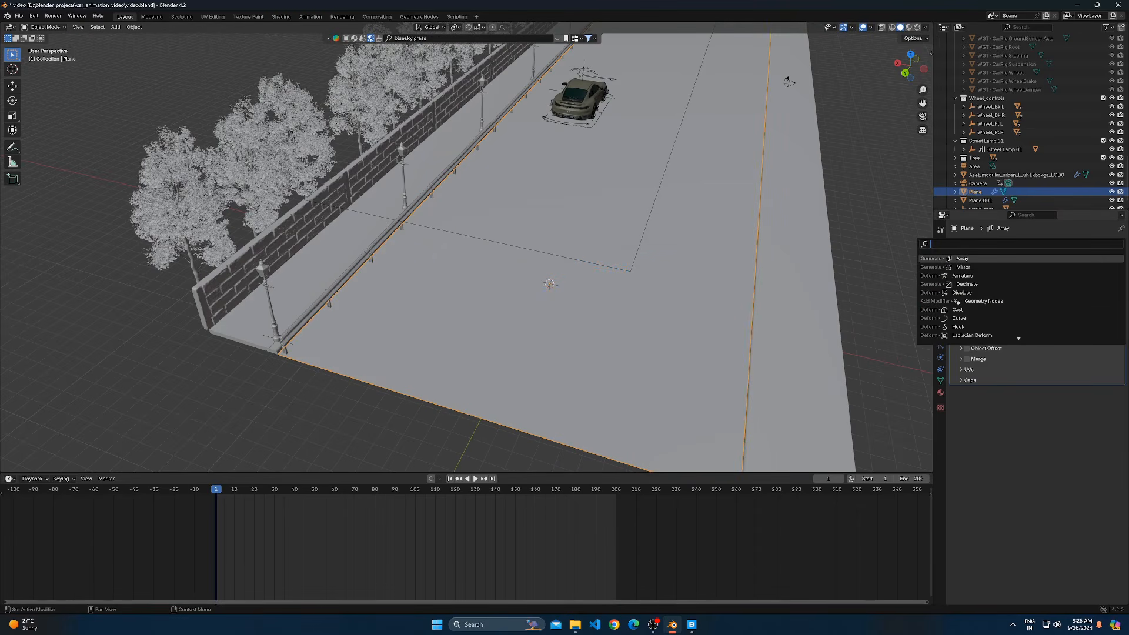
key("Down")
key("Down")
key("Down")
key("Down")
key("Return")
mouse_move(746, 317)
middle_mouse_down()
mouse_move(721, 309)
mouse_move(713, 281)
mouse_move(753, 296)
middle_mouse_up()
scroll(713, 281, "down", 2)
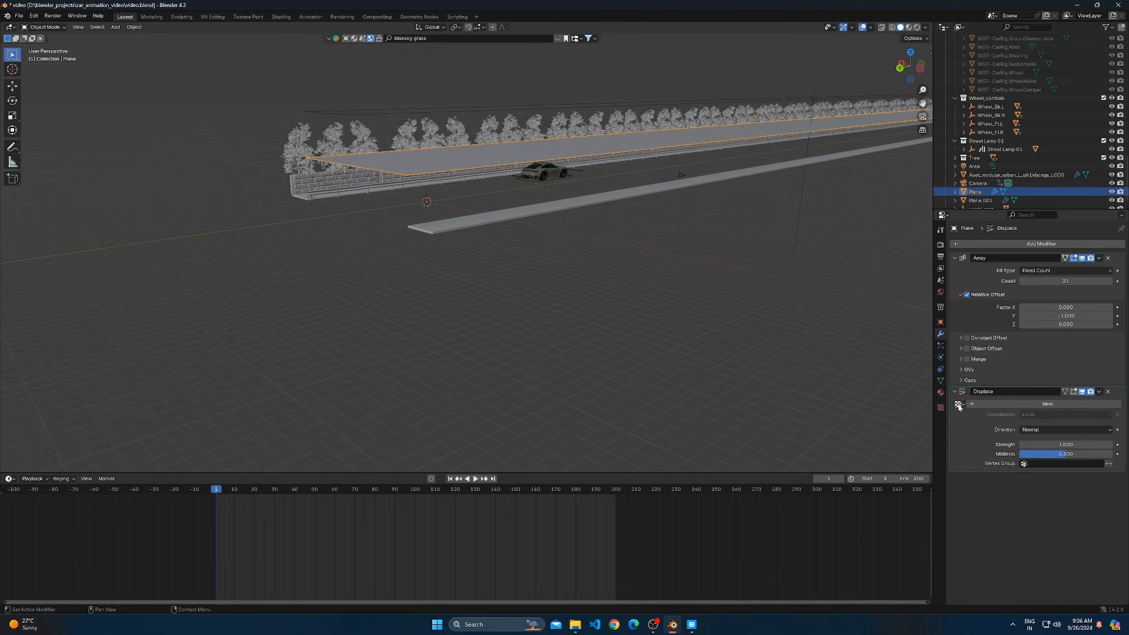
Create a new texture for the road's Displace modifier and set its type to Clouds
left_click(939, 408)
left_click(981, 257)
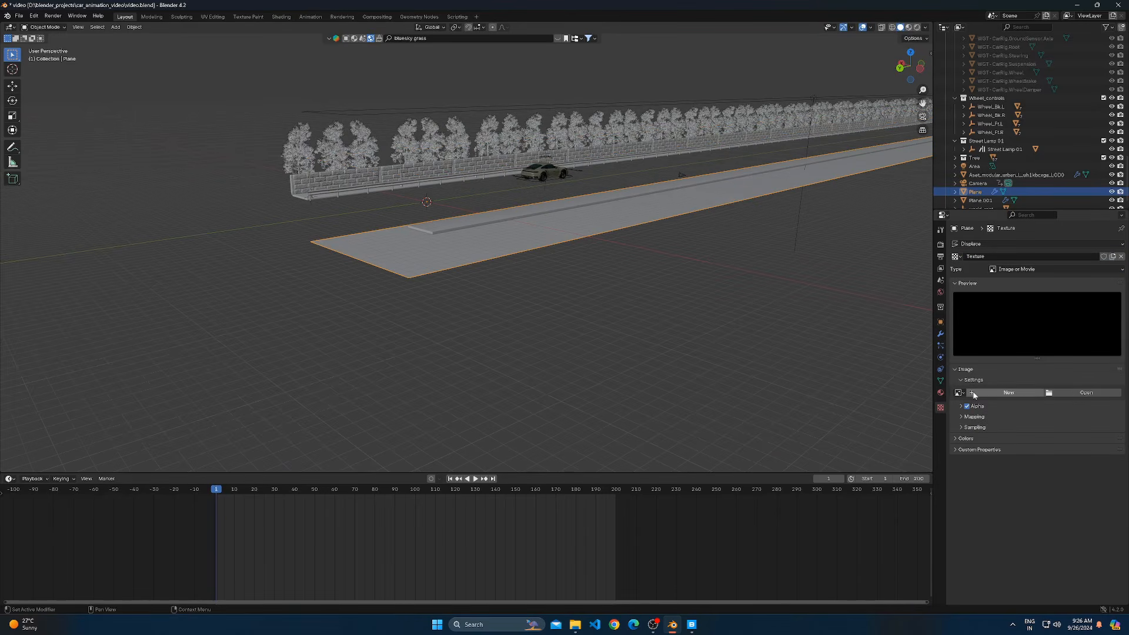
left_click(1013, 269)
left_click(1023, 298)
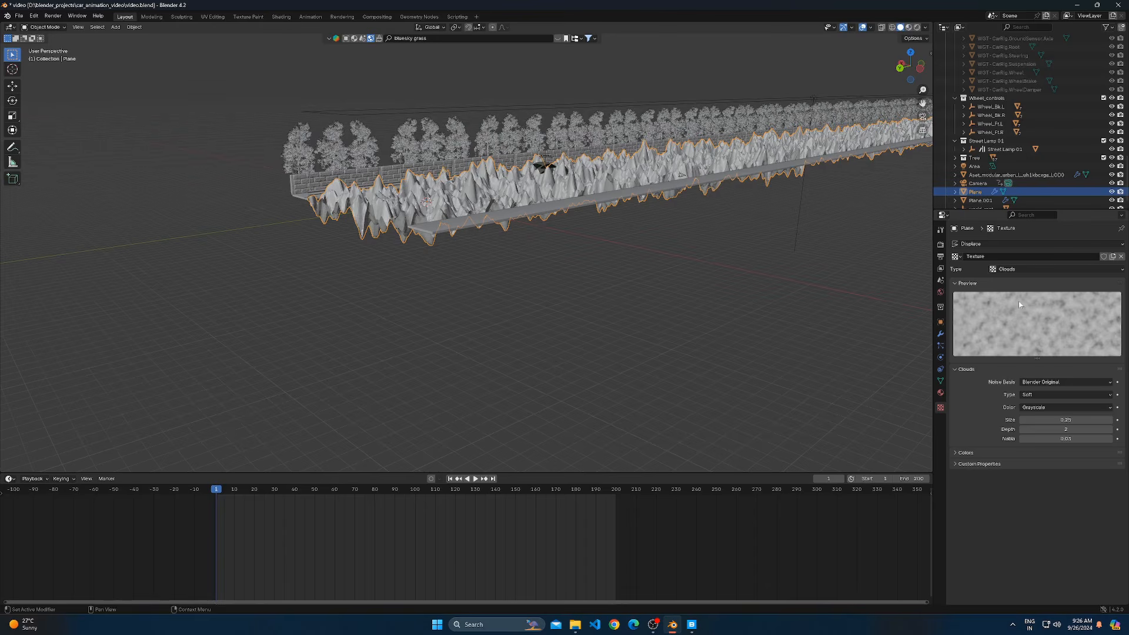
left_click_drag(1067, 420, 1005, 402)
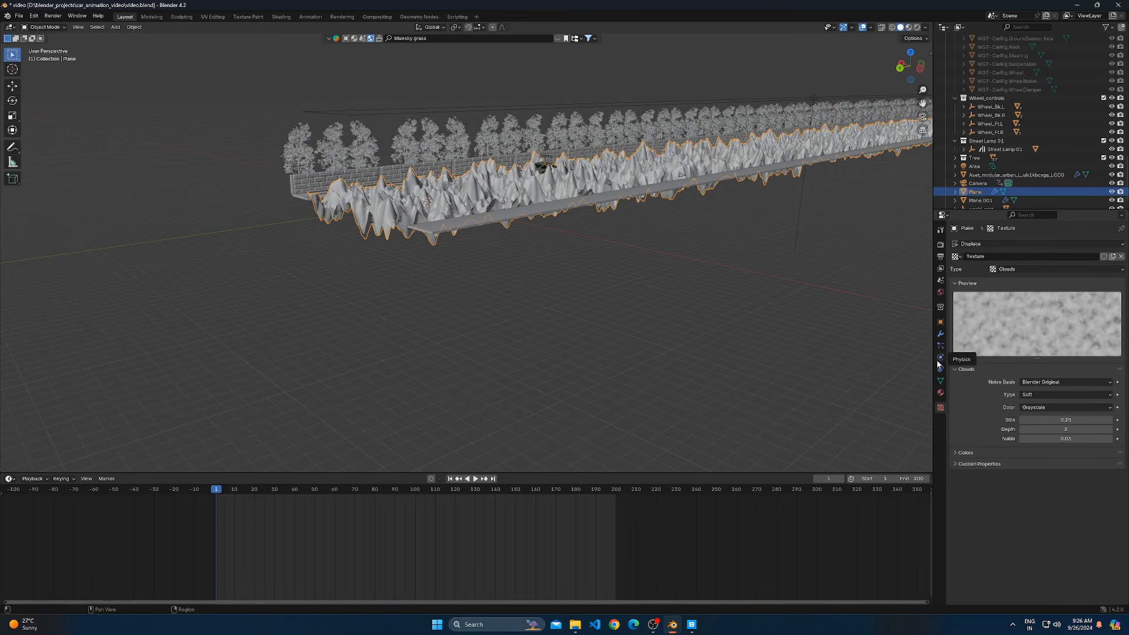
Set the road's Displace strength to 0.02 and play the animation through the camera to judge the wheel movement
left_click(940, 334)
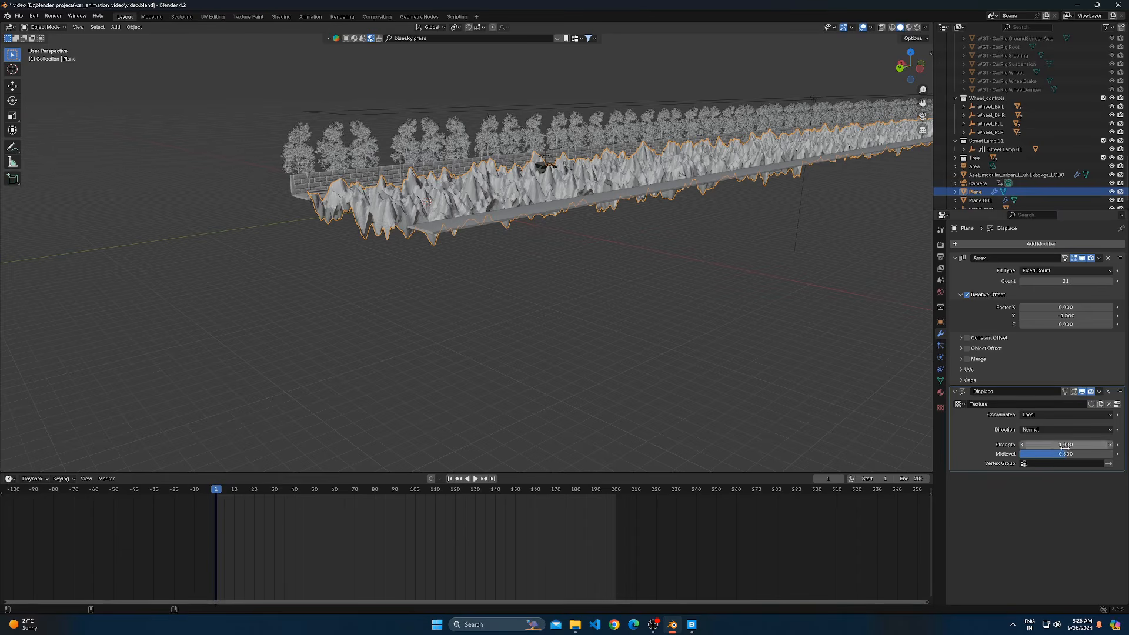
left_click_drag(1065, 444, 1008, 444)
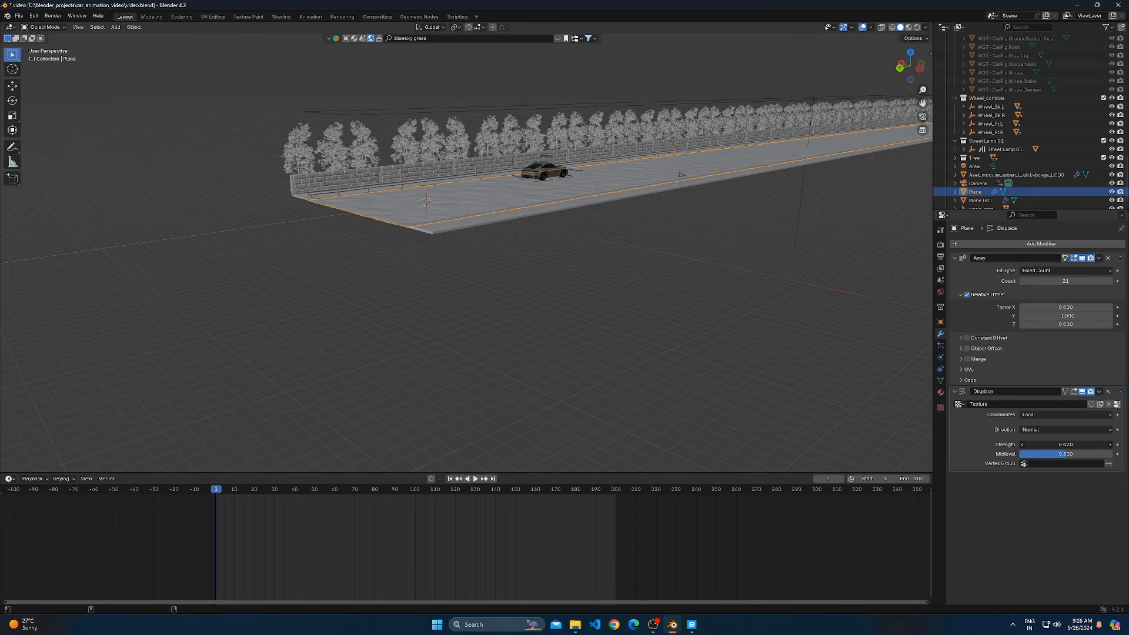
left_click(549, 294)
key("space")
key("KP_0")
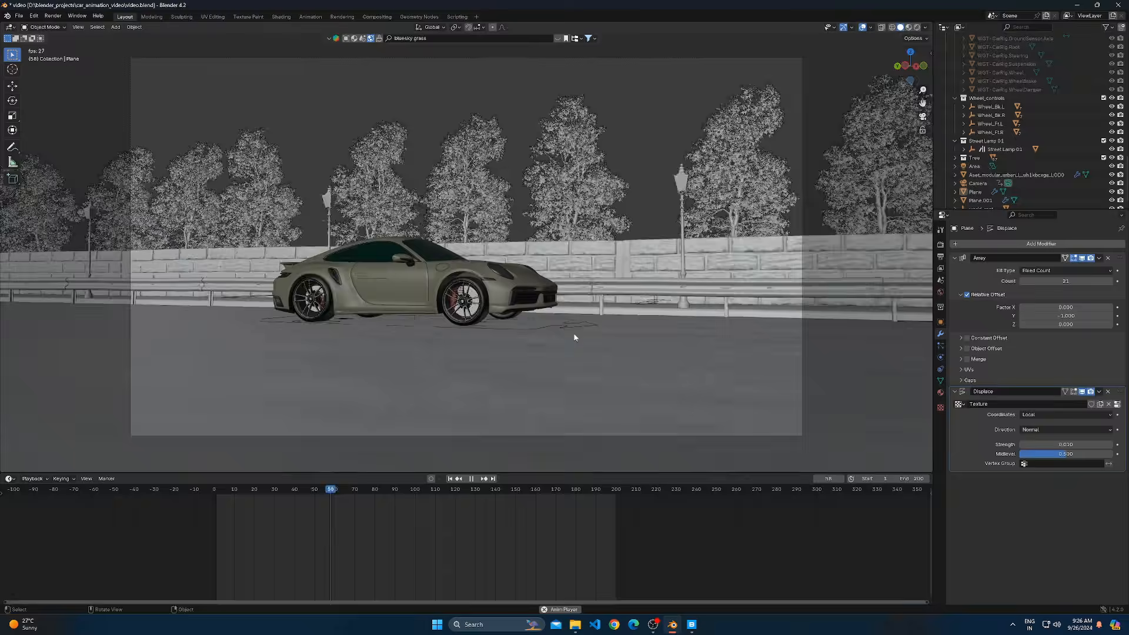
scroll(574, 337, "up", 2)
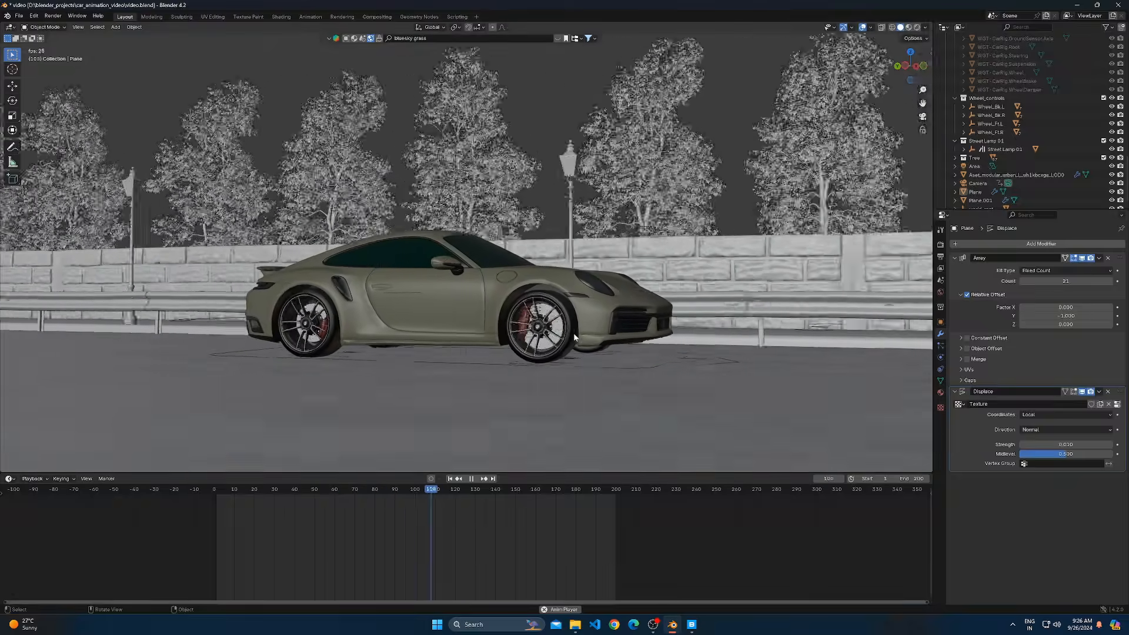
key("space")
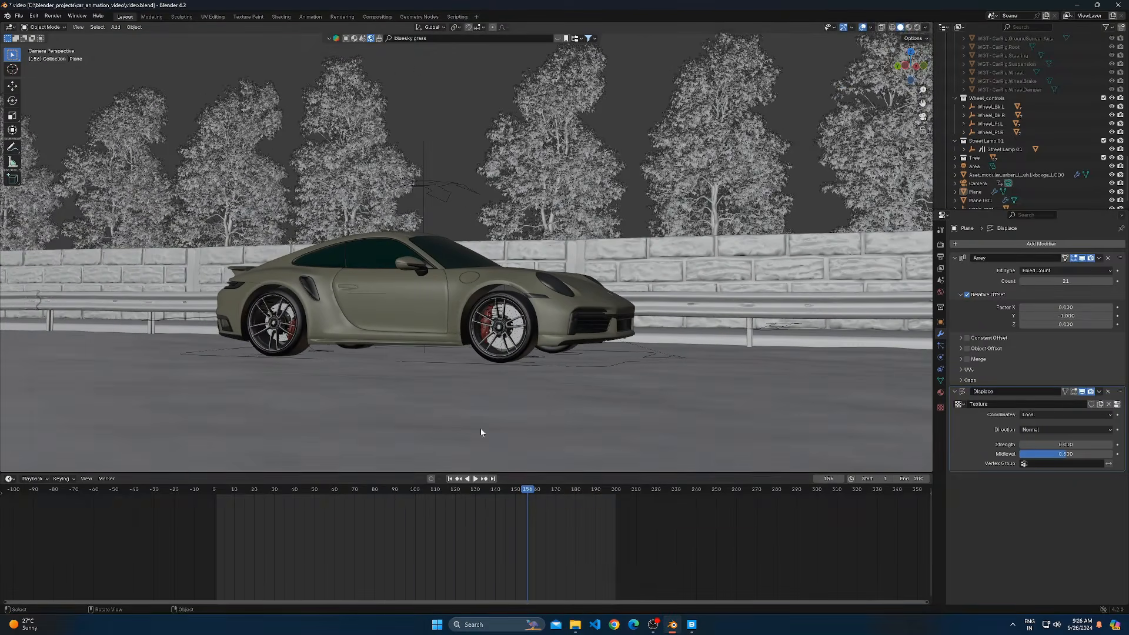
Try an exaggerated Displace strength of 0.1 on the road and play the animation from the first frame
left_click(450, 478)
left_click_drag(1065, 444, 944, 473)
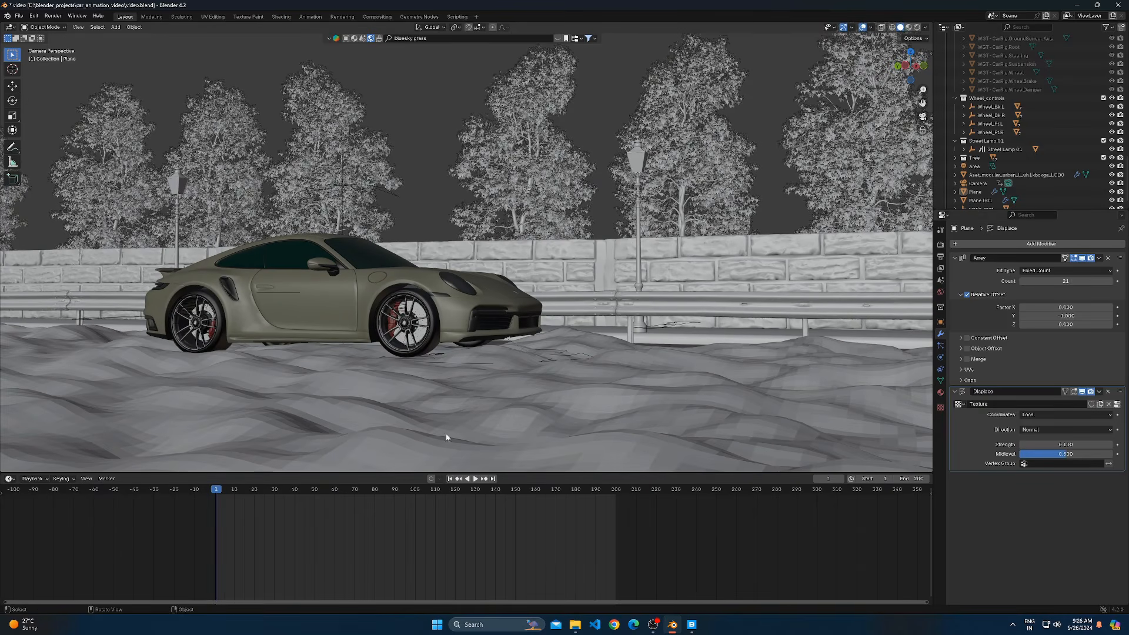
key("space")
scroll(458, 379, "down", 4)
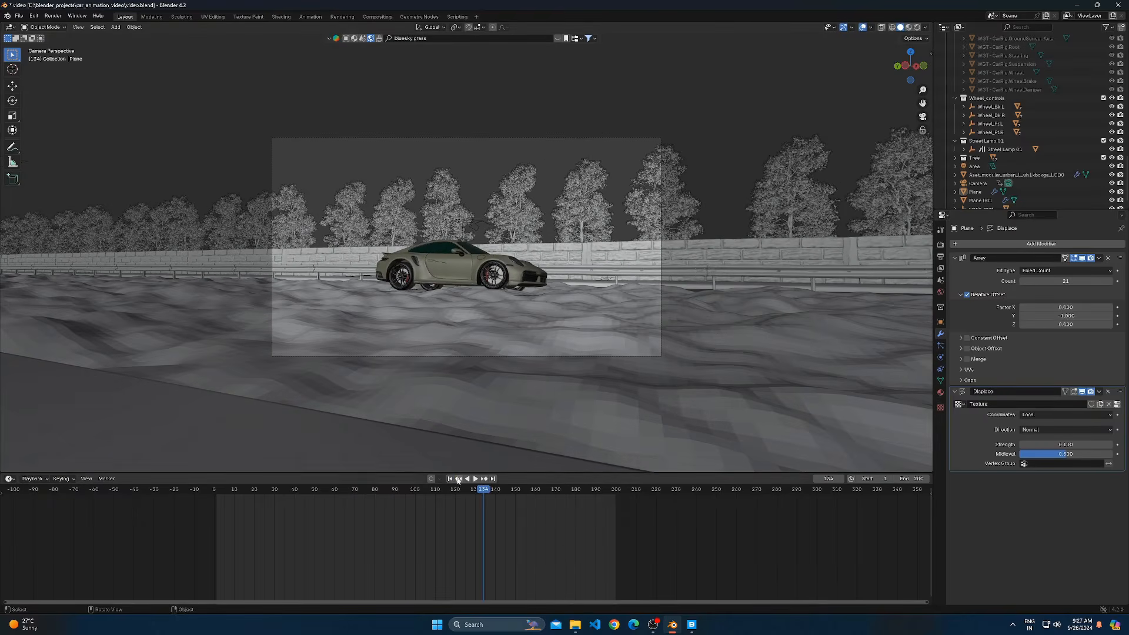
key("Escape")
scroll(484, 342, "up", 1)
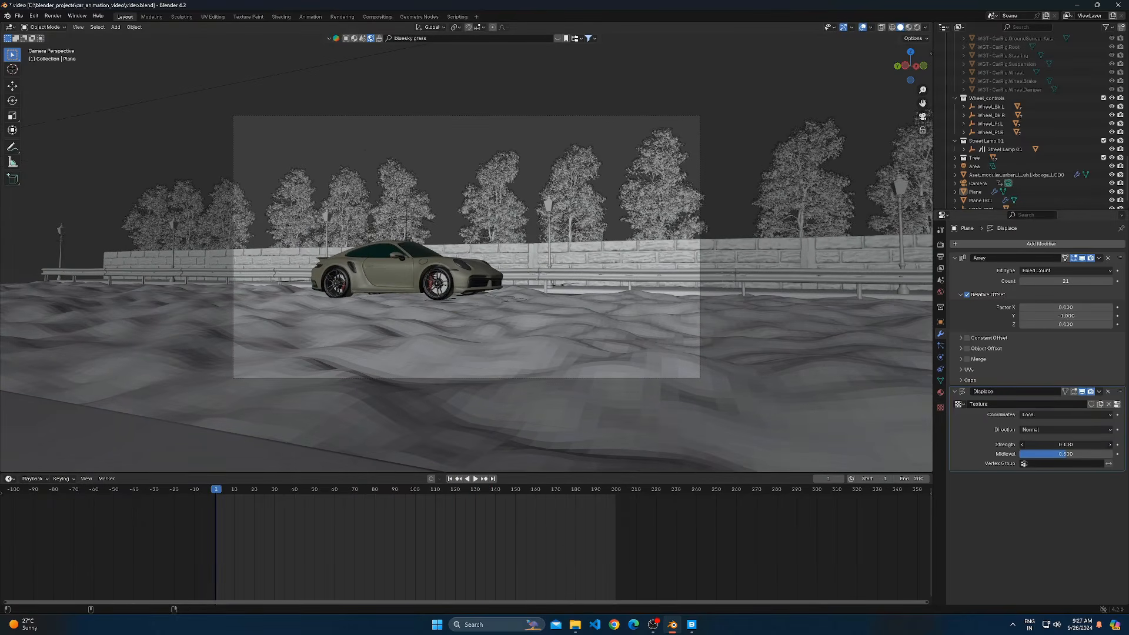
Try a Displace strength of 0.01 on the road and play the animation for a closer look at the car
left_click_drag(1064, 444, 1041, 445)
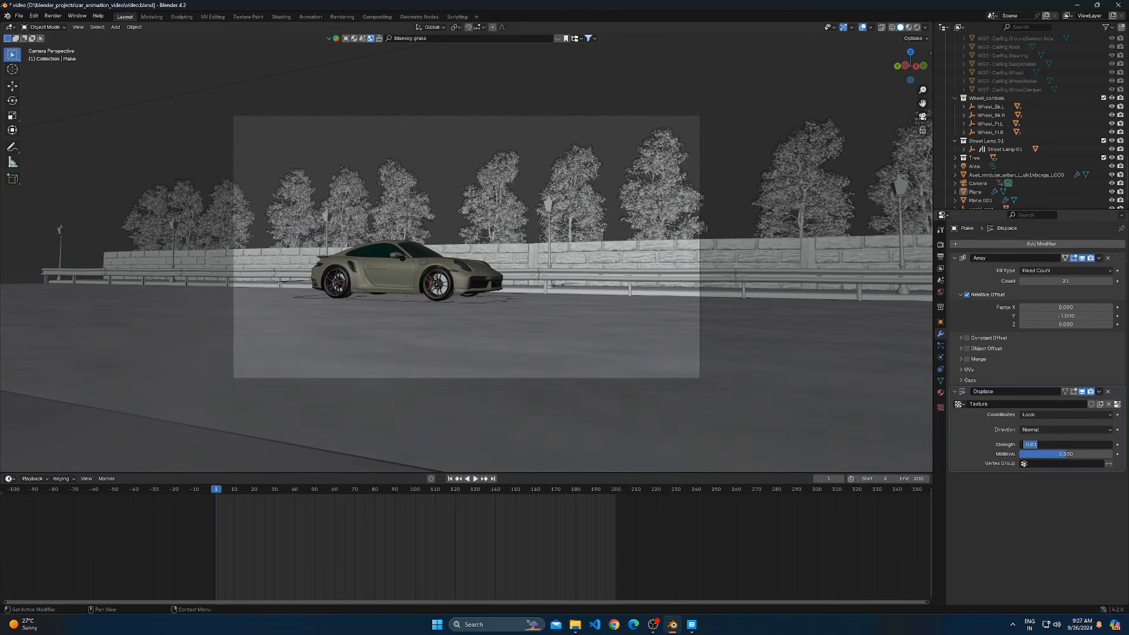
type("1")
key("Return")
key("space")
scroll(546, 358, "up", 3)
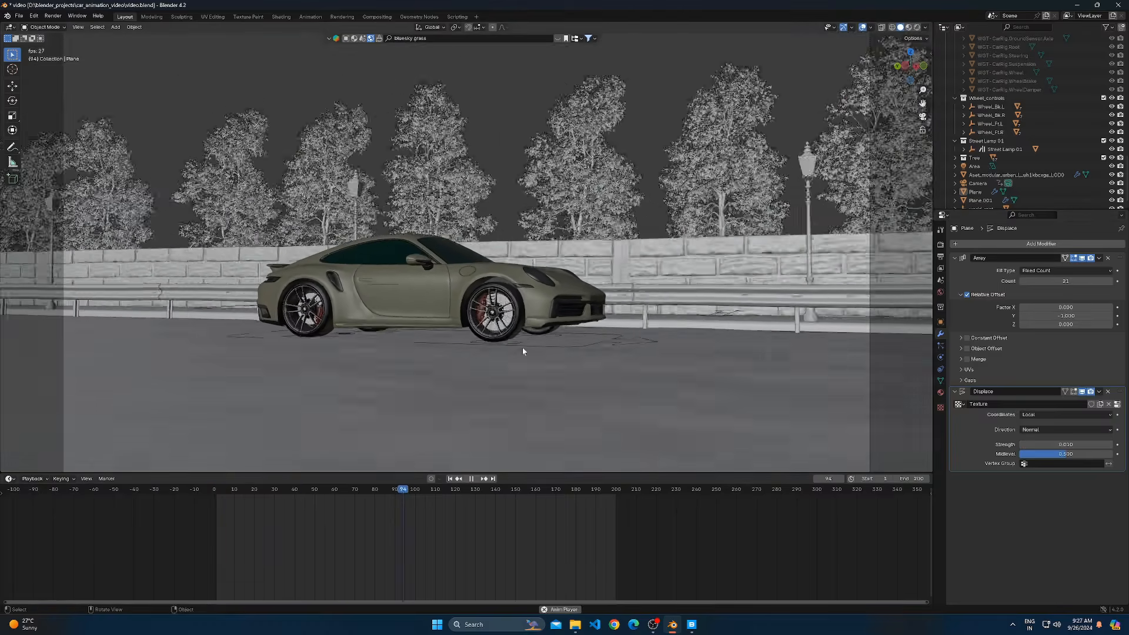
key("space")
Set the road's Displace strength to 0.008 and replay the animation from the first frame
double_click(1065, 444)
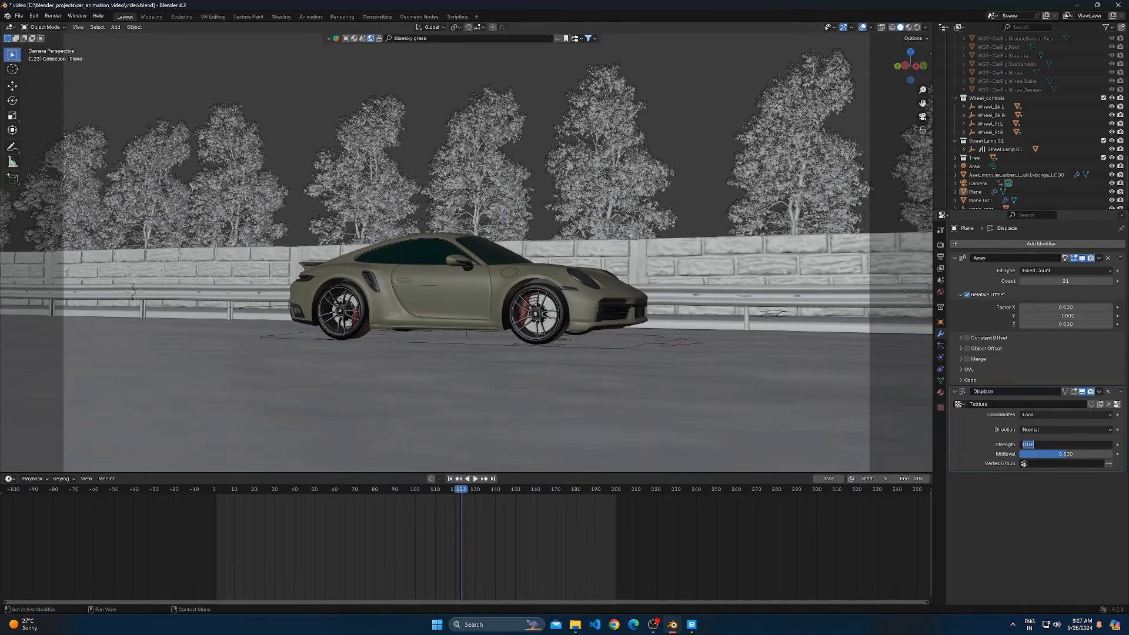
type("0.008'")
key("Return")
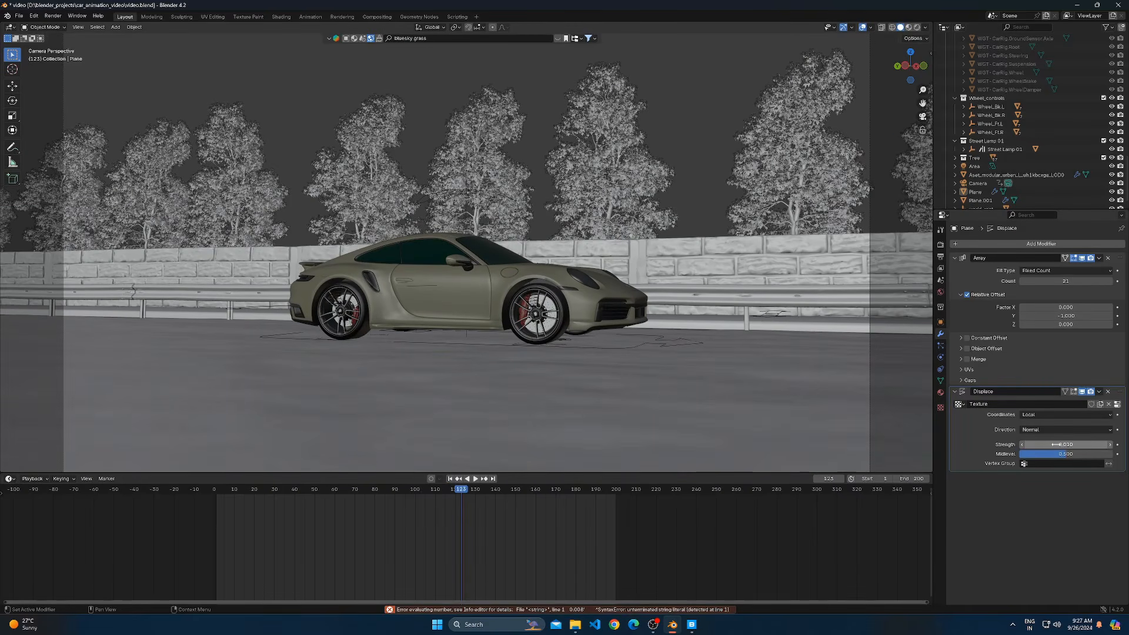
double_click(1052, 444)
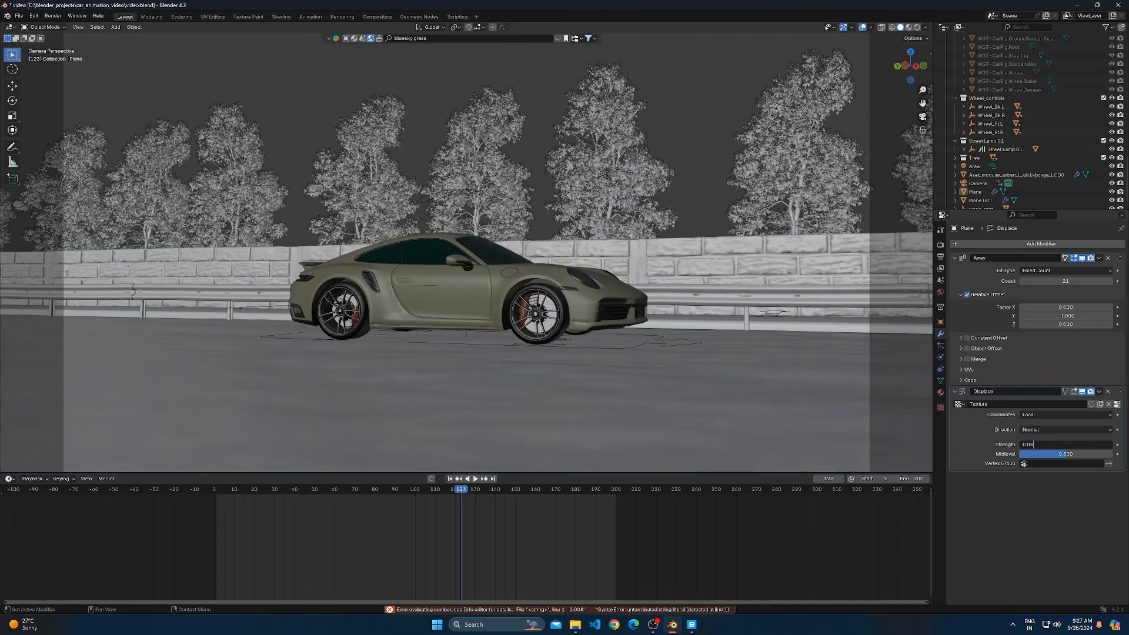
key("Return")
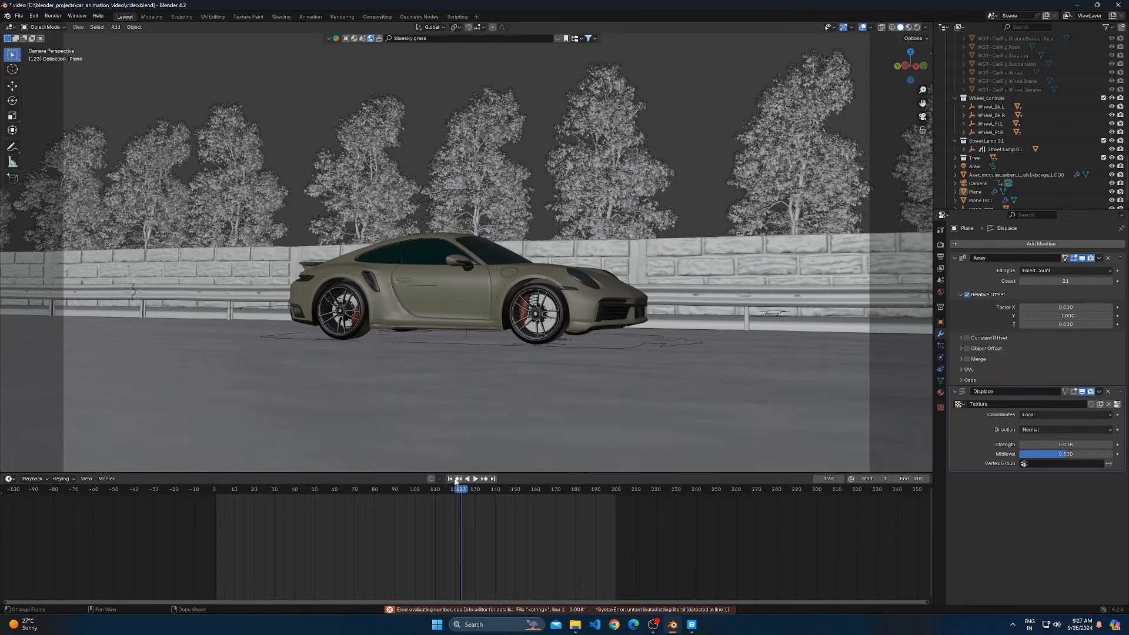
key("space")
key("shift+Left")
scroll(438, 361, "down", 2)
scroll(456, 350, "up", 4)
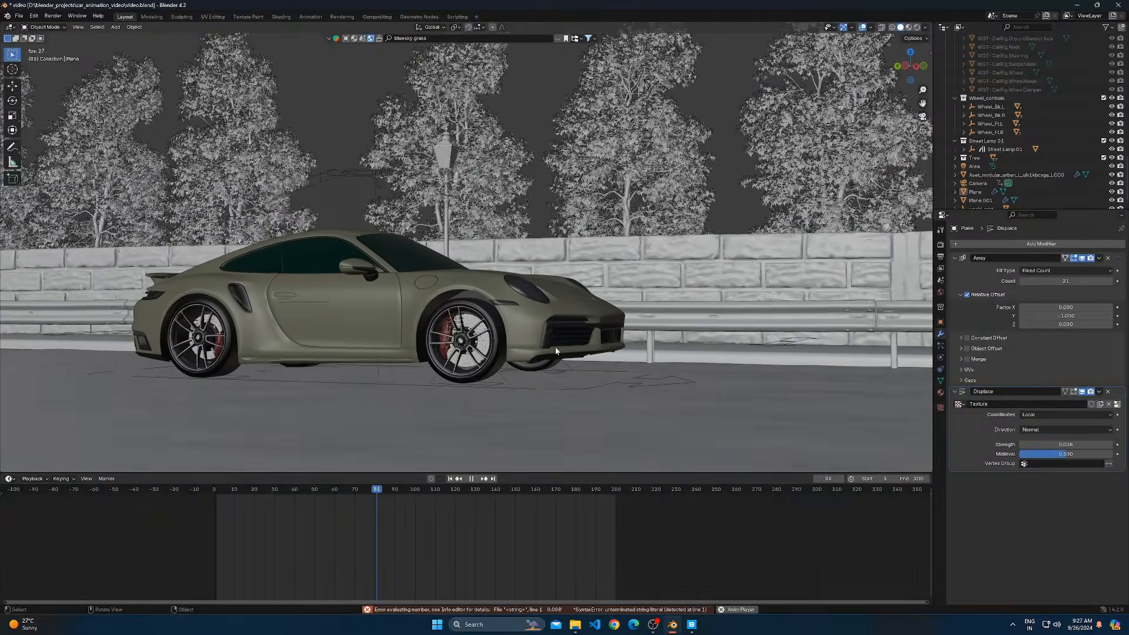
key("space")
Slightly increase the Size of the road's Clouds texture and play the animation from the first frame
left_click(940, 406)
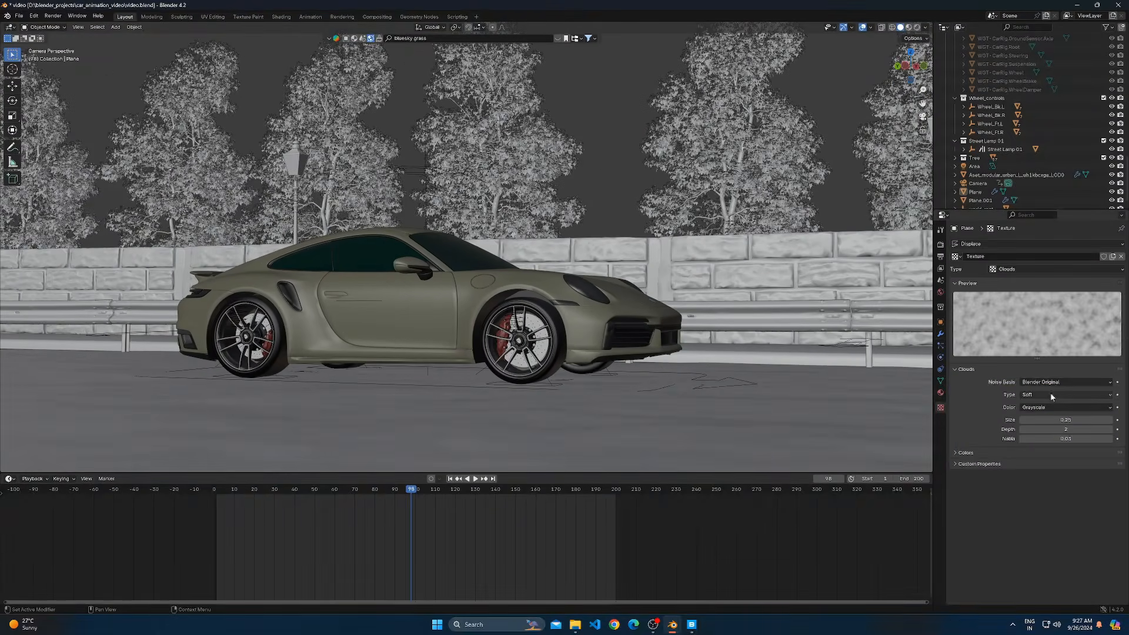
left_click_drag(1065, 420, 1096, 420)
left_click(449, 478)
key("space")
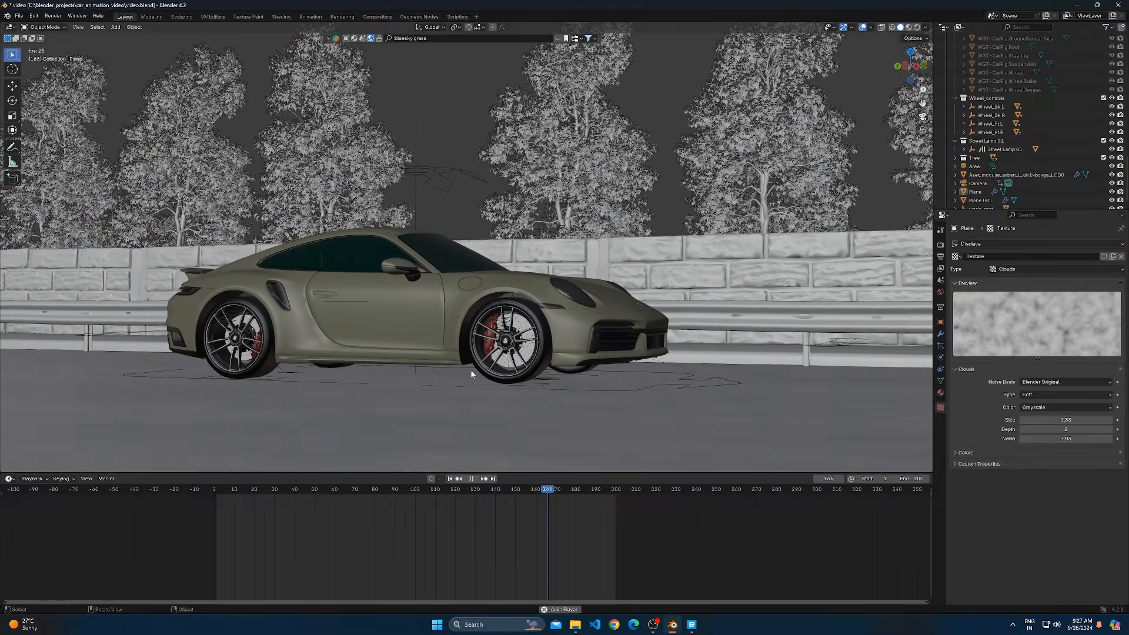
Replay the drive in the full camera frame to examine how the wheels react to the road, and return to the first frame
key("KP_0")
key("space")
left_click(450, 478)
key("space")
scroll(504, 355, "up", 4)
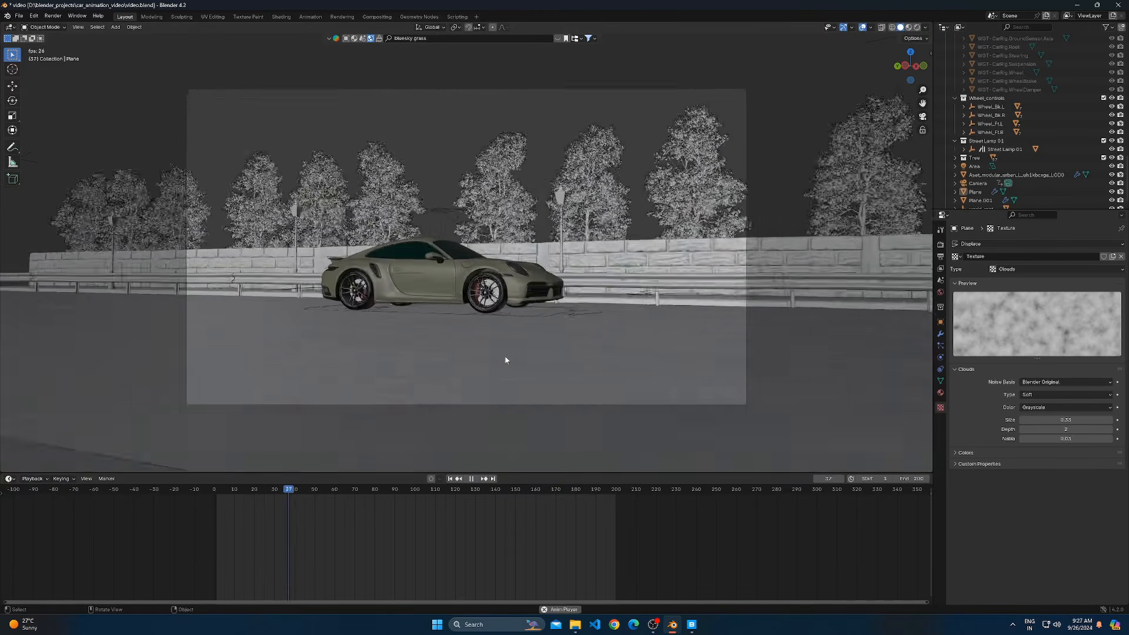
scroll(504, 356, "up", 1)
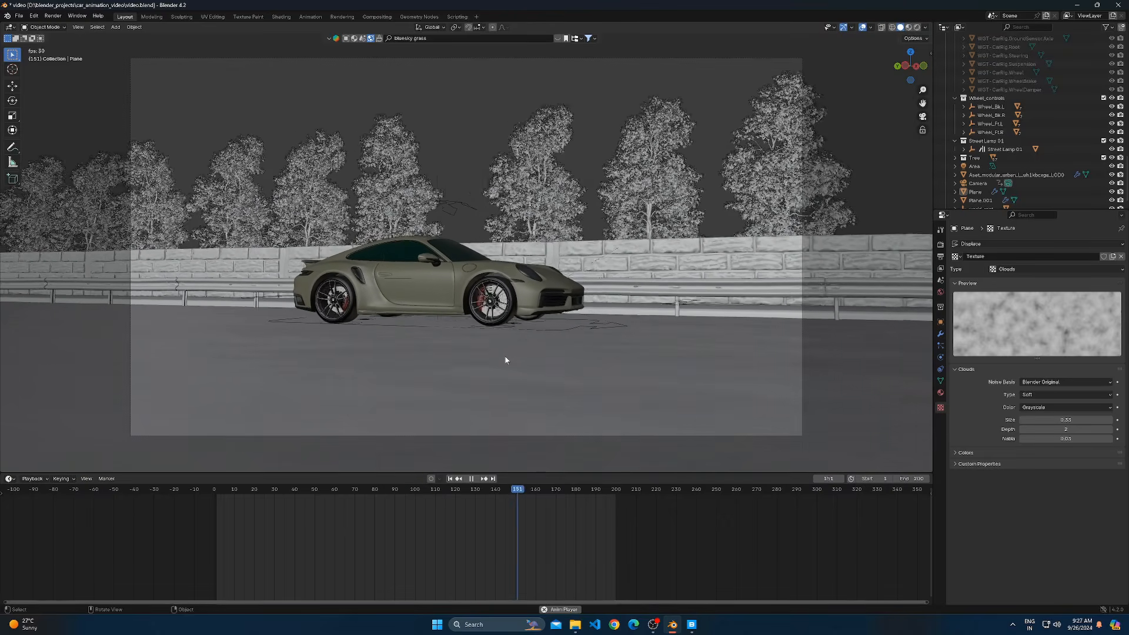
key("space")
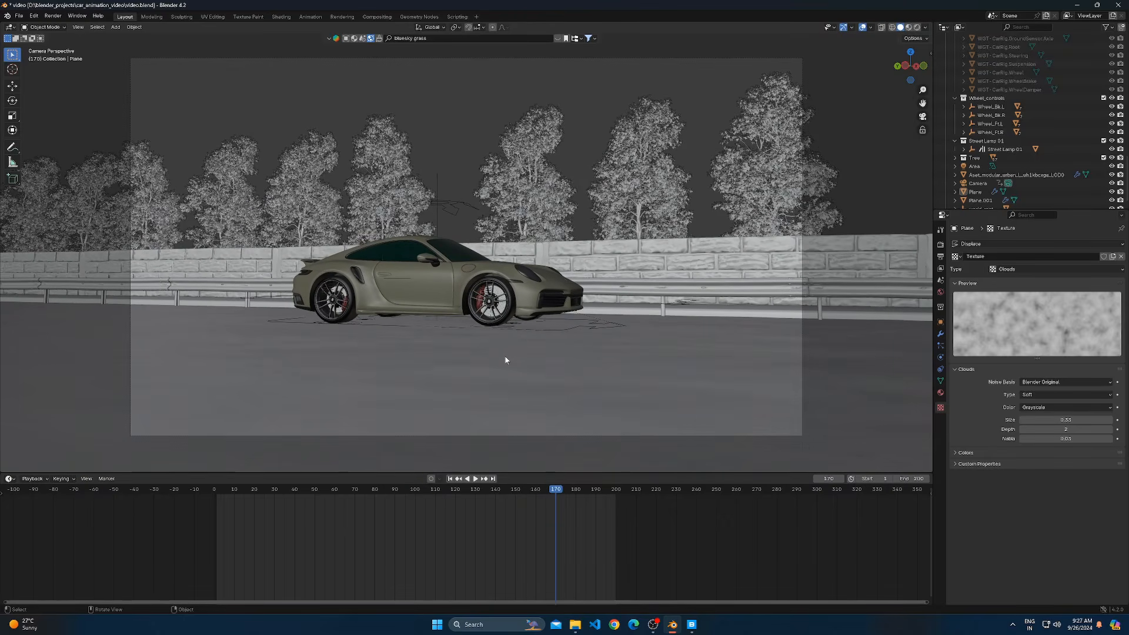
left_click(450, 479)
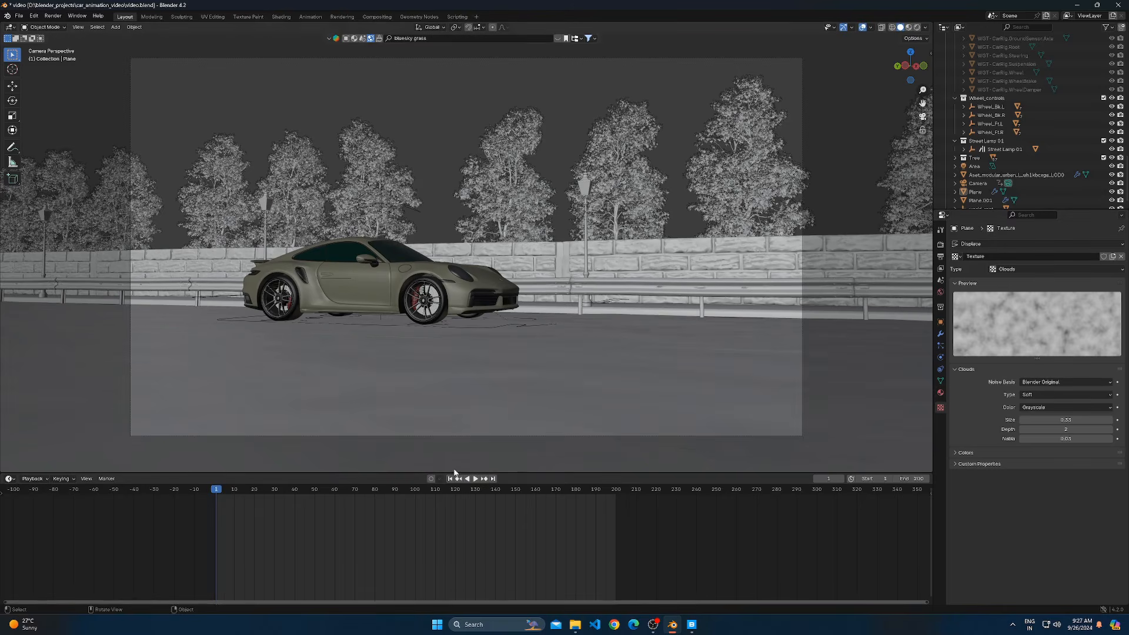
Preview the camera view in rendered shading without overlays, and display the Cycles render settings to check Motion Blur
middle_click_drag(464, 306, 484, 268)
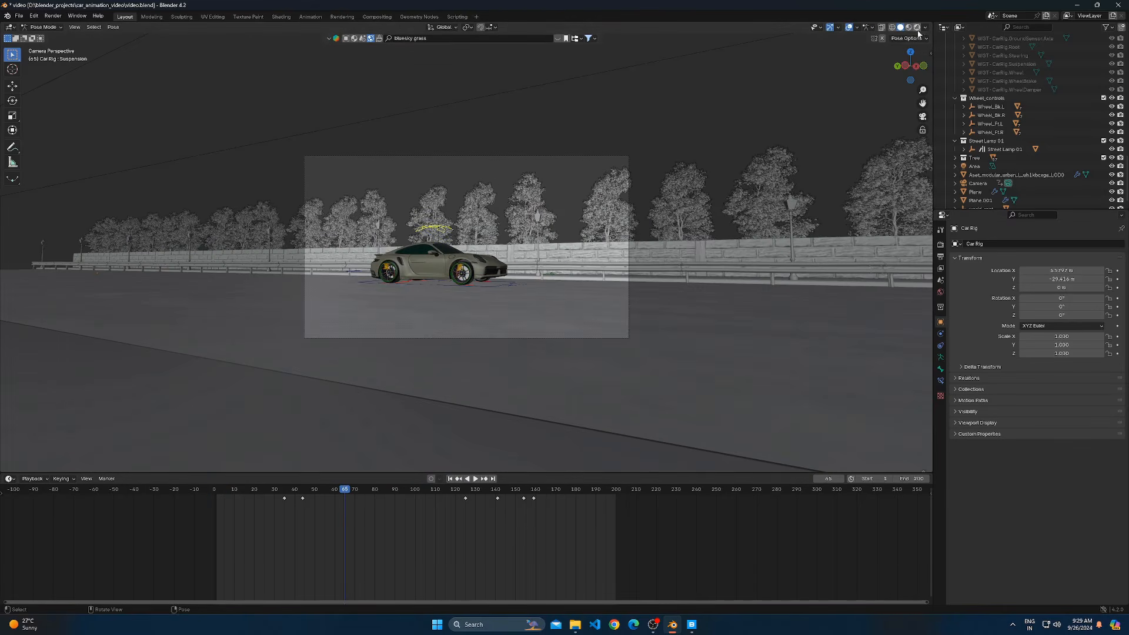
left_click(917, 28)
scroll(540, 284, "up", 3)
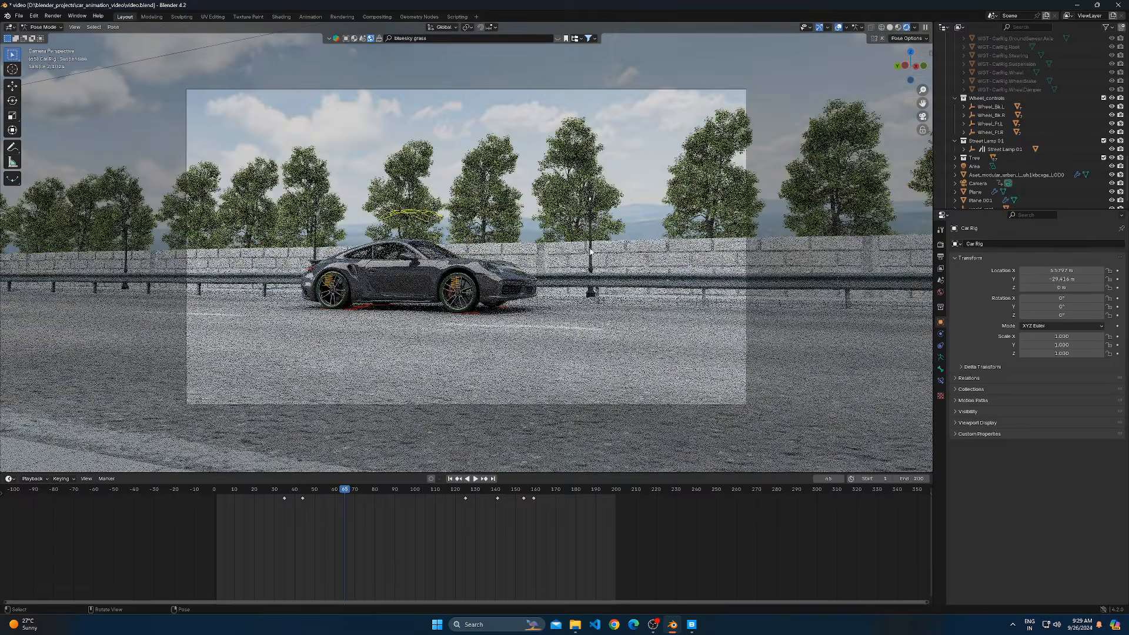
left_click(838, 28)
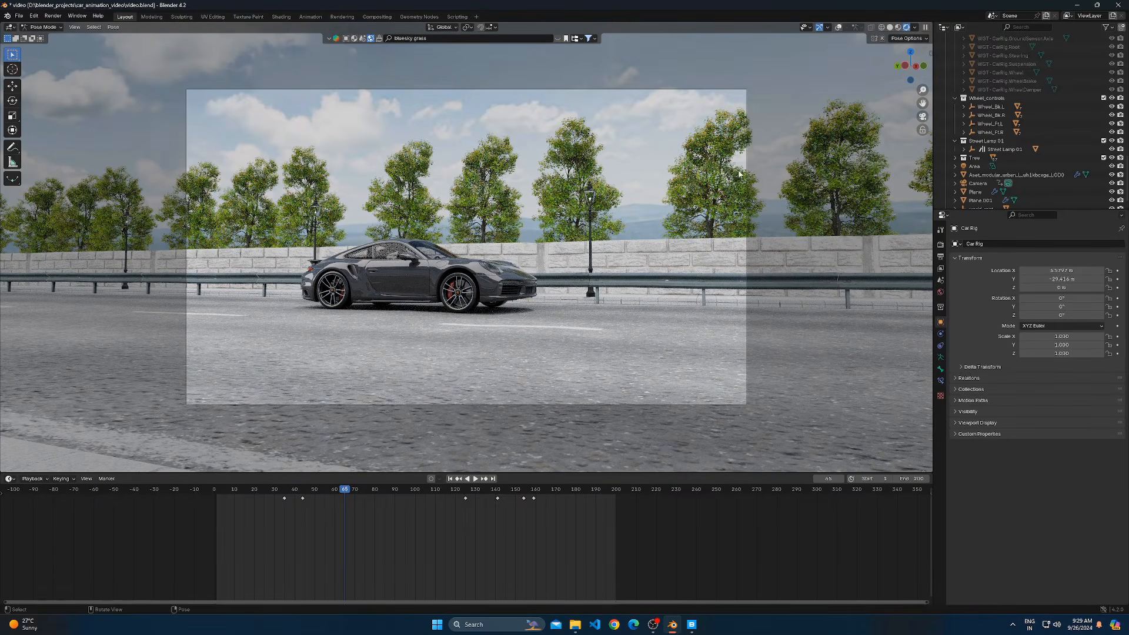
left_click(940, 257)
left_click(940, 245)
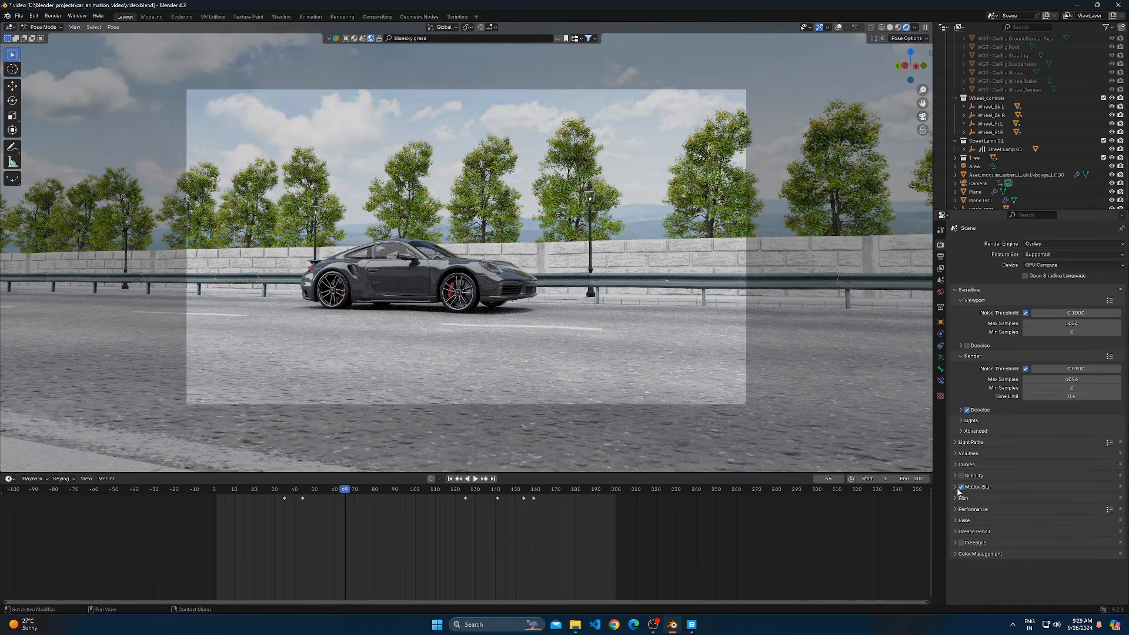
Return the viewport to solid shading, and render the current frame with Motion Blur to inspect it before closing the render window
left_click(889, 29)
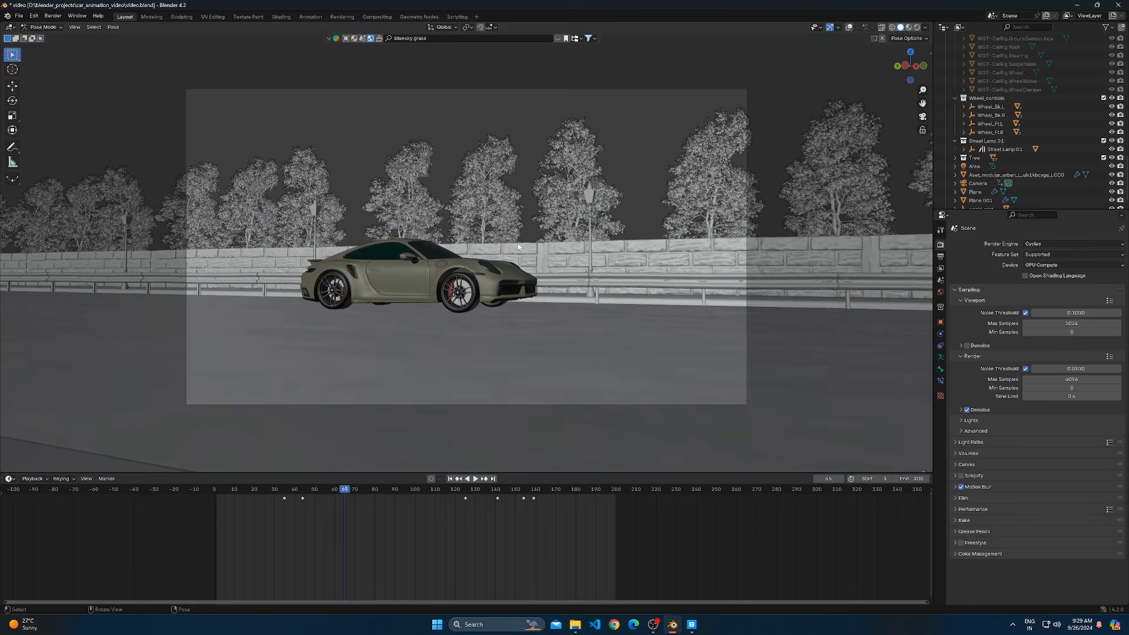
key("F12")
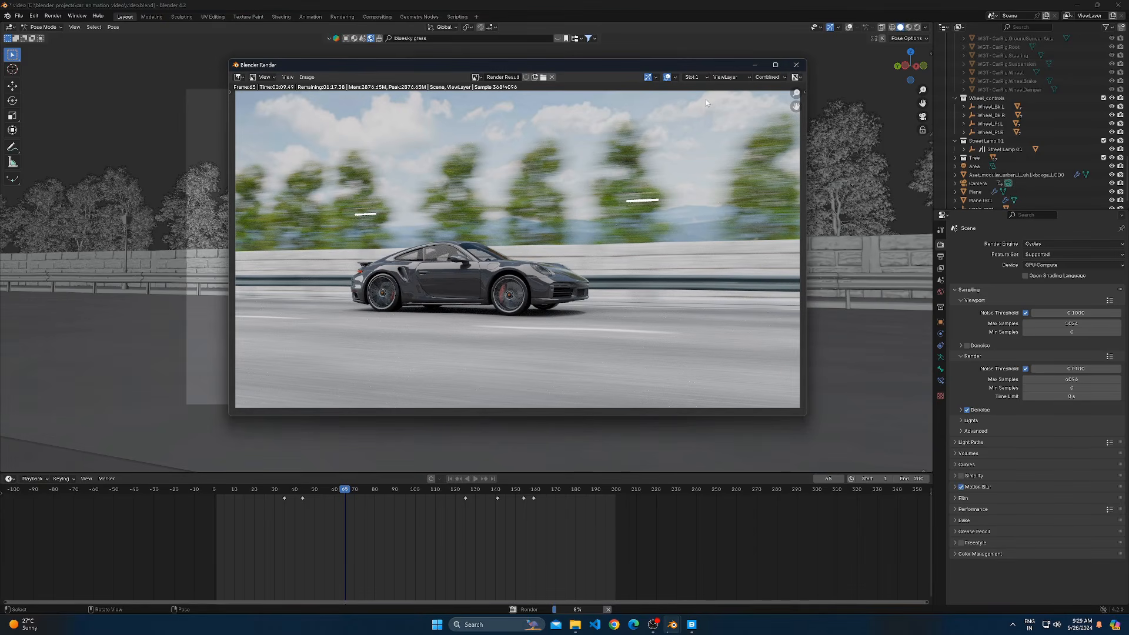
left_click(795, 65)
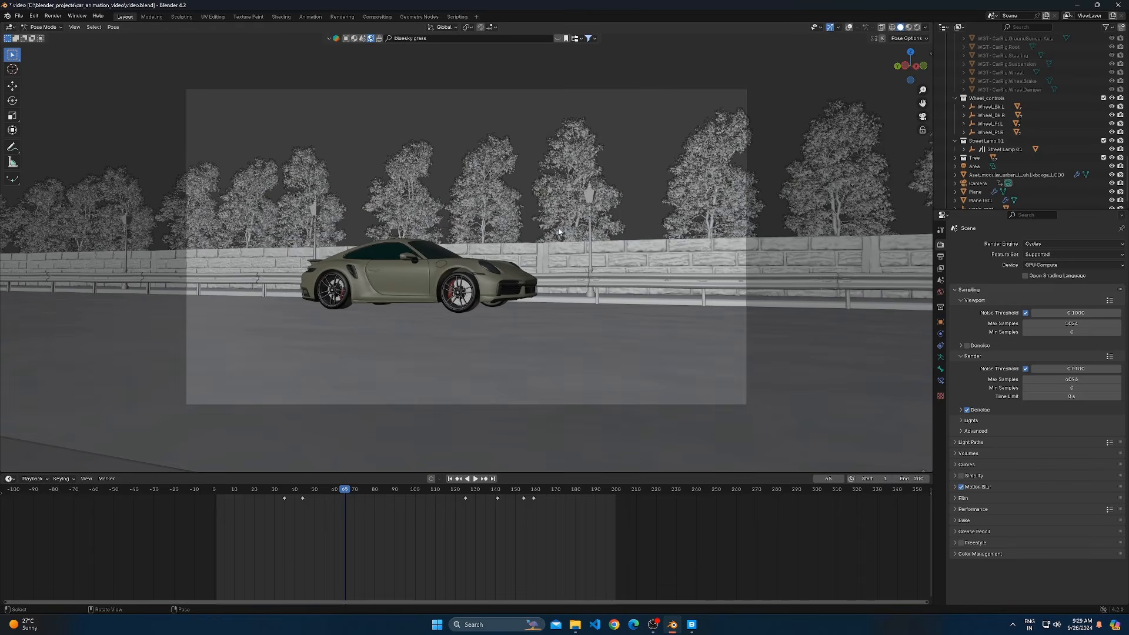
Leave the camera view for a distant overview of the whole road and show the viewport overlays again
scroll(494, 301, "down", 8)
middle_click_drag(484, 297, 514, 345)
scroll(514, 345, "down", 4)
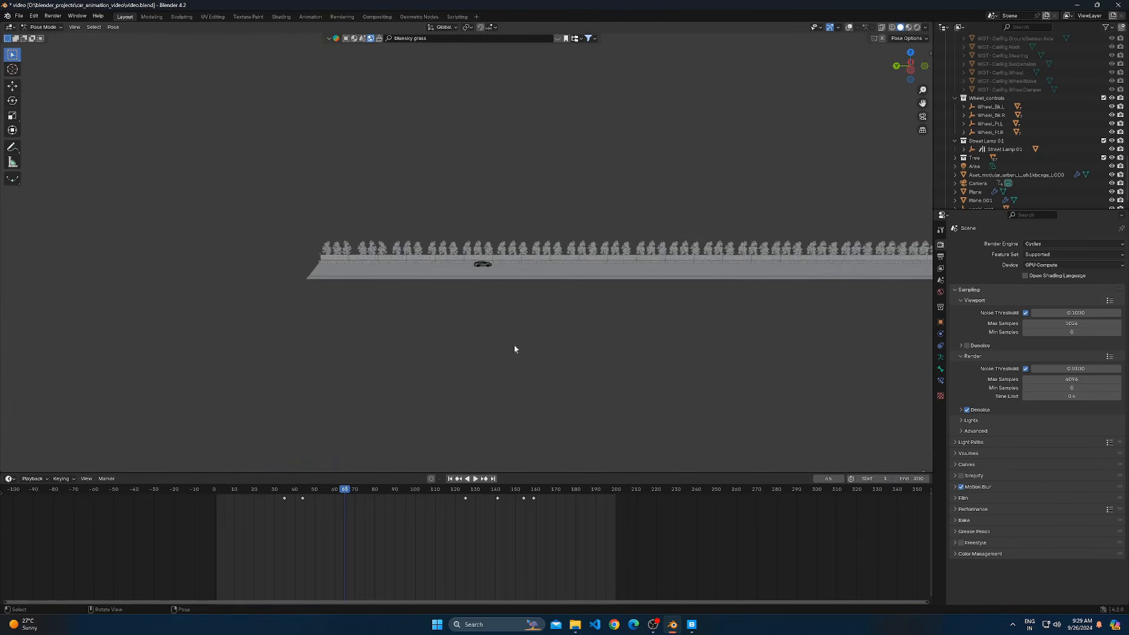
left_click(849, 27)
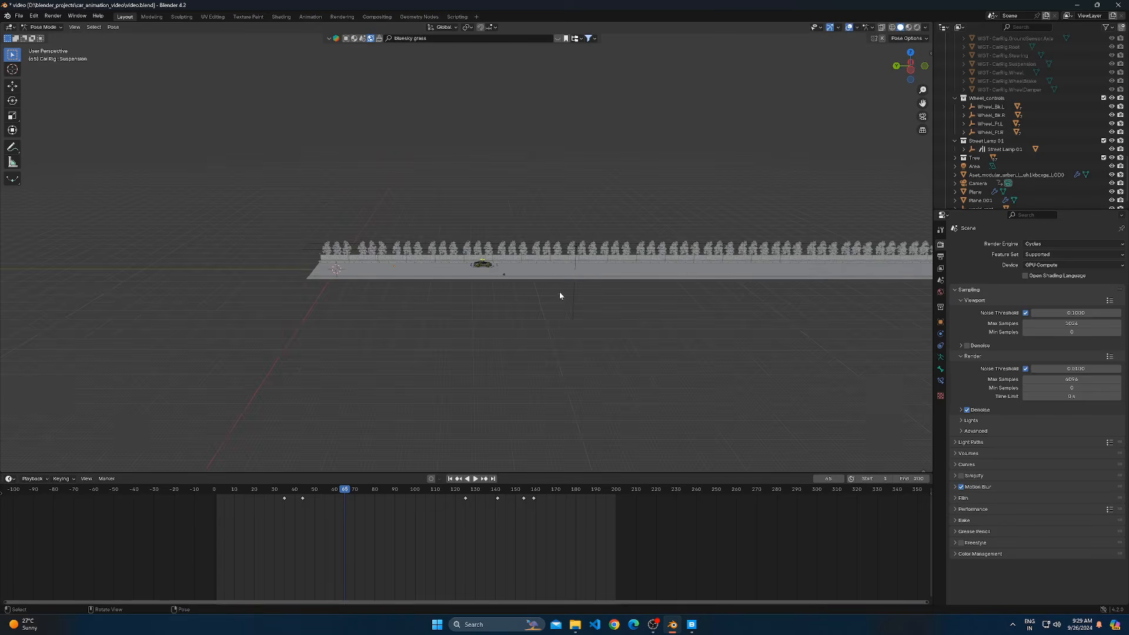
Switch to Object Mode, select the long area light over the road, and raise it along the Z axis above the trees
middle_click_drag(699, 197, 616, 256)
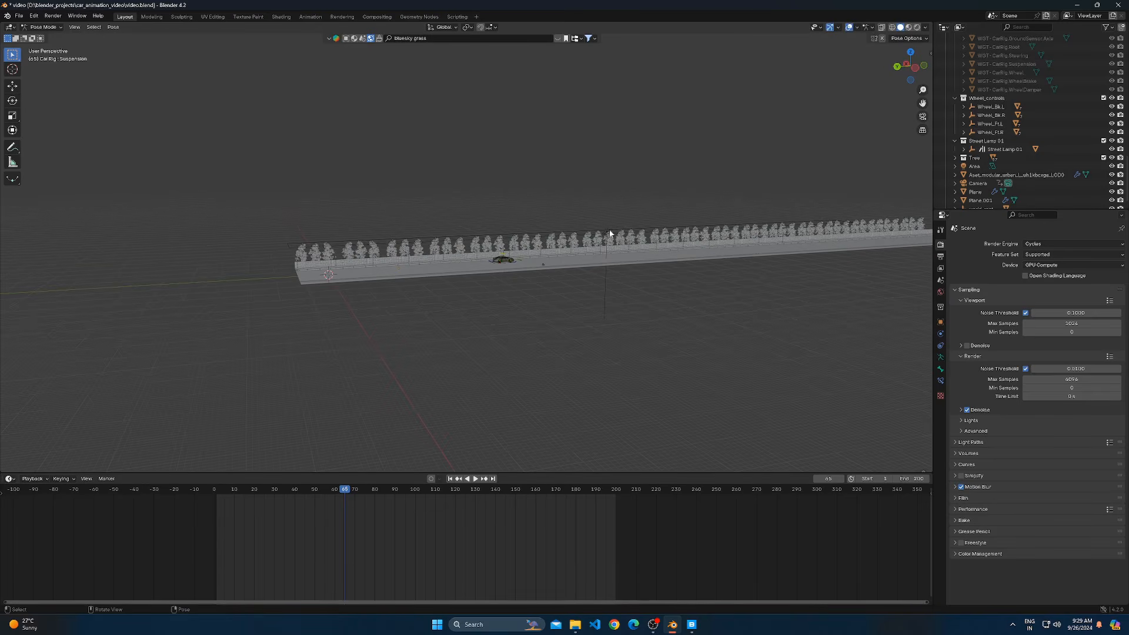
middle_click_drag(580, 267, 552, 252)
left_click(43, 27)
left_click(42, 35)
left_click(604, 242)
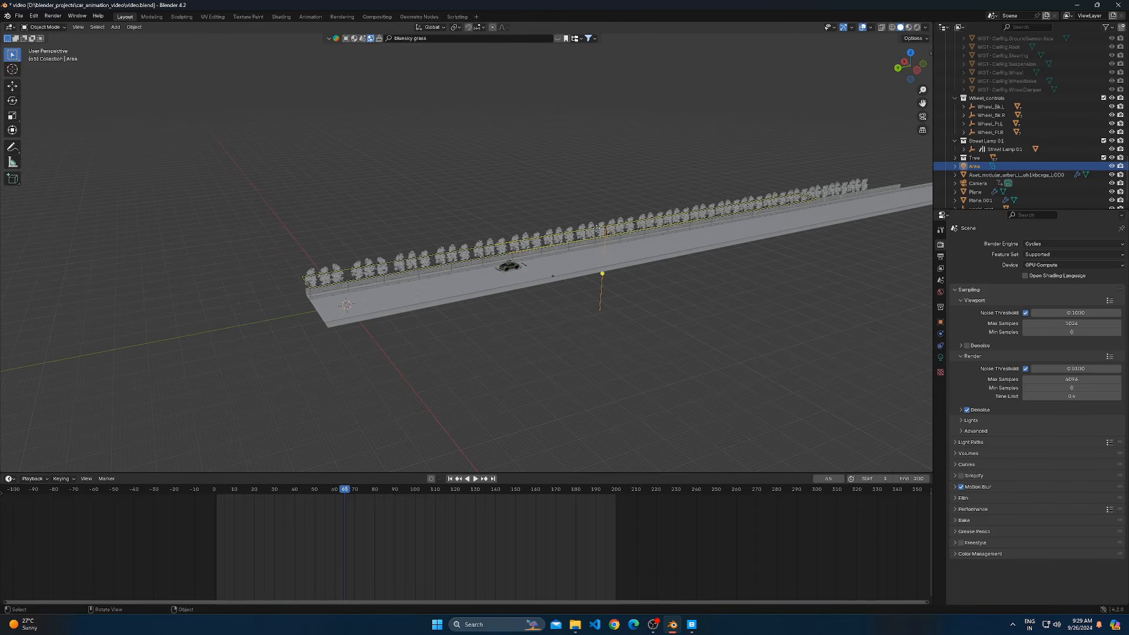
middle_click_drag(624, 279, 615, 261)
scroll(649, 275, "up", 4)
key("g")
key("z")
left_click(774, 128)
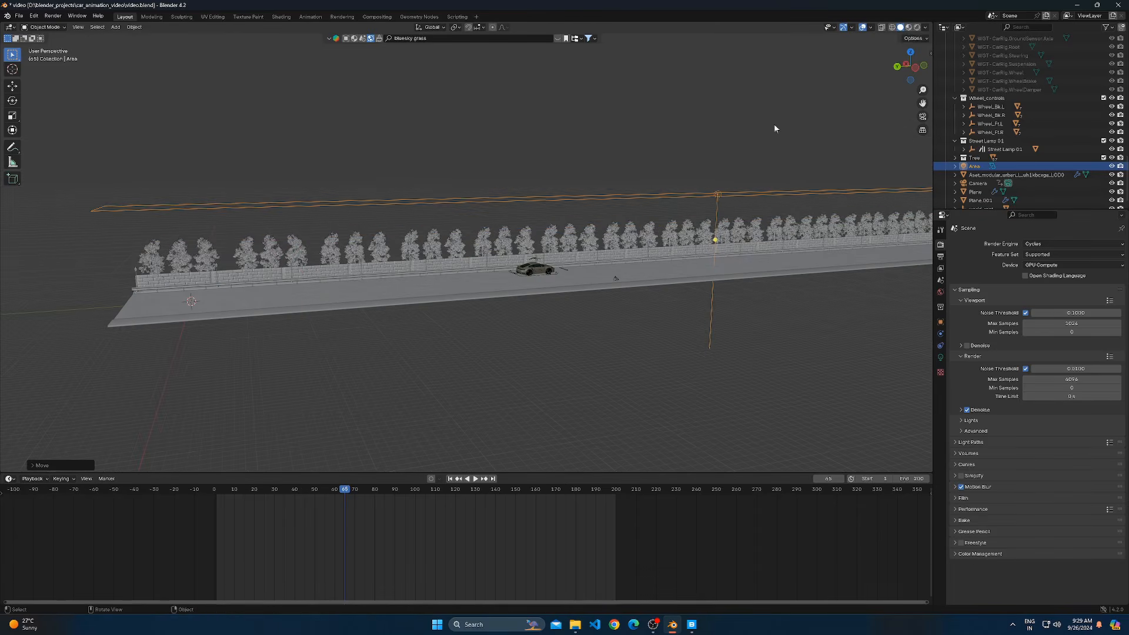
Show the camera view in rendered shading and adjust the area light's height along the Z axis
key("z")
left_click(499, 187)
key("KP_0")
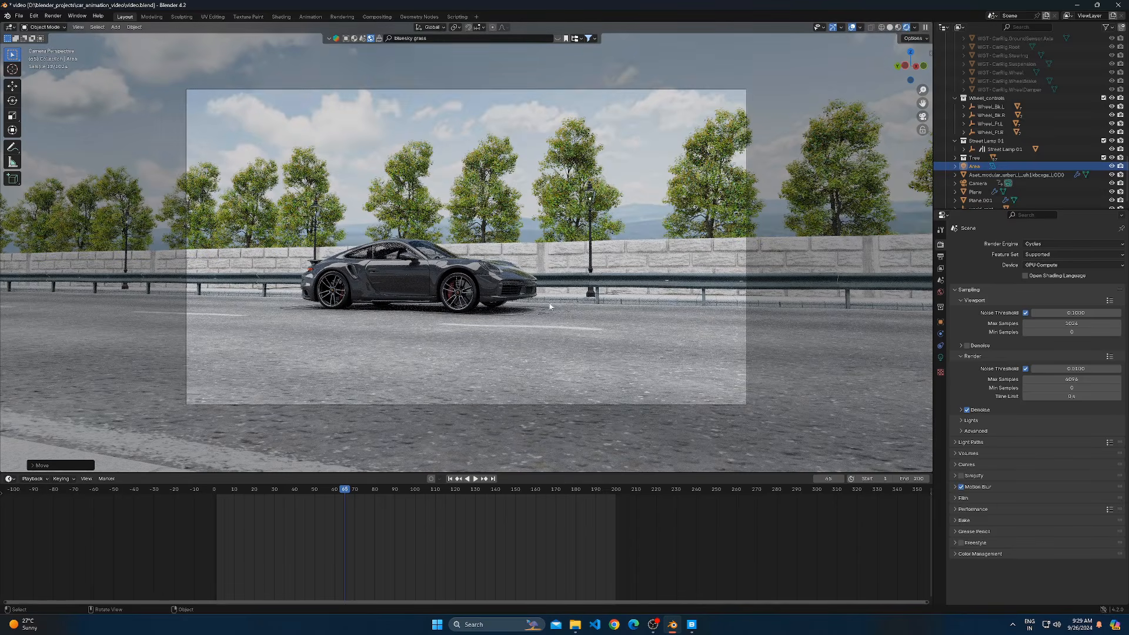
key("g")
key("z")
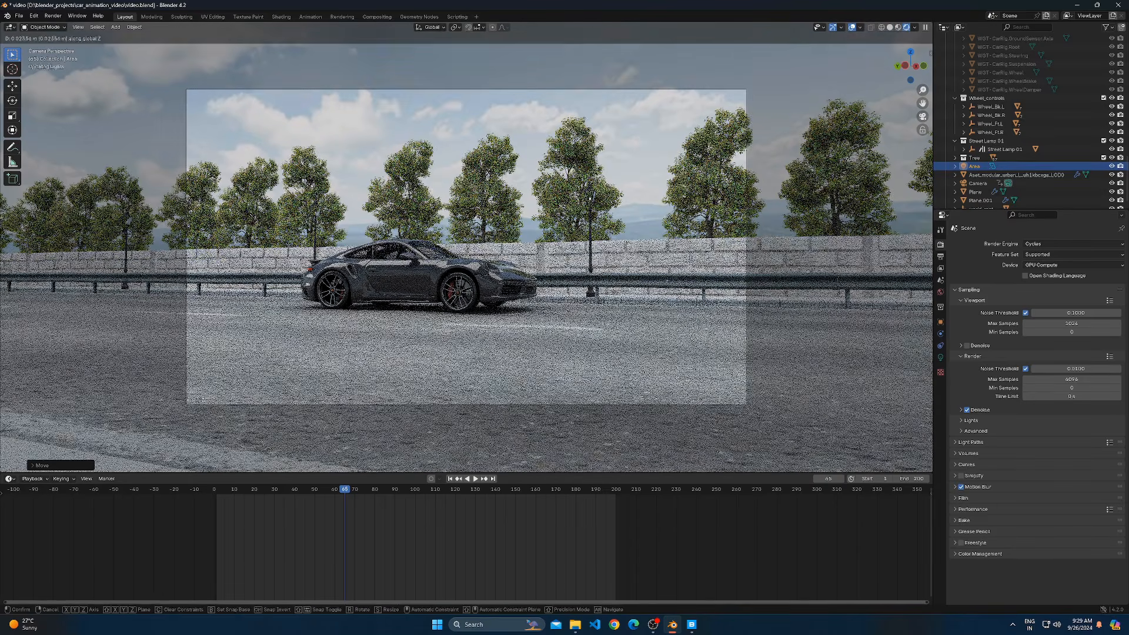
left_click(580, 24)
Display the world settings and try deleting the area light from an overview of the road
middle_click_drag(574, 226, 717, 208)
scroll(573, 265, "down", 9)
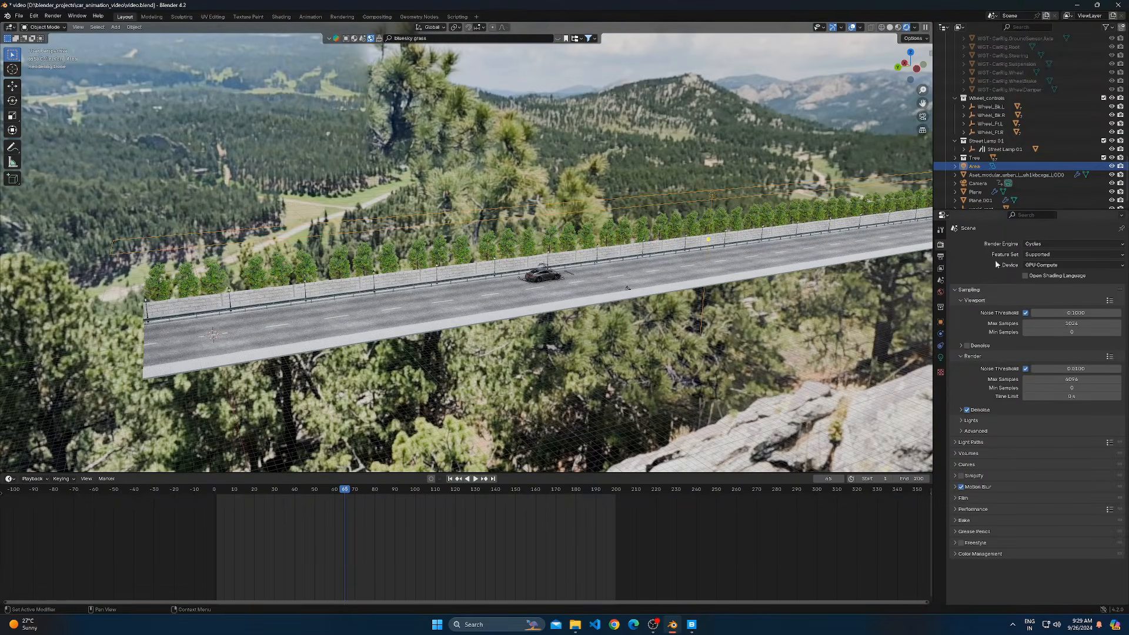
left_click(939, 292)
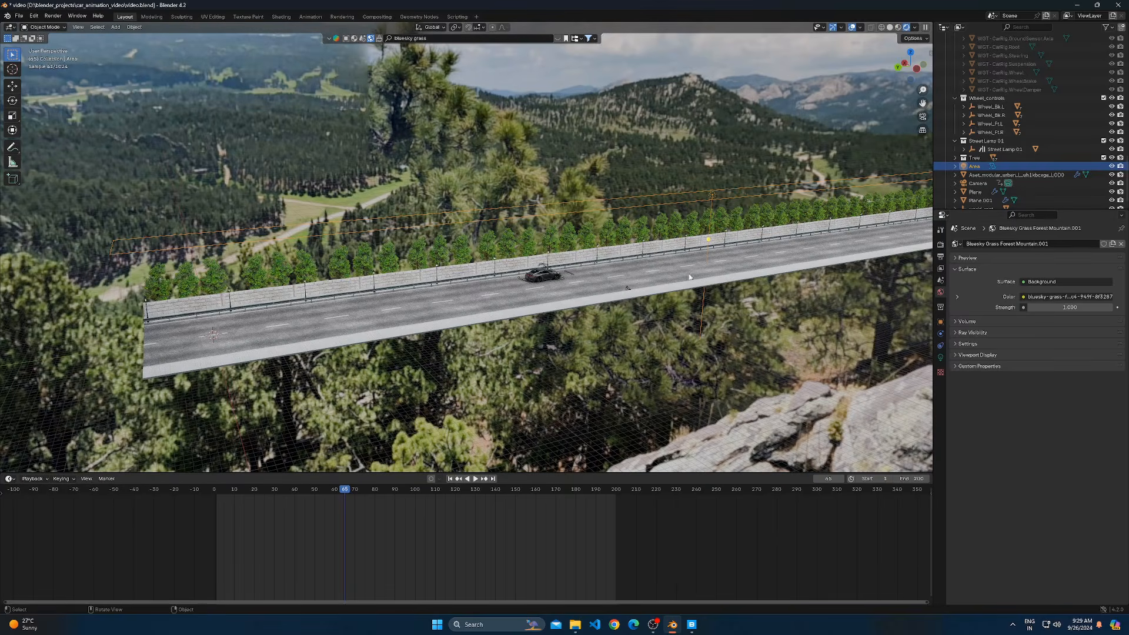
key("x")
left_click(634, 277)
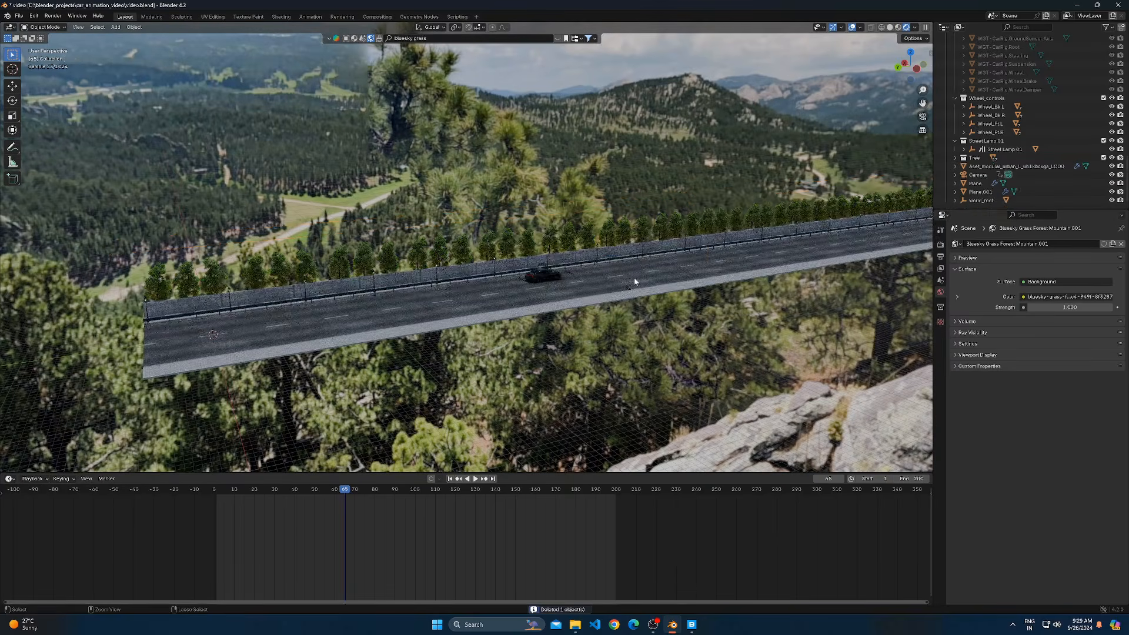
left_click(1070, 306)
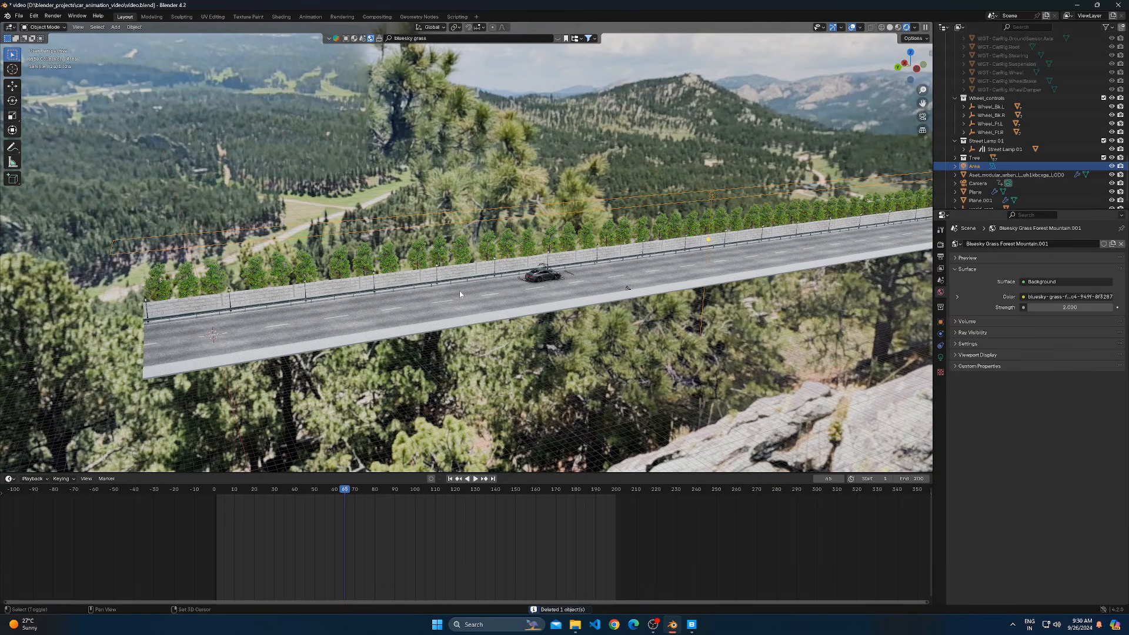
Add a mesh plane and raise it along the Z axis above the start of the road
key("shift+a")
mouse_move(421, 173)
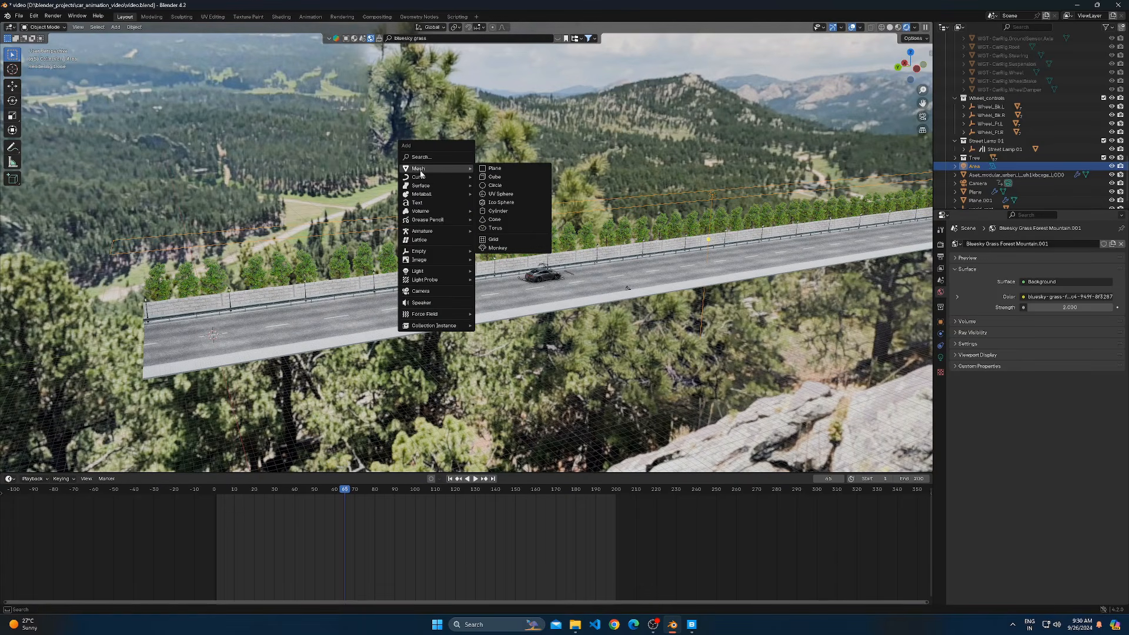
left_click(495, 168)
middle_click_drag(486, 176, 397, 321)
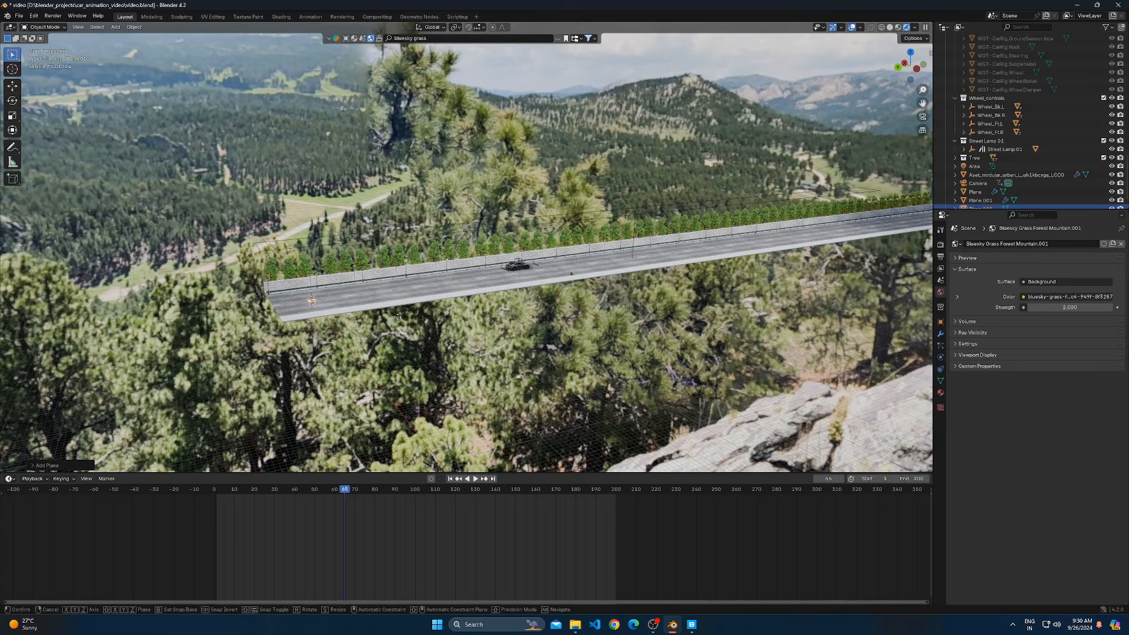
key("g")
key("z")
left_click(394, 270)
Enlarge the plane, positioning it above the car along the Y axis, and stretch it lengthwise over the road
key("s")
left_click(671, 342)
key("g")
key("y")
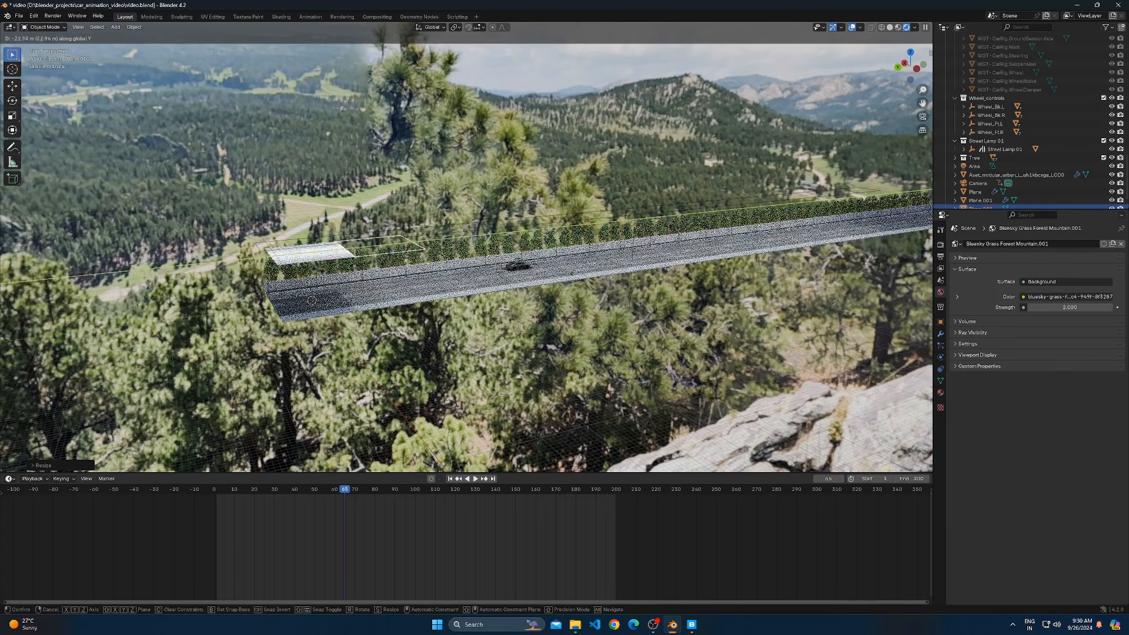
left_click(611, 255)
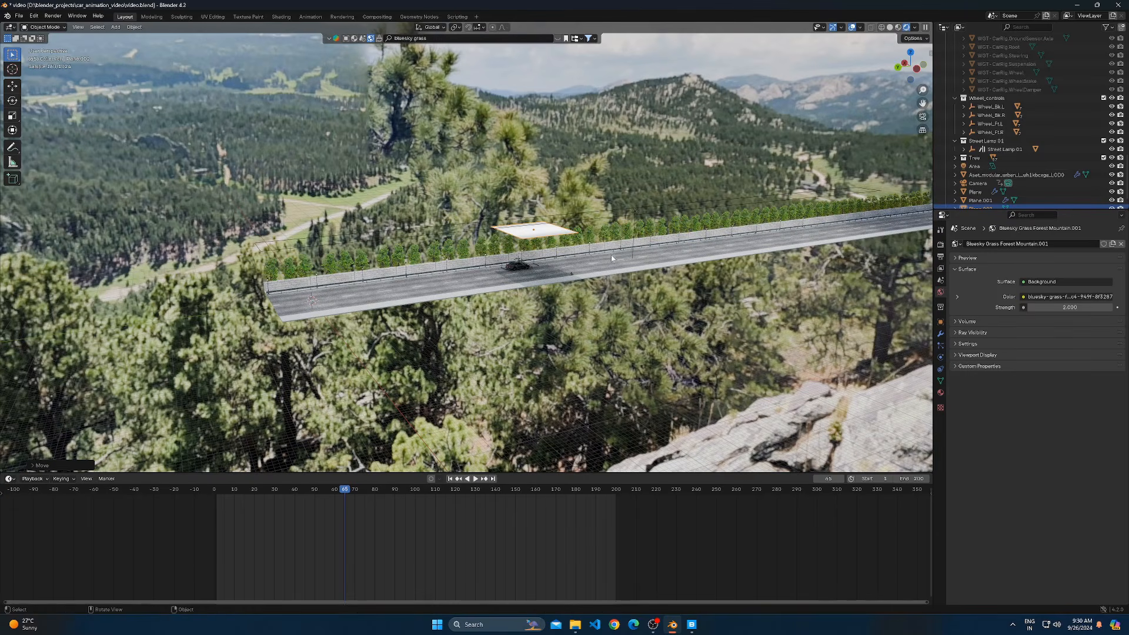
key("s")
key("x")
key("y")
left_click(864, 333)
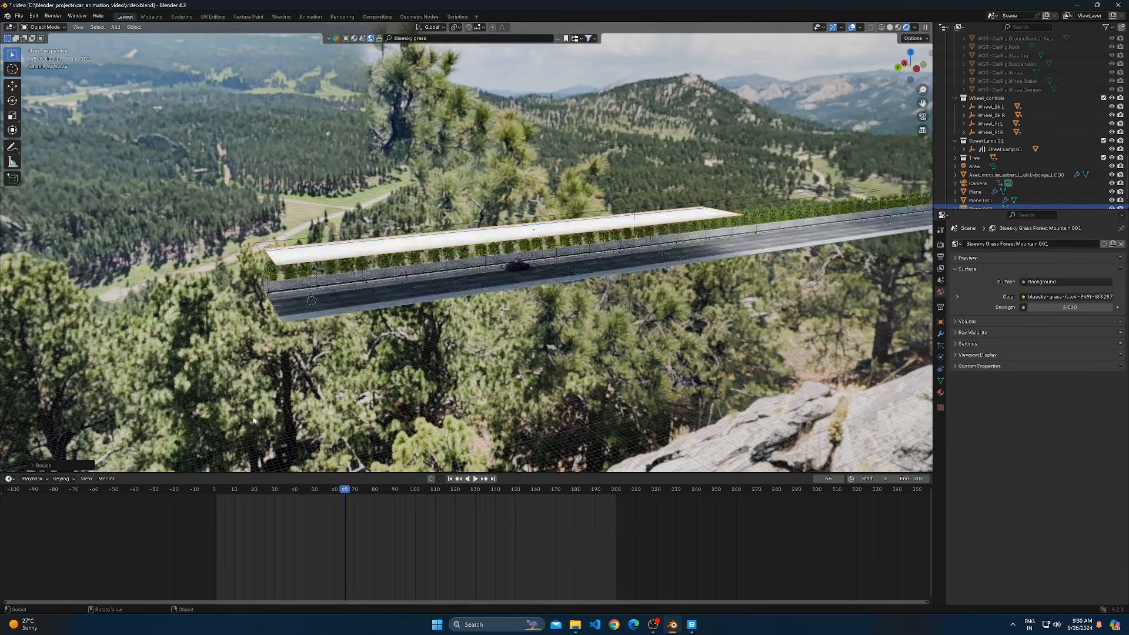
Shift the plane sideways along the X axis over the road and scale it up further
middle_click_drag(632, 269, 675, 285)
key("g")
key("x")
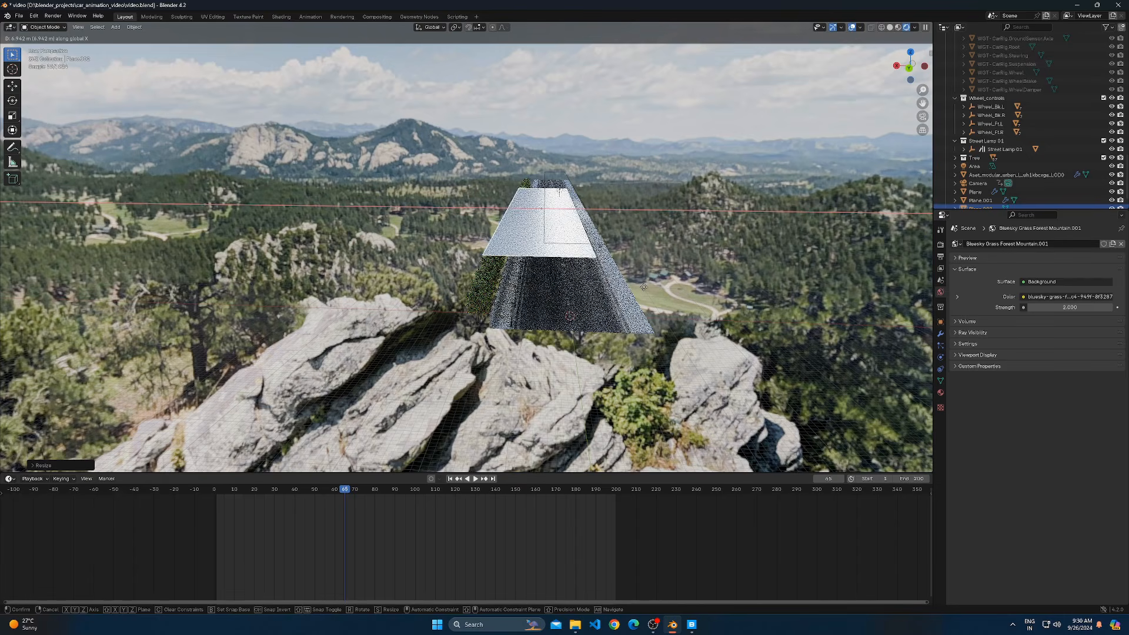
left_click(641, 287)
key("s")
left_click(669, 292)
In Edit Mode, select the plane's whole geometry and move it along the Y axis to cover more of the road
middle_click_drag(553, 250, 519, 263)
key("Tab")
key("2")
key("a")
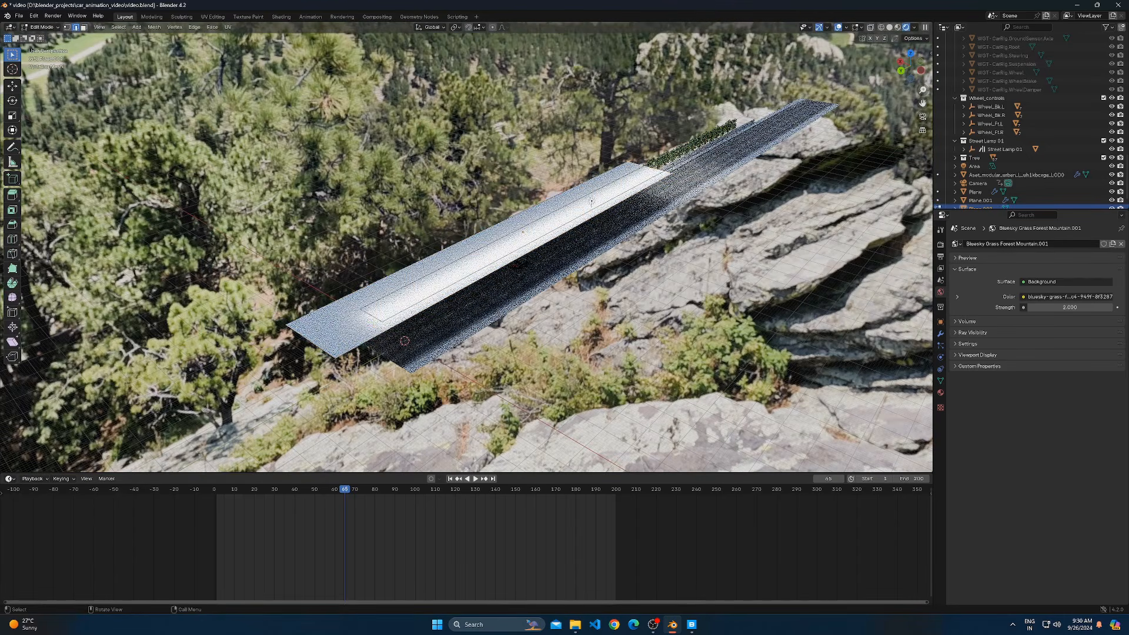
key("g")
key("y")
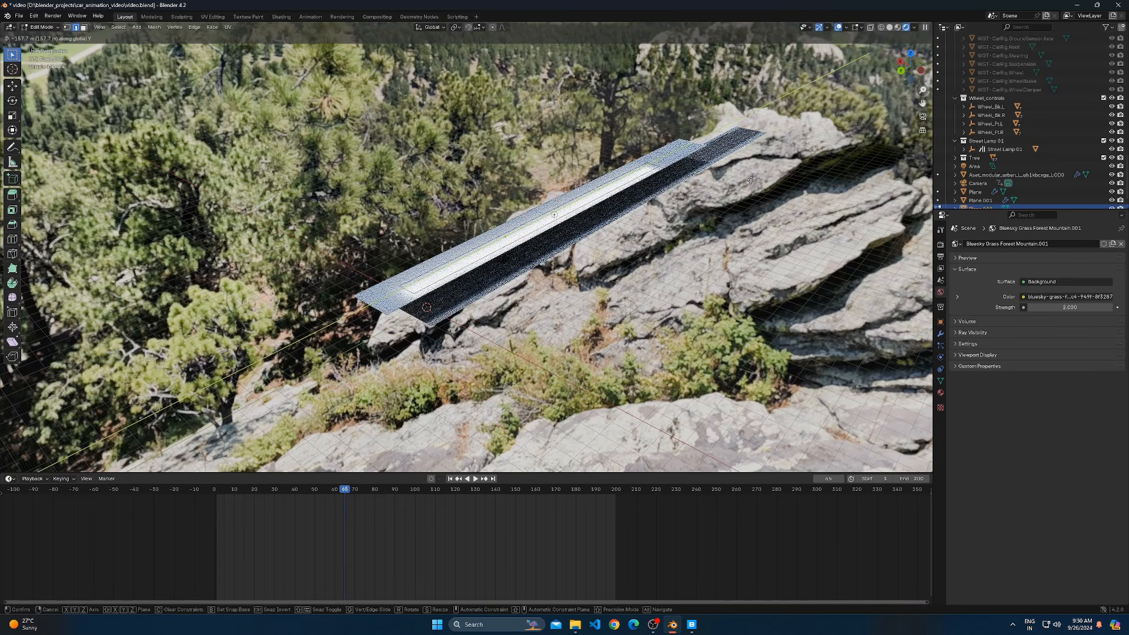
left_click(763, 177)
key("Tab")
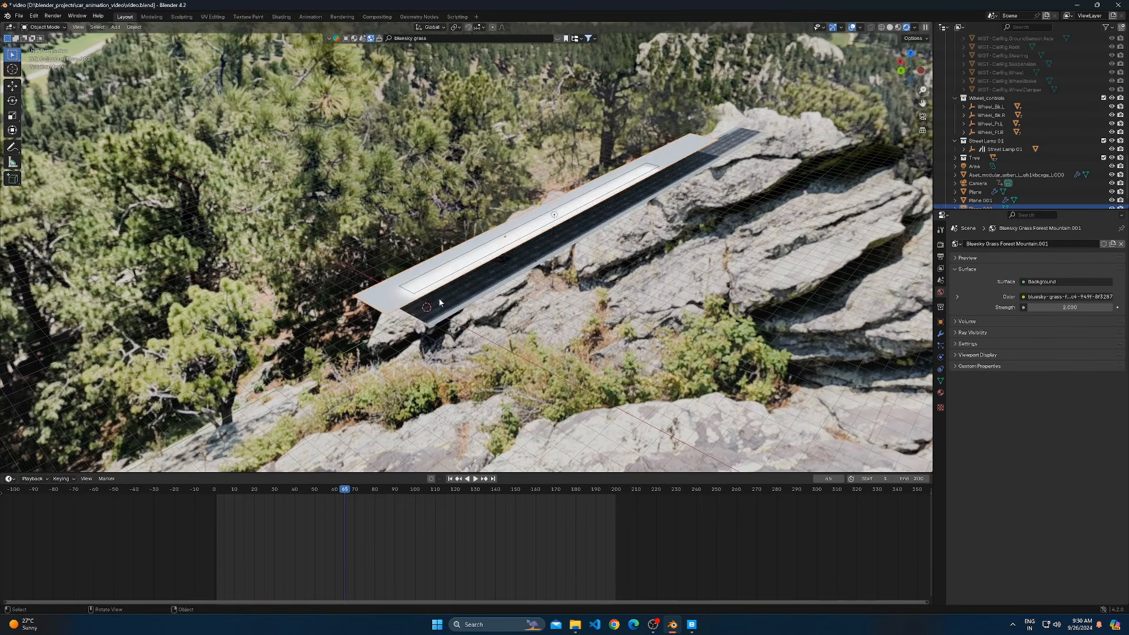
Move the plane's geometry along the X axis in Edit Mode, and return to the camera view in Object Mode
middle_click_drag(617, 253, 577, 286)
key("Tab")
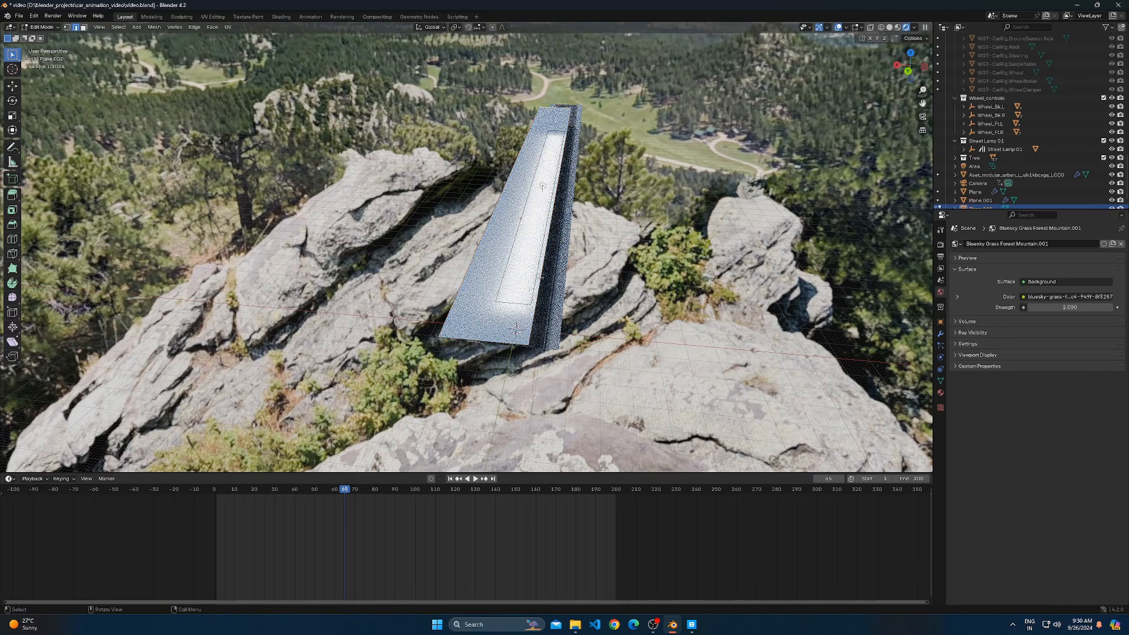
key("g")
key("x")
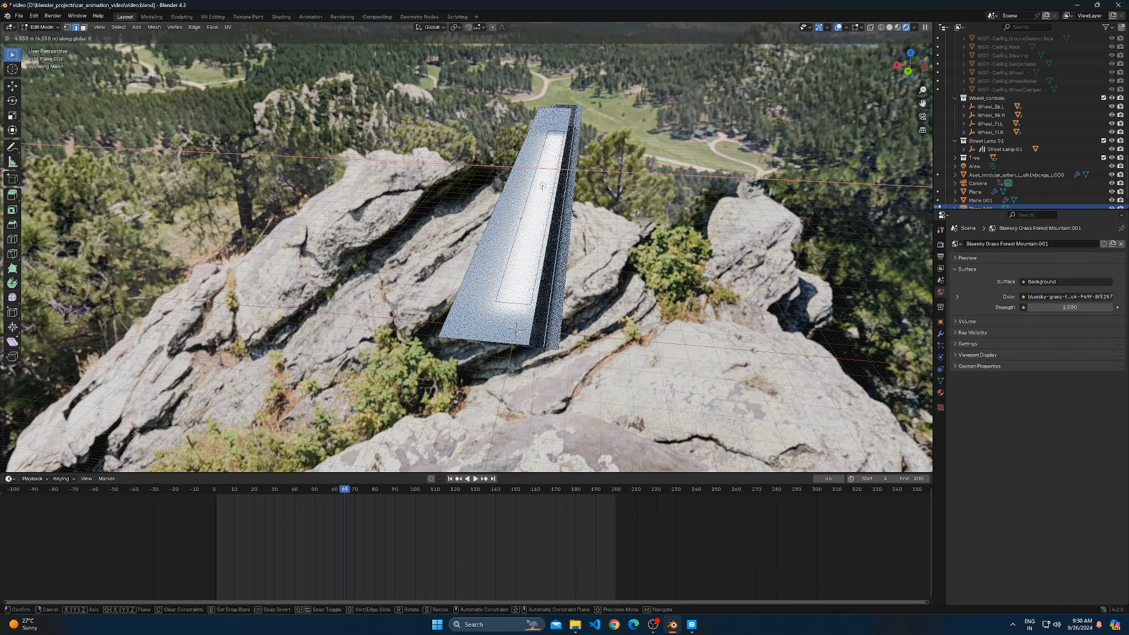
left_click(589, 287)
key("Tab")
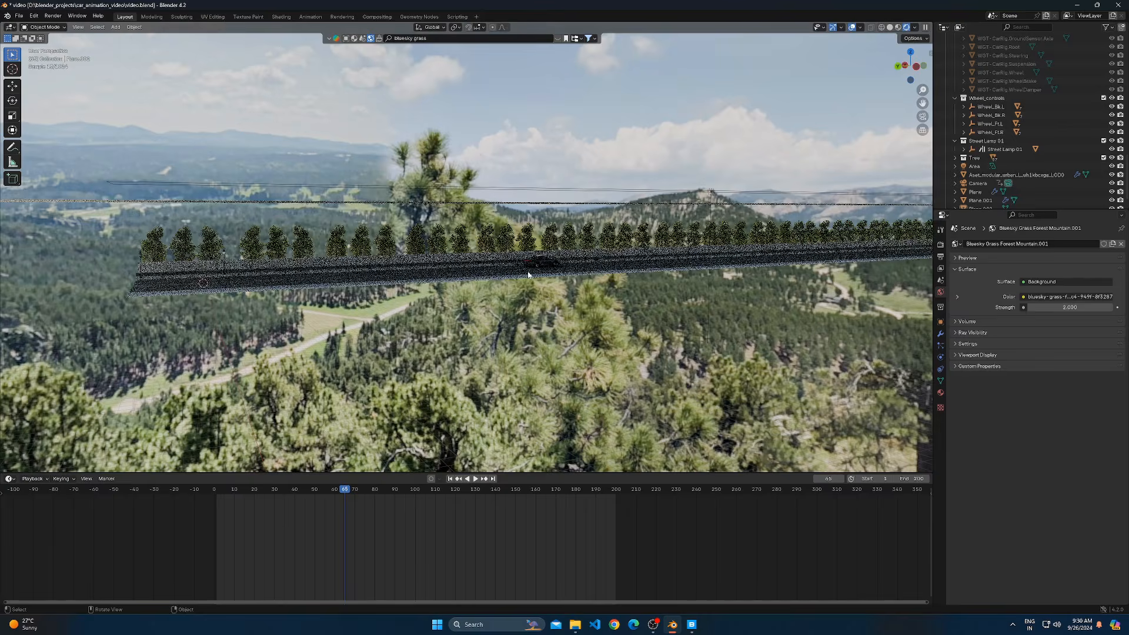
key("KP_0")
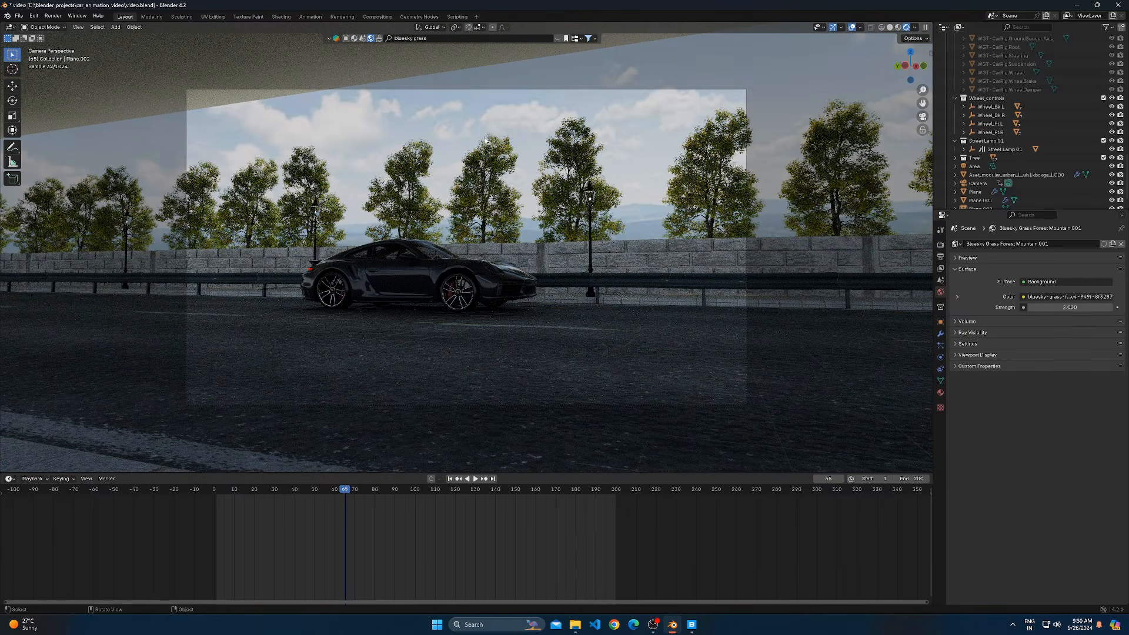
In the Shading workspace, switch from world to object shader nodes and give the plane a new material named clouds
left_click(281, 17)
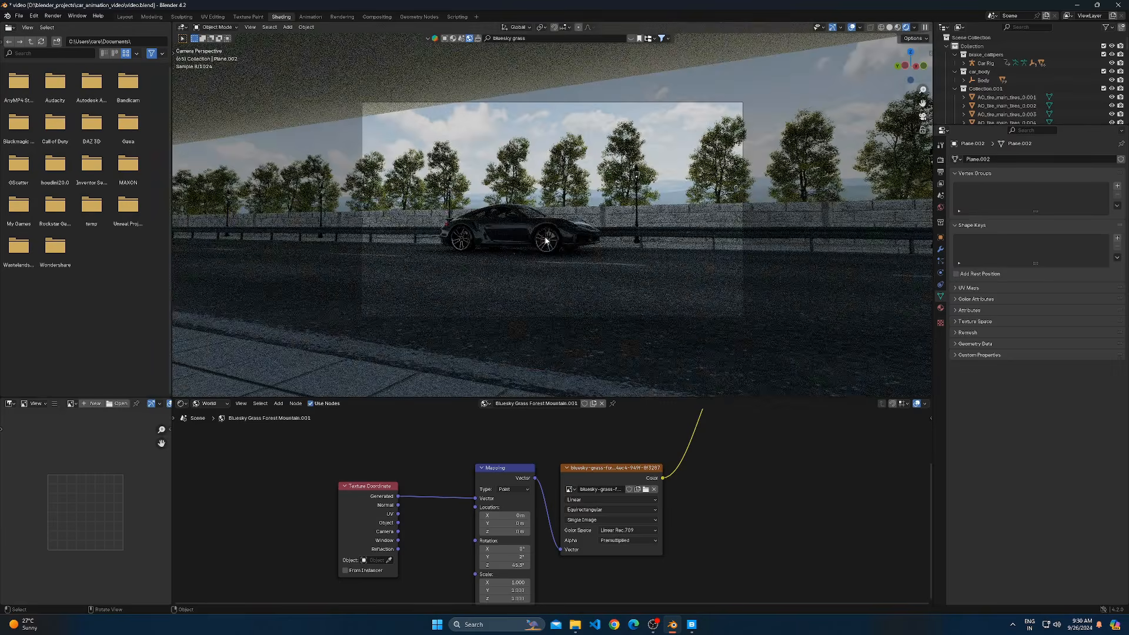
scroll(483, 447, "down", 2)
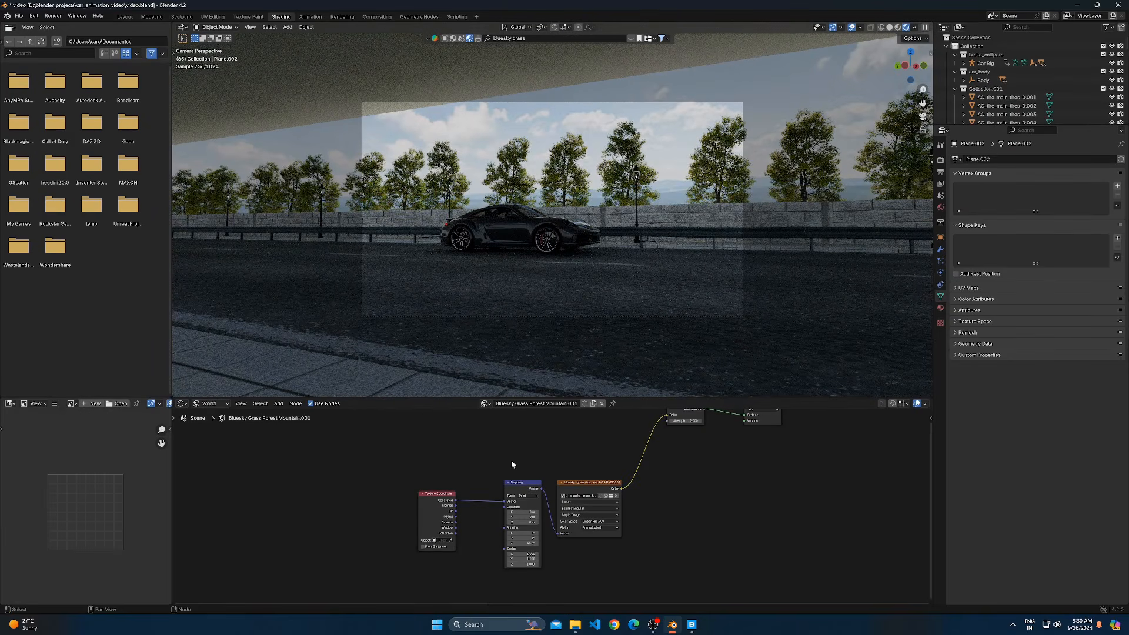
middle_click_drag(511, 464, 479, 489)
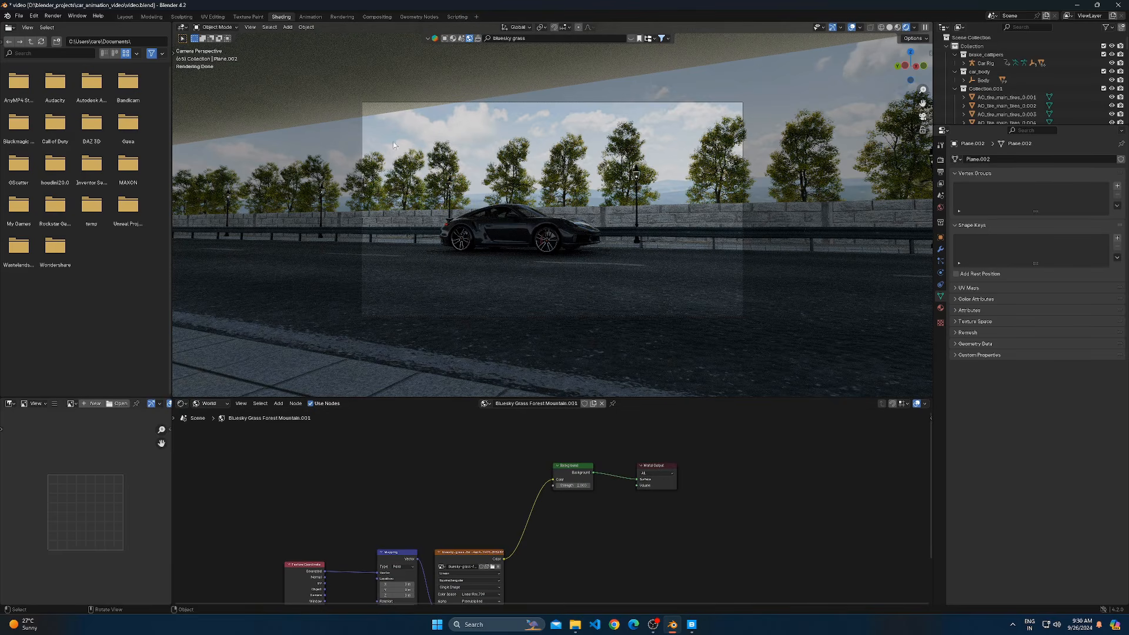
scroll(566, 521, "down", 2)
left_click(206, 403)
left_click(207, 430)
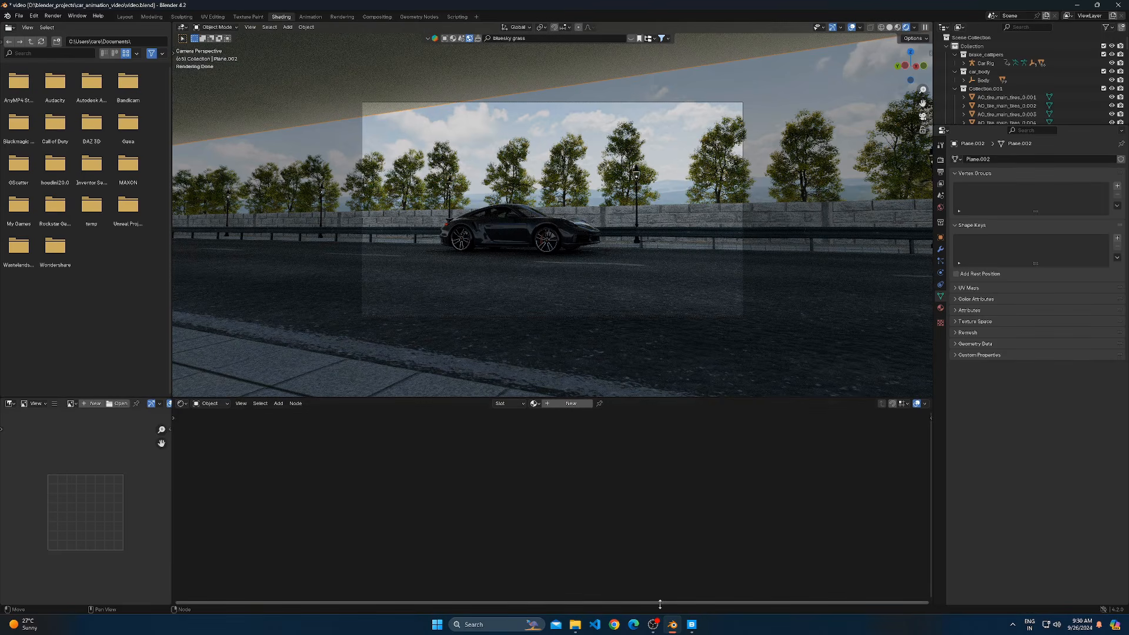
left_click(570, 404)
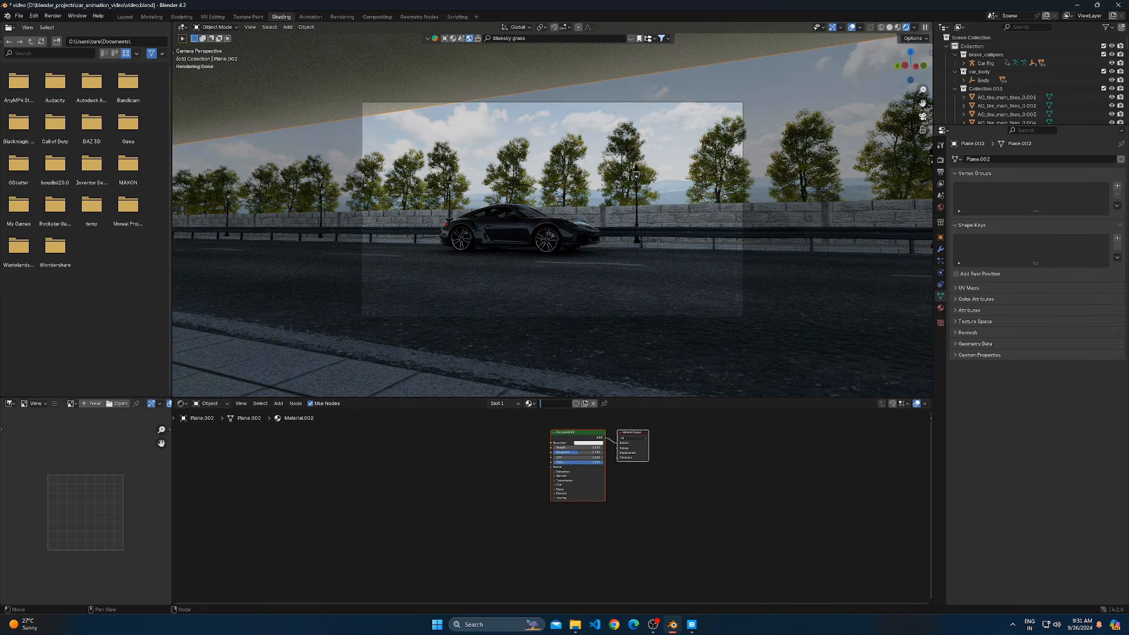
key("Return")
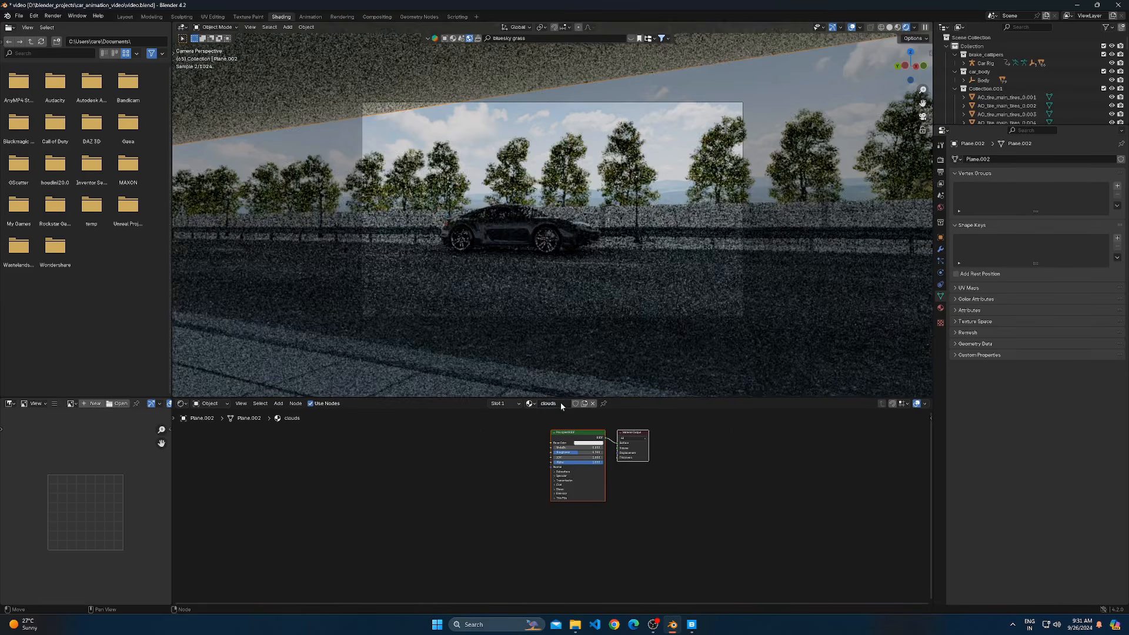
Add a Noise Texture node to the clouds material, connect its Color output to the shader's Alpha, and make space between the nodes
key("ctrl+h")
key("shift+a")
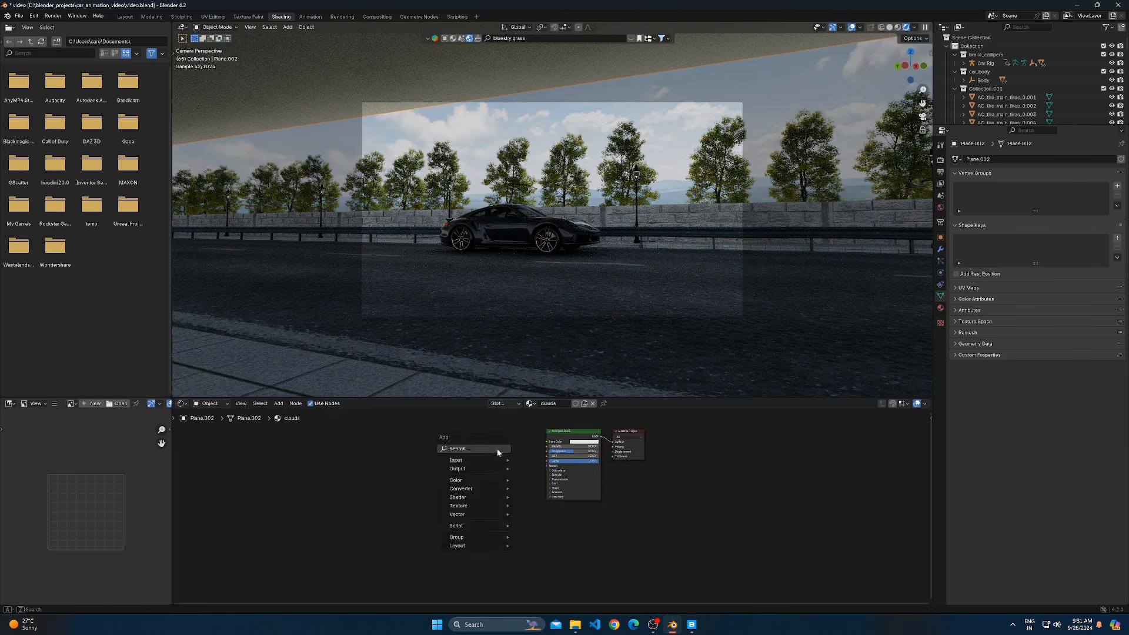
type("noi")
key("Return")
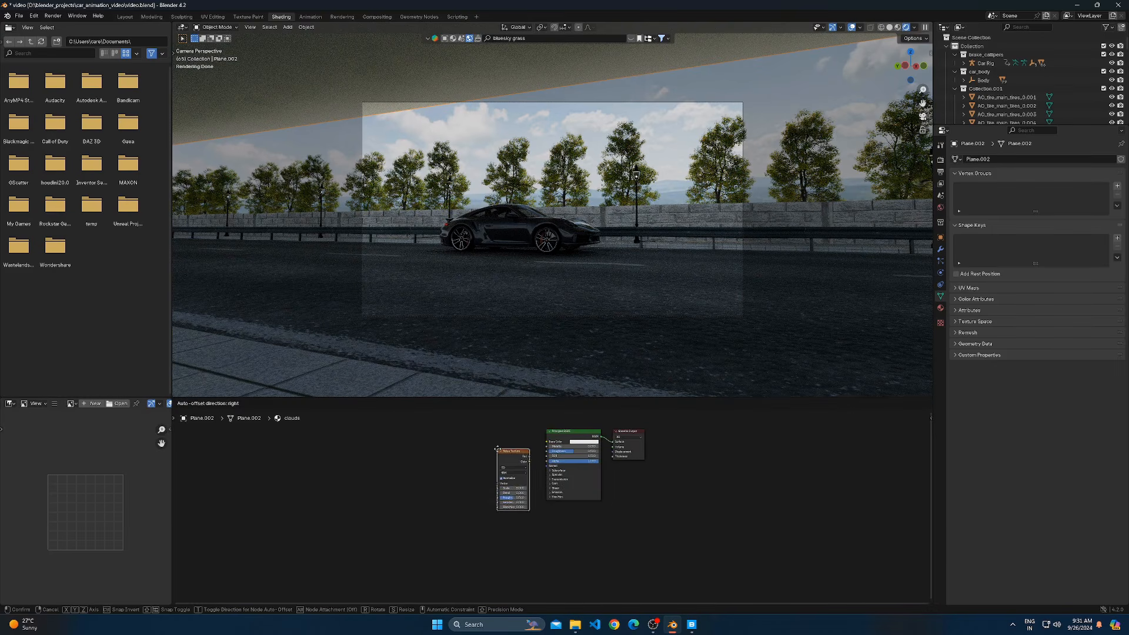
left_click(497, 449)
scroll(523, 487, "up", 4)
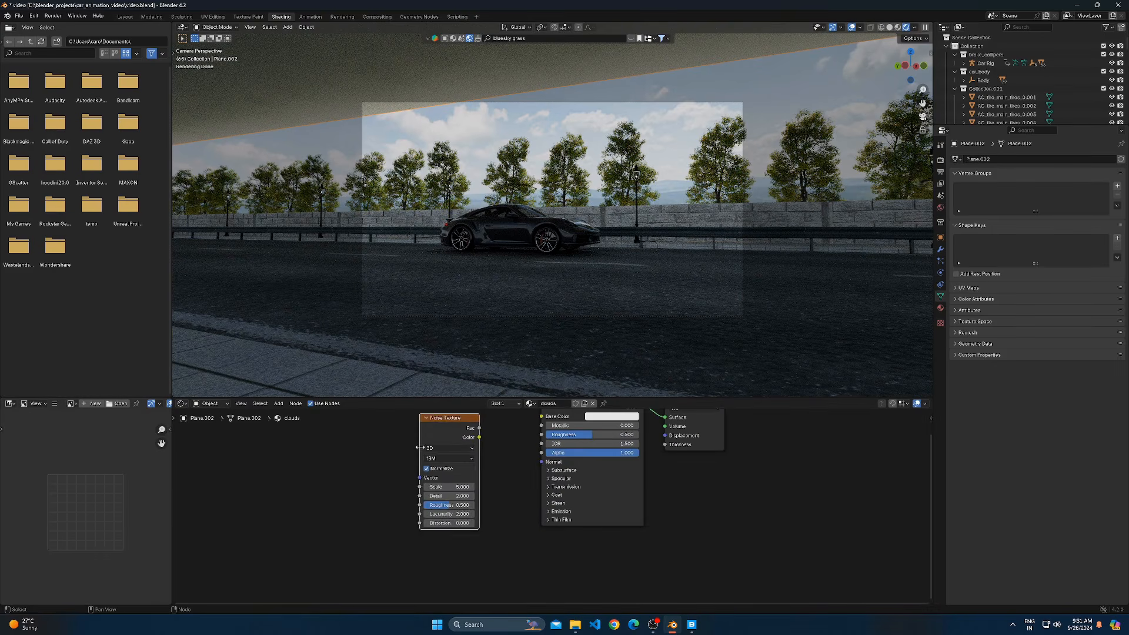
left_click_drag(452, 434, 536, 448)
scroll(417, 462, "up", 3)
left_click_drag(356, 448, 293, 469)
Insert a Color Ramp node between the Noise Texture's Color output and the shader's Alpha input
middle_click_drag(575, 224, 621, 306)
key("shift+a")
left_click(404, 454)
type("col")
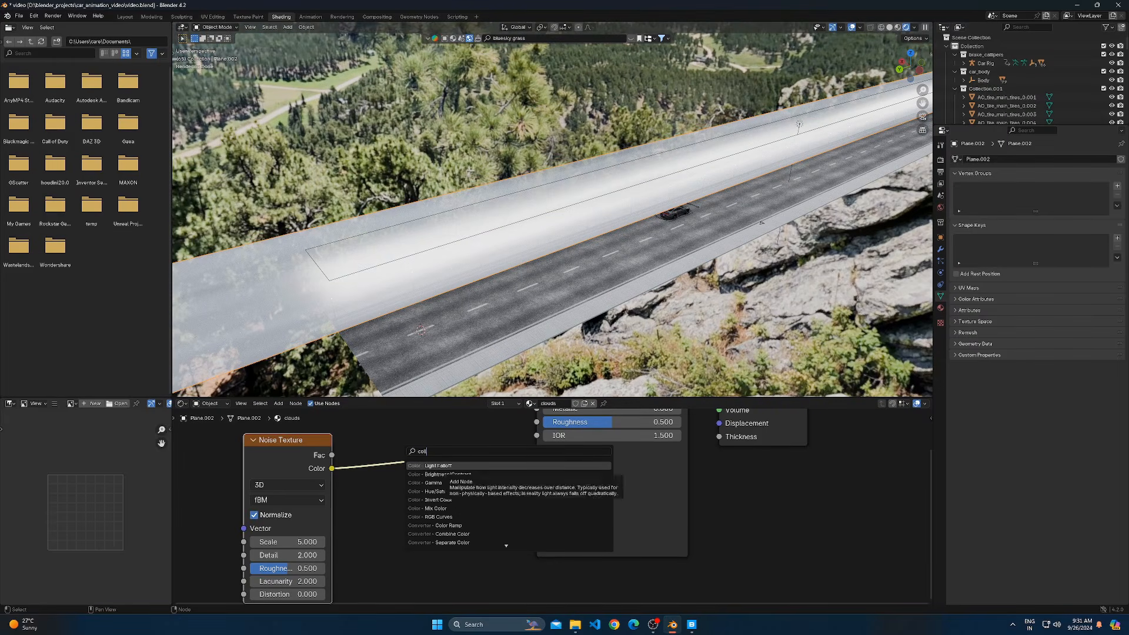
key("Down")
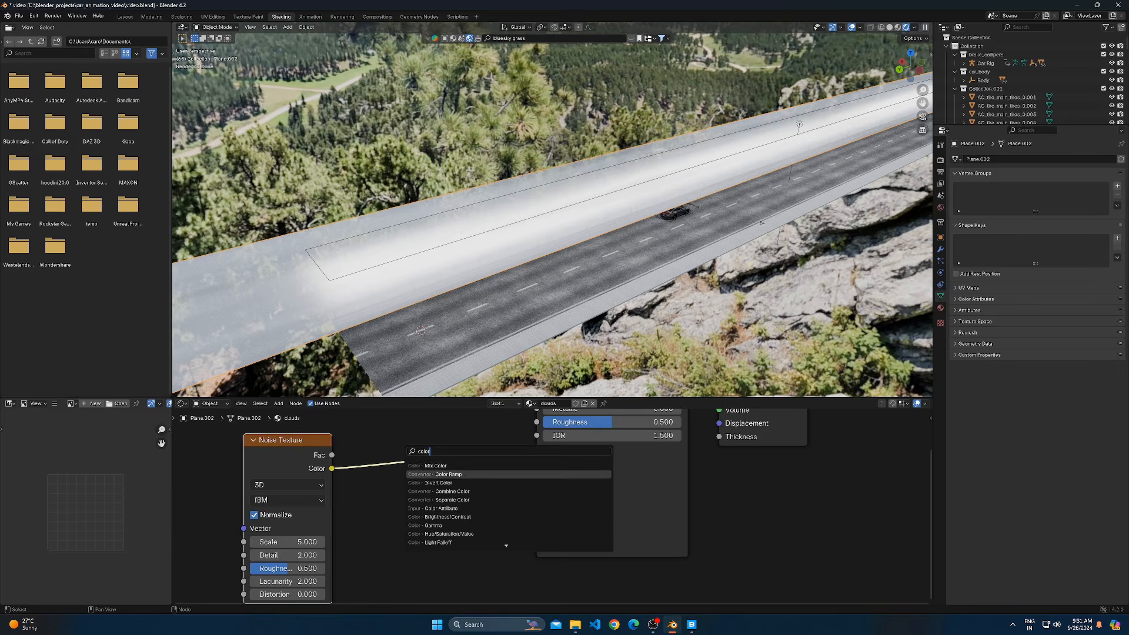
key("Return")
left_click(425, 489)
Set the Color Ramp's black stop to about 0.45 and its white stop to 0.918
left_click_drag(369, 503, 430, 503)
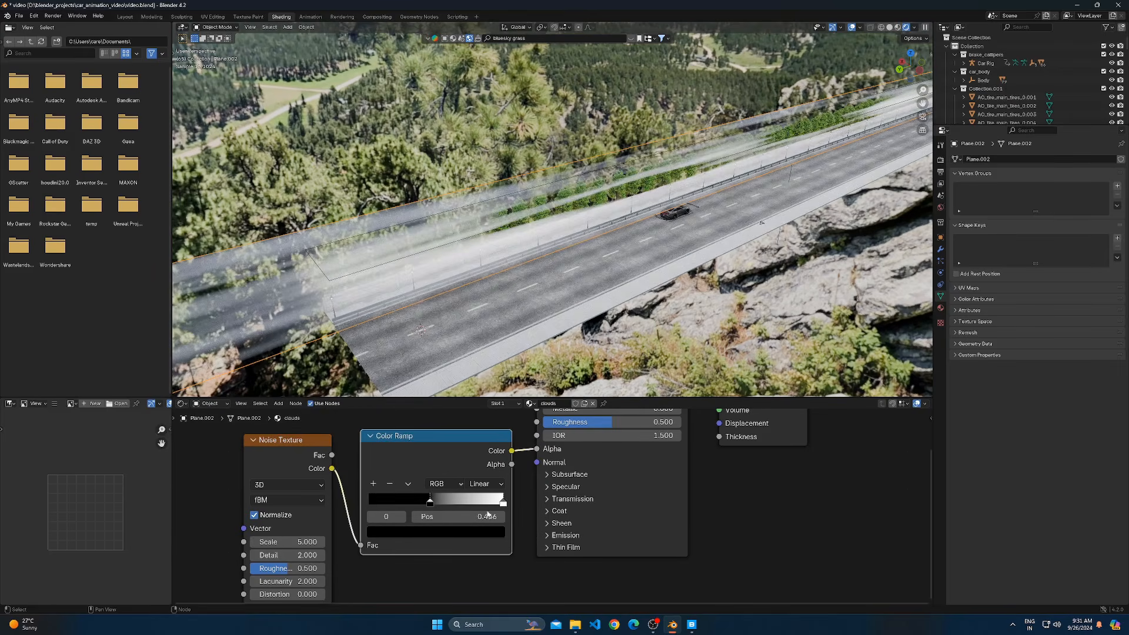
left_click_drag(503, 503, 492, 503)
middle_click_drag(299, 470, 442, 431)
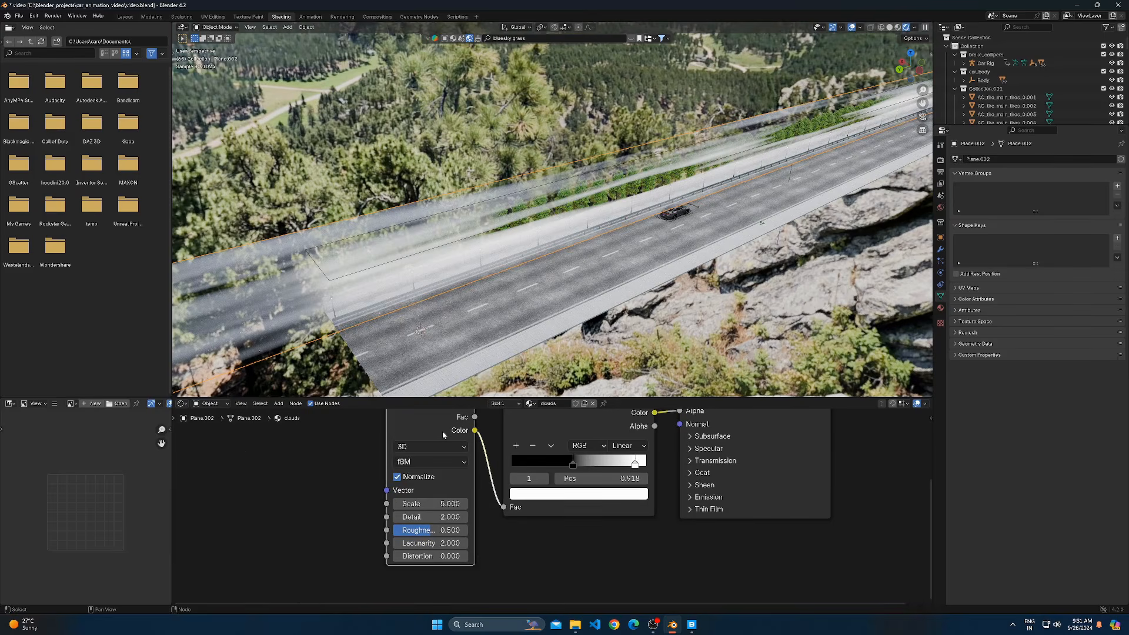
Add Texture Coordinate and Mapping nodes ahead of the Noise Texture and feed the Mapping vector from the Object coordinates
key("ctrl+t")
middle_click_drag(261, 515, 360, 535)
scroll(360, 535, "down", 1)
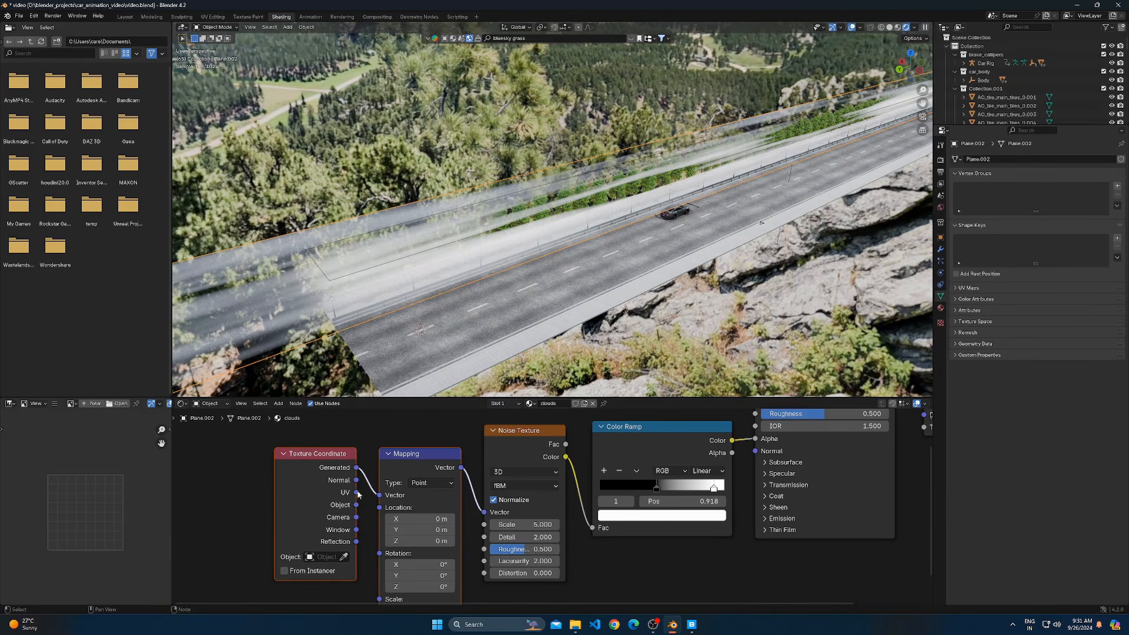
left_click_drag(357, 505, 379, 495)
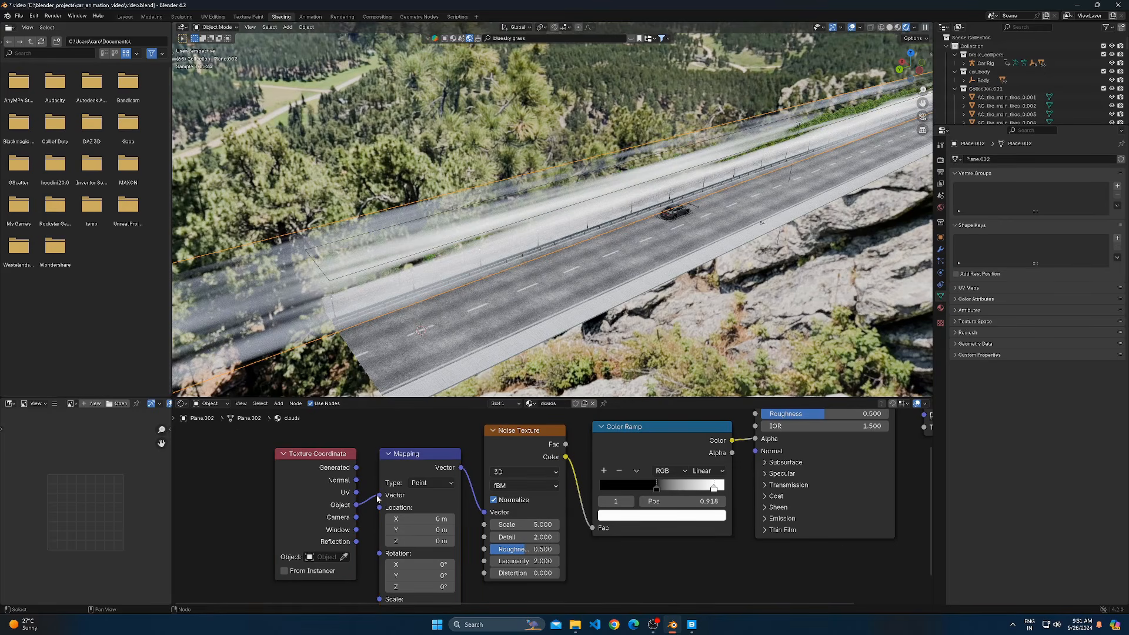
Set the Noise Texture's scale to 15.400 and unwrap the clouds plane
left_click_drag(520, 524, 589, 524)
scroll(489, 287, "down", 3)
middle_click_drag(487, 287, 512, 282)
key("Tab")
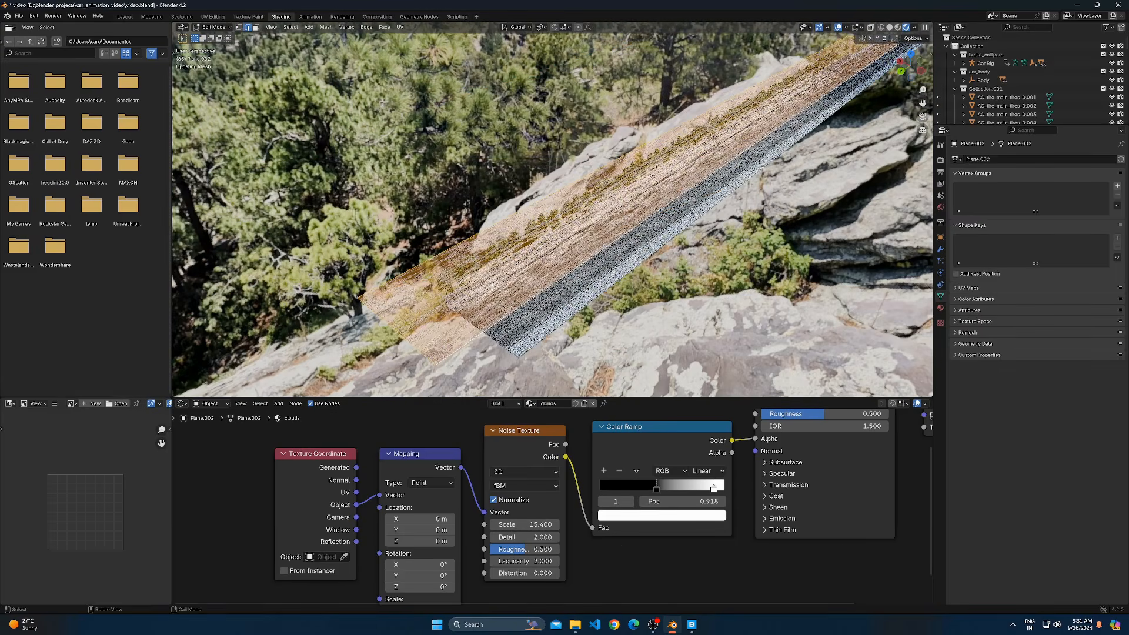
key("u")
left_click(452, 283)
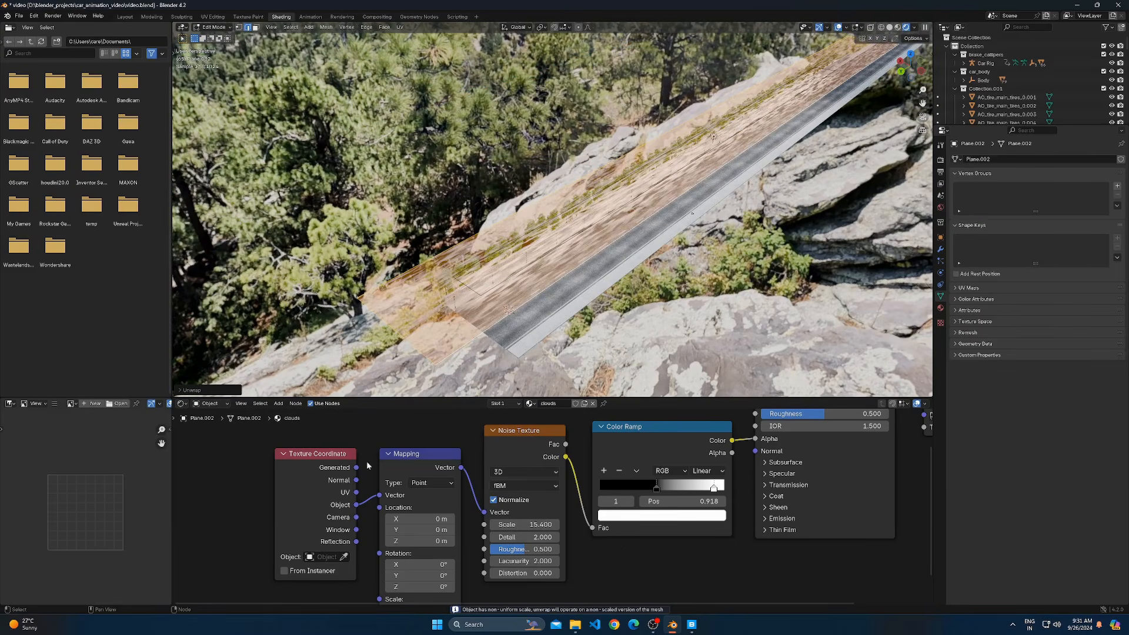
Return to Object Mode and apply the clouds plane's scale
key("Tab")
key("ctrl+a")
left_click(506, 298)
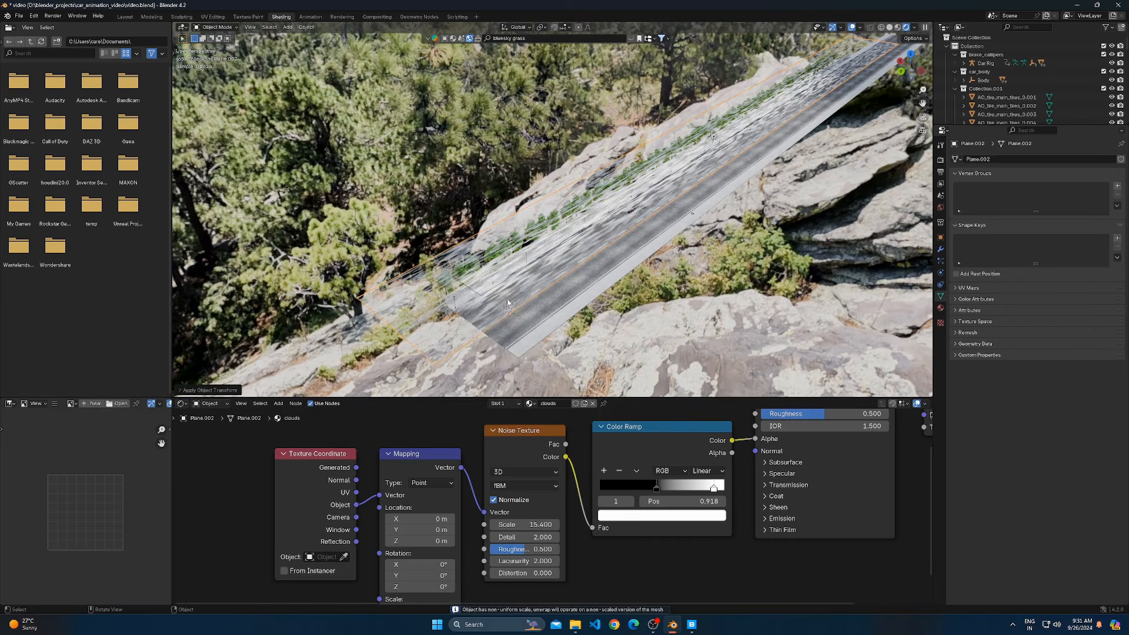
Try feeding the Mapping node from the UV coordinates and unwrap the clouds plane again
left_click_drag(356, 479, 375, 495)
middle_click_drag(622, 263, 471, 250)
key("Tab")
key("u")
left_click(640, 260)
key("Tab")
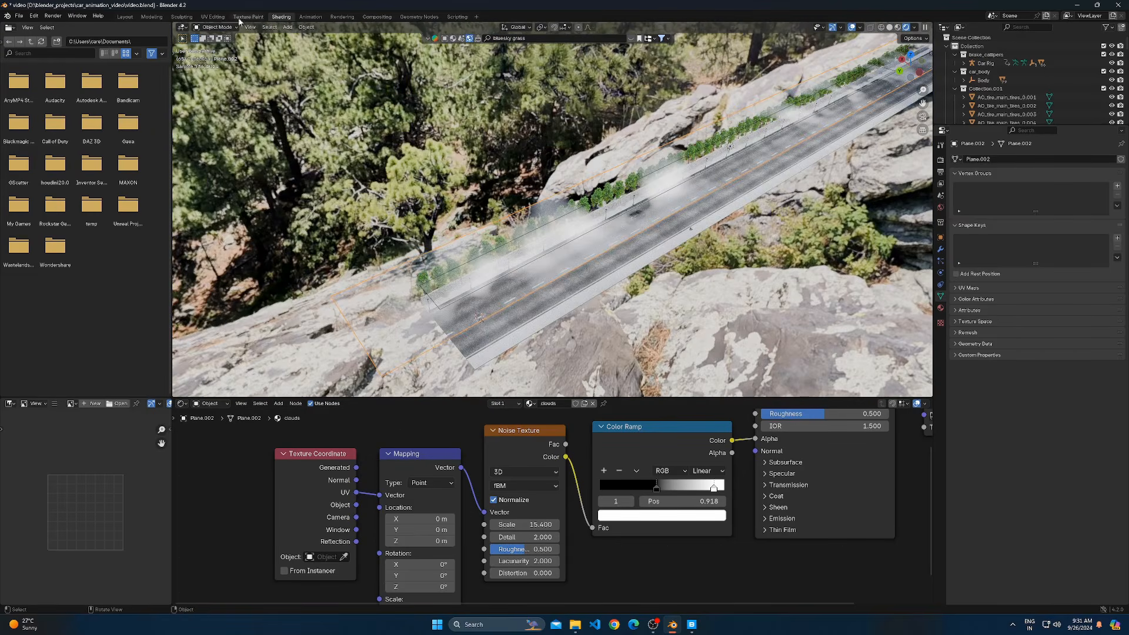
Reconnect the Object coordinates to the Mapping vector and set the Noise Texture's scale to 1.000
scroll(349, 547, "up", 2)
left_click_drag(322, 461, 351, 493)
middle_click_drag(564, 259, 647, 218)
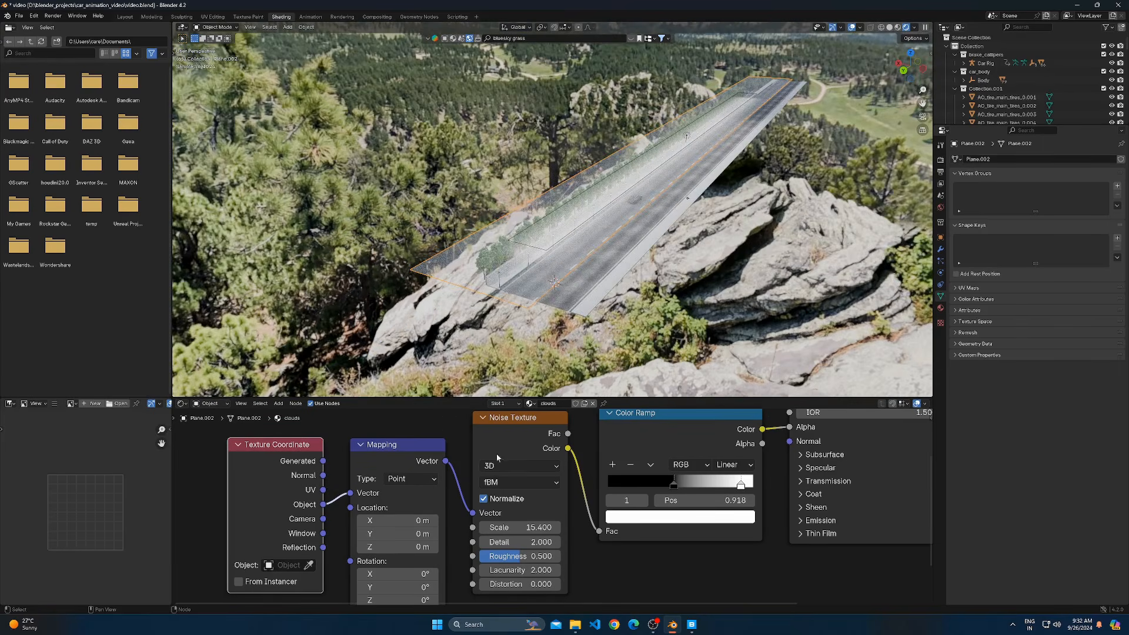
left_click_drag(520, 527, 493, 527)
left_click(494, 527)
key("Return")
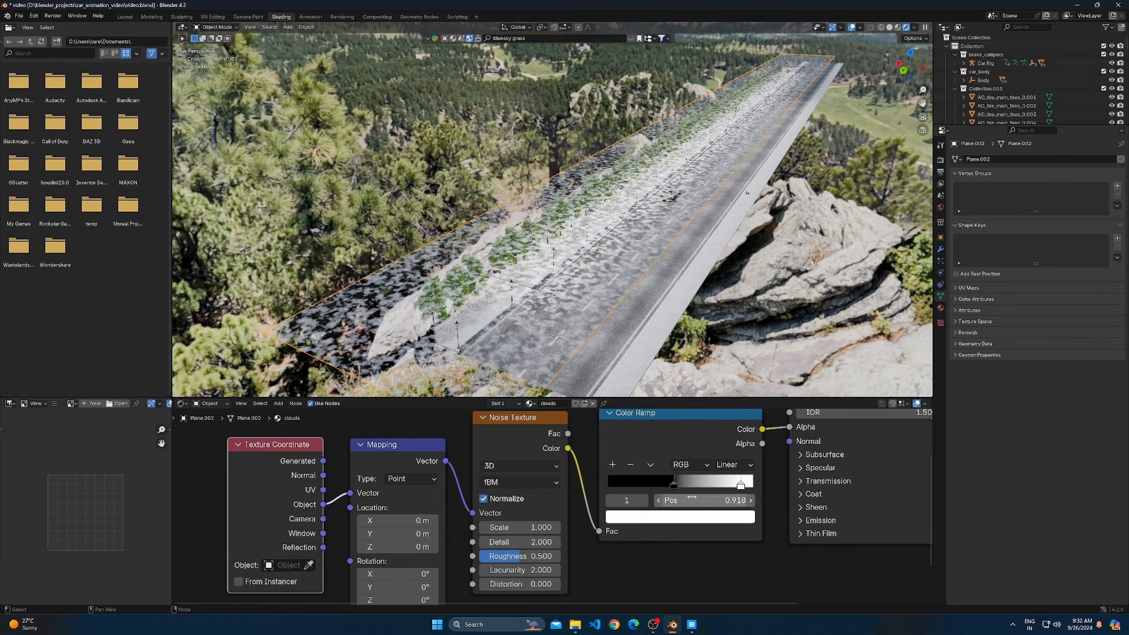
Set the Noise Texture's scale to 0.050 and narrow the Color Ramp with black at about 0.495 and white at 0.562
left_click_drag(740, 486, 670, 485)
left_click_drag(517, 527, 435, 527)
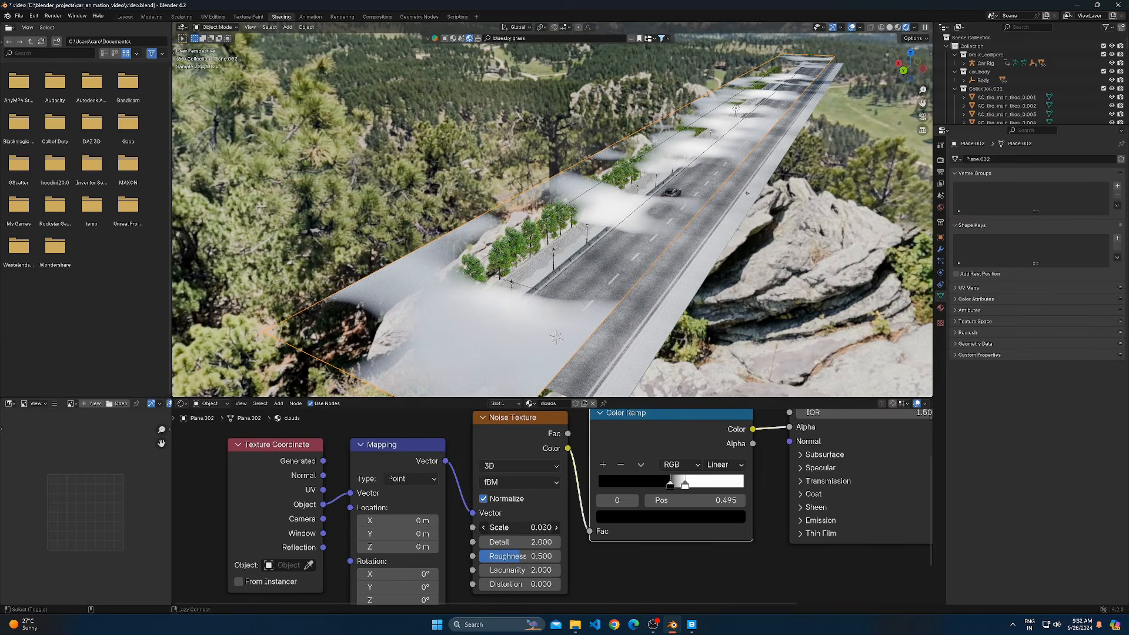
left_click_drag(529, 526, 541, 525)
left_click_drag(685, 483, 680, 486)
left_click(670, 487)
scroll(716, 463, "down", 1)
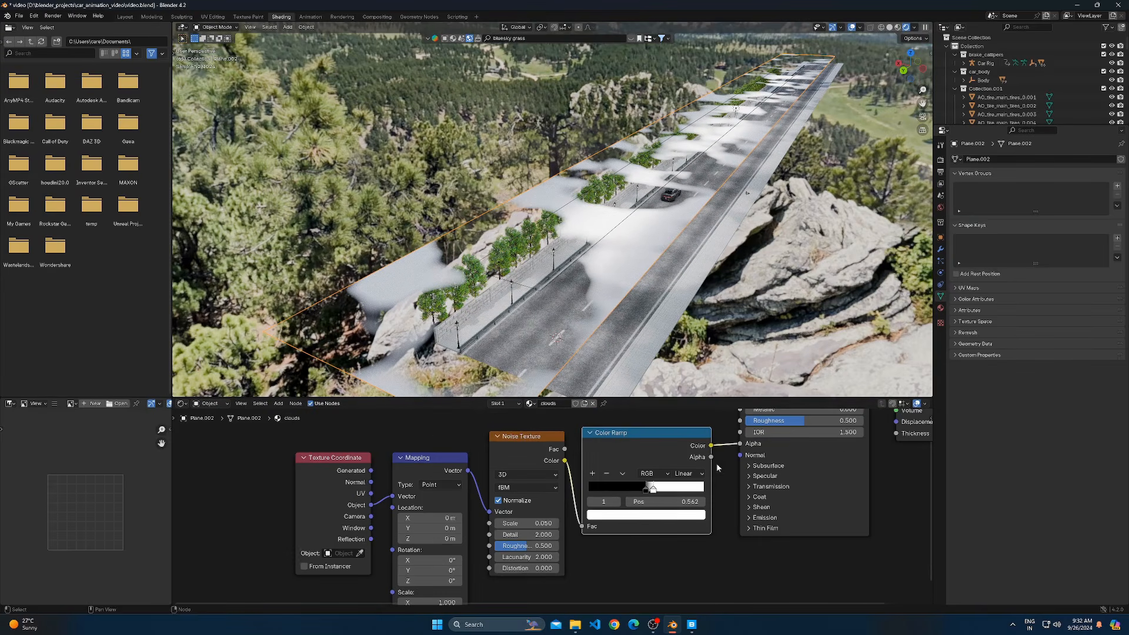
Undo the distortion change and refine the Noise Texture with detail 3.570, roughness 0.191 and lacunarity 2.330
middle_click_drag(651, 230, 541, 175)
left_click_drag(532, 568, 734, 569)
key("ctrl+z")
left_click_drag(532, 558, 499, 546)
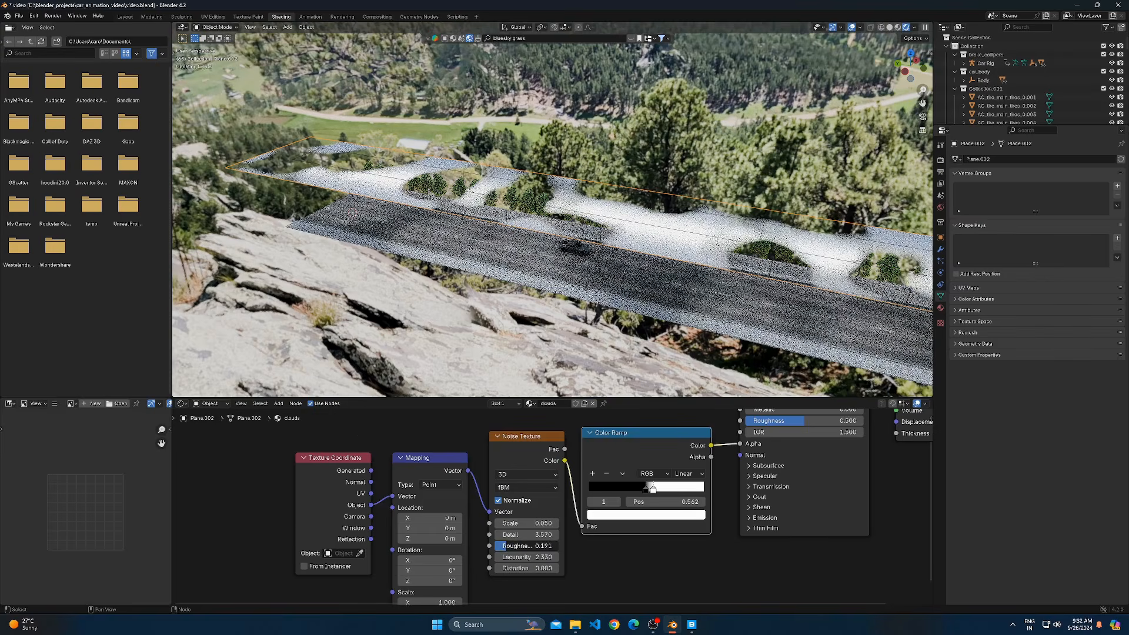
left_click_drag(511, 546, 512, 546)
middle_click_drag(526, 515, 506, 534)
scroll(506, 534, "up", 1)
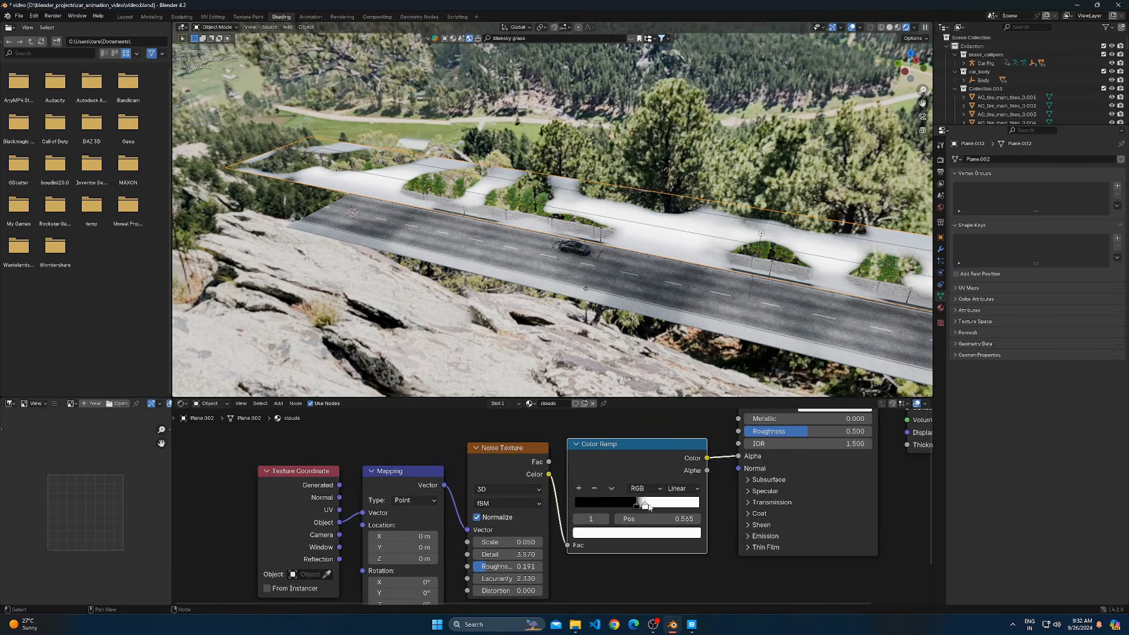
Judging the light through the camera, set the Color Ramp's white stop to 0.495 with the black stop slightly below it
mouse_move(637, 506)
left_mouse_down()
mouse_move(626, 508)
mouse_move(643, 507)
left_mouse_up()
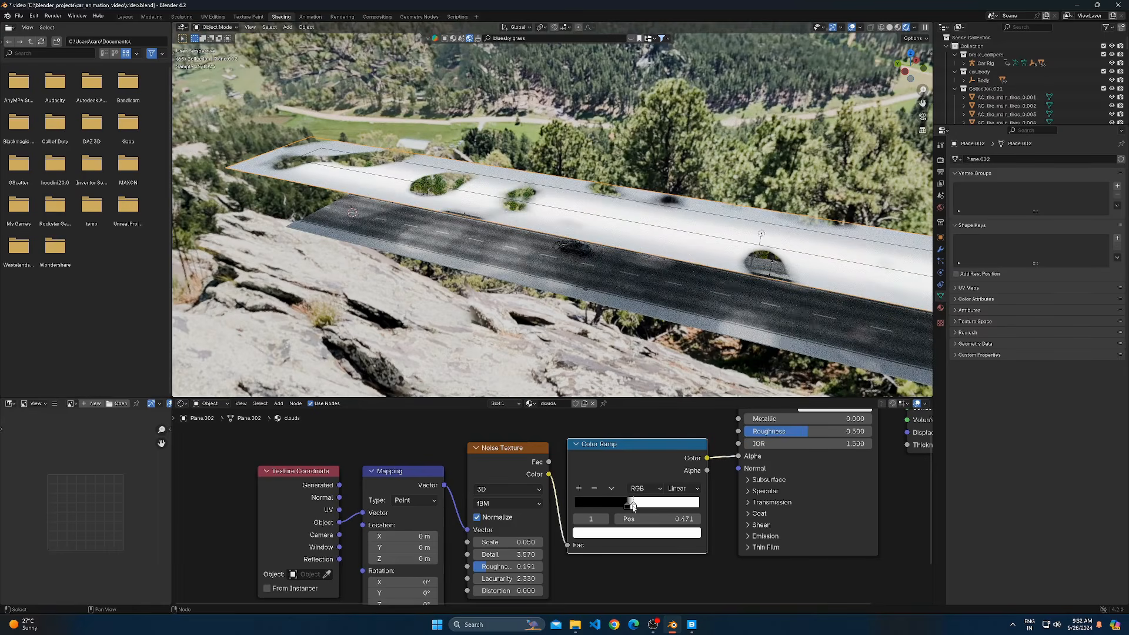
left_click_drag(626, 506, 632, 509)
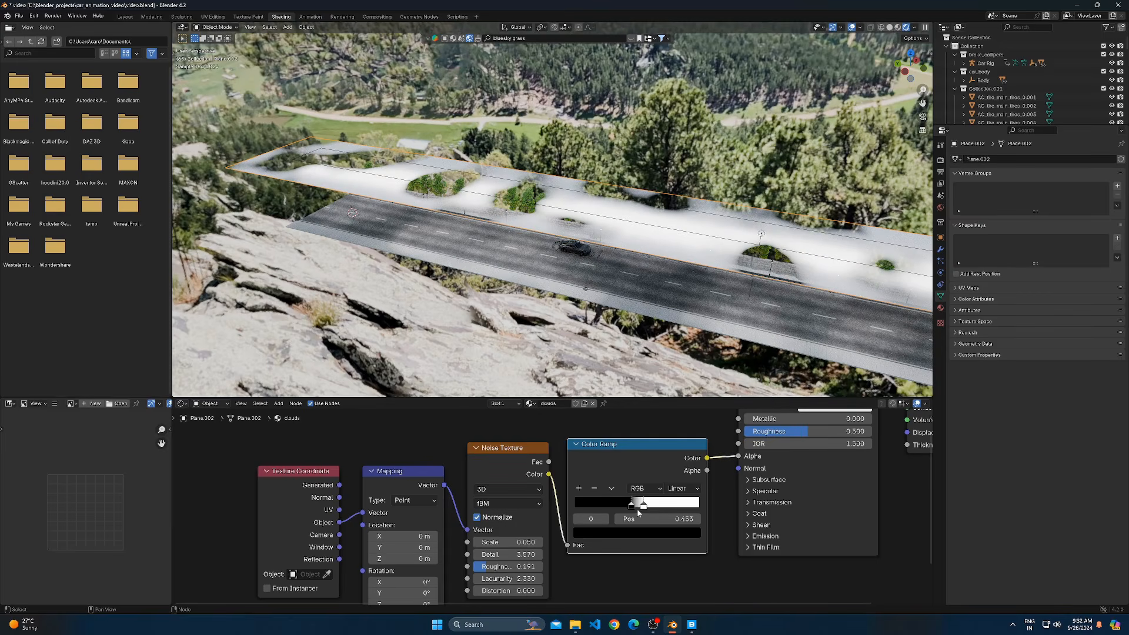
left_click(643, 507)
left_click_drag(633, 506, 640, 506)
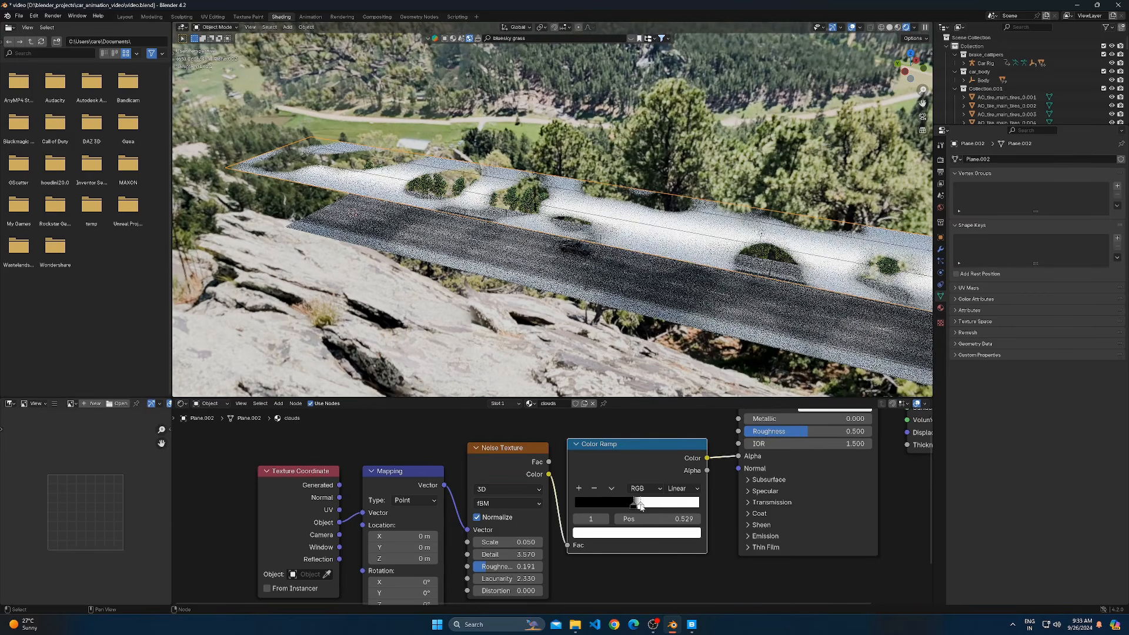
key("KP_0")
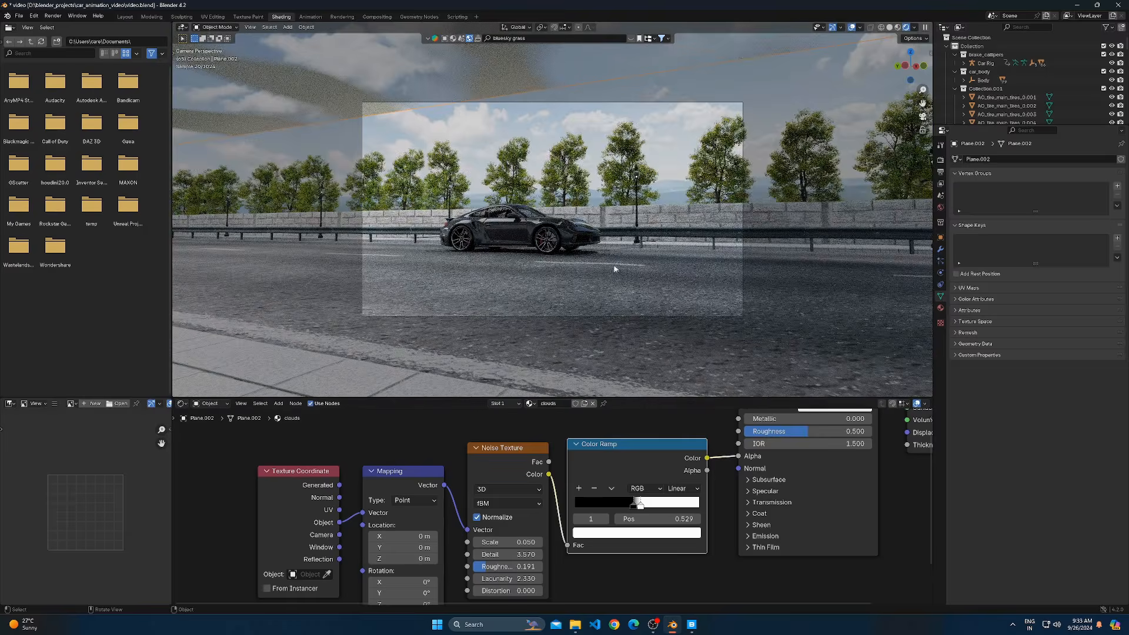
left_click_drag(640, 507, 633, 507)
left_click(633, 506)
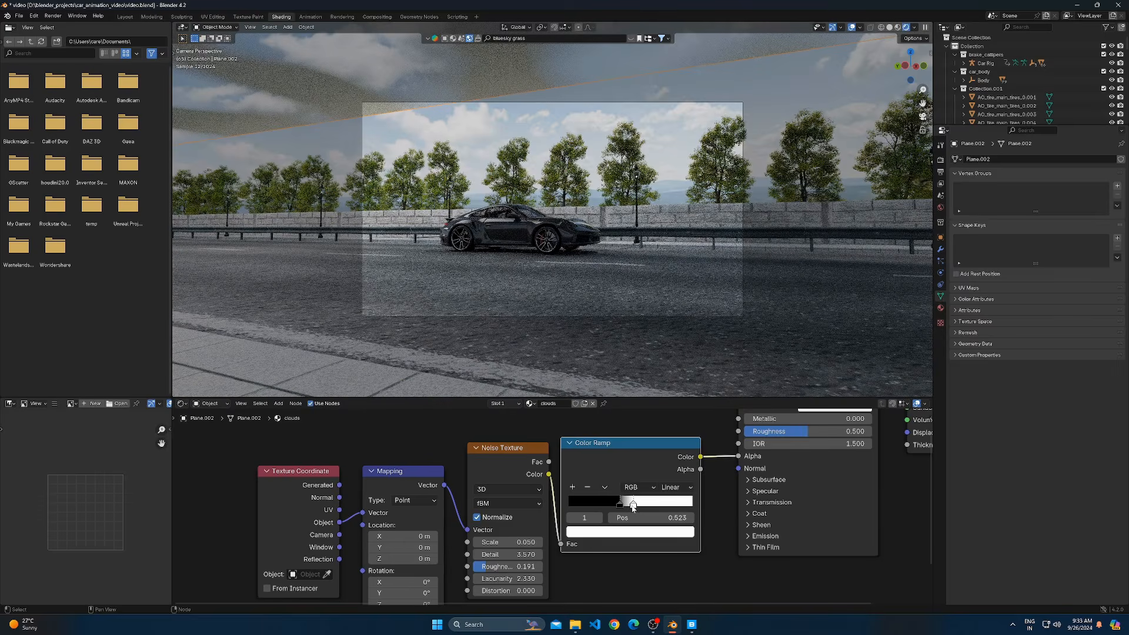
left_click_drag(629, 507, 627, 507)
middle_click_drag(646, 293, 718, 289)
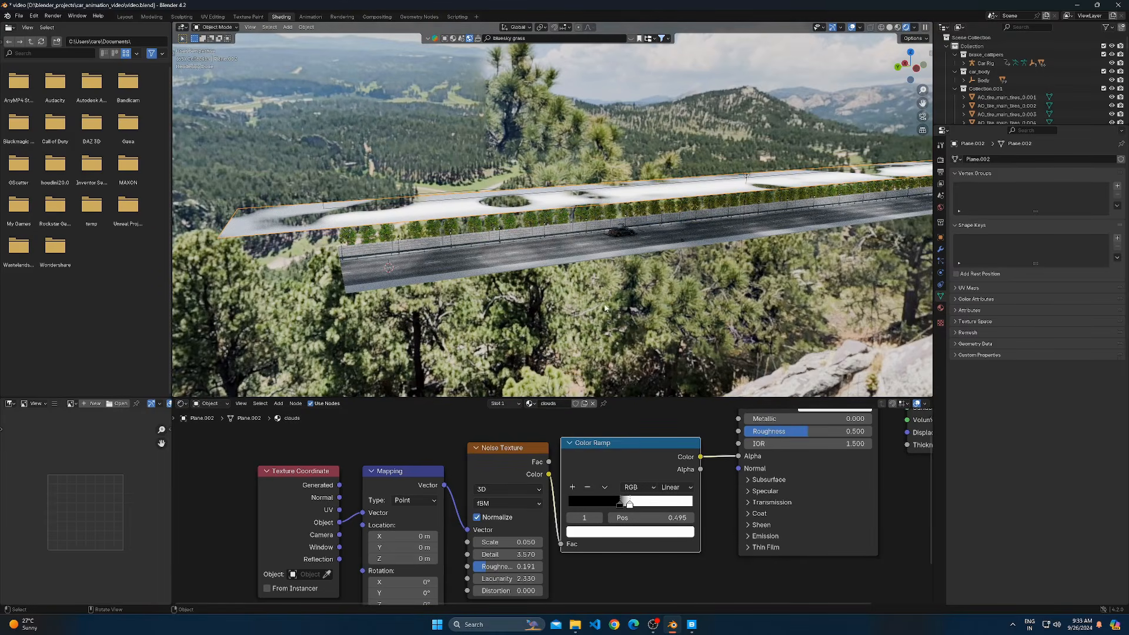
Set the Noise Texture's scale to 0.040, switch it to 4D and set W to 30.800
left_click_drag(518, 542, 516, 542)
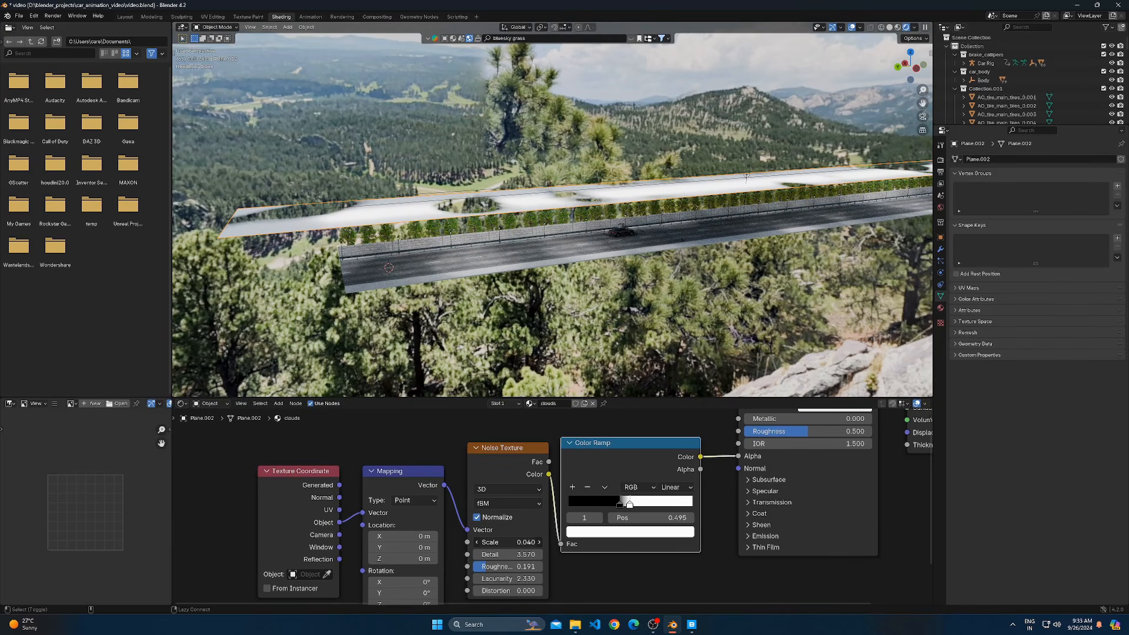
left_click(509, 489)
left_click(498, 551)
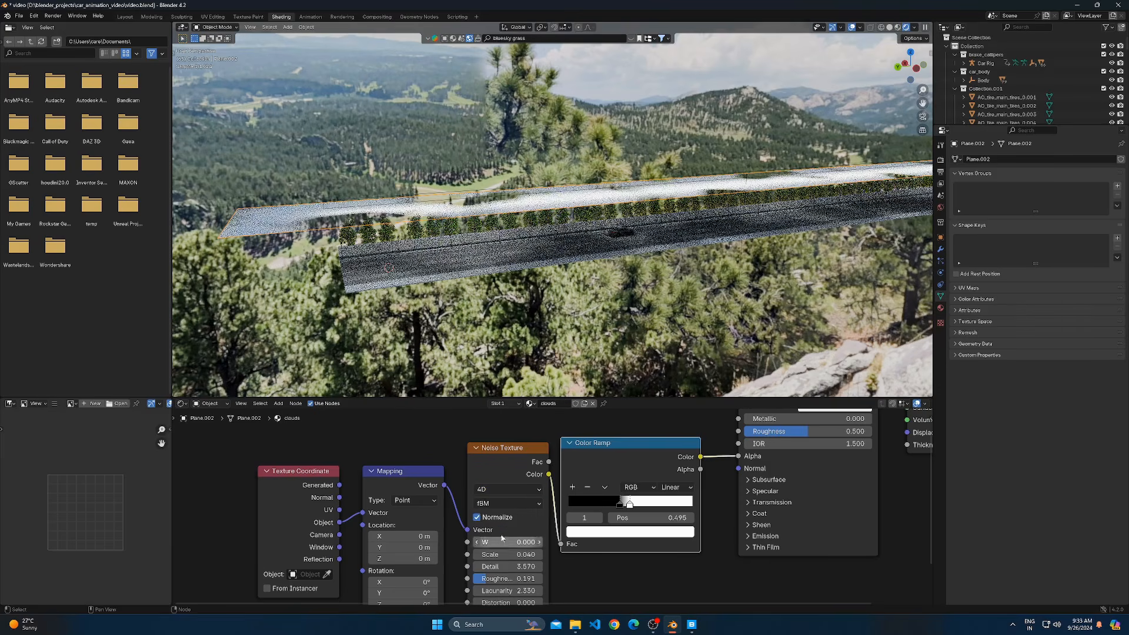
left_click(539, 545)
left_click(540, 545)
left_click(539, 543)
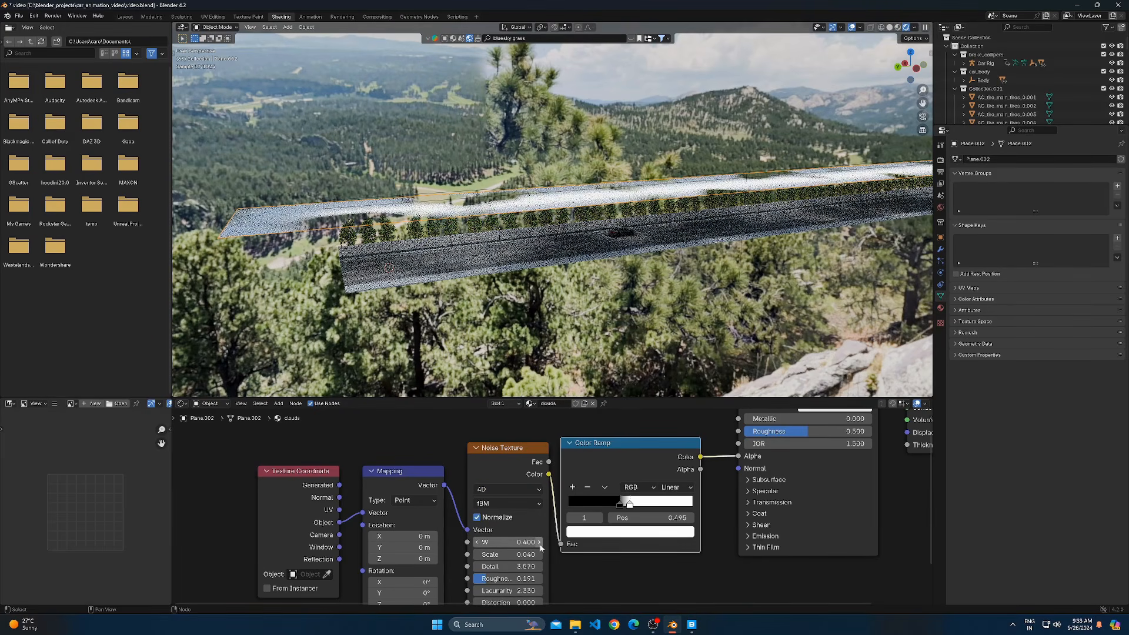
left_click(539, 543)
left_click_drag(538, 542, 717, 542)
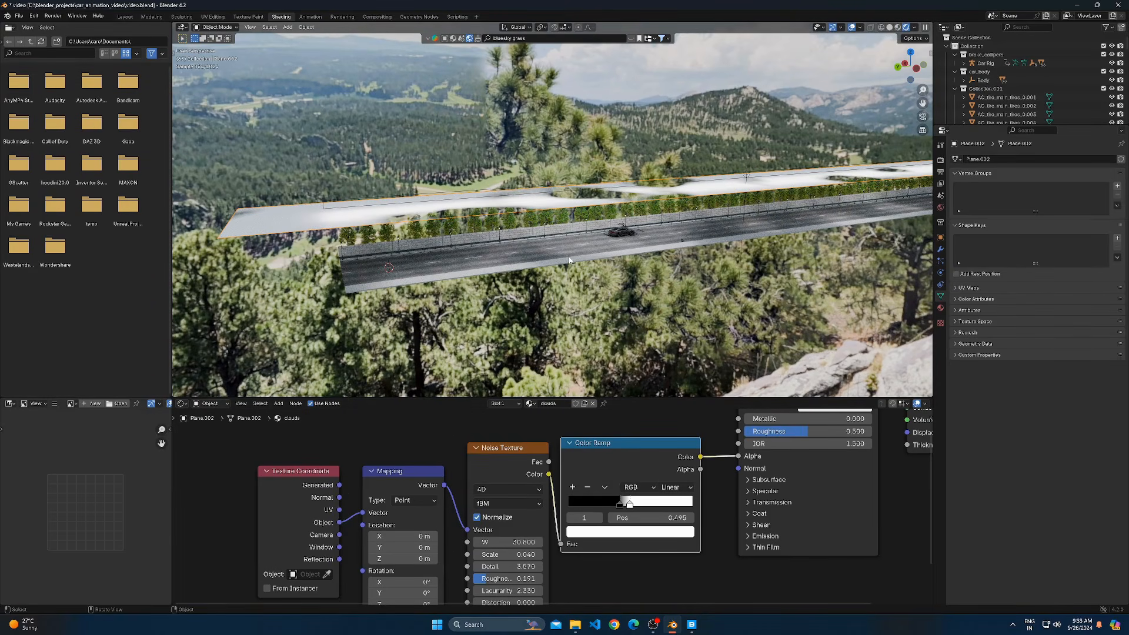
Disable the clouds plane's camera ray visibility, then scrub back through the animation in the camera view
key("KP_0")
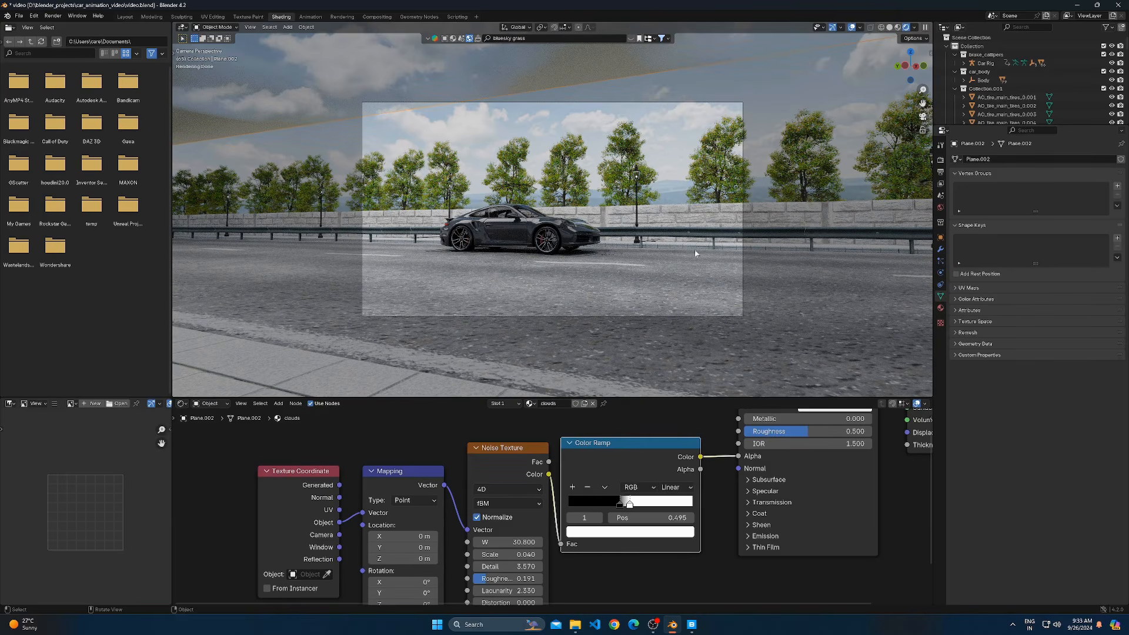
left_click(940, 238)
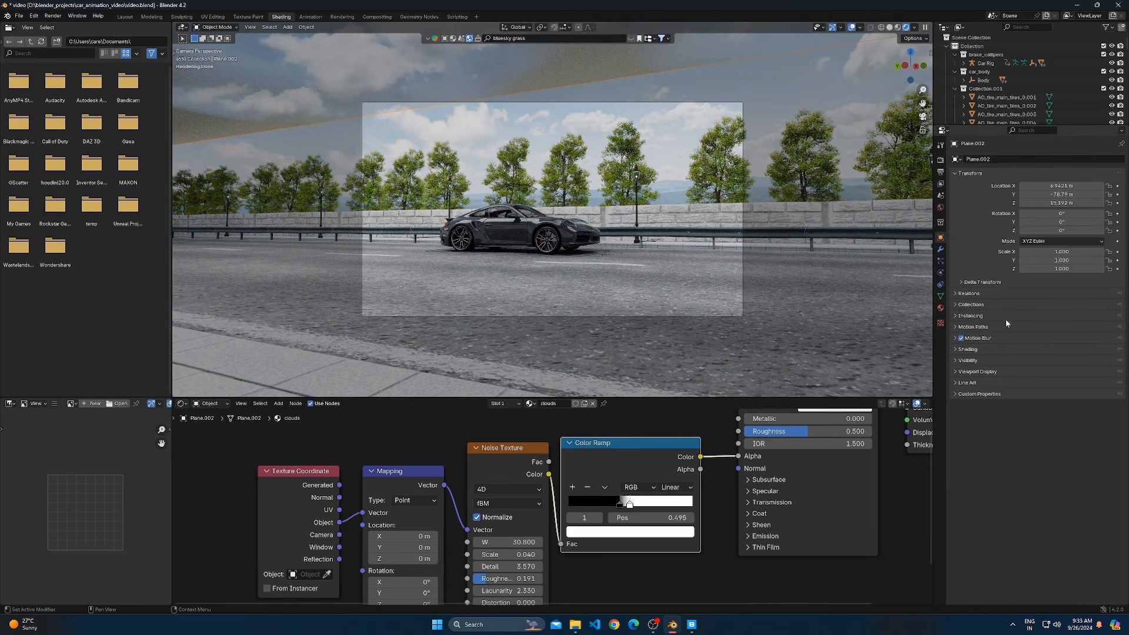
left_click(995, 373)
left_click(995, 373)
left_click(986, 360)
left_click(1032, 440)
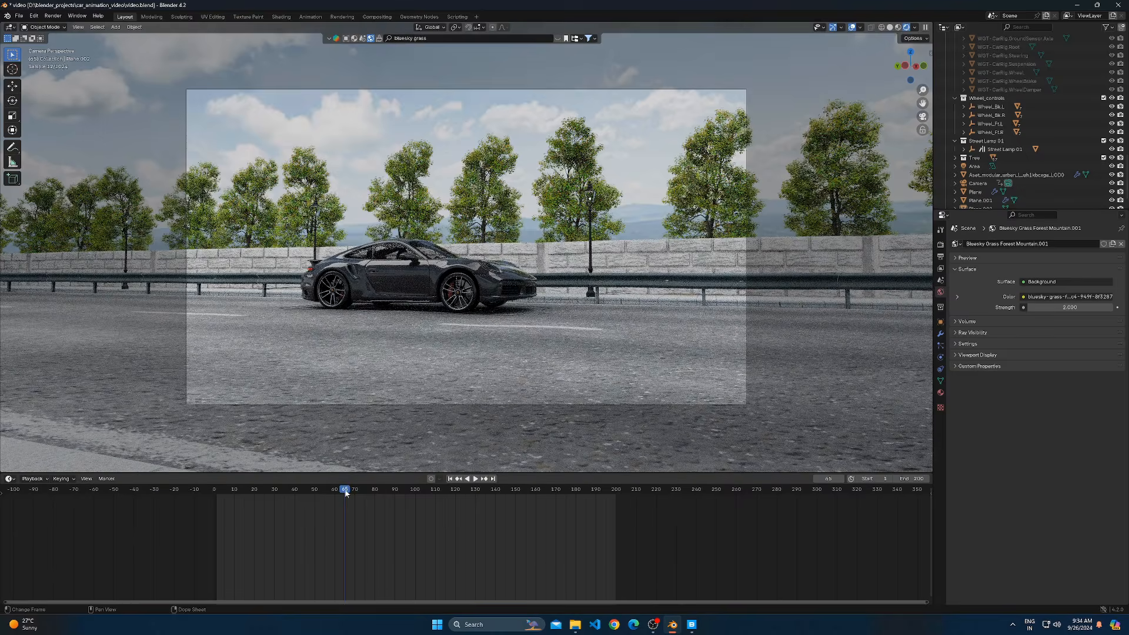
left_click_drag(346, 493, 285, 493)
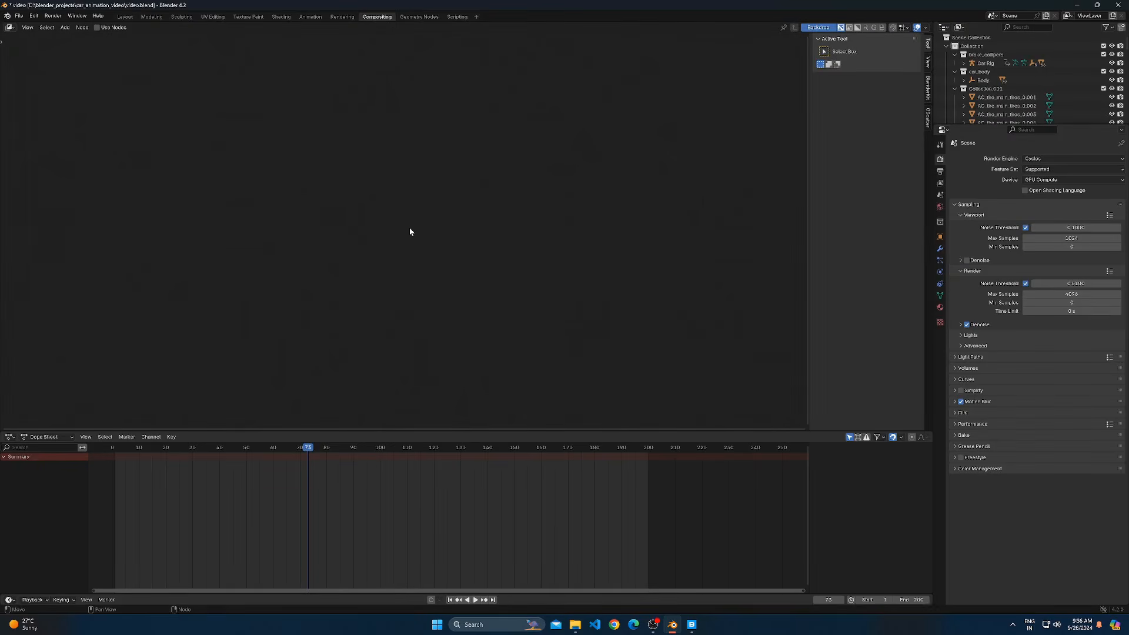
Enable compositing nodes, move the Composite node away from Render Layers, and turn on the Denoising Data pass
left_click(98, 27)
left_click_drag(477, 210, 671, 207)
left_click(939, 183)
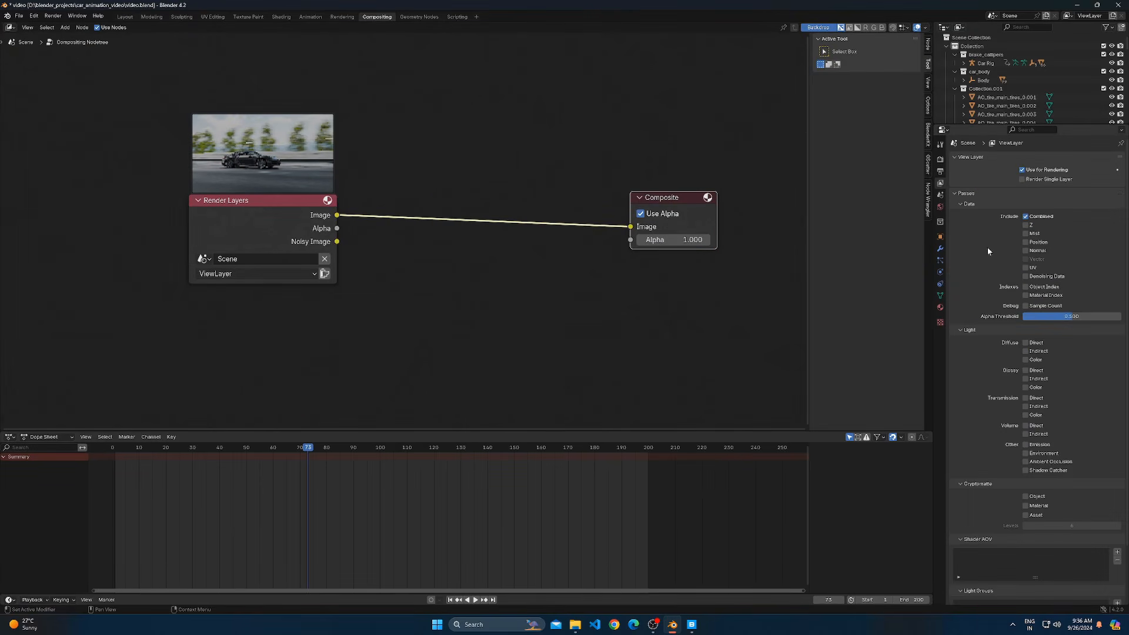
left_click(1026, 277)
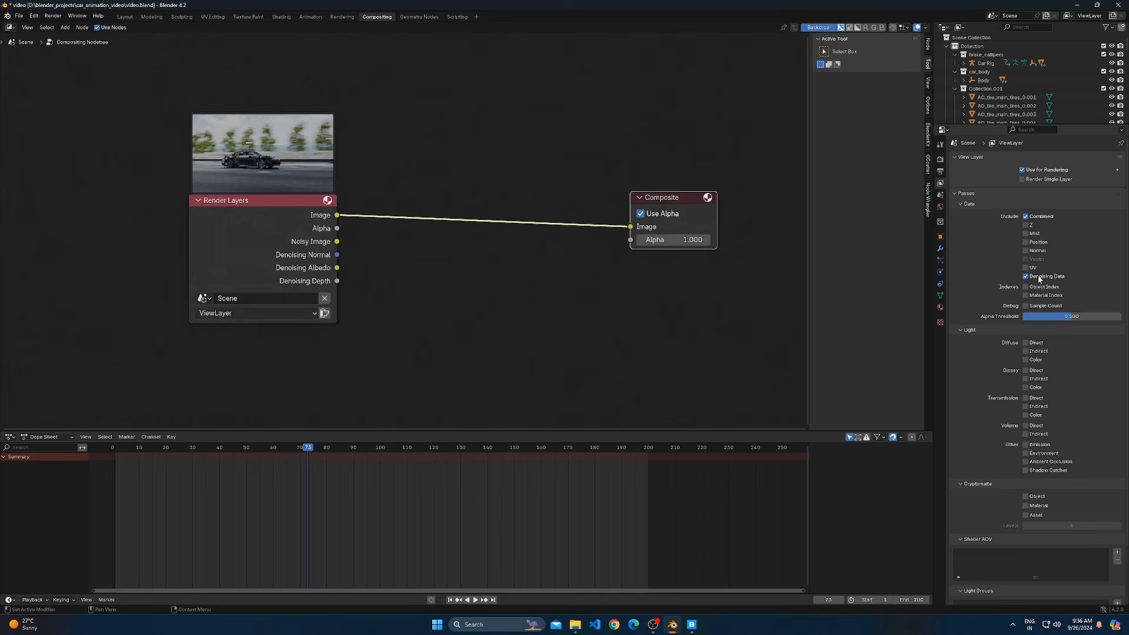
Add a Viewer node fed by the Render Layers image, disconnect the Composite node, and move Render Layers aside
scroll(426, 256, "up", 1)
left_click(467, 248)
type("vi")
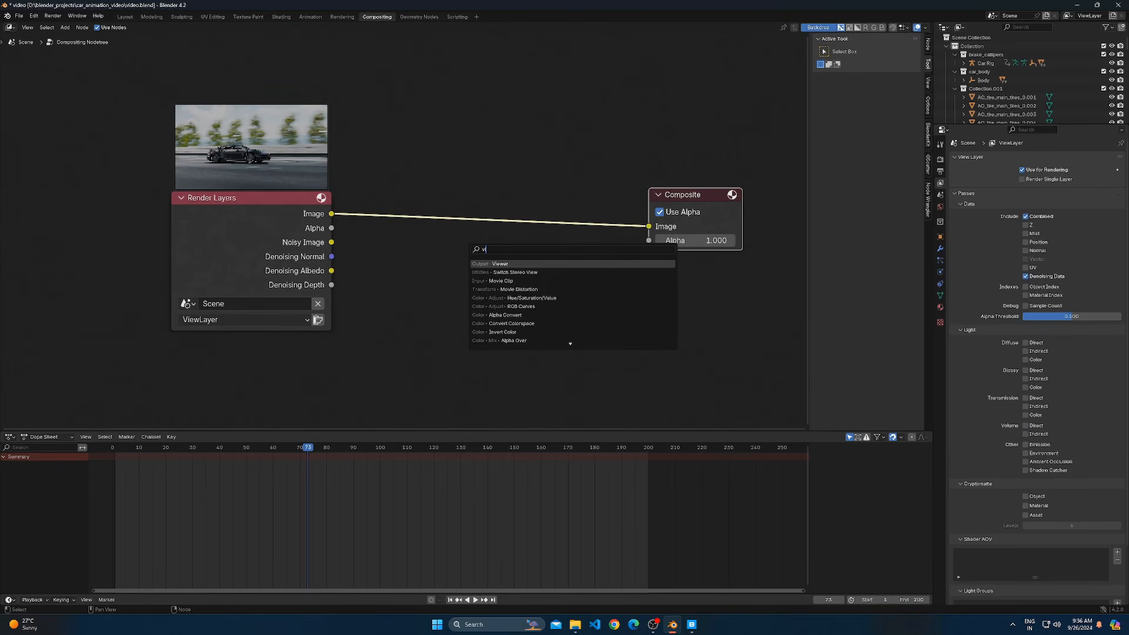
key("Return")
left_click_drag(333, 215, 658, 304)
left_click_drag(648, 226, 552, 231)
left_click_drag(213, 227, 40, 295)
scroll(329, 253, "down", 6)
middle_click_drag(382, 248, 342, 191)
Insert a Glare node between the Render Layers image output and the Viewer
key("shift+a")
left_click(350, 211)
type("glare")
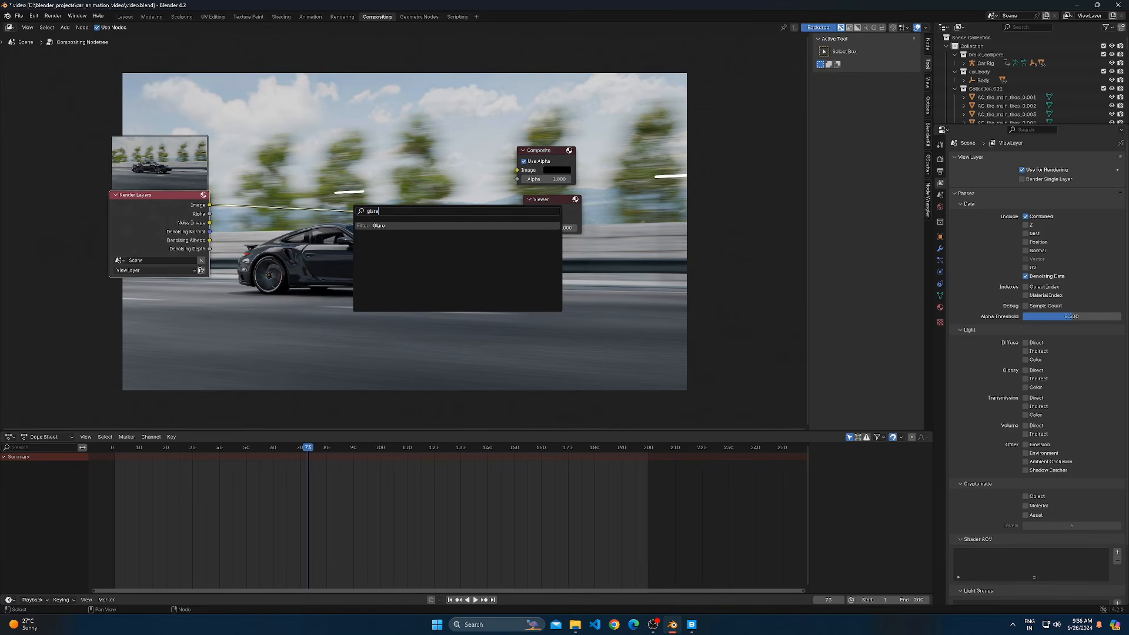
key("Return")
left_click(322, 205)
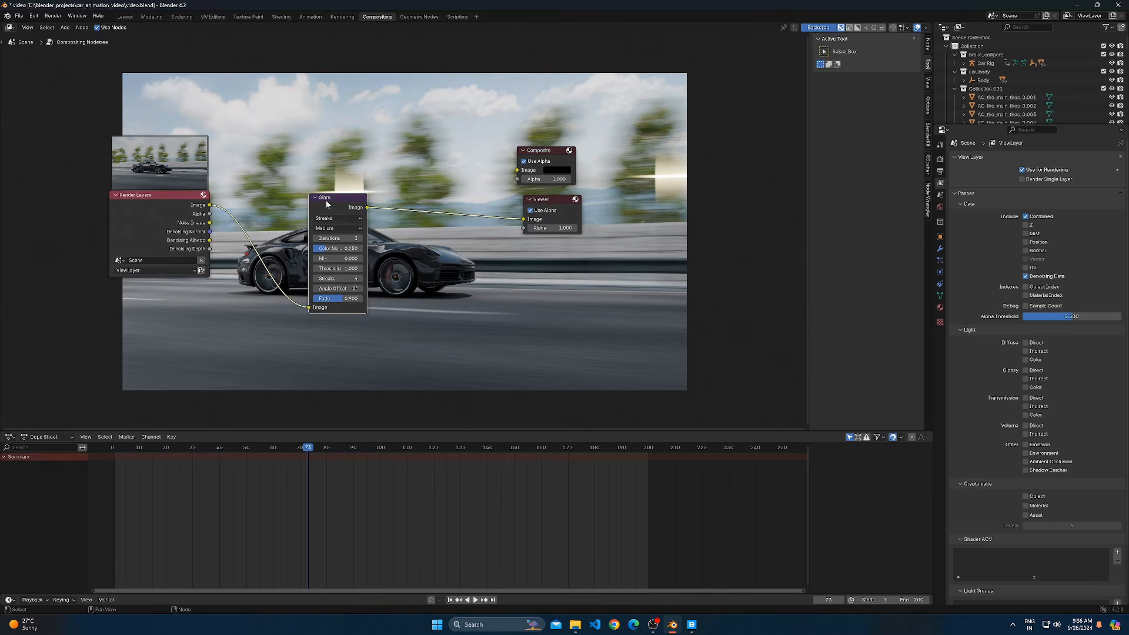
Duplicate the Glare node, insert the copy between the first Glare and the Viewer, and space the nodes apart
key("shift+d")
left_click(485, 214)
left_click_drag(486, 213, 470, 215)
left_click_drag(354, 209, 329, 258)
scroll(330, 267, "up", 2)
middle_click_drag(307, 313, 457, 294)
scroll(464, 292, "up", 1)
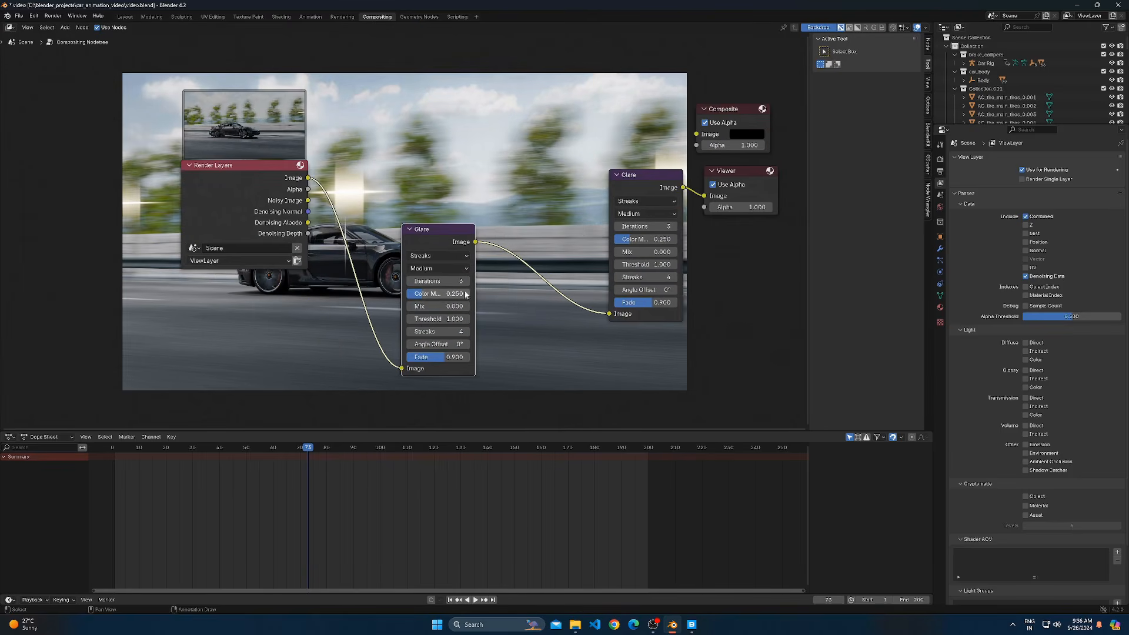